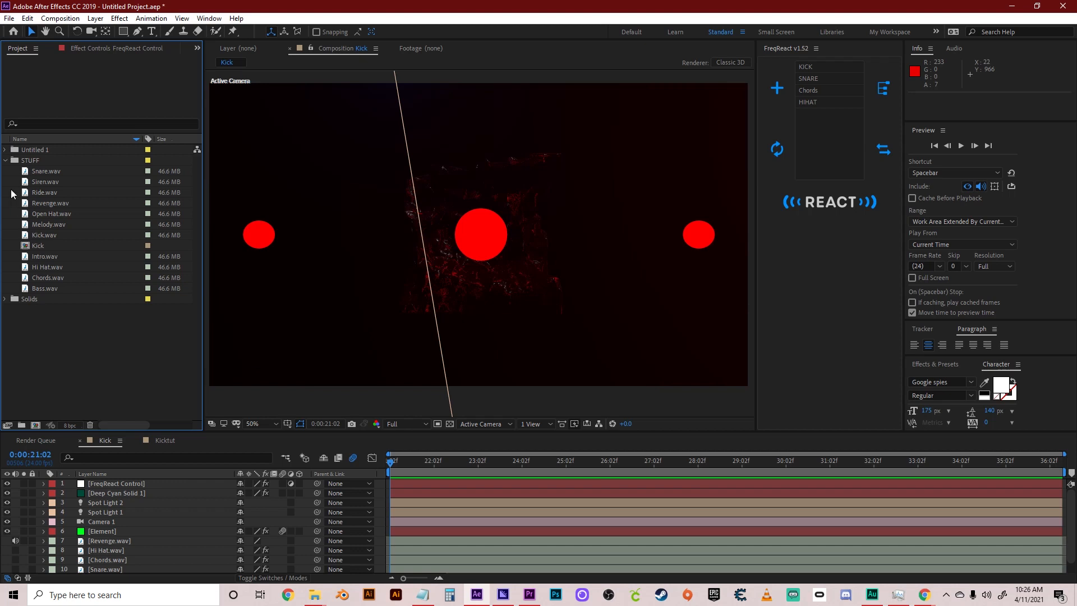
Close the open Kick and Kicktut compositions in the timeline
left_click(81, 441)
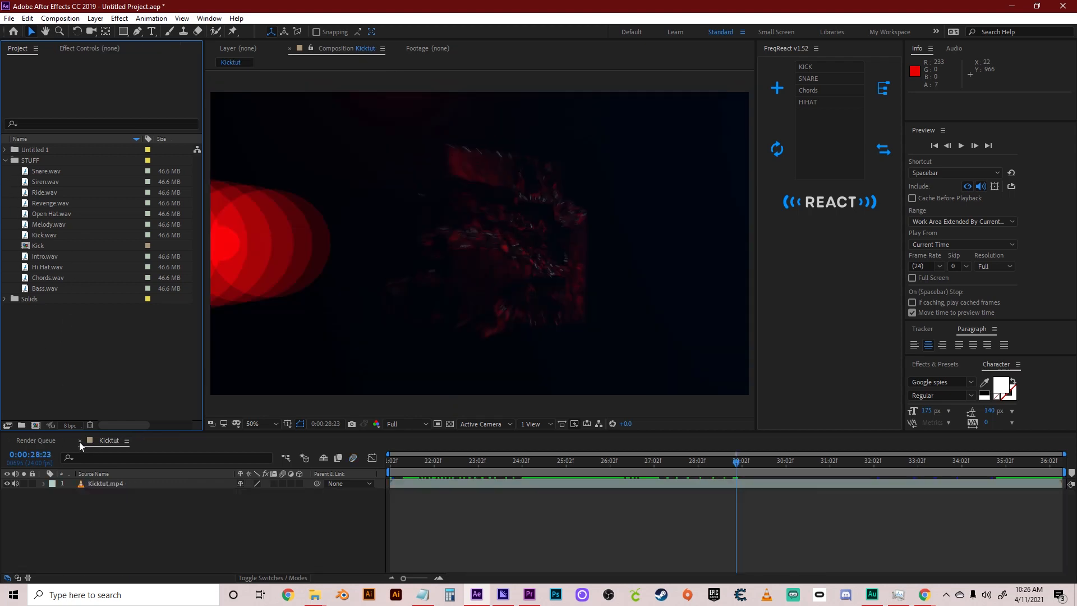
left_click(79, 442)
right_click(48, 331)
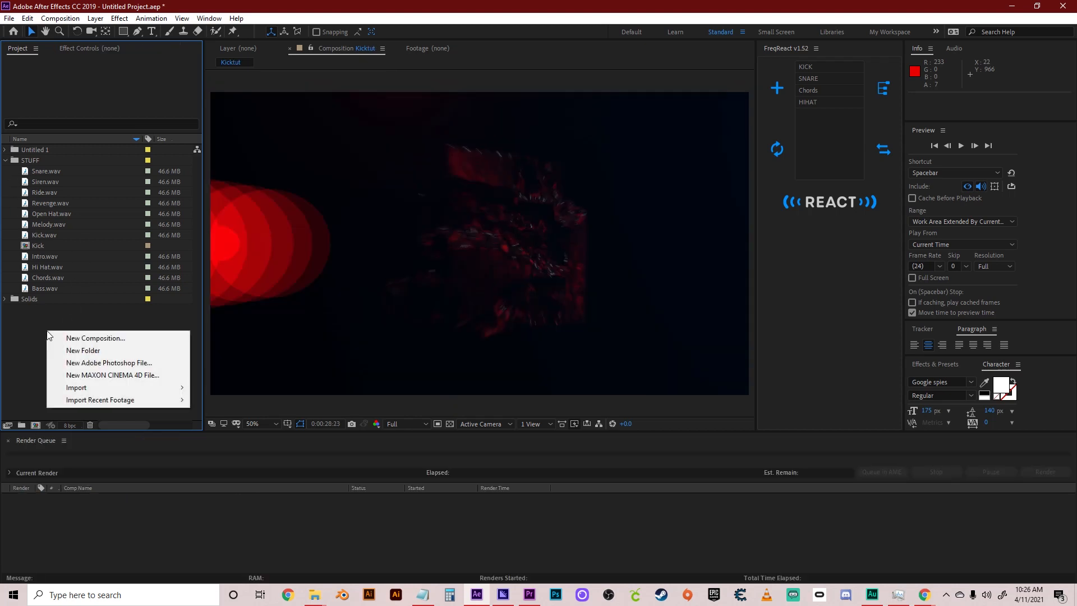
left_click(79, 339)
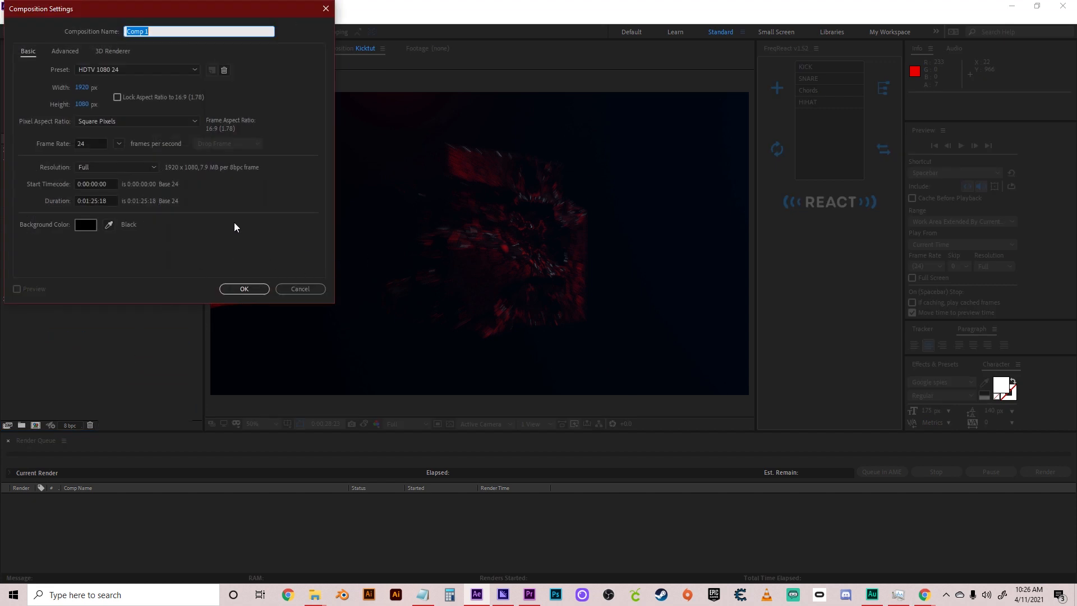
left_click(315, 290)
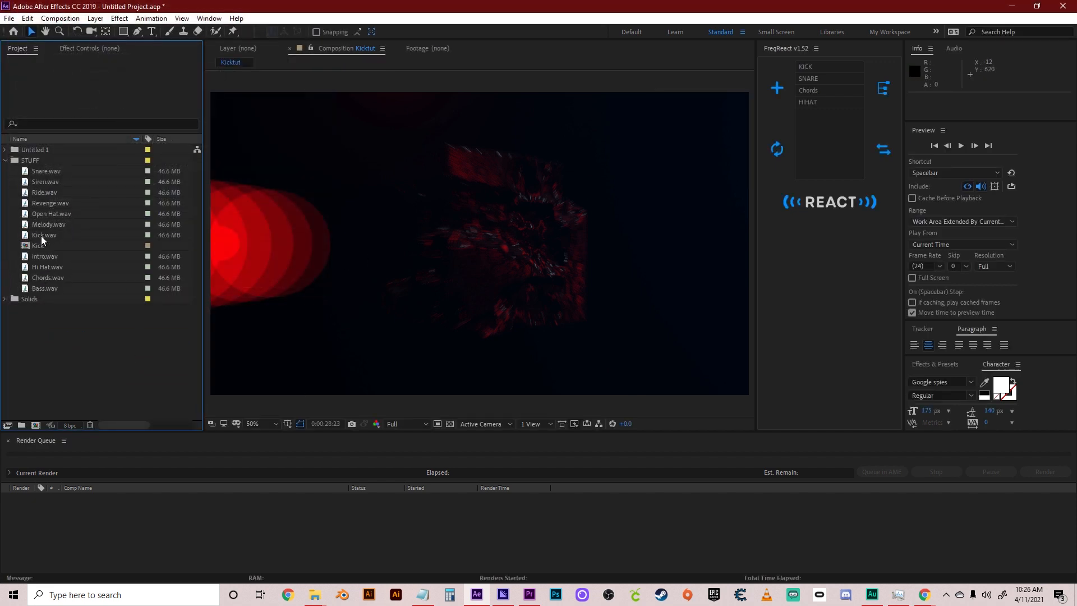
Look through the audio stems in the STUFF folder and preview the full track Revenge.wav
left_click(30, 161)
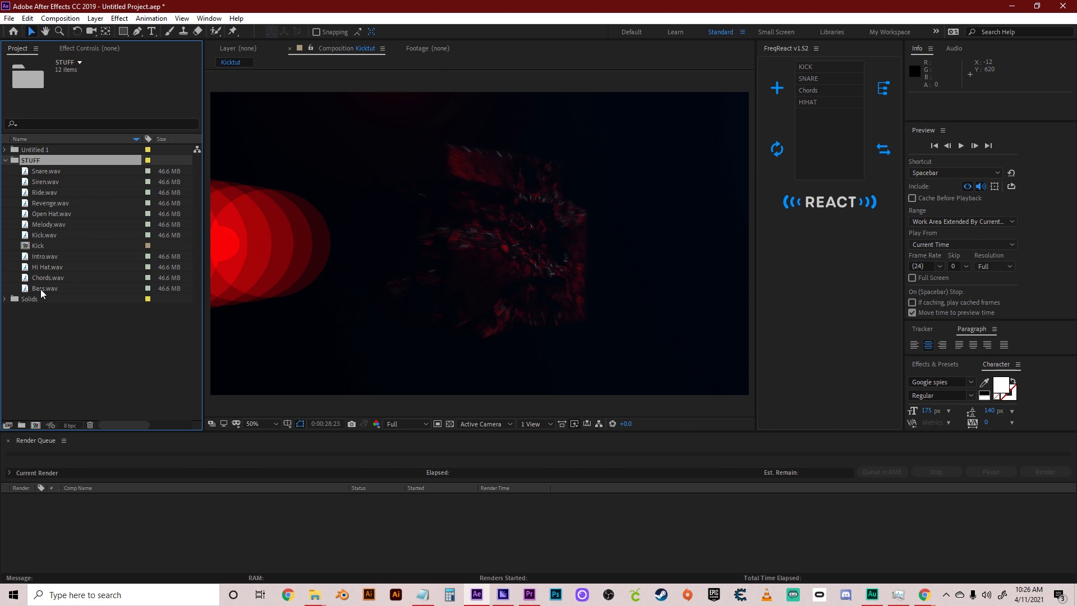
left_click(45, 170)
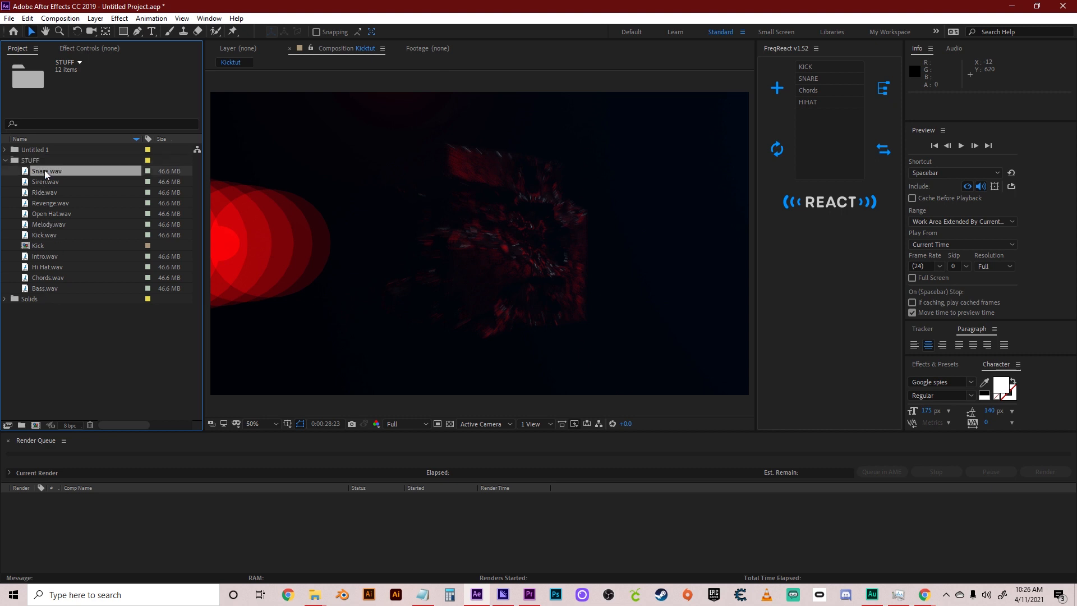
left_click(44, 236)
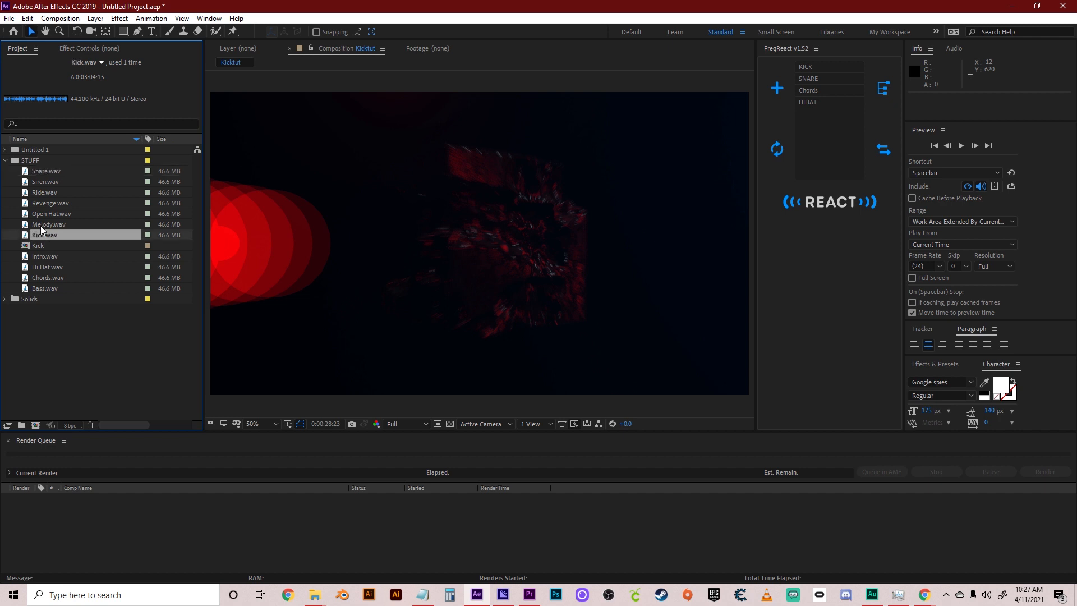
left_click(47, 170)
left_click(47, 183)
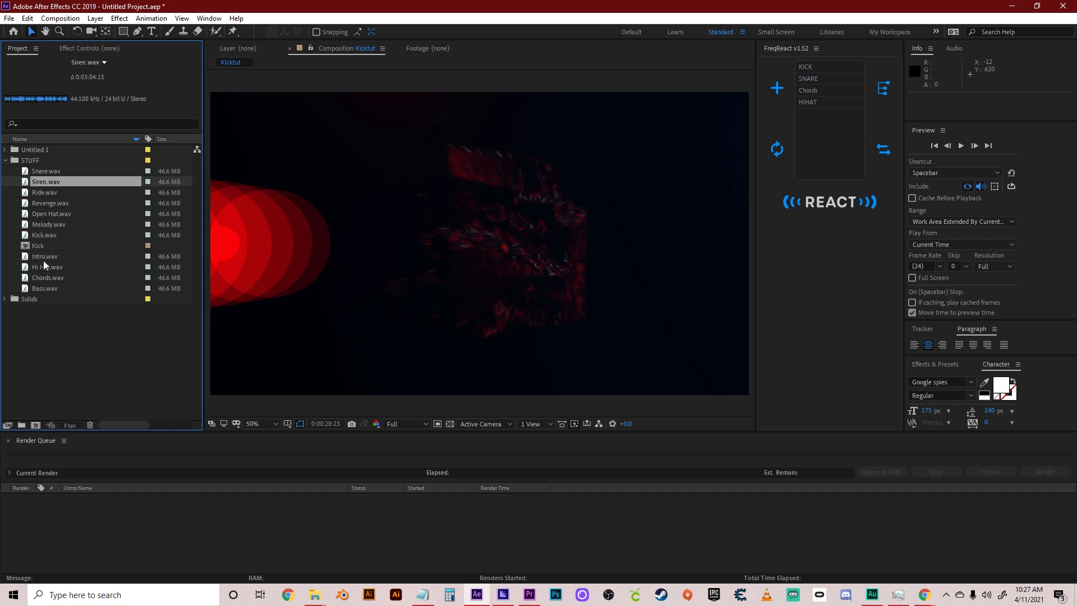
double_click(45, 202)
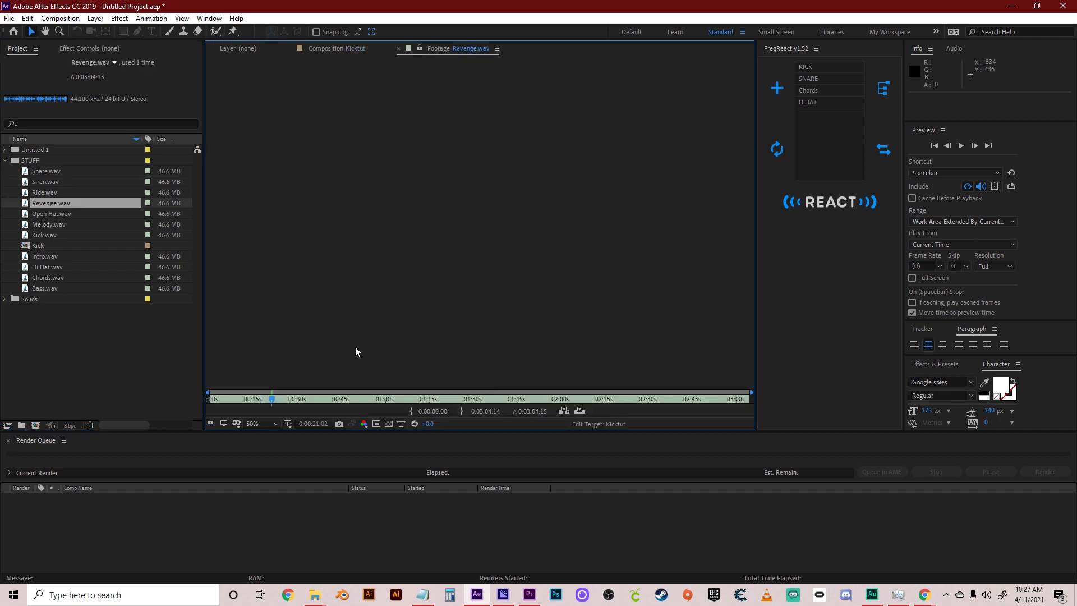
left_click(960, 146)
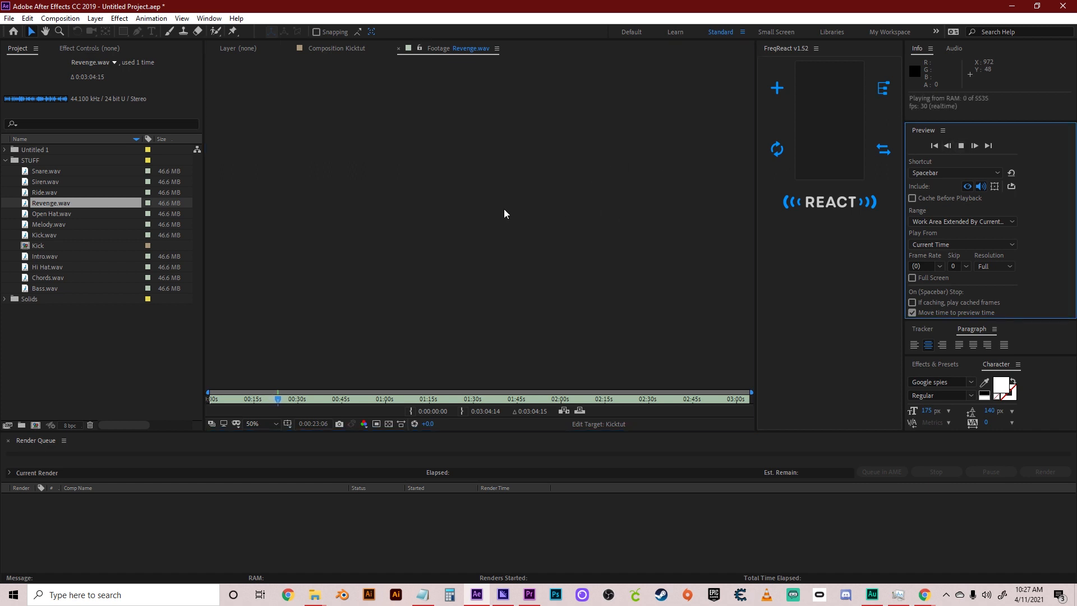
left_click(961, 147)
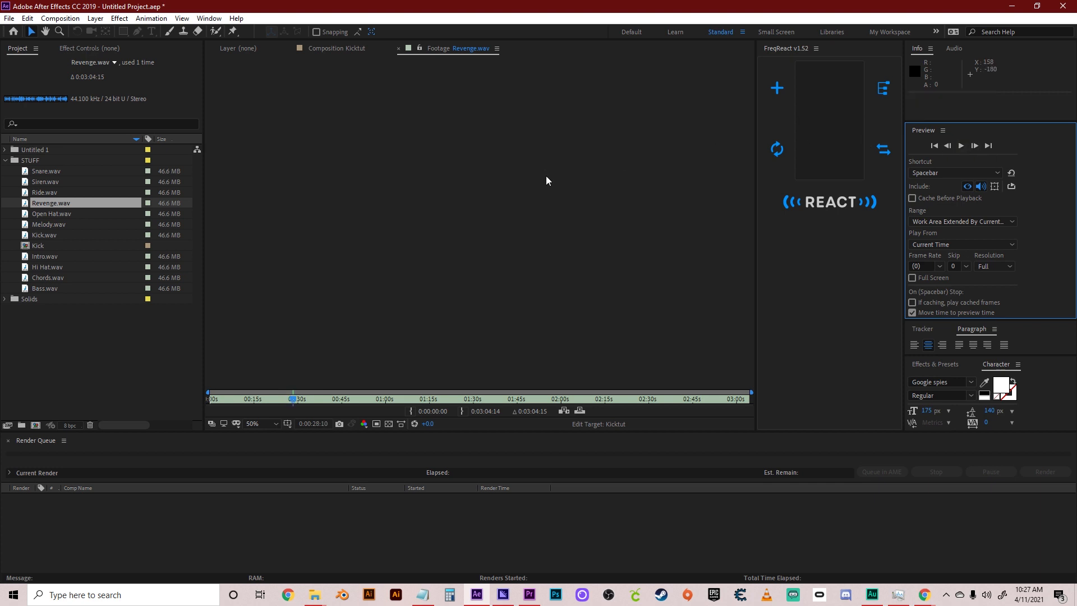
Open the Bass.wav stem and preview it from about 38 seconds
double_click(42, 288)
left_click_drag(282, 399, 322, 399)
left_click(961, 146)
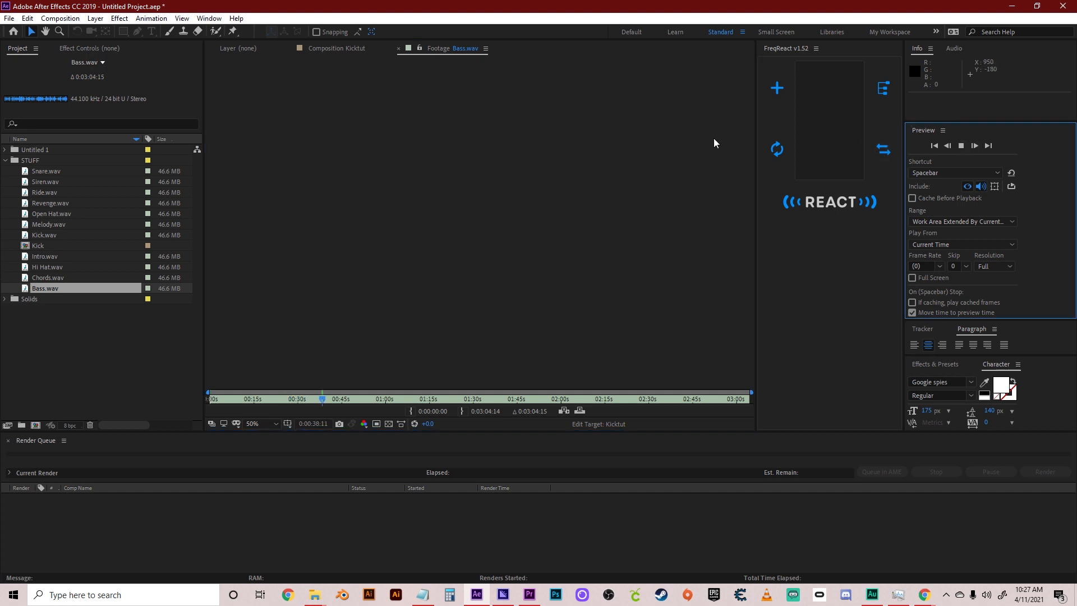
left_click(521, 171)
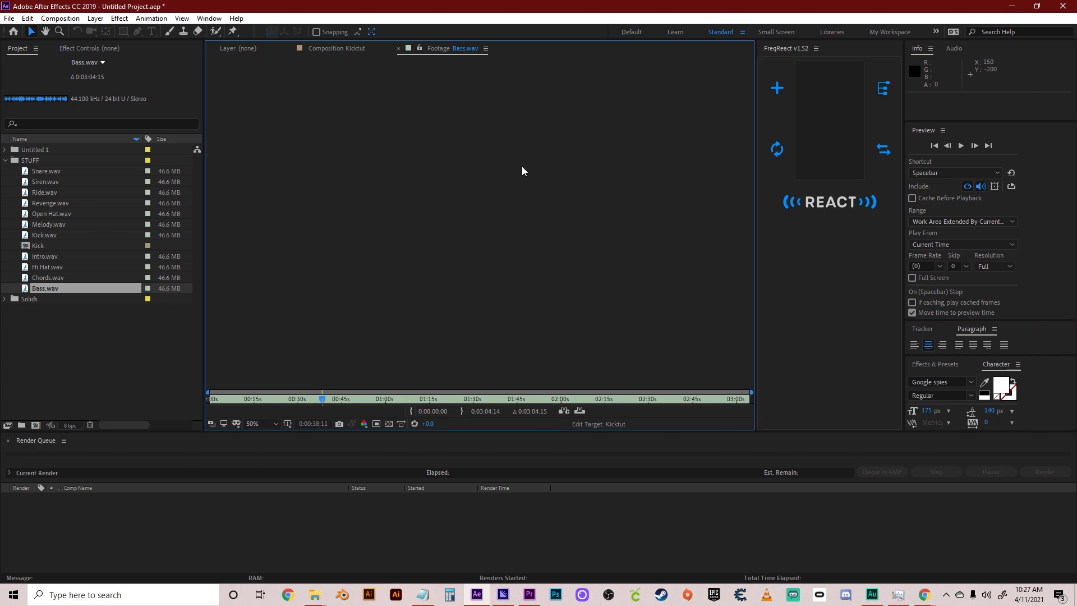
left_click(42, 267)
left_click(35, 277)
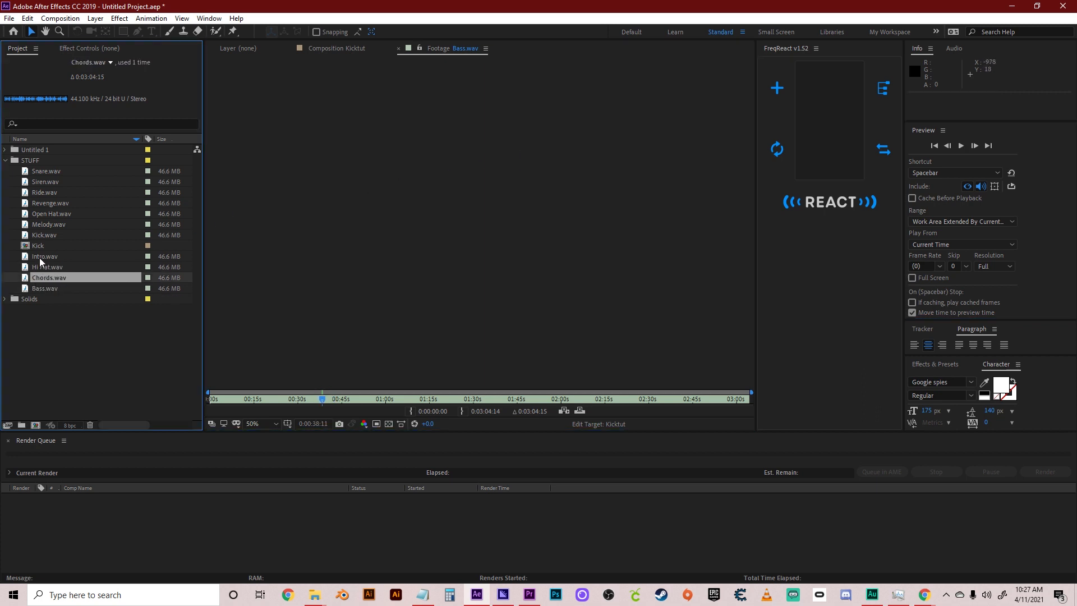
left_click(39, 259)
left_click(42, 234)
left_click(45, 215)
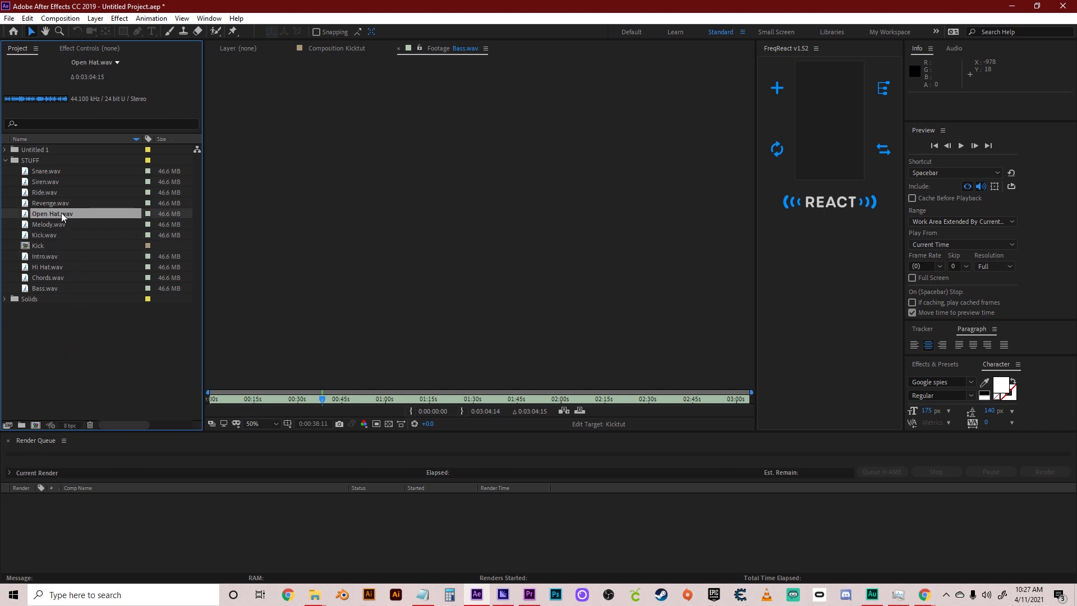
Create a new composition from the Kick.wav stem and place the playhead at the start
left_click(41, 235)
left_click_drag(40, 234, 35, 425)
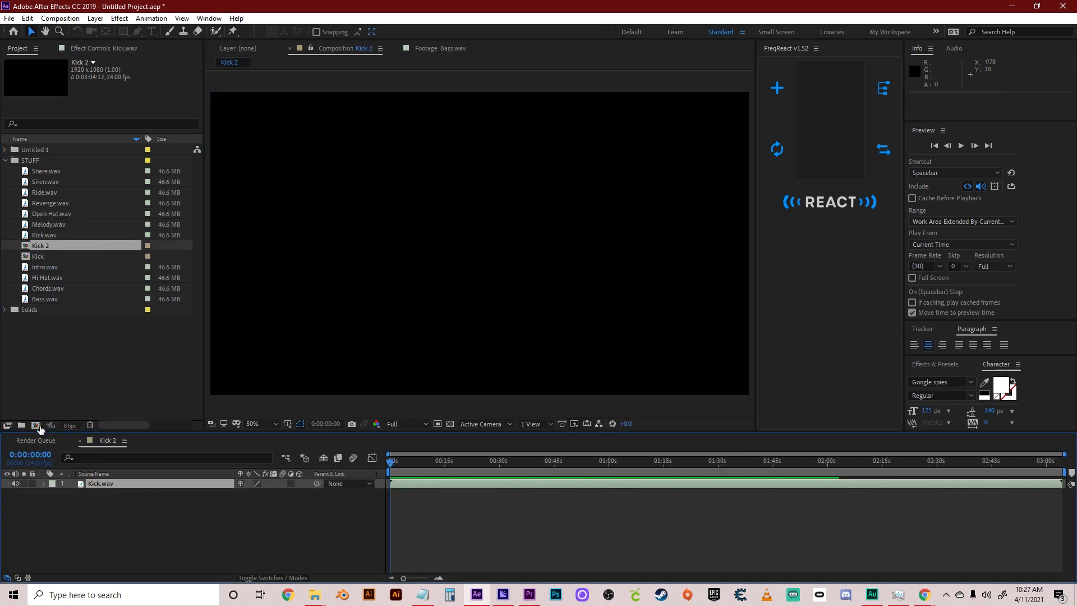
mouse_move(390, 466)
left_mouse_down()
mouse_move(828, 471)
mouse_move(376, 462)
mouse_move(576, 466)
mouse_move(378, 472)
left_mouse_up()
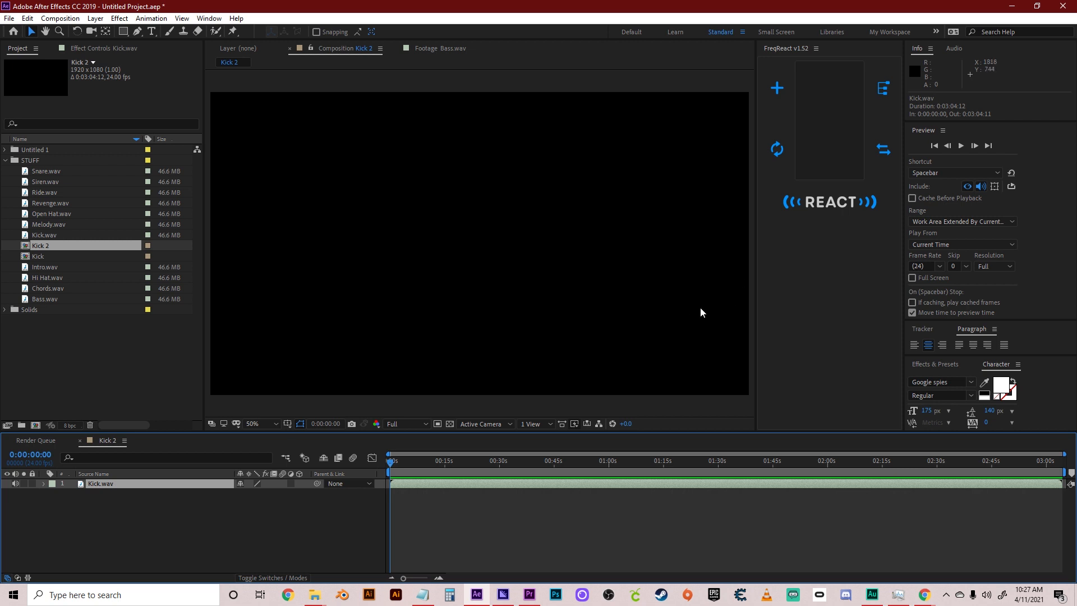
Create a new FreqReact profile named kick for the Kick.wav layer with Full Layer bake mode
left_click(777, 90)
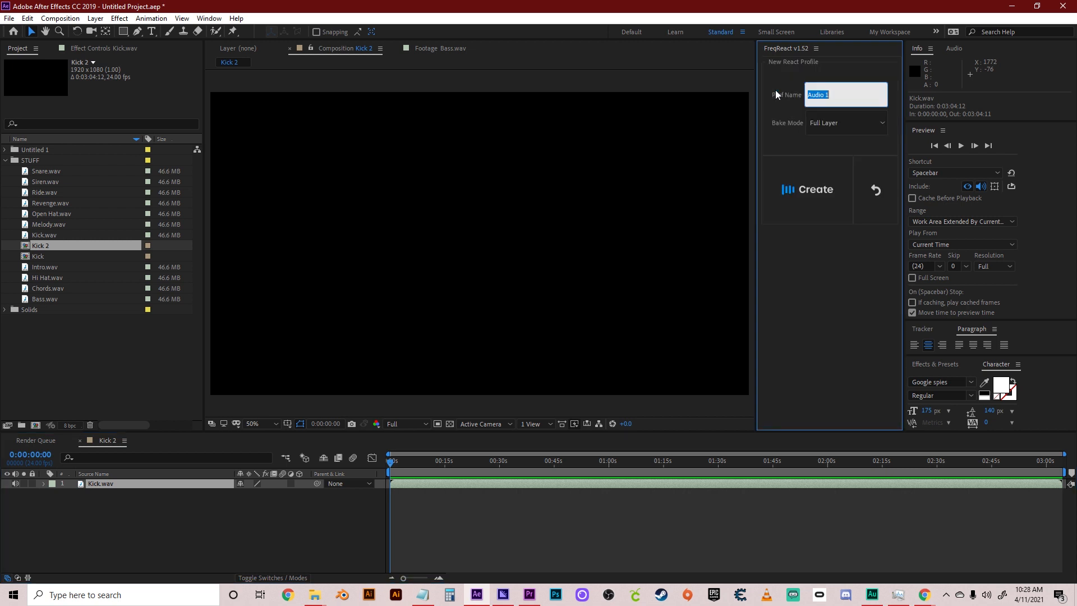
type("kick")
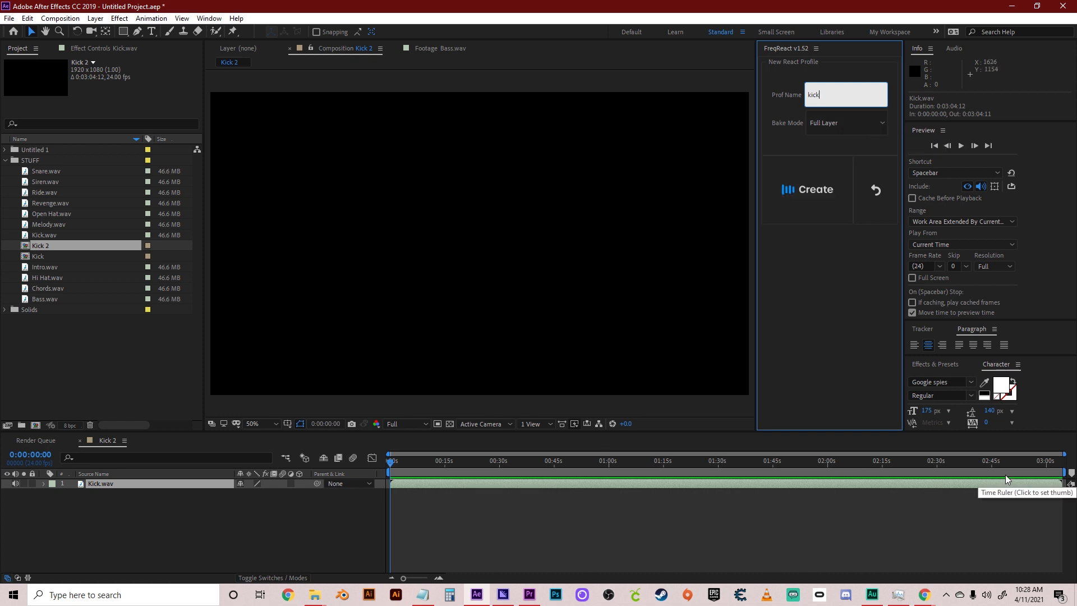
left_click(802, 188)
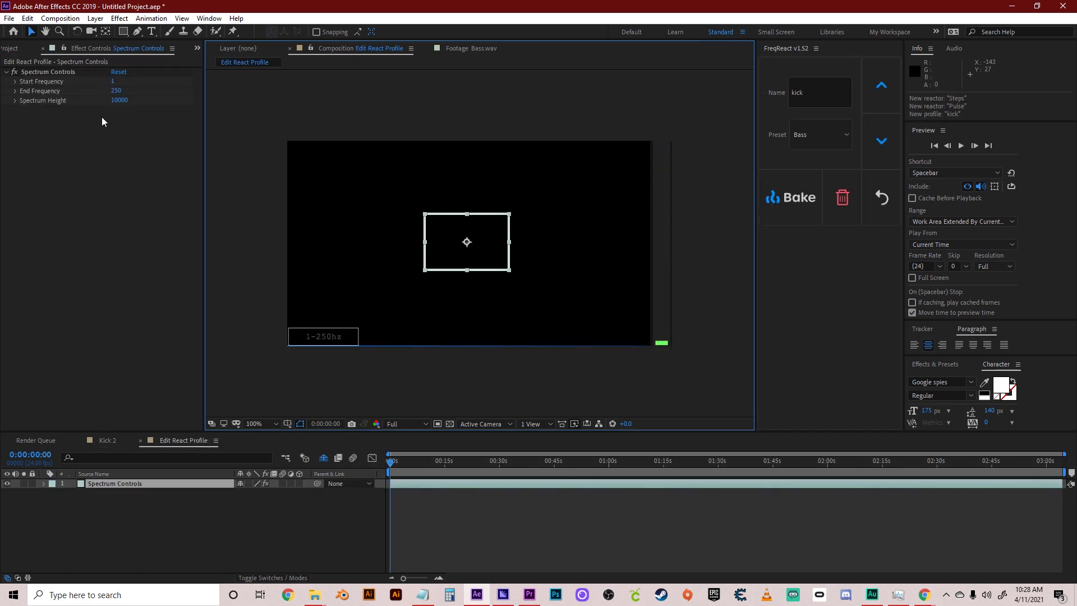
Select the Spectrum Controls effect and preview the kick's frequency spectrum from 0:00:24:04
left_click(55, 71)
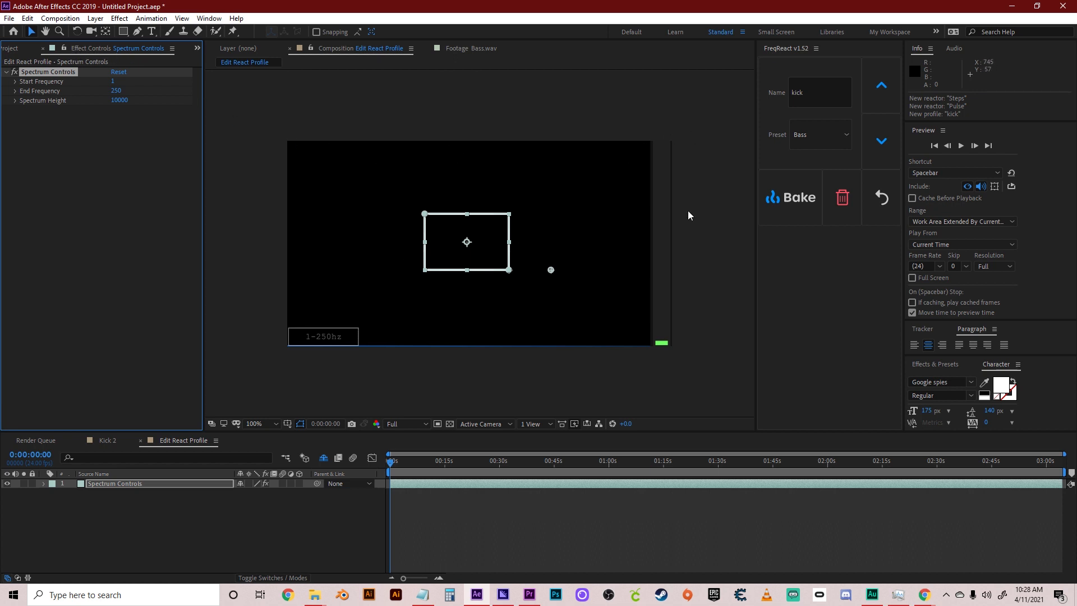
left_click_drag(446, 463, 478, 466)
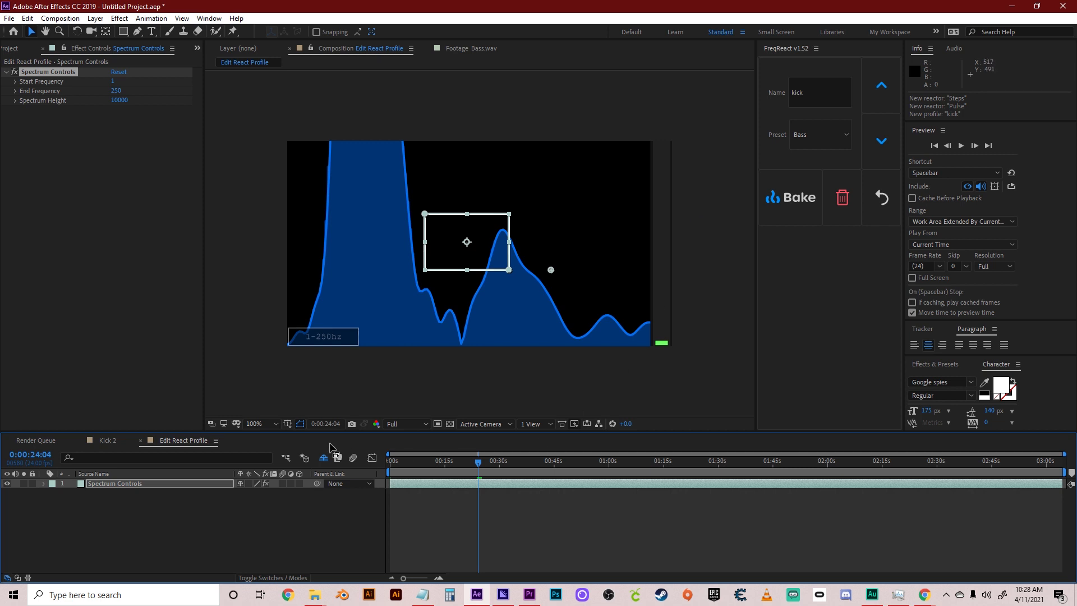
key("space")
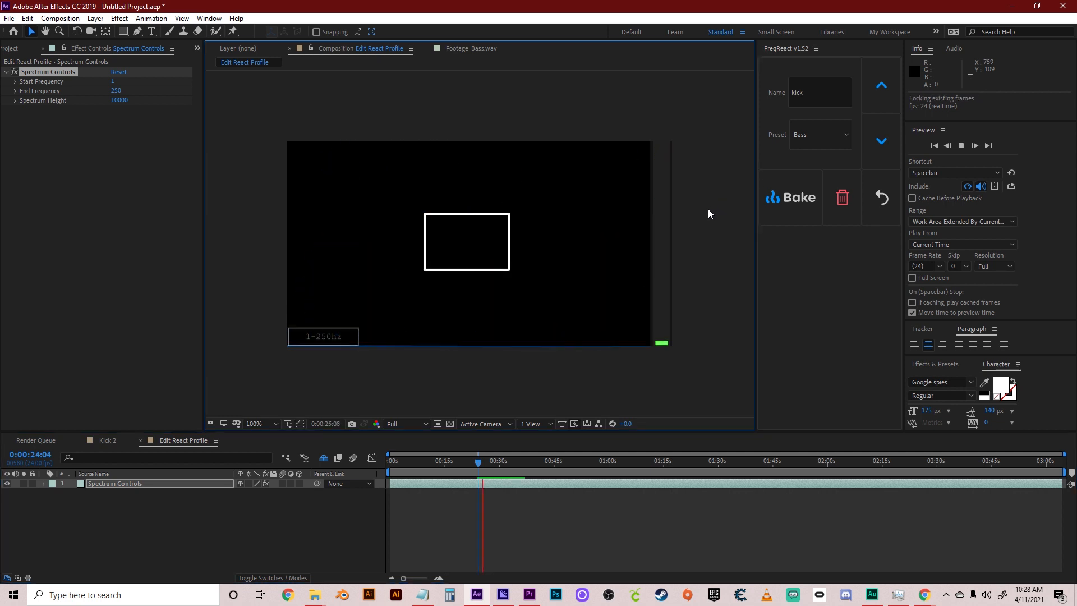
key("space")
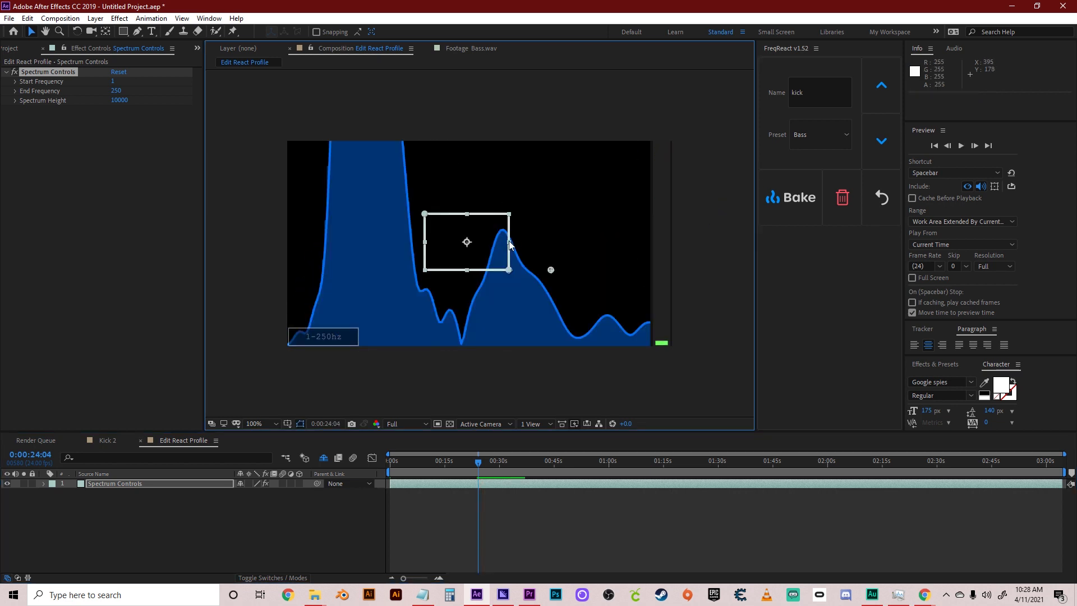
Shrink the detection box and position it inside the tall low-frequency kick peak, and check its response by playing and scrubbing
left_click_drag(508, 247, 371, 232)
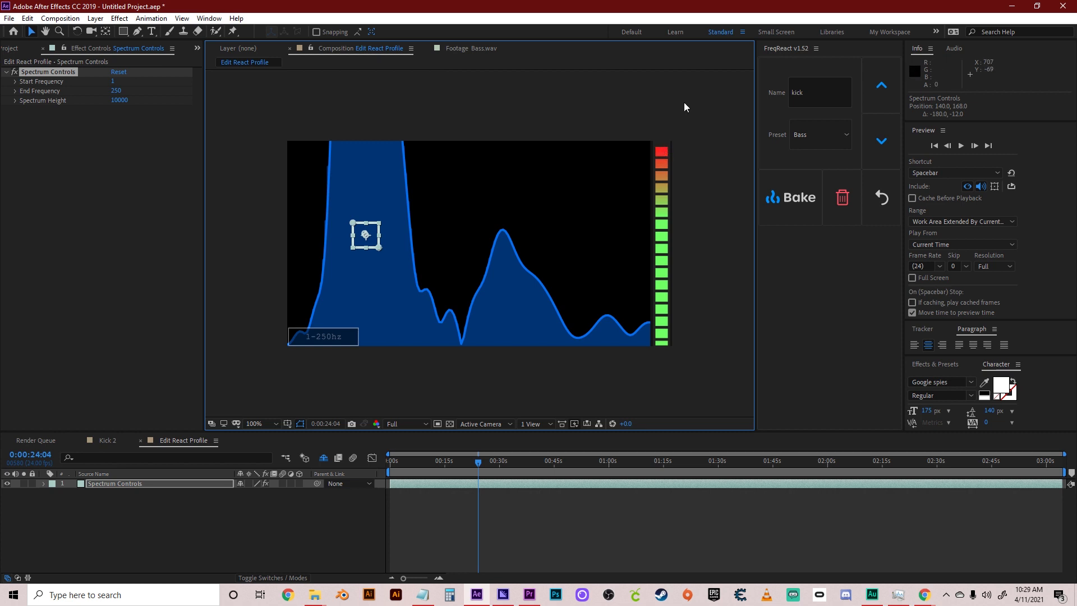
key("space")
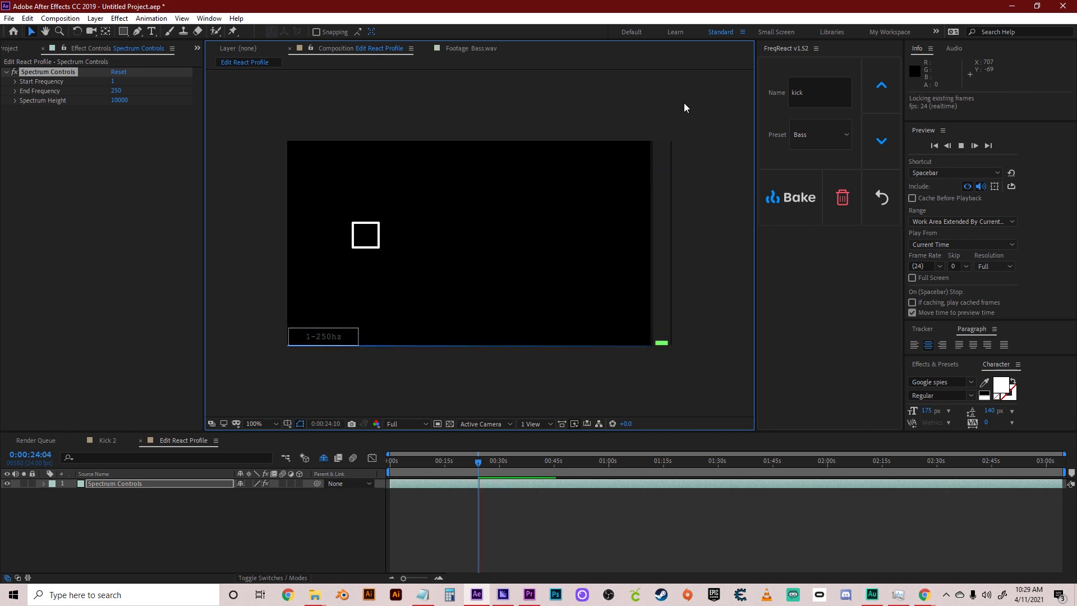
key("space")
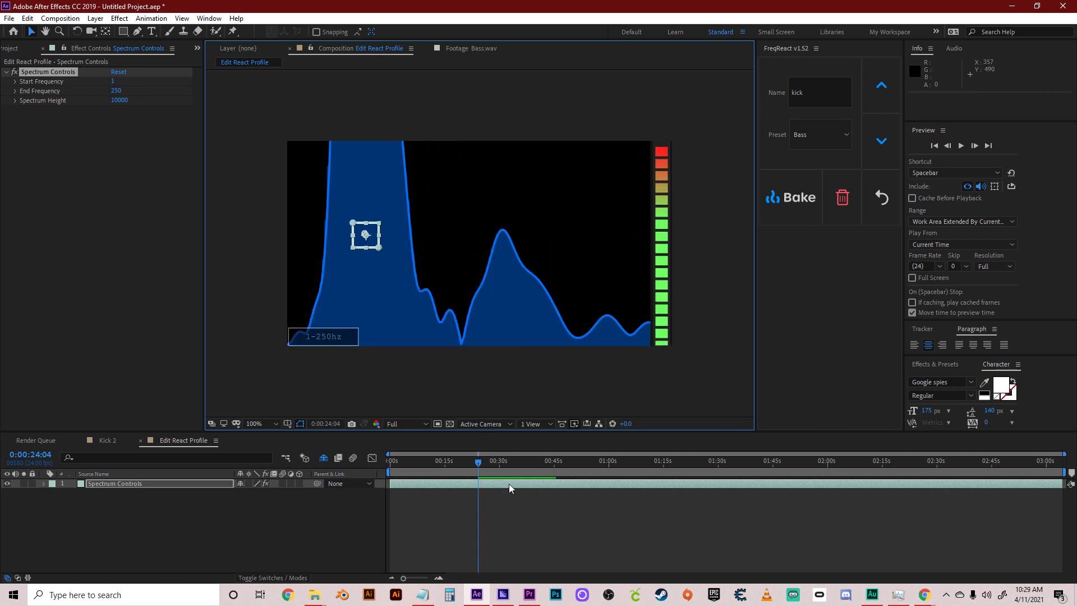
mouse_move(482, 465)
left_mouse_down()
mouse_move(953, 465)
mouse_move(1060, 451)
mouse_move(967, 464)
mouse_move(440, 466)
mouse_move(483, 475)
left_mouse_up()
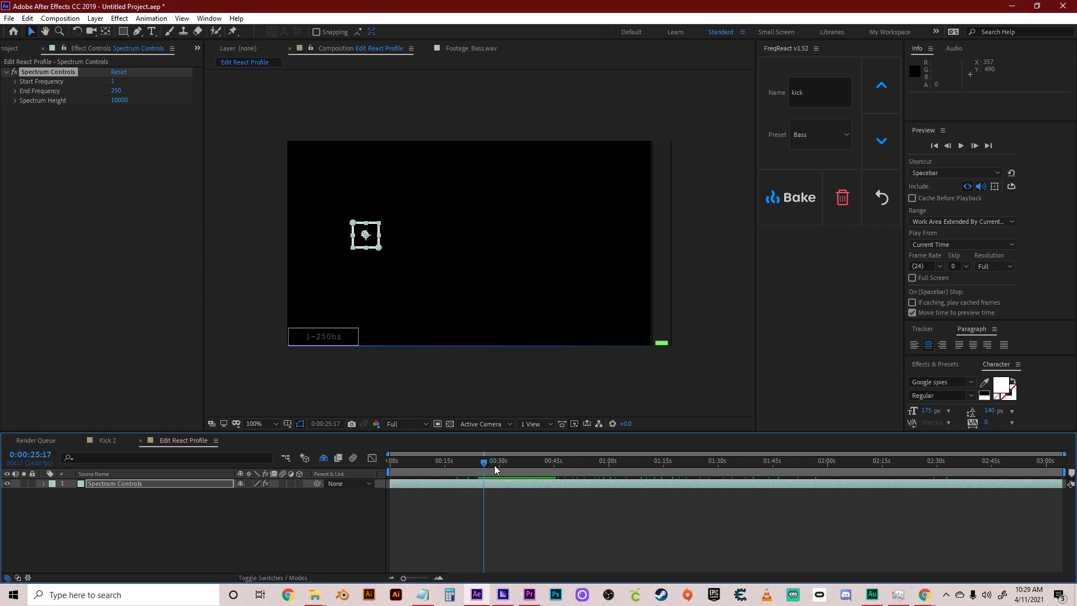
Bake the kick profile using the Bass preset
left_click(710, 144)
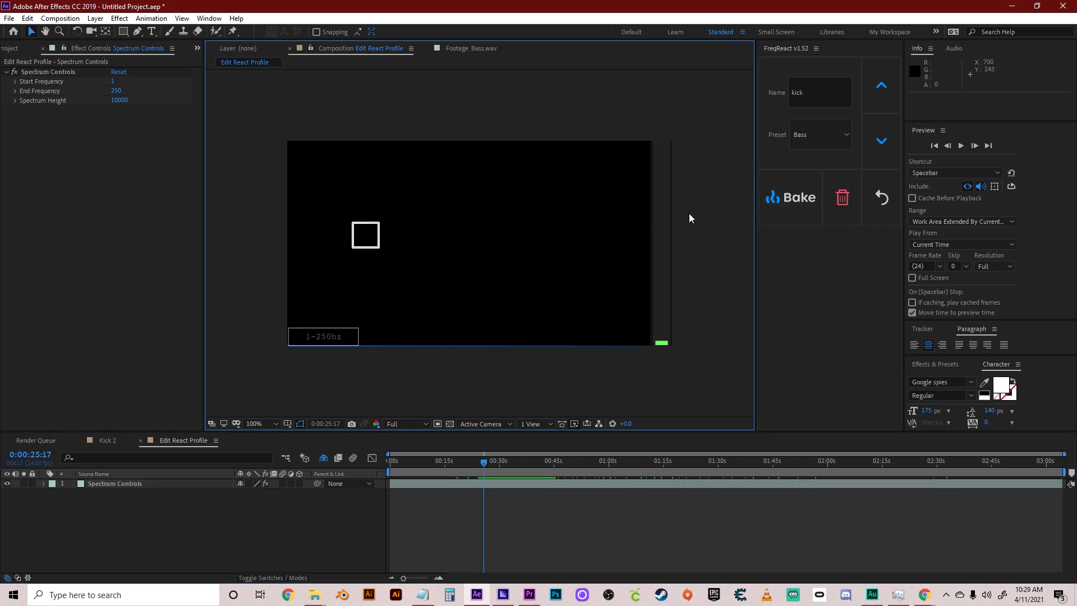
left_click(784, 200)
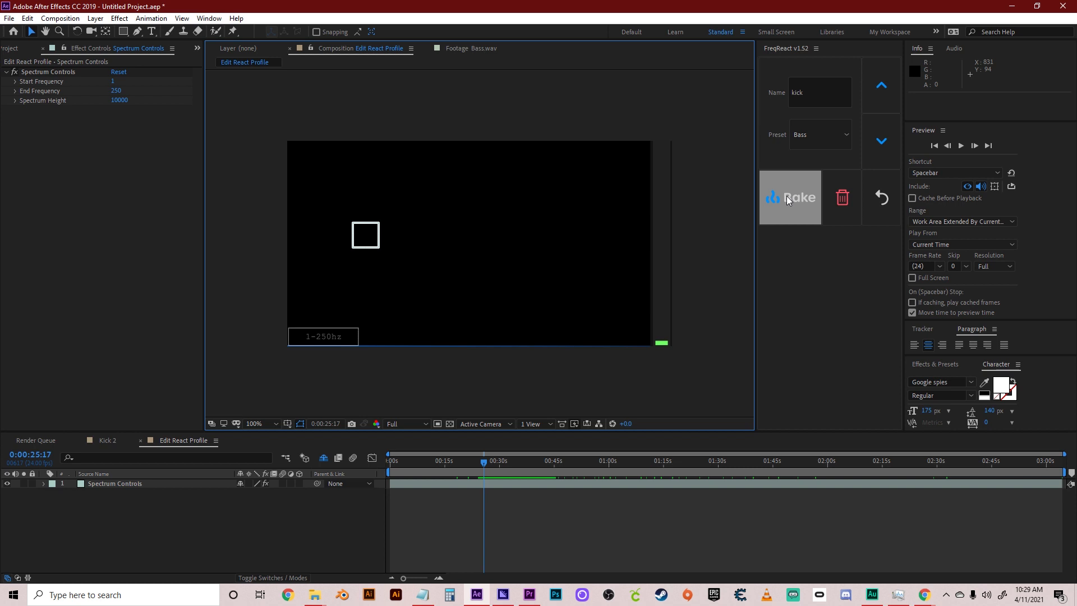
left_click(788, 201)
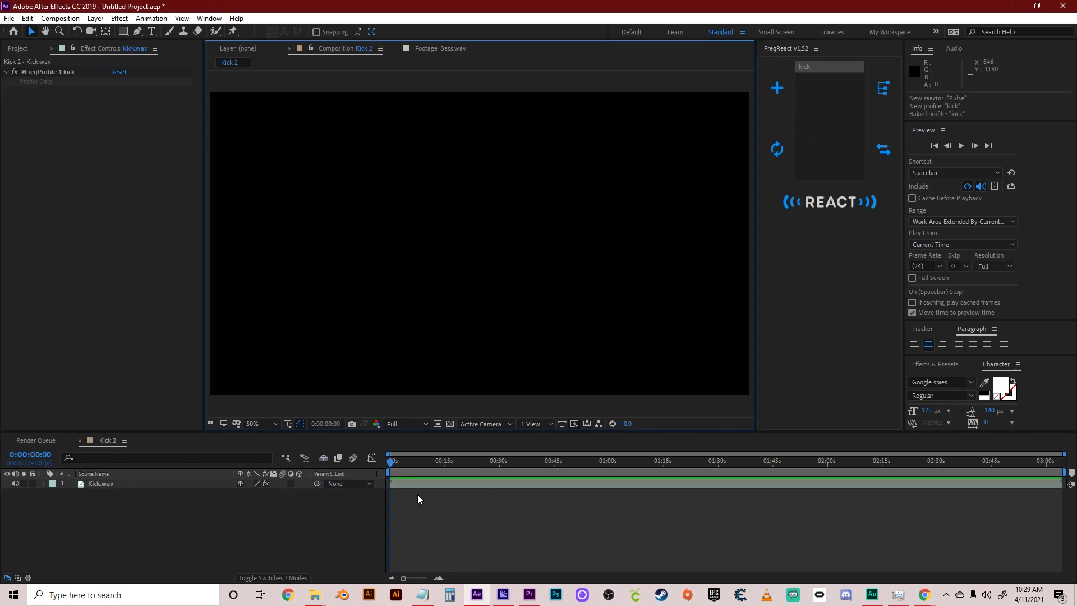
Inspect the baked kick profile effect on the Kick.wav layer and return to the project's file list
left_click(98, 483)
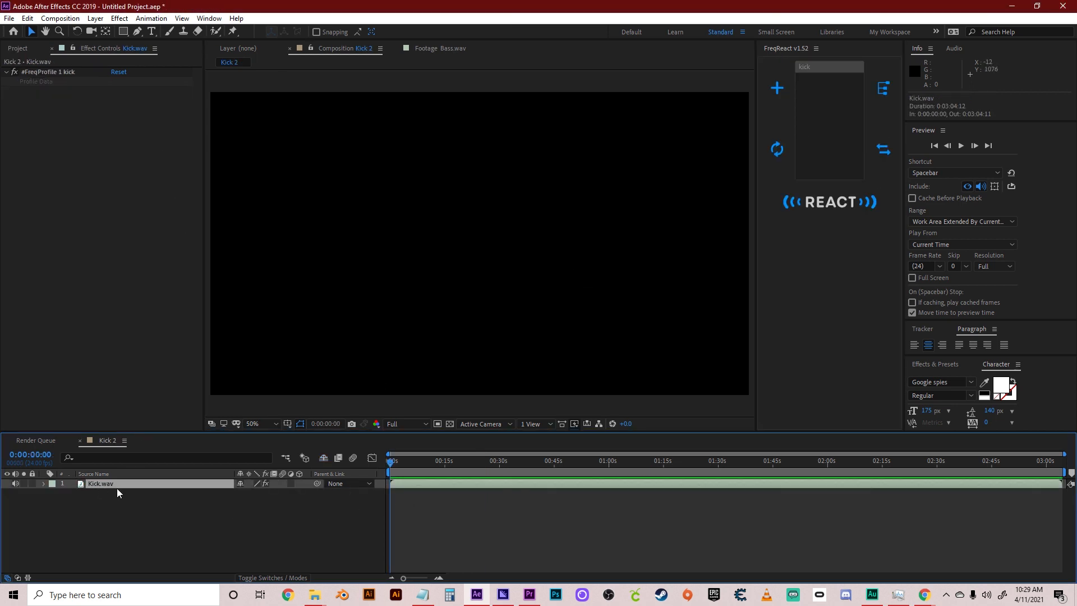
left_click(37, 72)
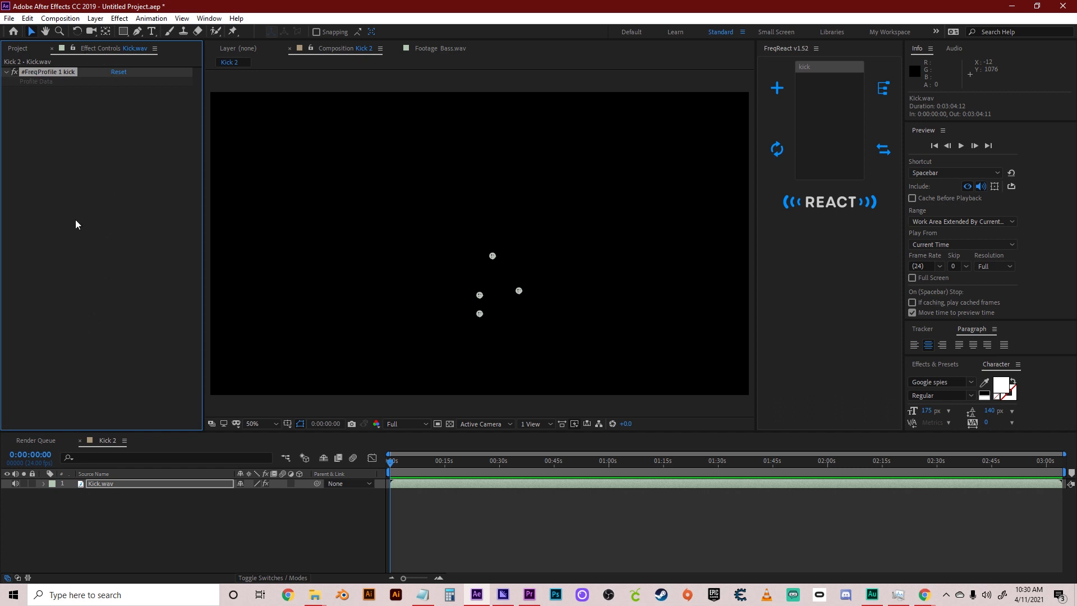
left_click(17, 49)
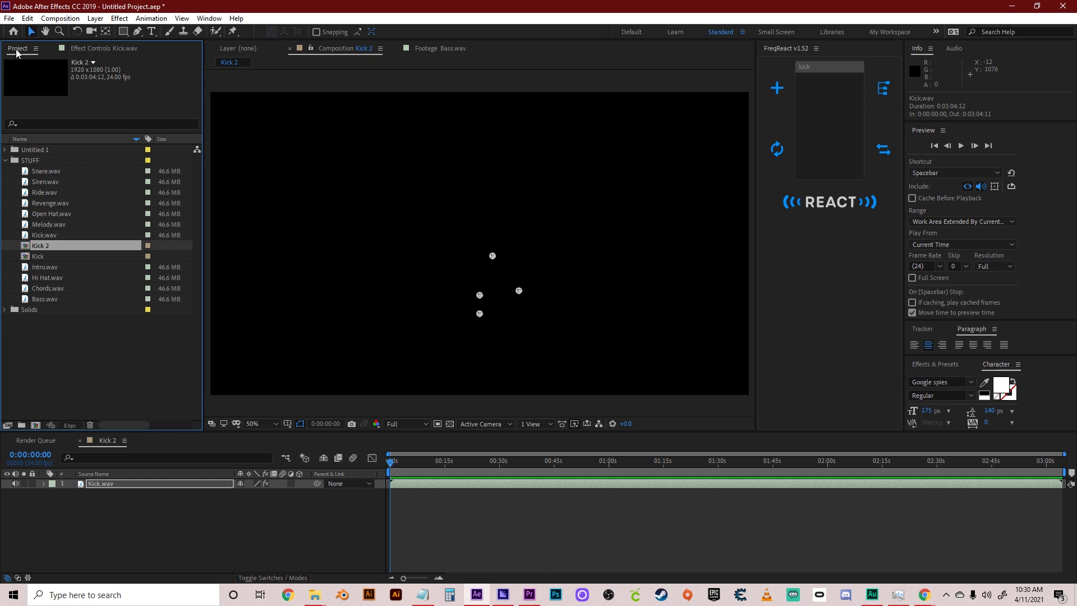
left_click(59, 347)
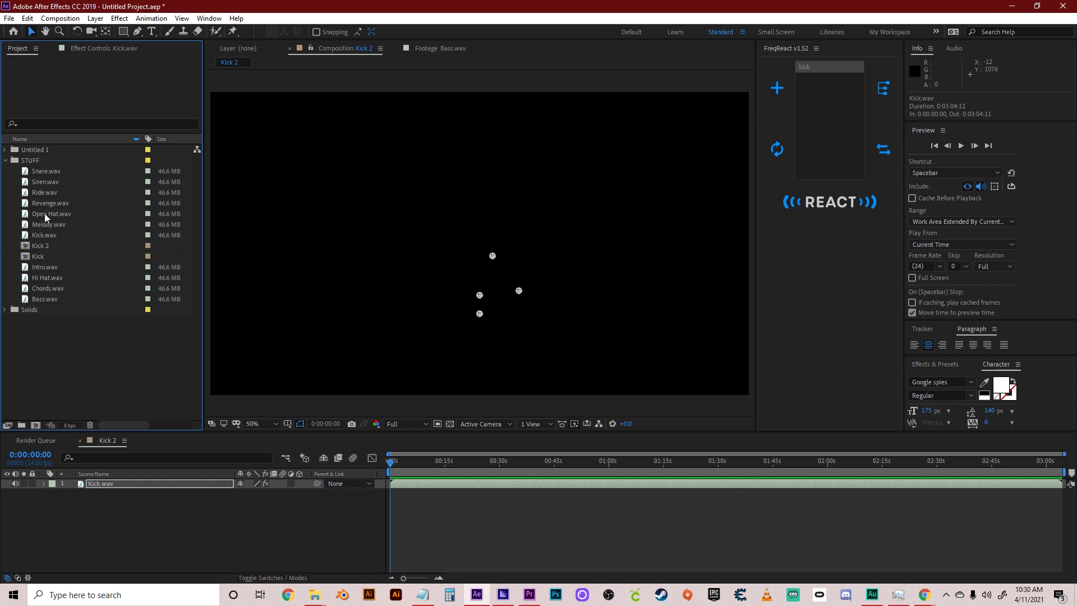
Add Hi Hat.wav to the Kick 2 composition and create a full-layer FreqReact profile named "hihat" for it
left_click_drag(41, 277, 62, 479)
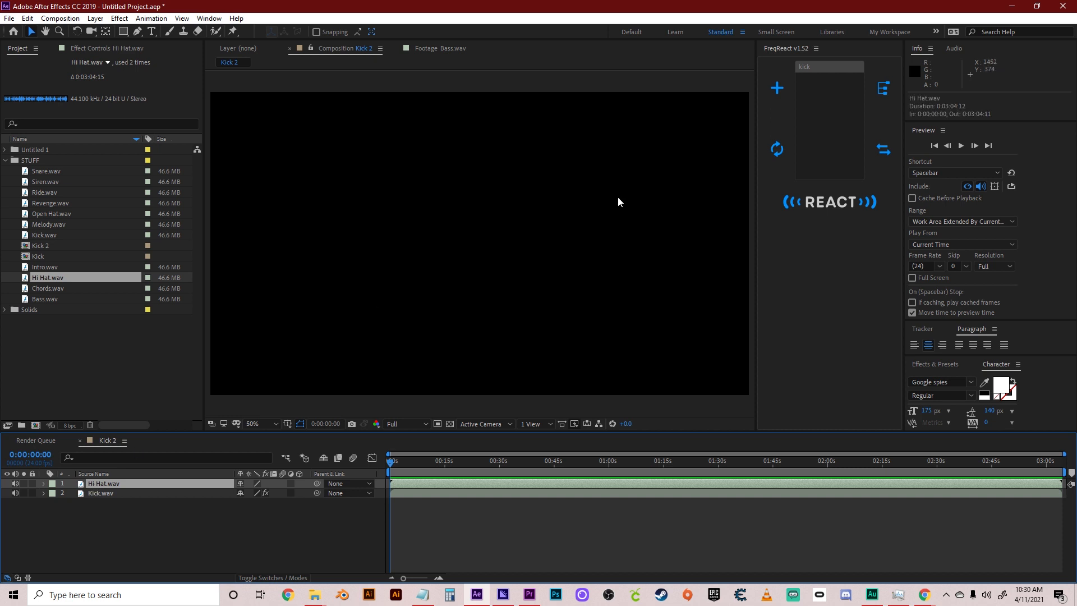
left_click(775, 92)
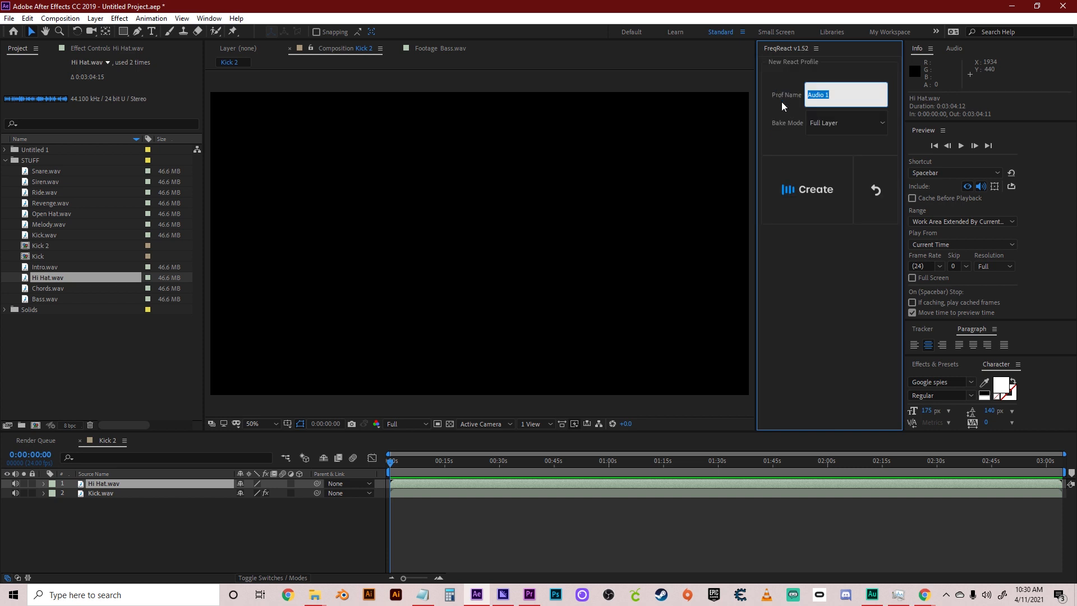
type("hihat")
left_click(801, 203)
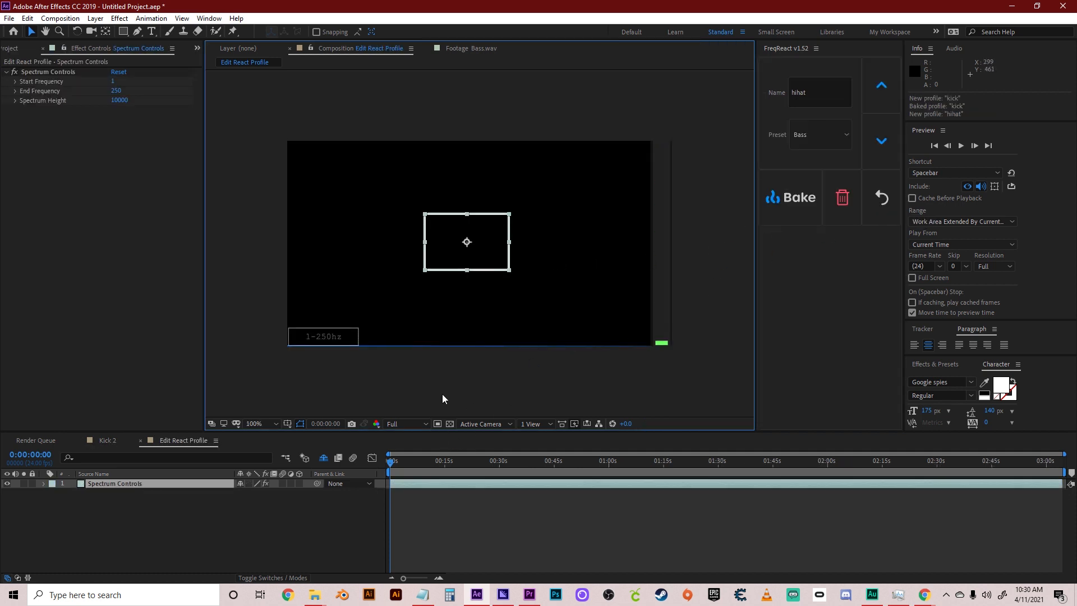
Switch the hihat profile to the Full preset and scrub to 0:00:57:21 to find its frequency peaks
left_click(52, 72)
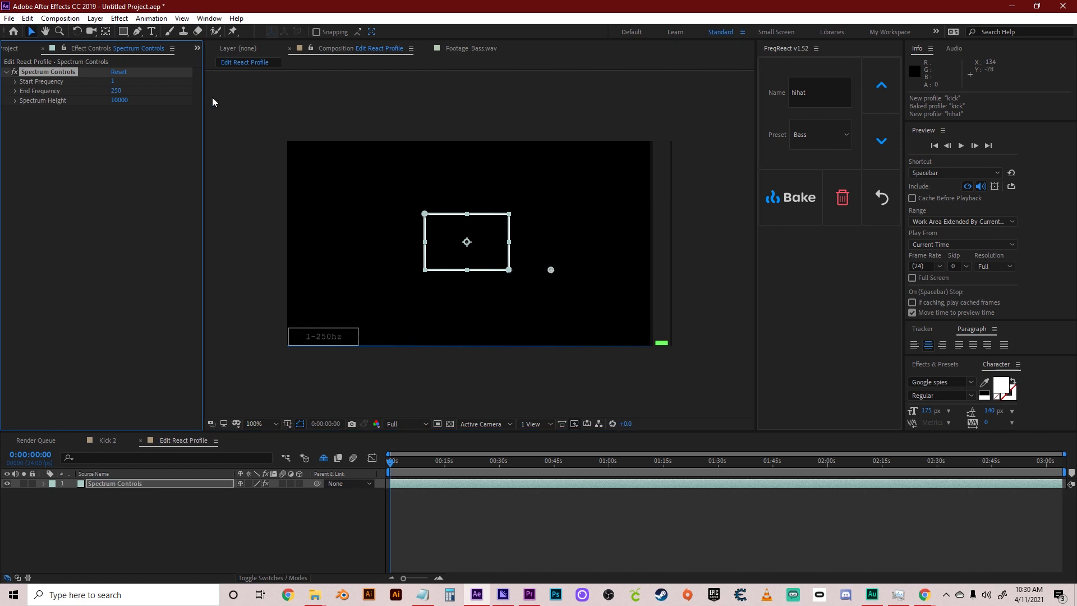
left_click(280, 104)
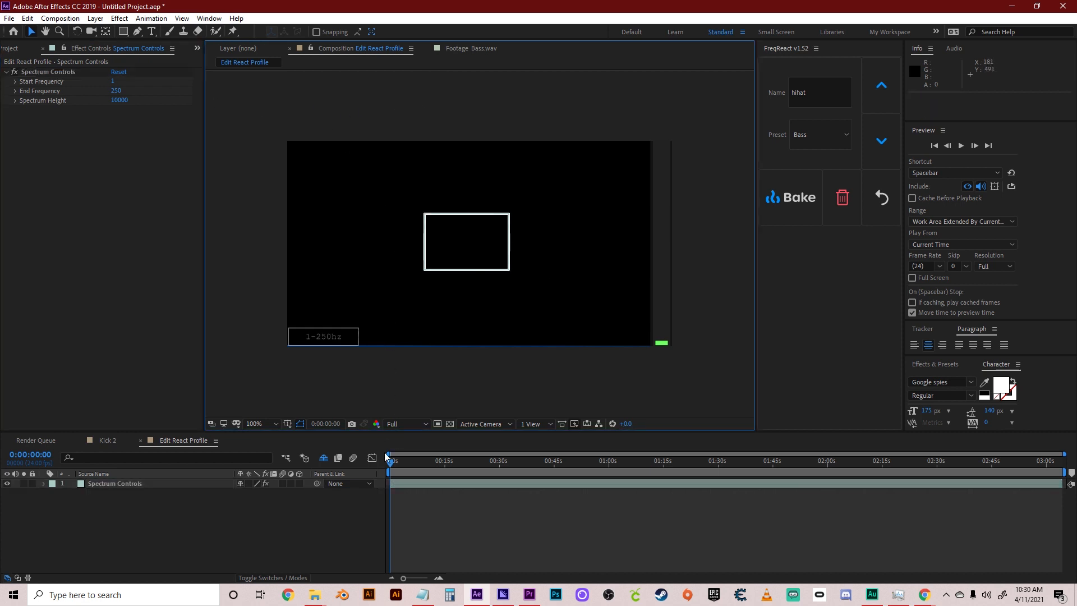
left_click_drag(391, 461, 624, 470)
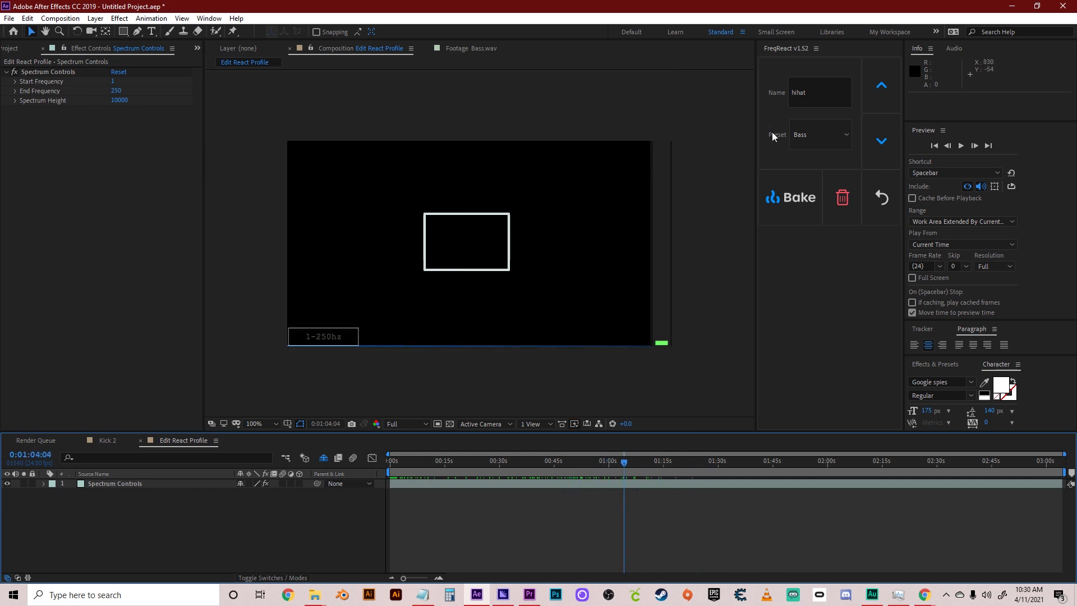
left_click(806, 137)
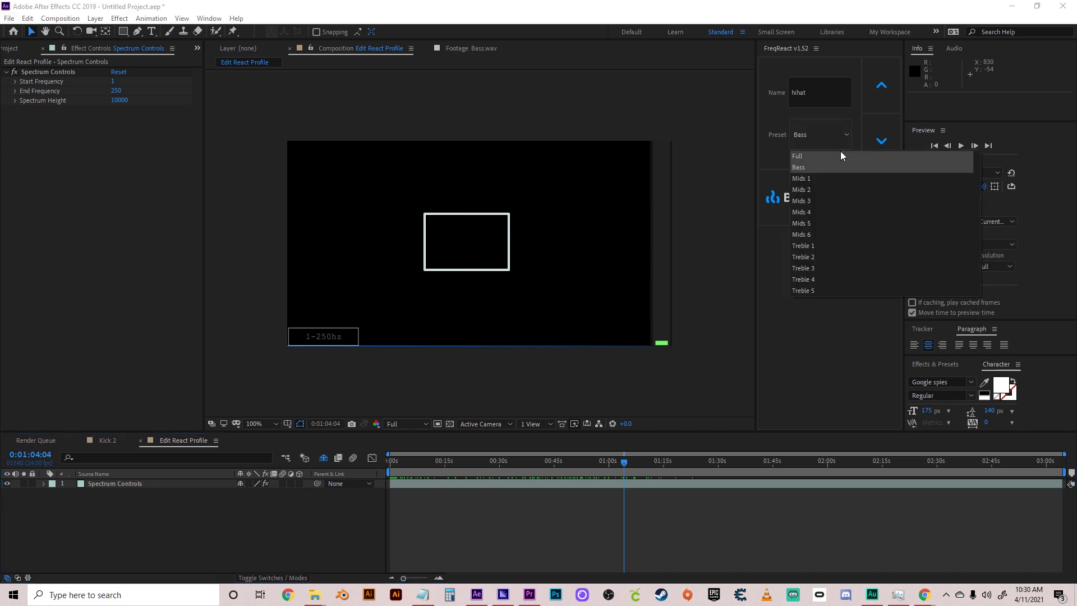
left_click(839, 154)
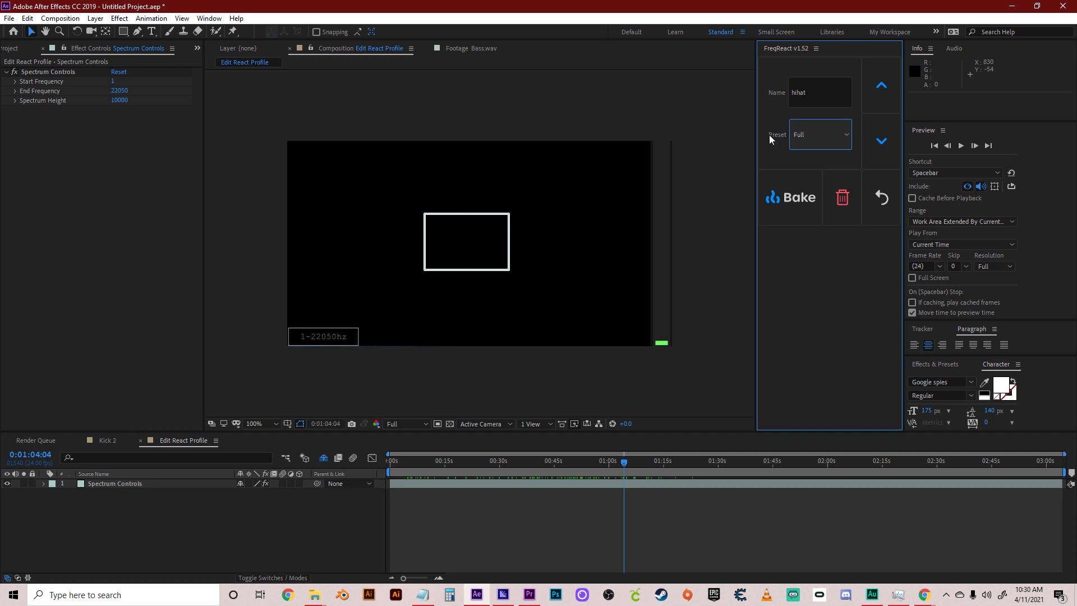
left_click_drag(624, 460, 602, 469)
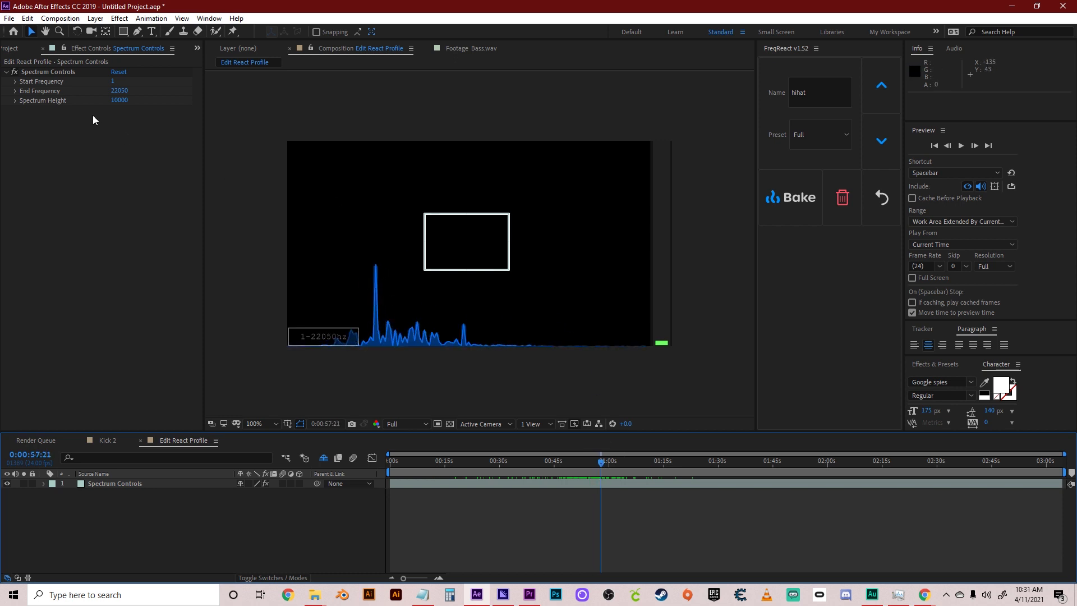
Try the Mids 2 and Mids 5 presets at other times in the hi-hat track, and return to the Full preset
left_click(814, 141)
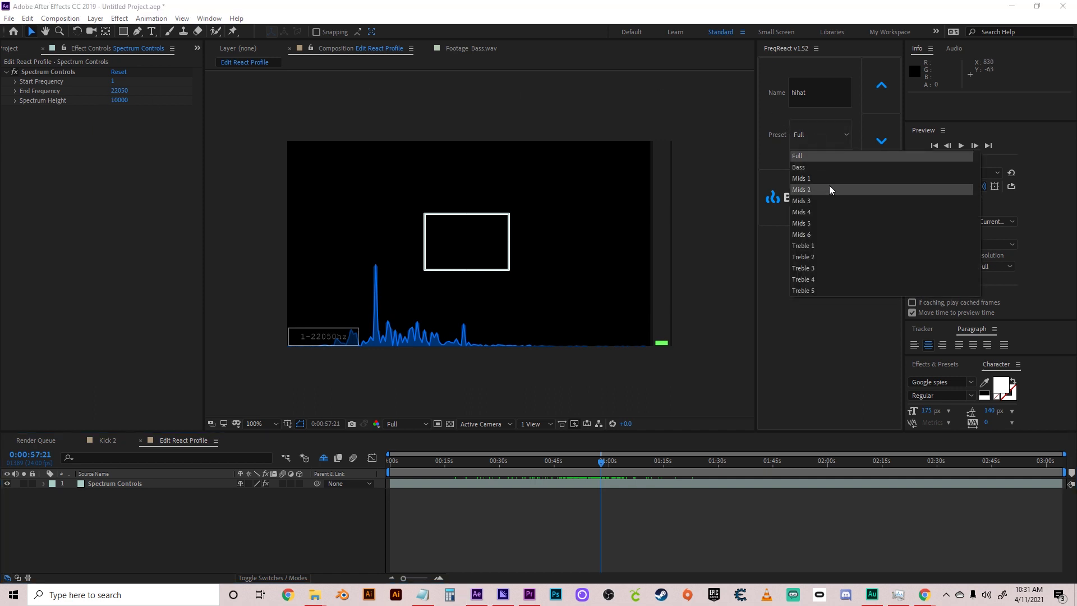
left_click(828, 189)
left_click_drag(531, 463, 622, 464)
left_click(820, 140)
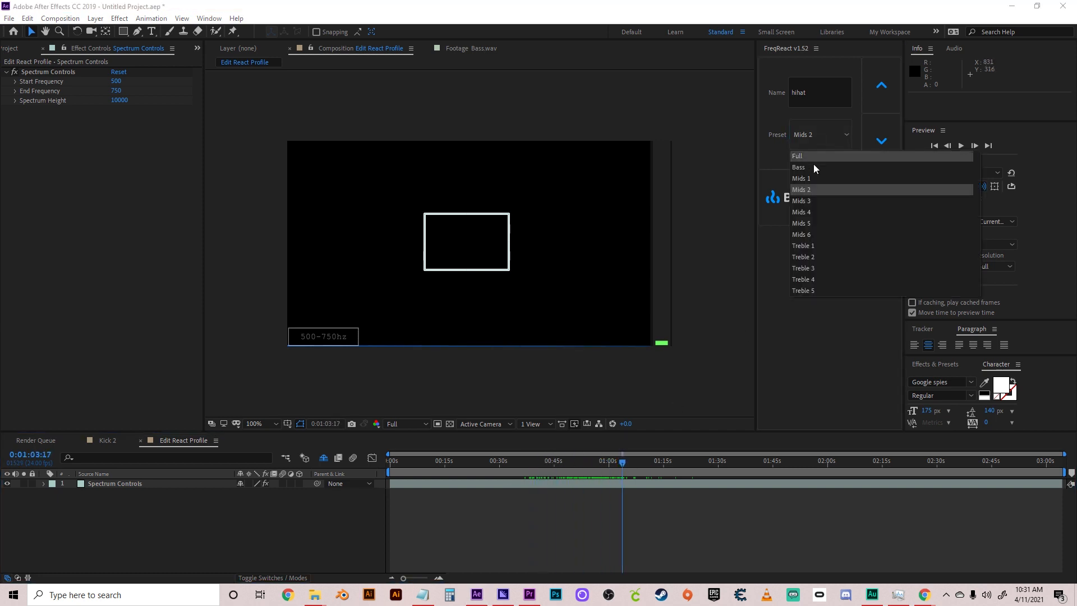
left_click(816, 227)
mouse_move(552, 462)
left_mouse_down()
mouse_move(604, 461)
mouse_move(554, 462)
left_mouse_up()
left_click(815, 136)
left_click(810, 154)
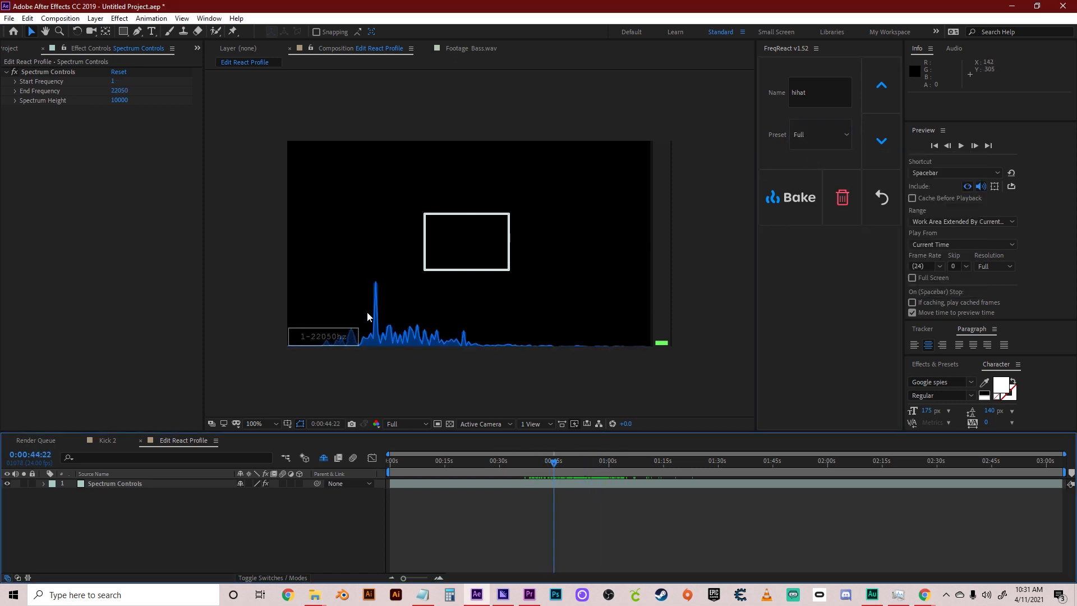
Set the hi-hat spectrum's start frequency to 1101, end frequency to 10450 and height to 27000, and preview it
left_click(125, 91)
left_click_drag(115, 82, 258, 102)
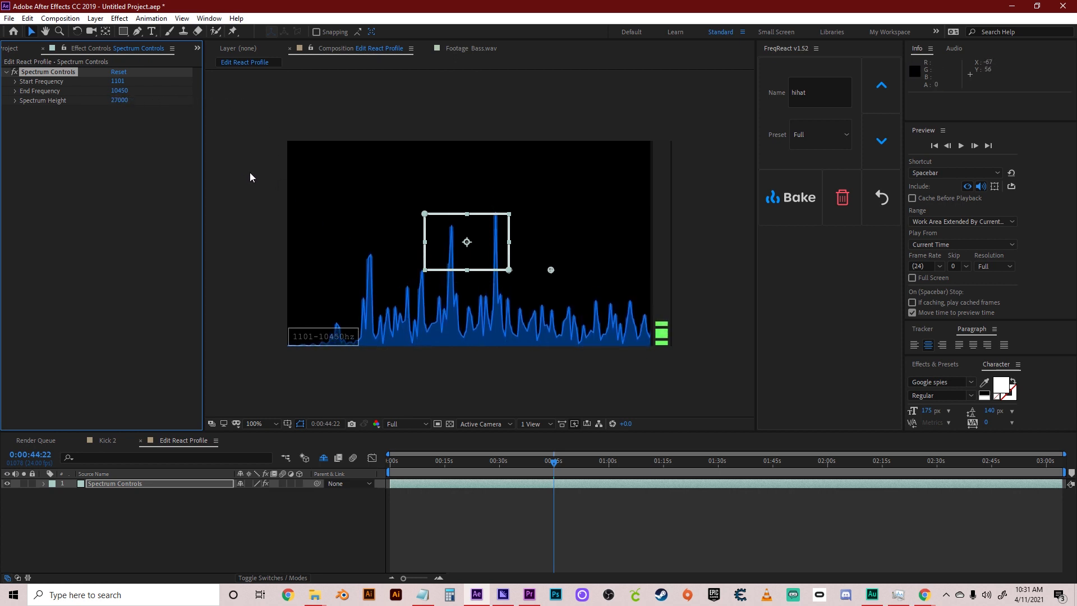
key("space")
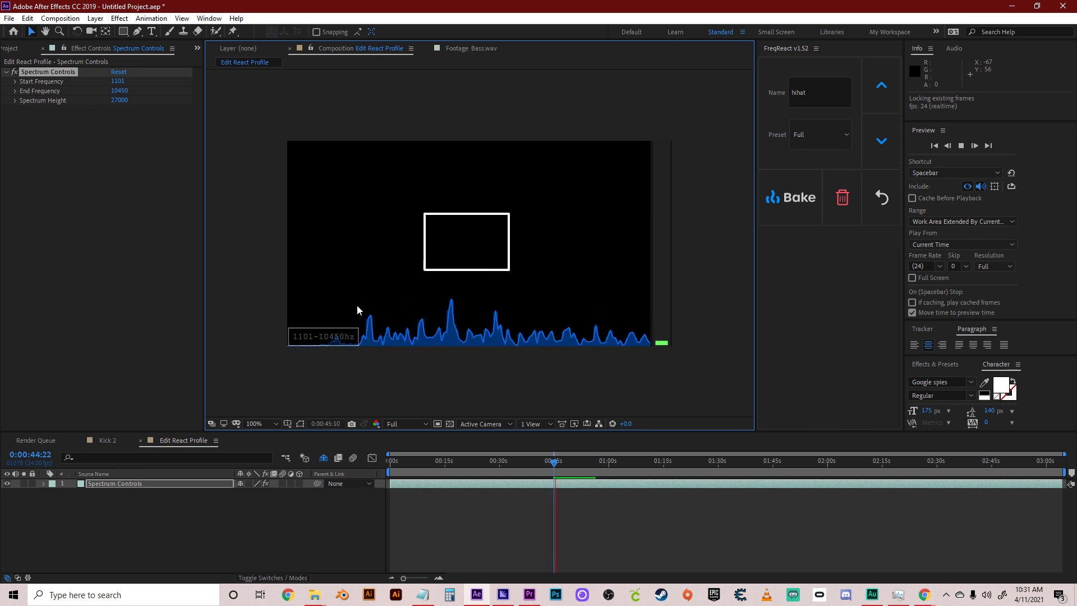
key("space")
At 0:00:47:09, shrink the detection box and place it on the tallest hi-hat peak, at about 372, 243
left_click_drag(572, 467, 562, 462)
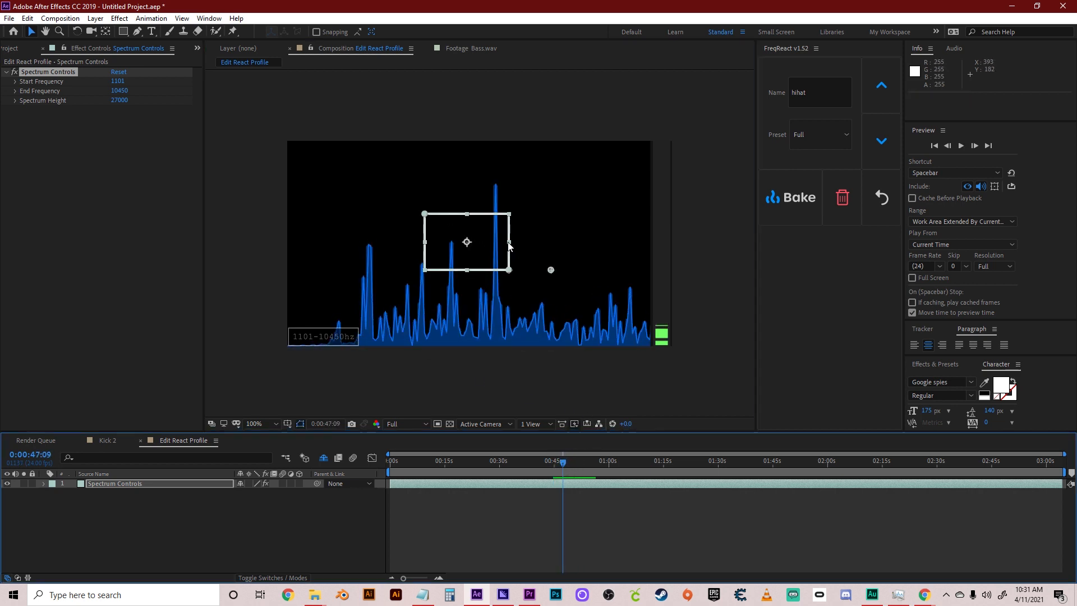
left_click_drag(509, 241, 550, 381)
key("period")
key("period")
key("comma")
key("comma")
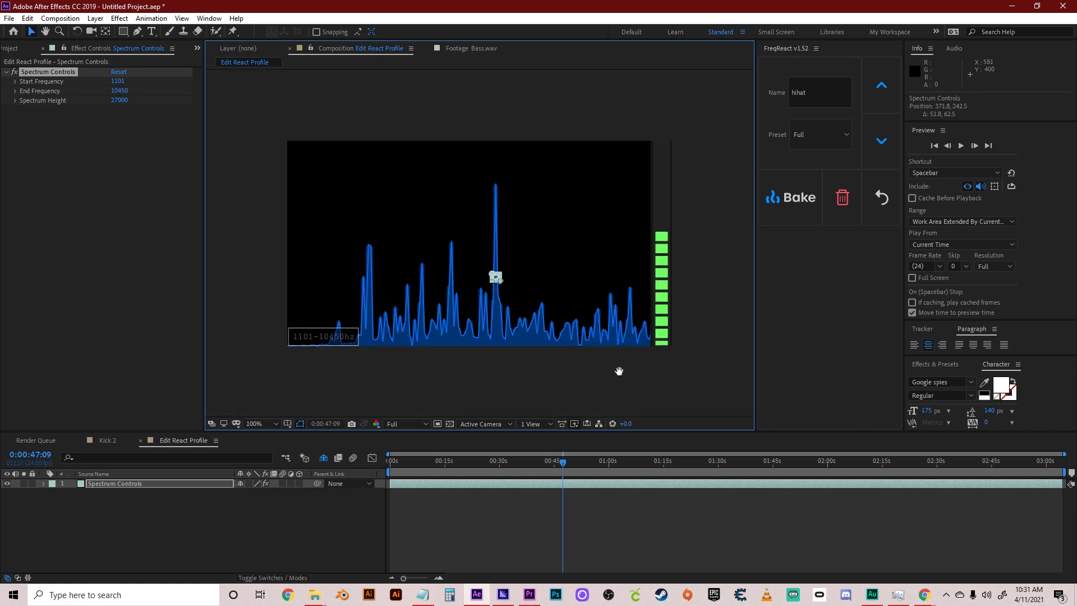
Narrow the detection box to fit inside the tallest peak and lower it to about 372, 290, checking the level meter
left_click_drag(617, 372, 561, 285)
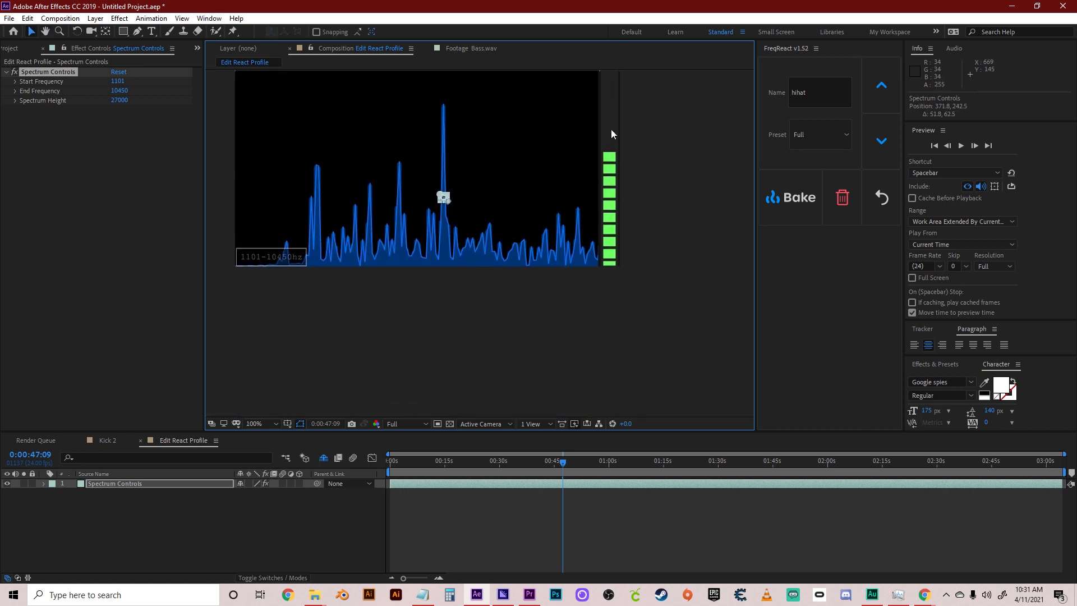
key("period")
left_click_drag(428, 210, 483, 261)
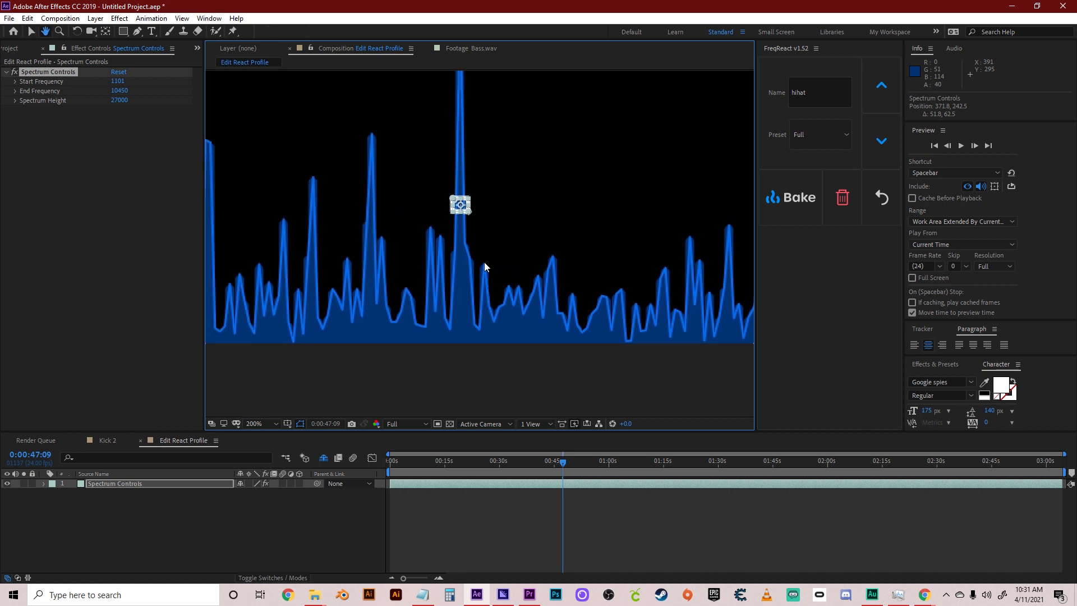
key("period")
key("v")
left_click_drag(460, 164, 450, 284)
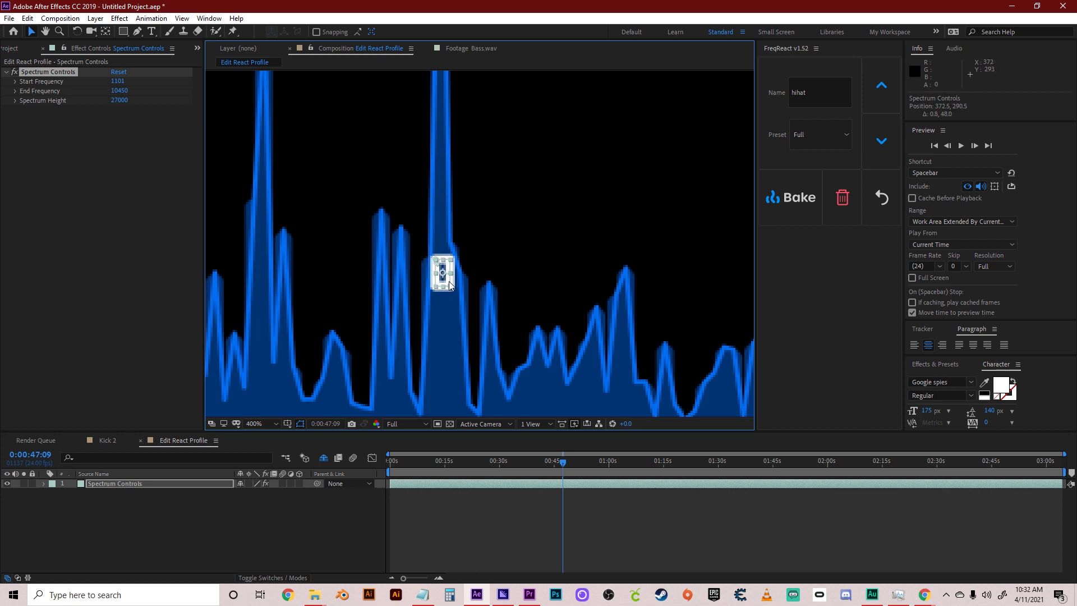
key("comma")
key("comma")
key("h")
left_click_drag(661, 190, 586, 231)
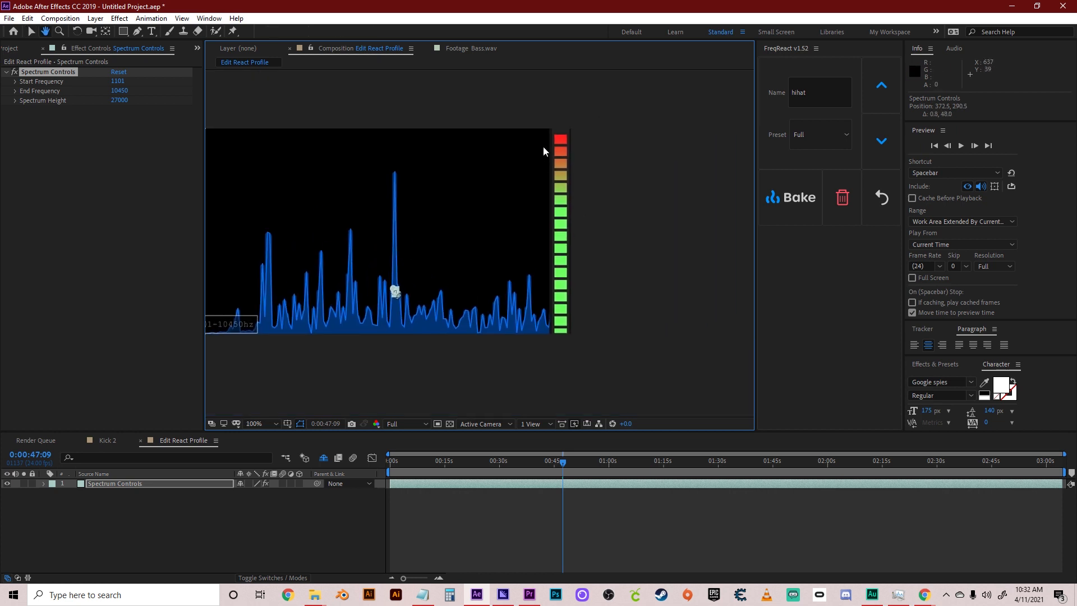
key("v")
left_click(639, 250)
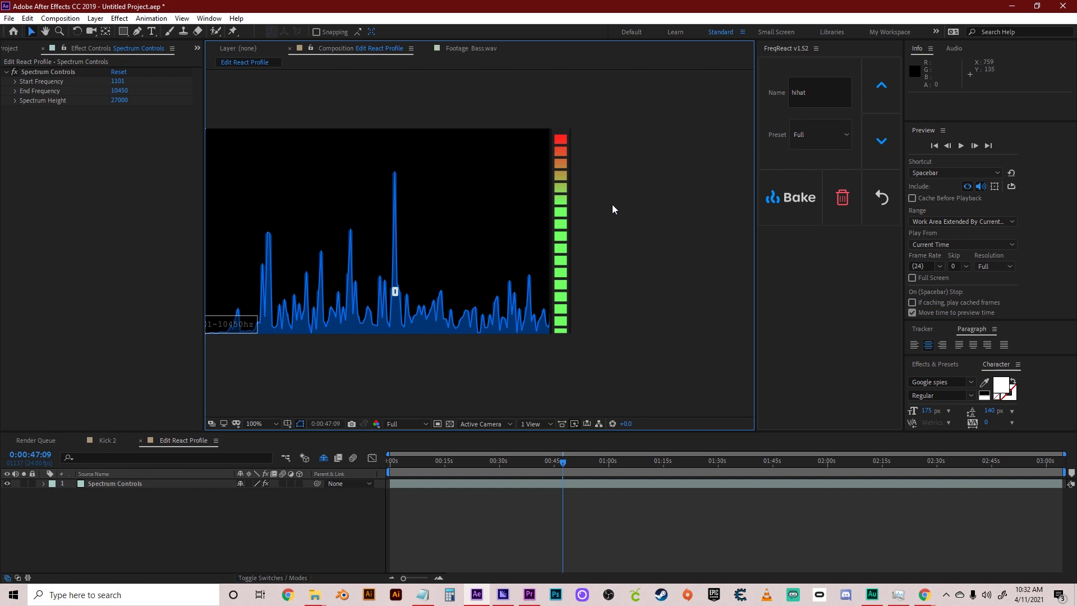
Preview the detection box's response from 0:00:38:11 and bake the hihat profile
key("space")
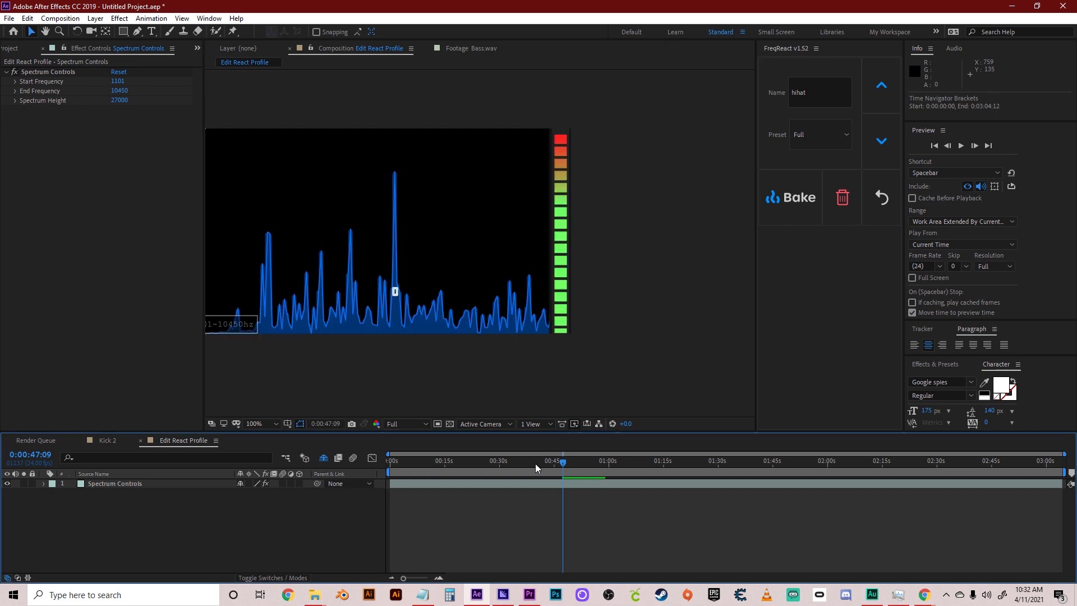
left_click_drag(535, 463, 530, 463)
key("space")
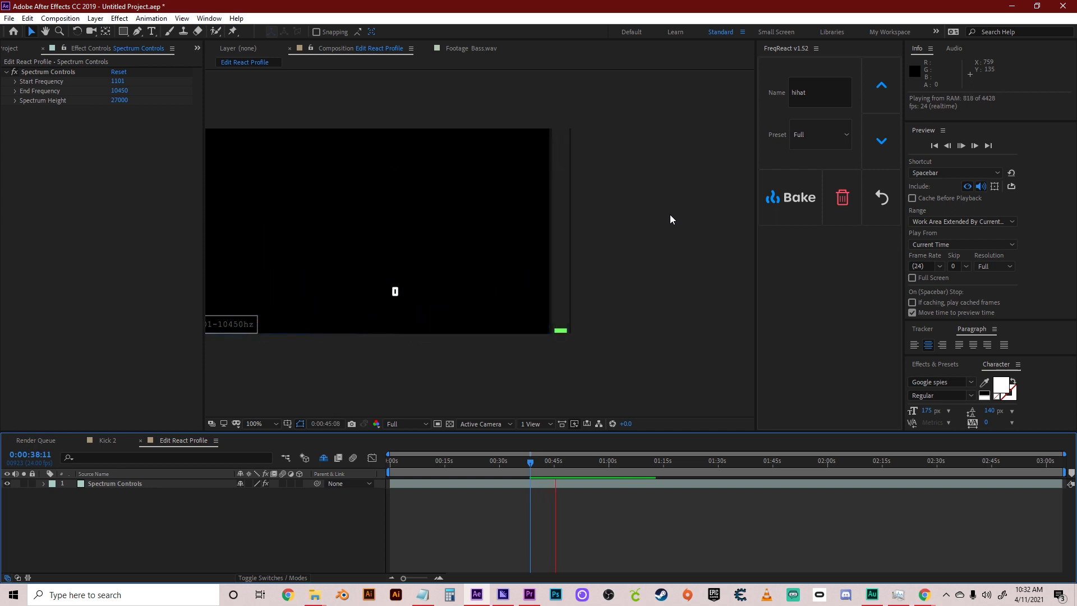
left_click(669, 214)
key("space")
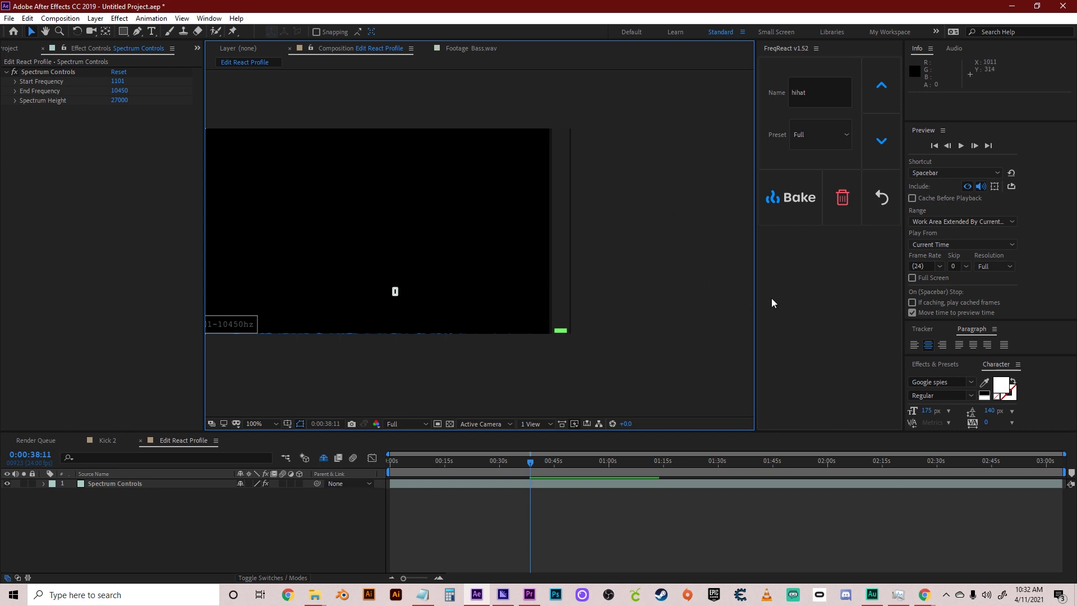
left_click(766, 193)
left_click(793, 200)
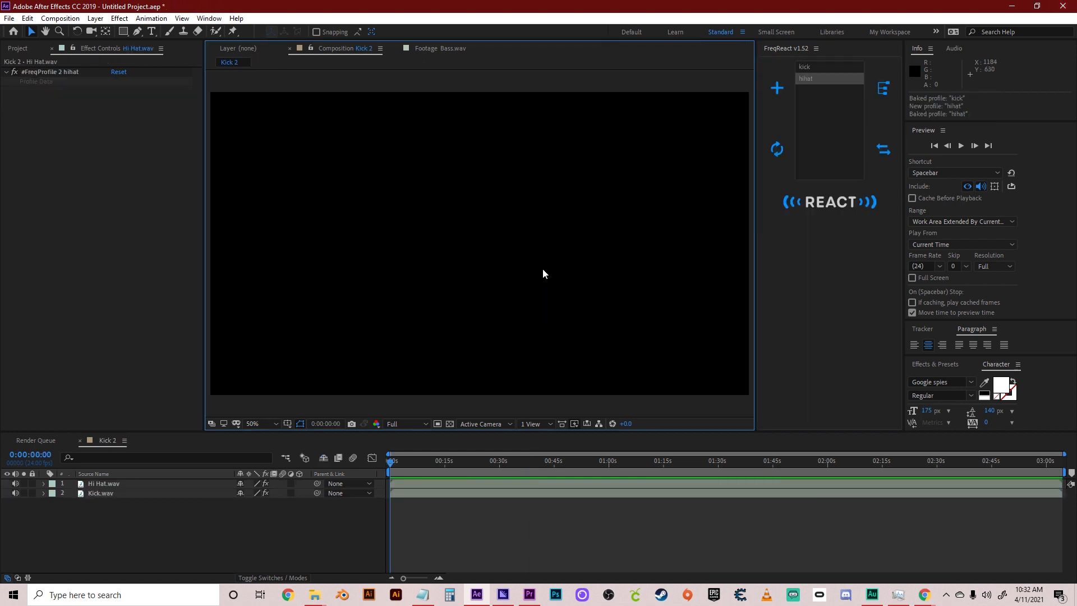
Add Snare.wav to the top of the Kick 2 composition and create a full-layer profile named "snare"
left_click(18, 49)
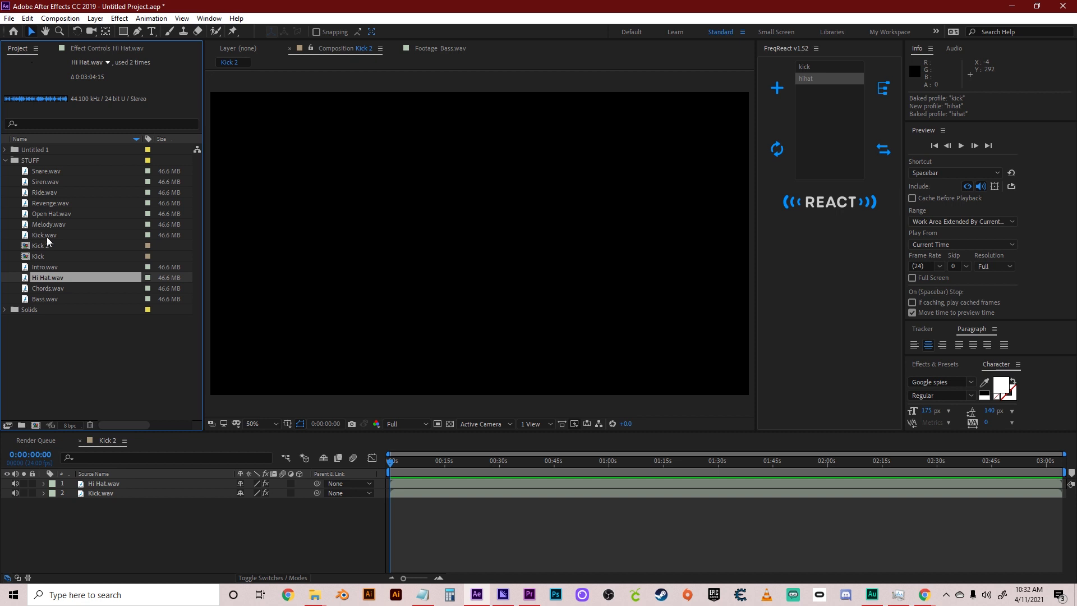
left_click(55, 354)
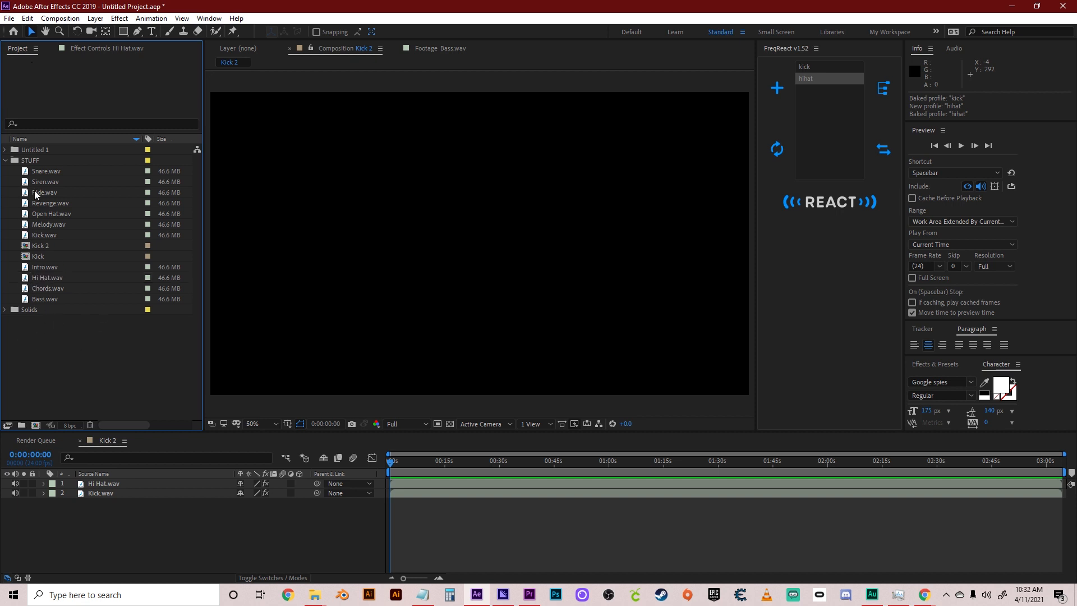
left_click(42, 170)
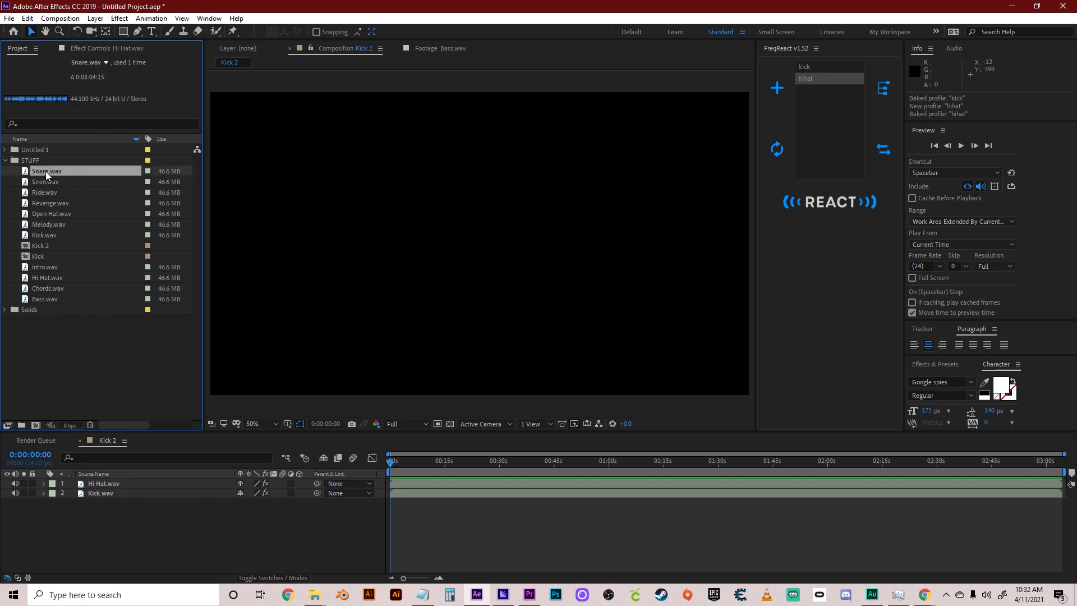
left_click_drag(45, 171, 77, 483)
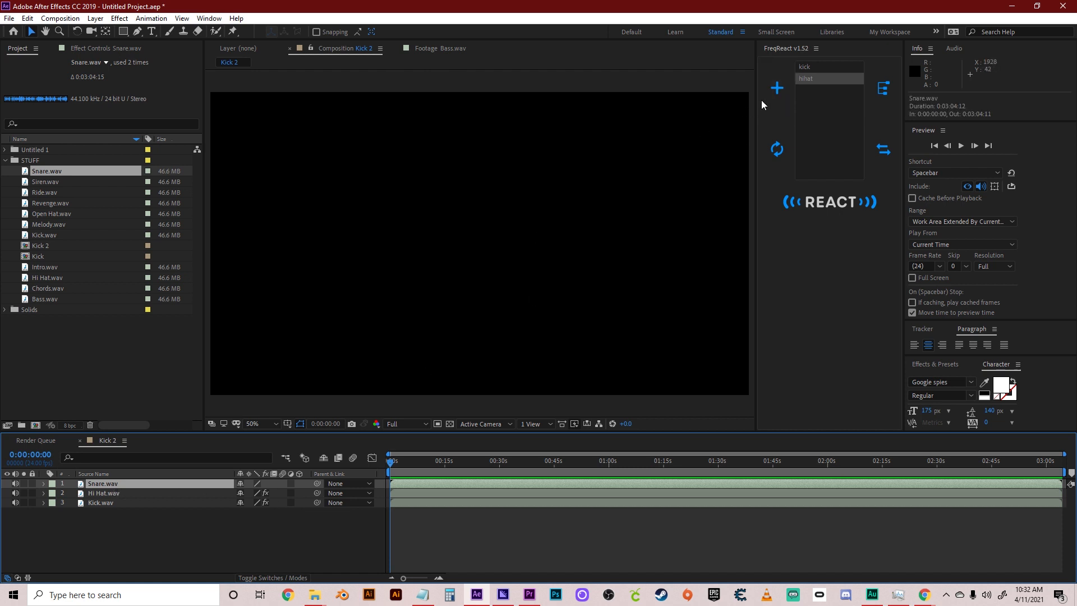
left_click(779, 87)
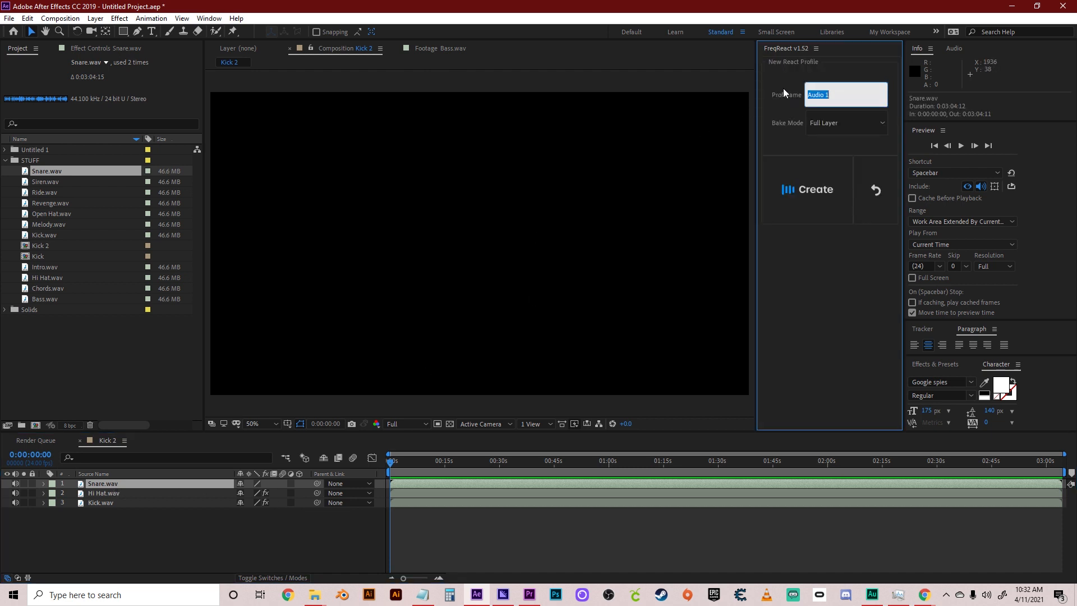
type("snare")
left_click(793, 190)
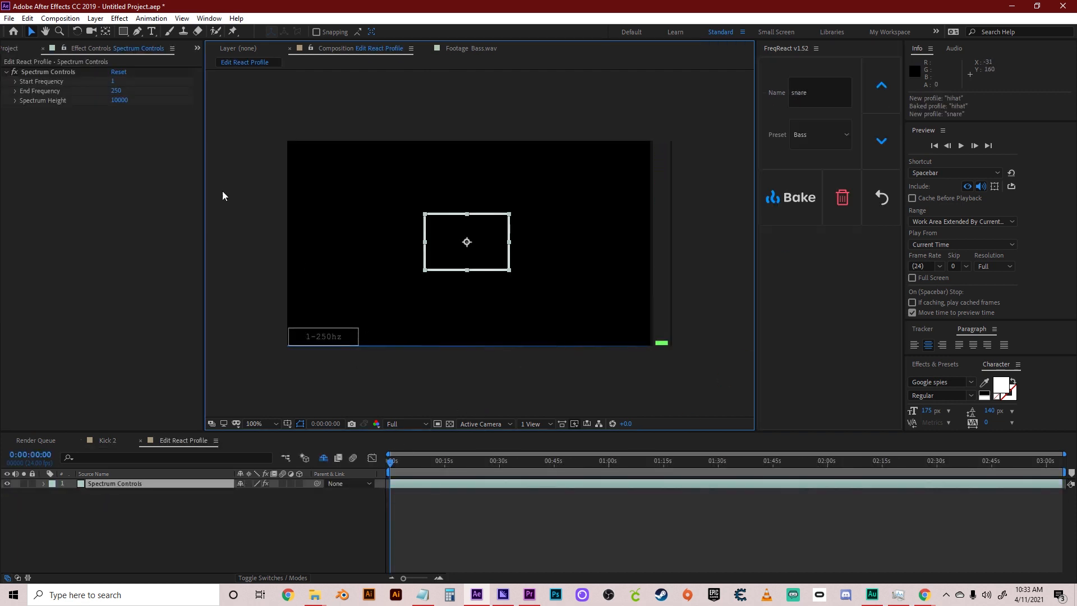
Switch the snare profile to the Full preset and scrub to the snare hit at 0:00:26:04
left_click(823, 133)
left_click(821, 157)
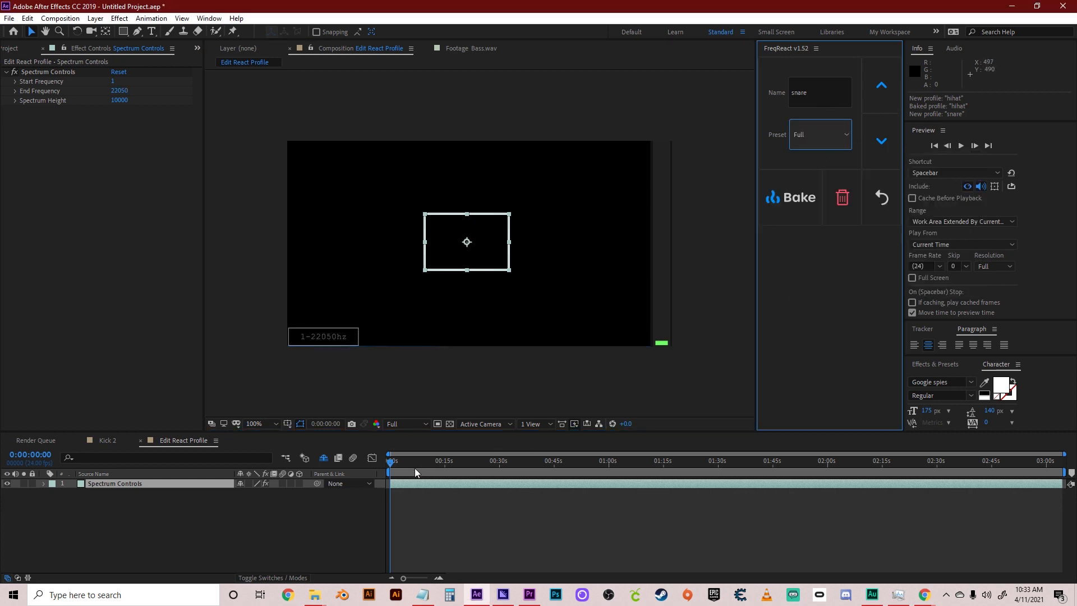
left_click_drag(415, 467, 486, 466)
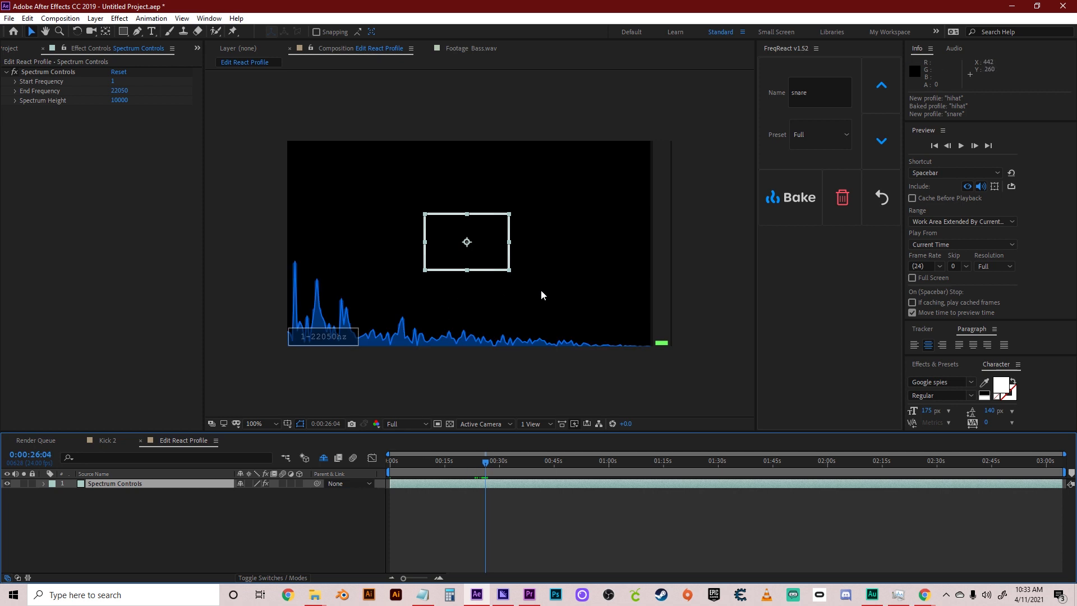
Set the snare spectrum's end frequency to 5050 and its height to 22500, and preview it
left_click_drag(124, 96, 113, 92)
left_click_drag(99, 94, 30, 93)
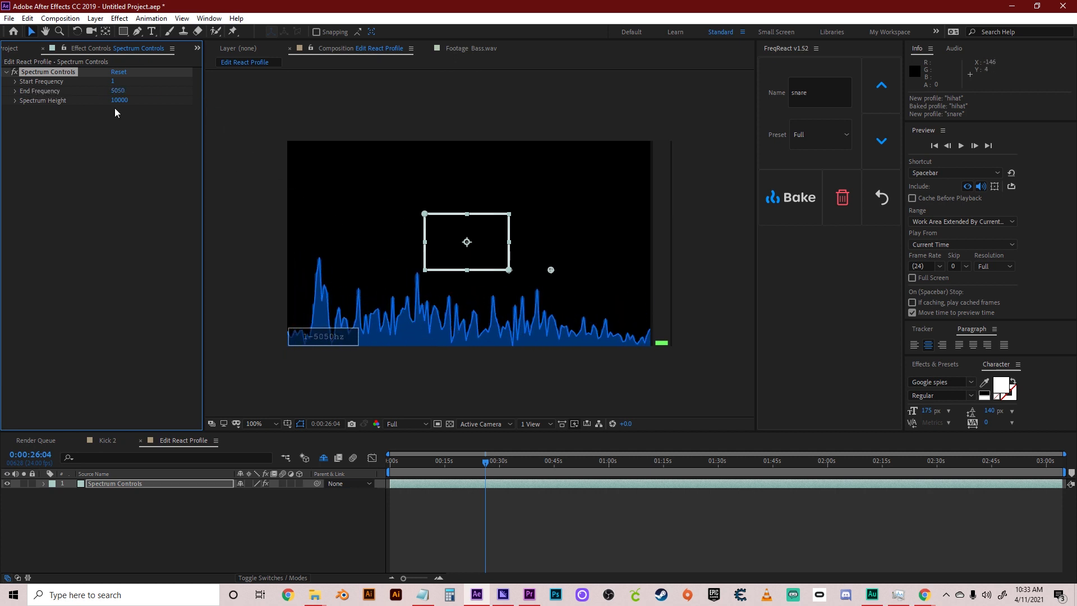
left_click_drag(119, 100, 181, 104)
key("space")
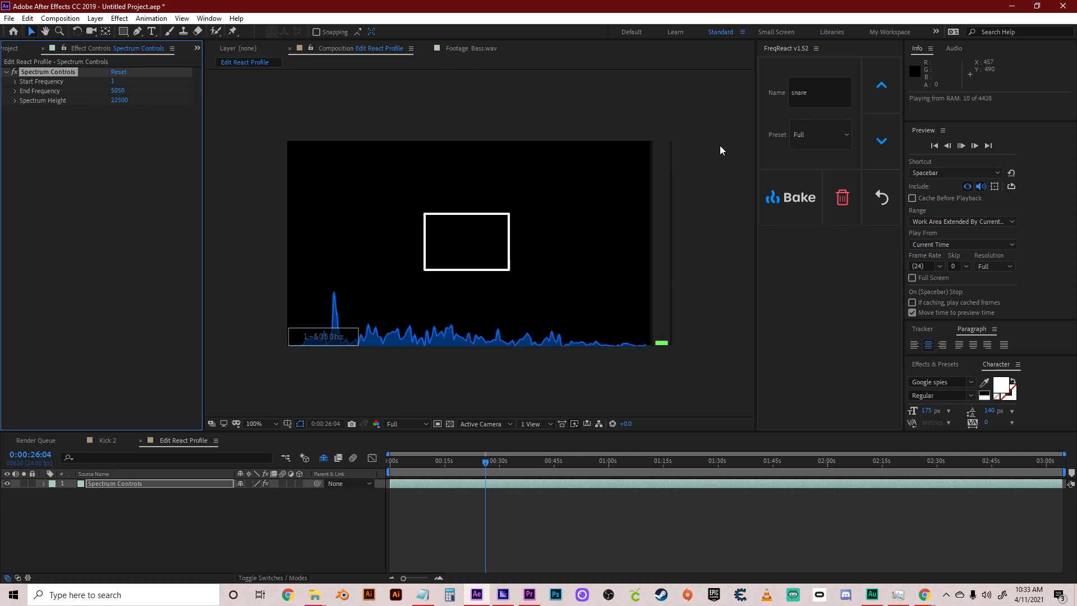
Preview the snare spectrum, shrink the detection box and place it over the tallest low-frequency peak at 0:00:26:04
key("space")
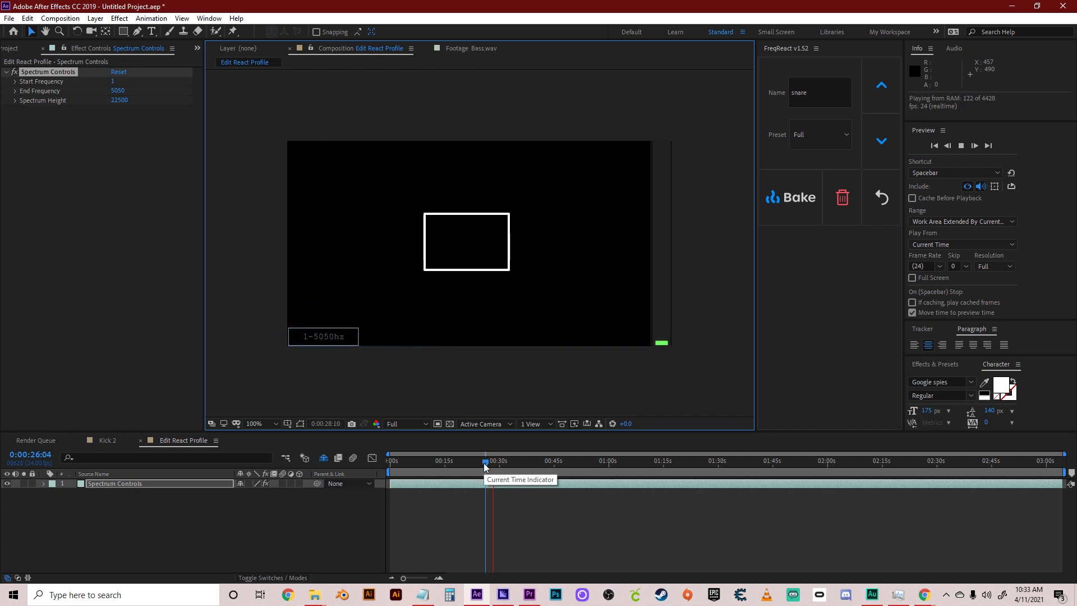
left_click(497, 257)
left_click_drag(509, 242, 241, 349)
key("period")
left_click_drag(330, 344, 678, 306)
left_click_drag(587, 300, 513, 251)
scroll(644, 192, "down", 4)
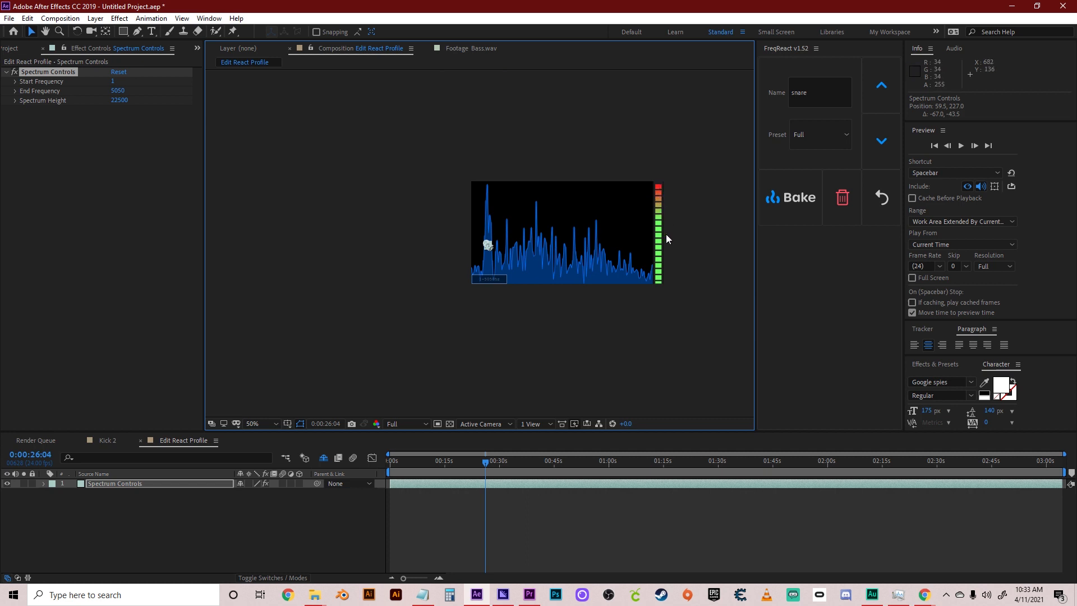
Preview the detection box's response from 0:00:26:04 and bake the snare profile
left_click(700, 203)
key("space")
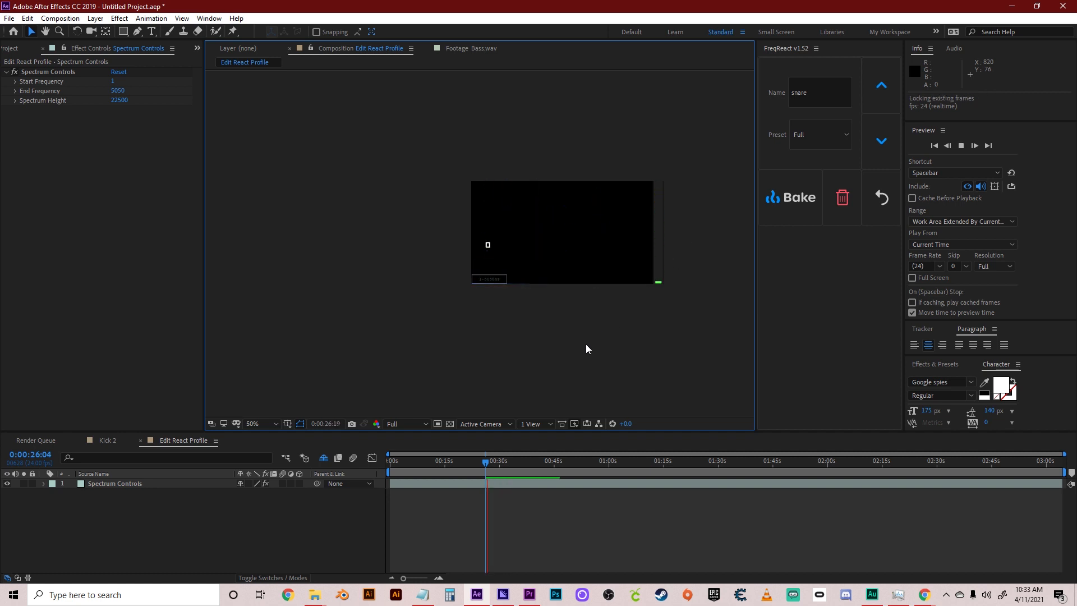
key("space")
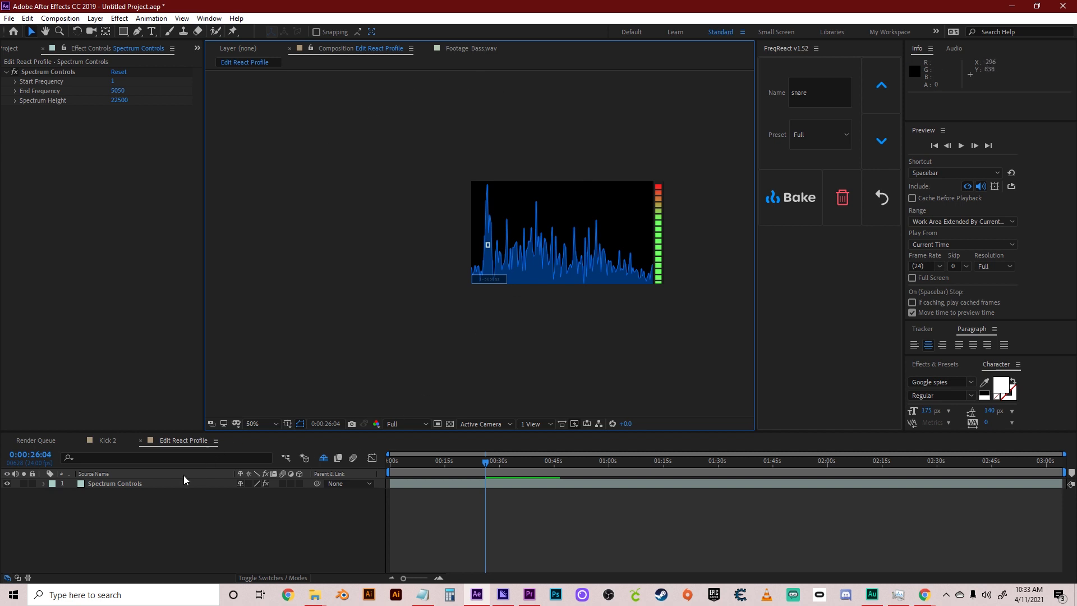
left_click(796, 203)
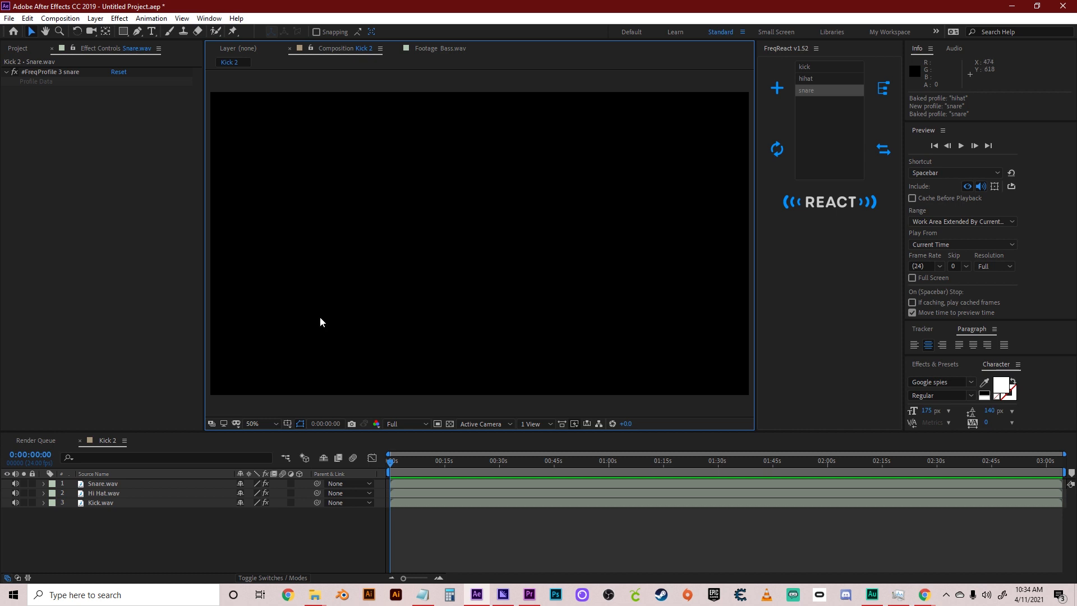
Add Revenge.wav to the top of the Kick 2 composition and mute the Snare, Hi Hat and Kick layers
left_click(107, 503)
left_click(109, 492)
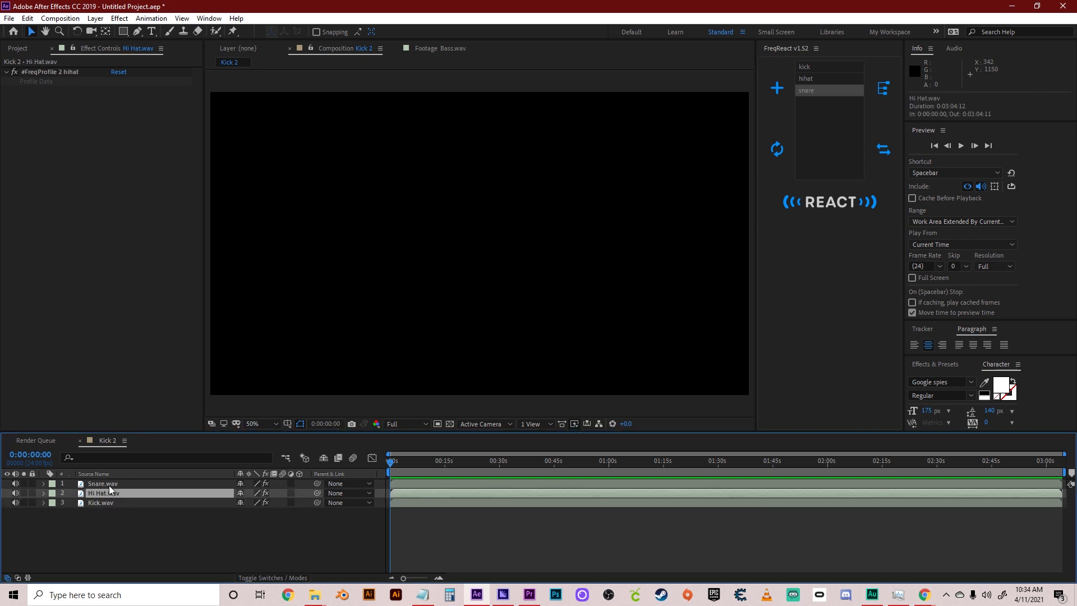
left_click(110, 484)
left_click(109, 530)
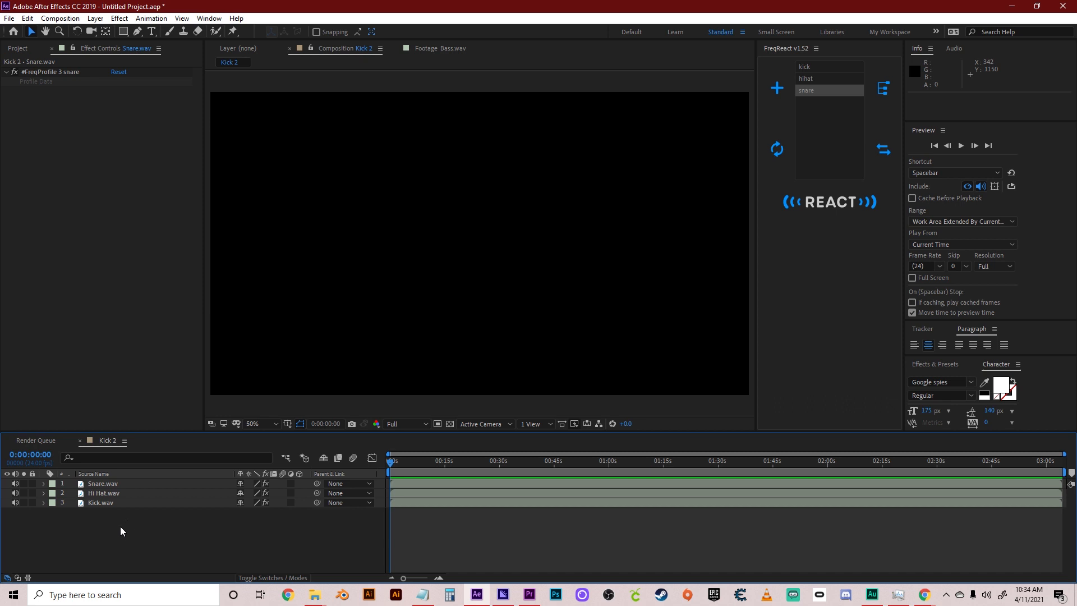
left_click(17, 48)
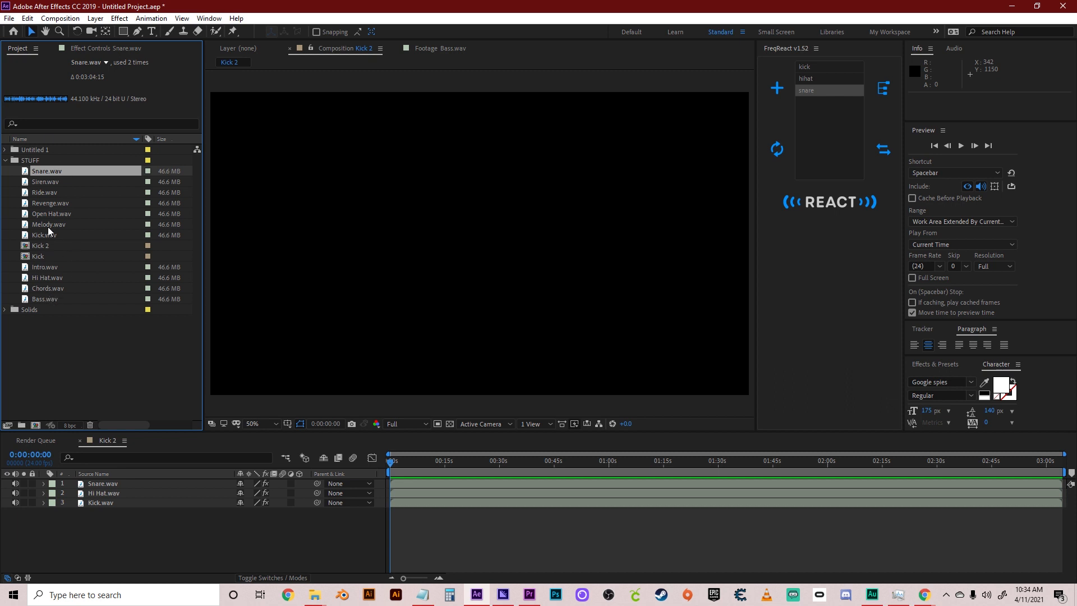
left_click(50, 204)
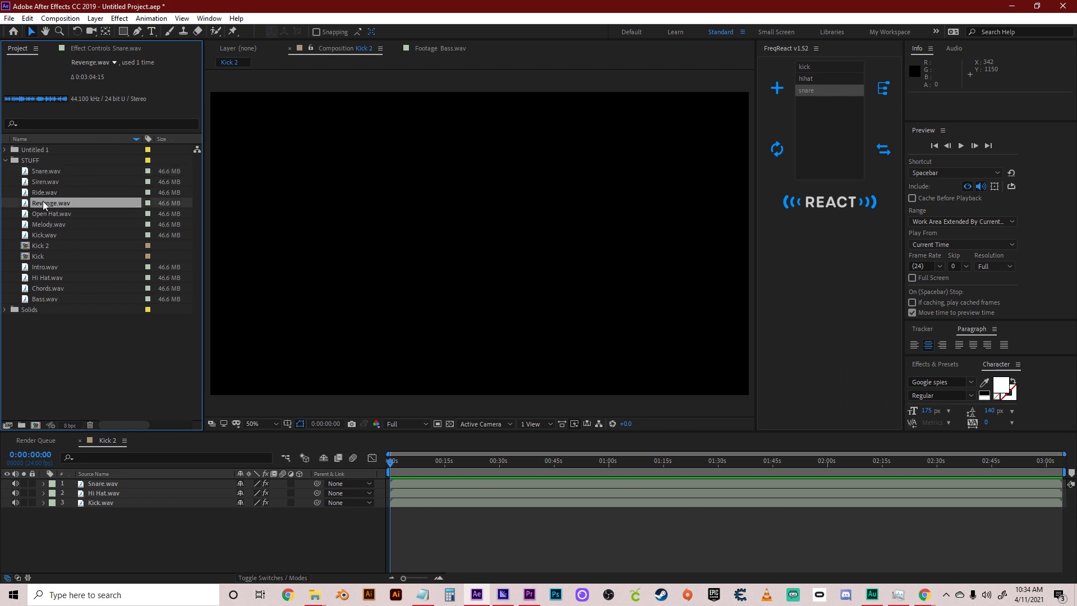
left_click_drag(44, 206, 106, 481)
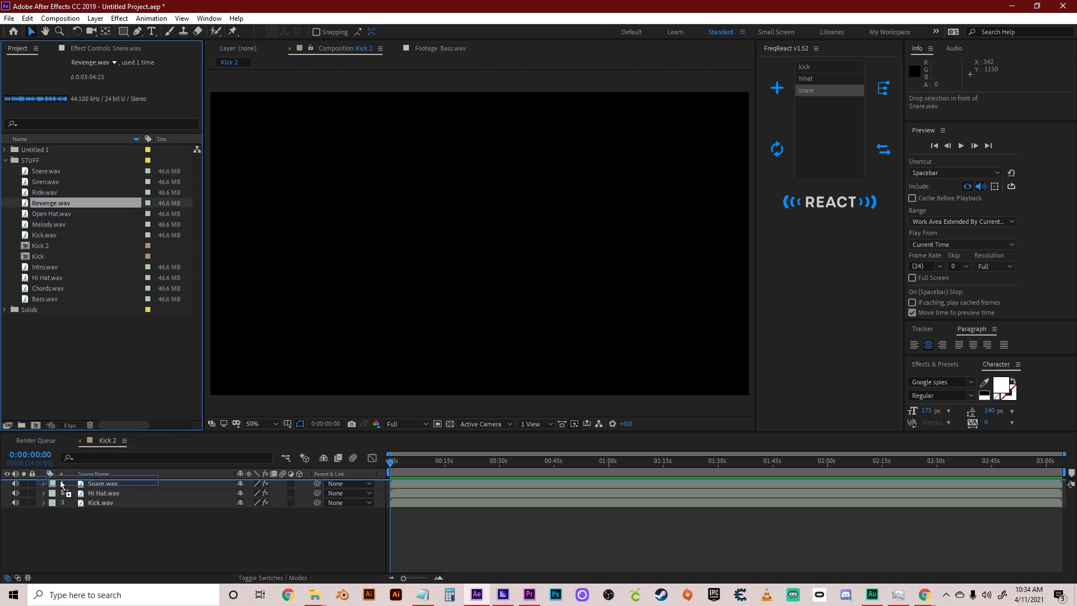
left_click_drag(15, 493, 16, 517)
left_click(17, 519)
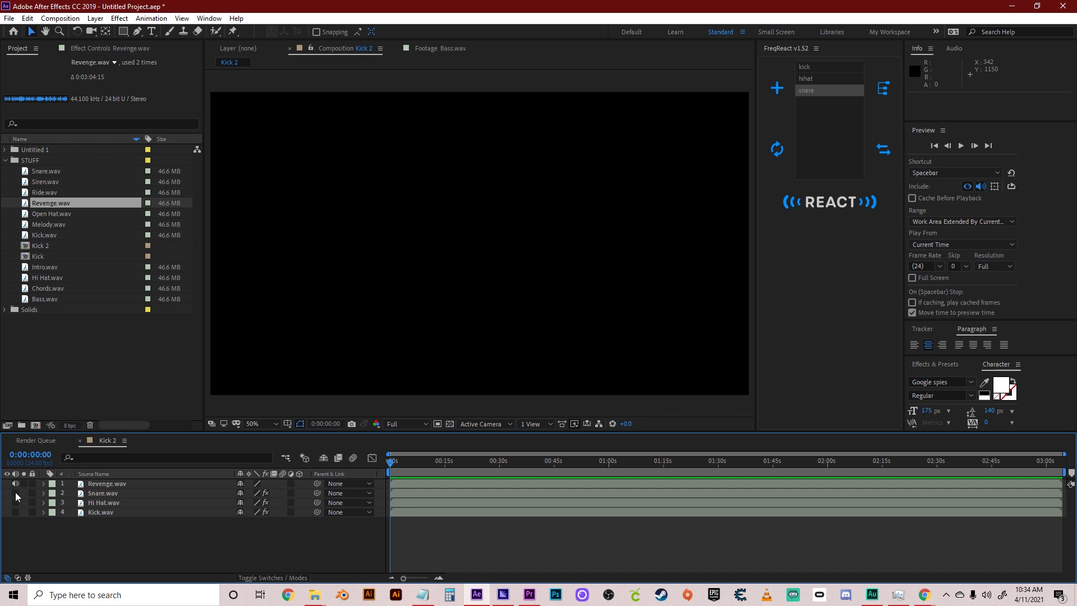
Examine the FreqReact profile effects attached to the Snare, Hi Hat and Kick layers
left_click(82, 494)
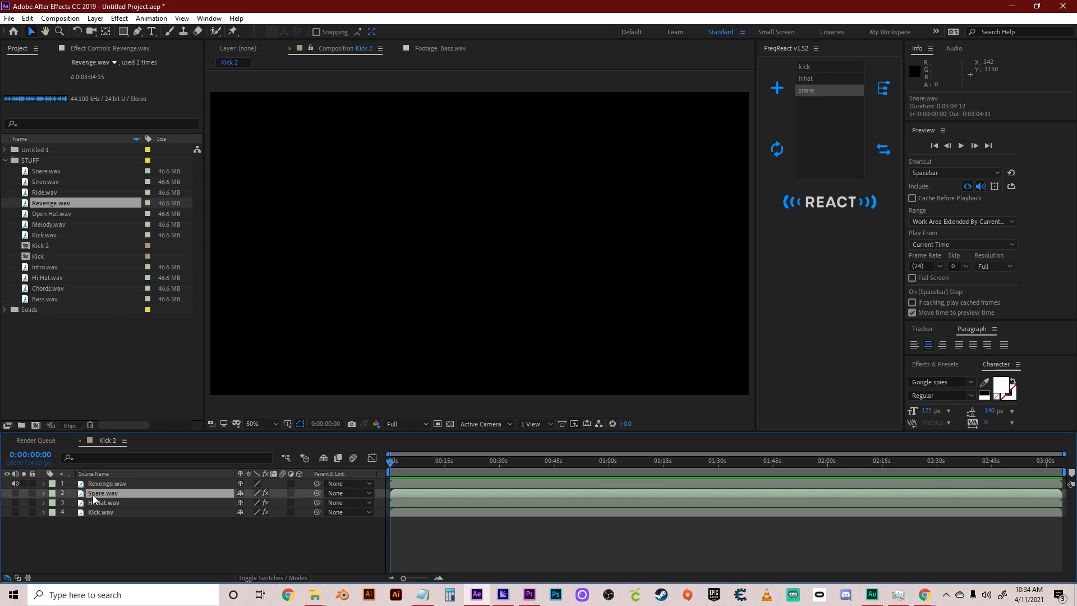
left_click(96, 503)
left_click(102, 511)
left_click(106, 497)
left_click(108, 540)
left_click(98, 496)
left_click(97, 502)
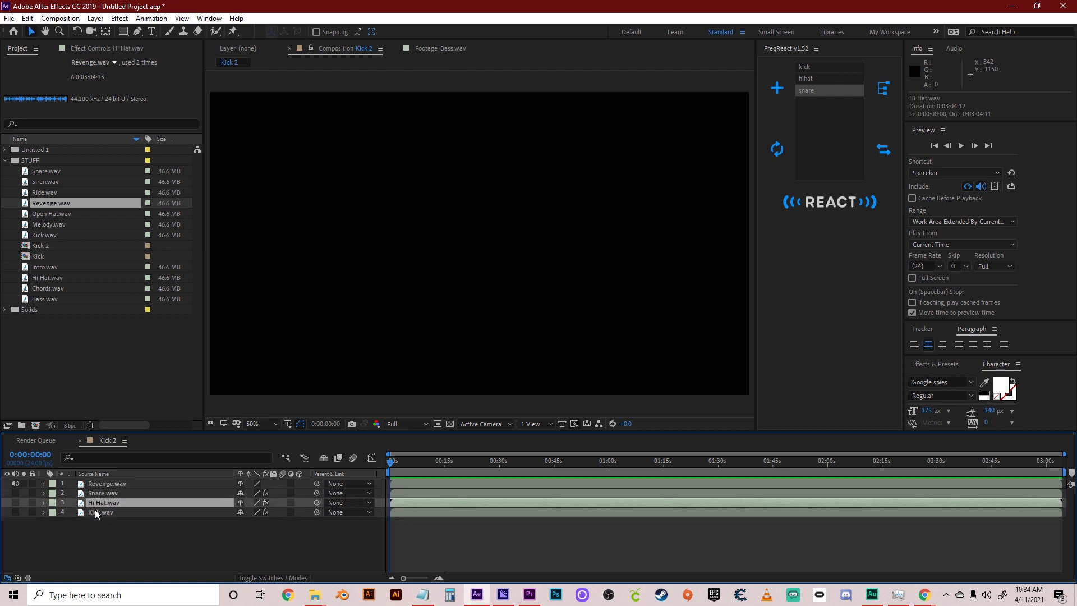
left_click(96, 509)
left_click(79, 50)
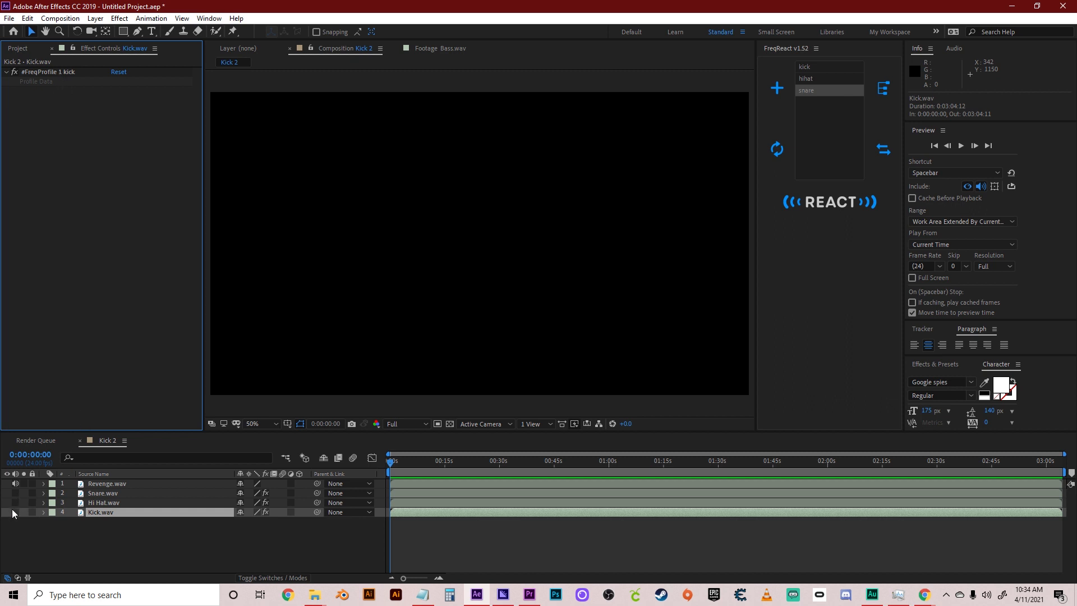
Preview the Revenge.wav full track from 0:00:29:13
left_click(106, 483)
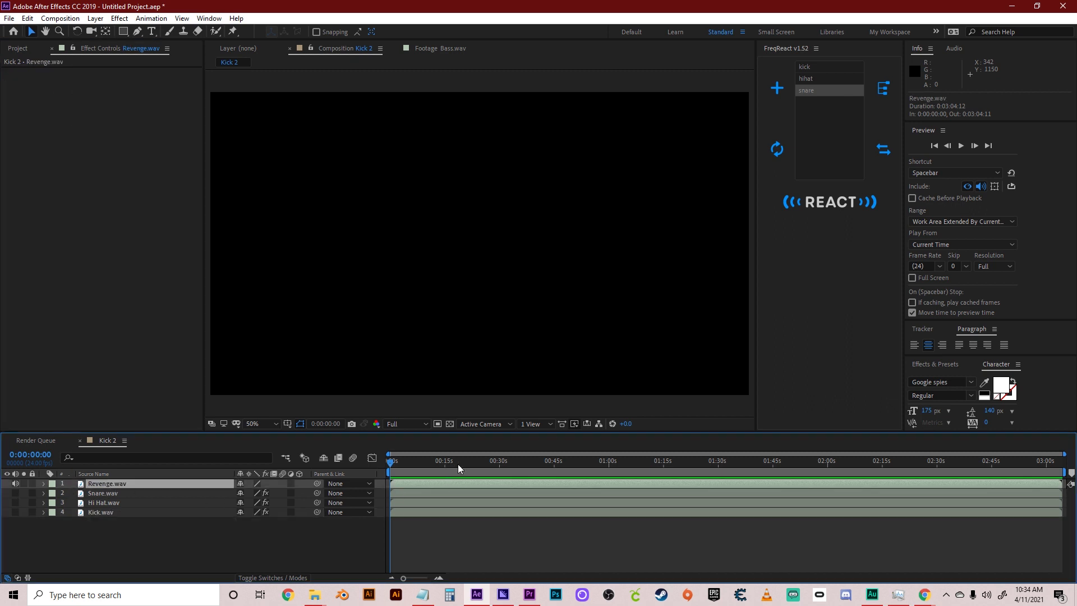
left_click_drag(458, 468, 497, 463)
key("space")
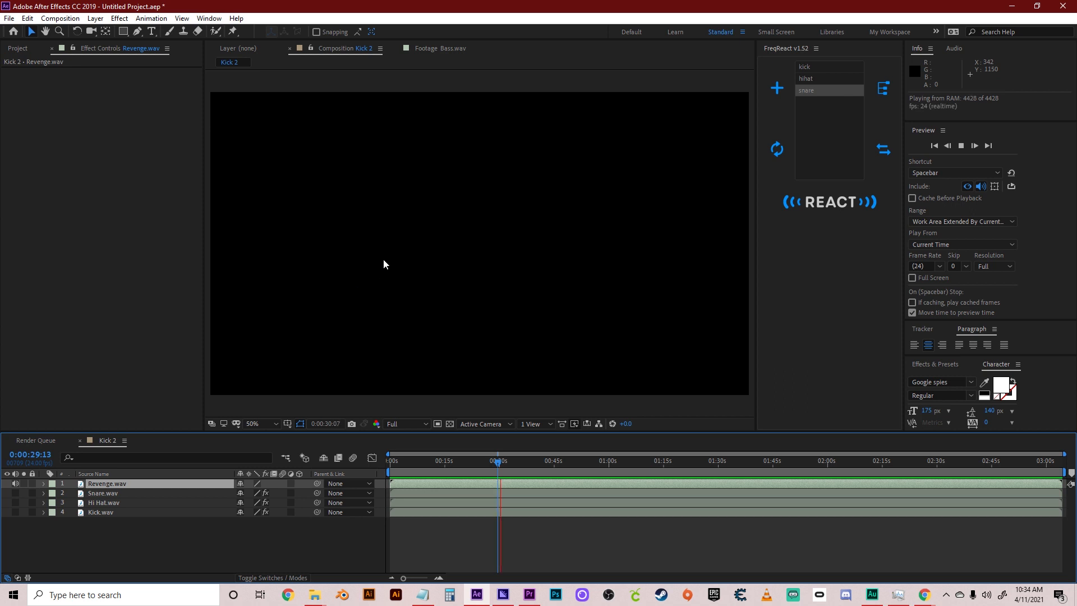
left_click(383, 264)
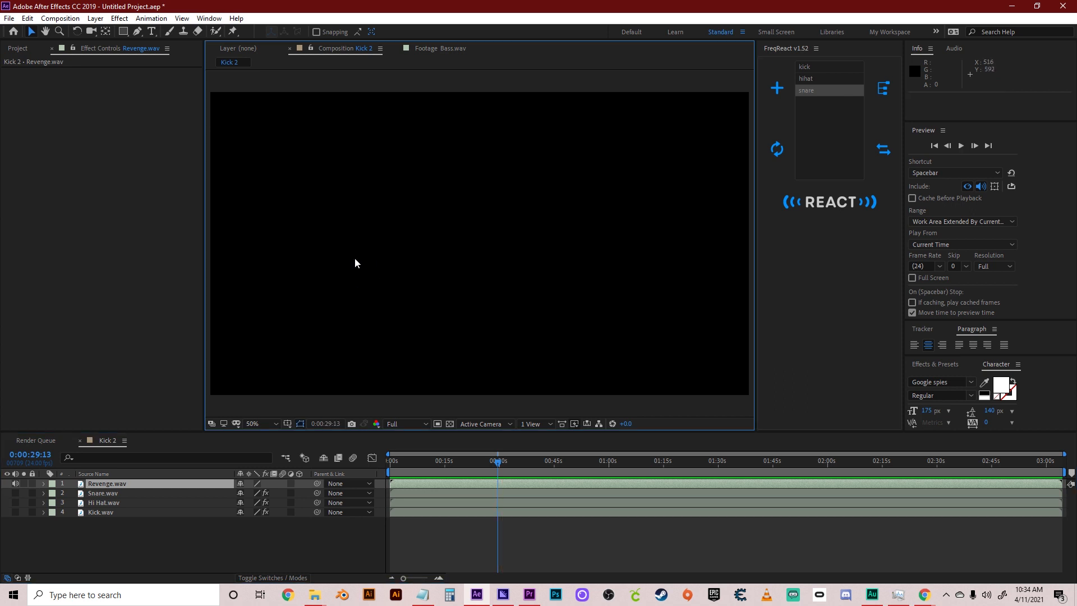
Start a new solid layer in the Kick 2 composition and set its colour to bright green
left_click(53, 164)
left_click(17, 48)
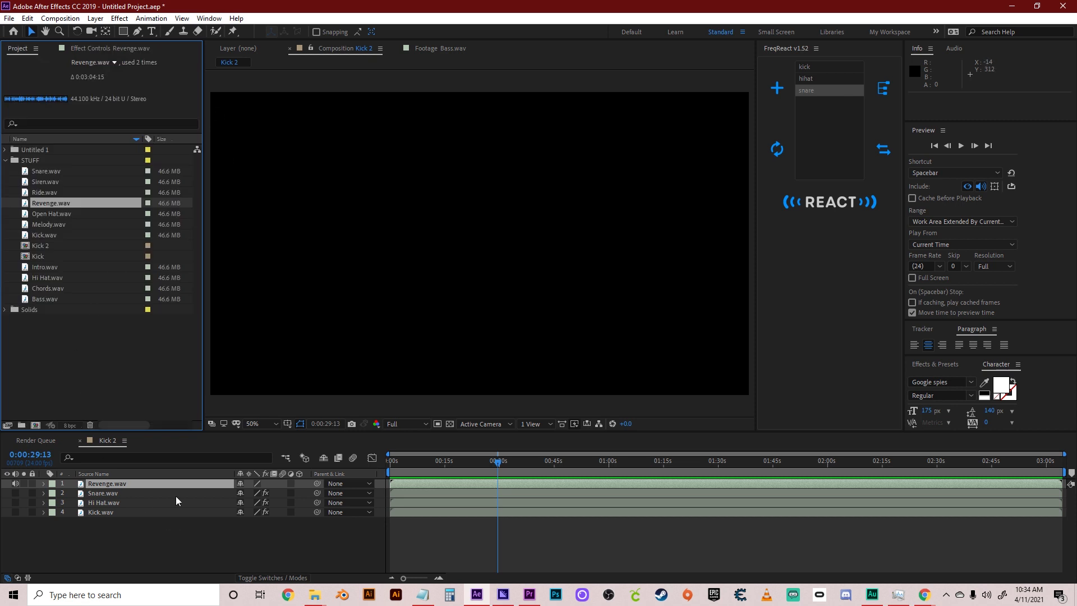
right_click(167, 554)
left_click(138, 547)
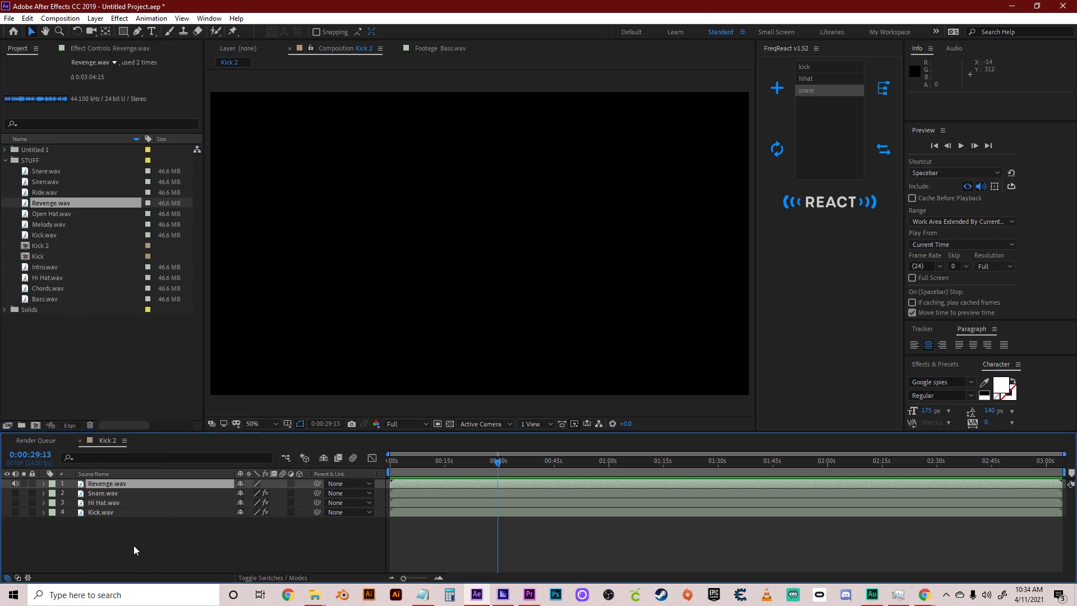
right_click(127, 555)
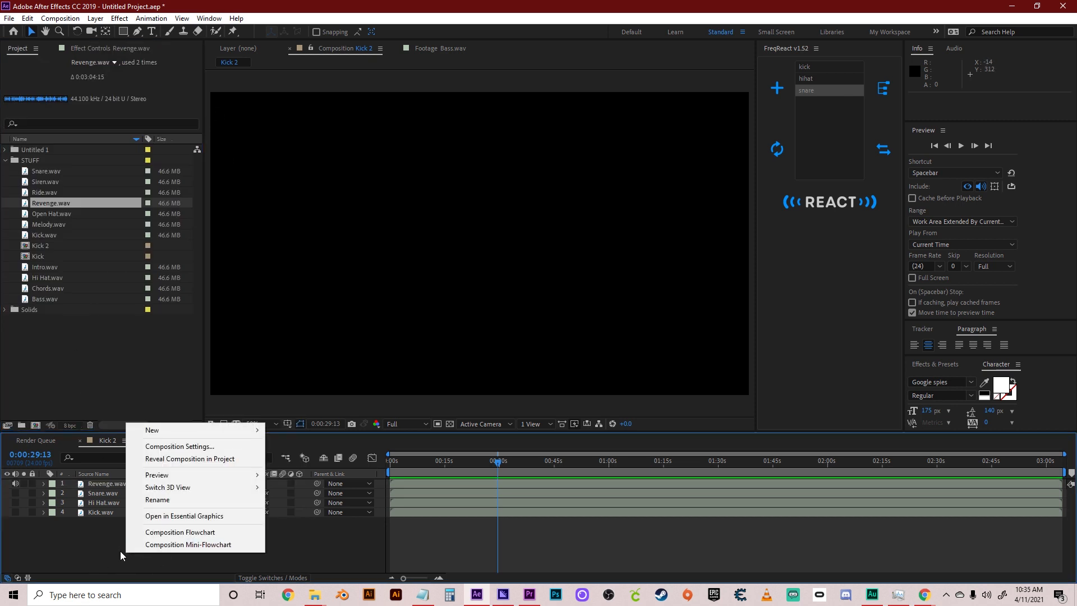
mouse_move(154, 438)
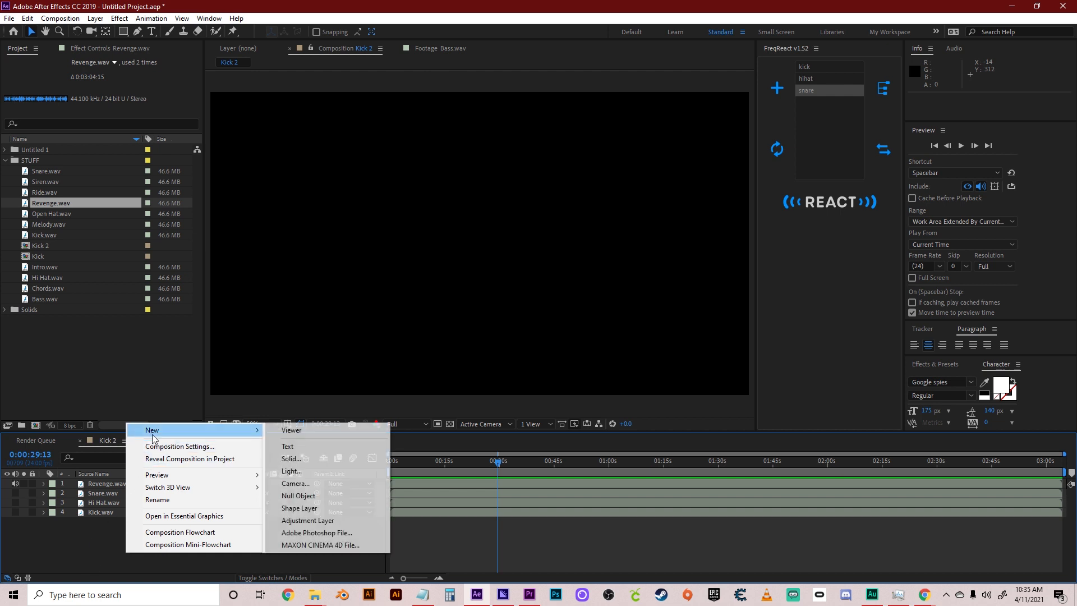
left_click(312, 455)
left_click(129, 196)
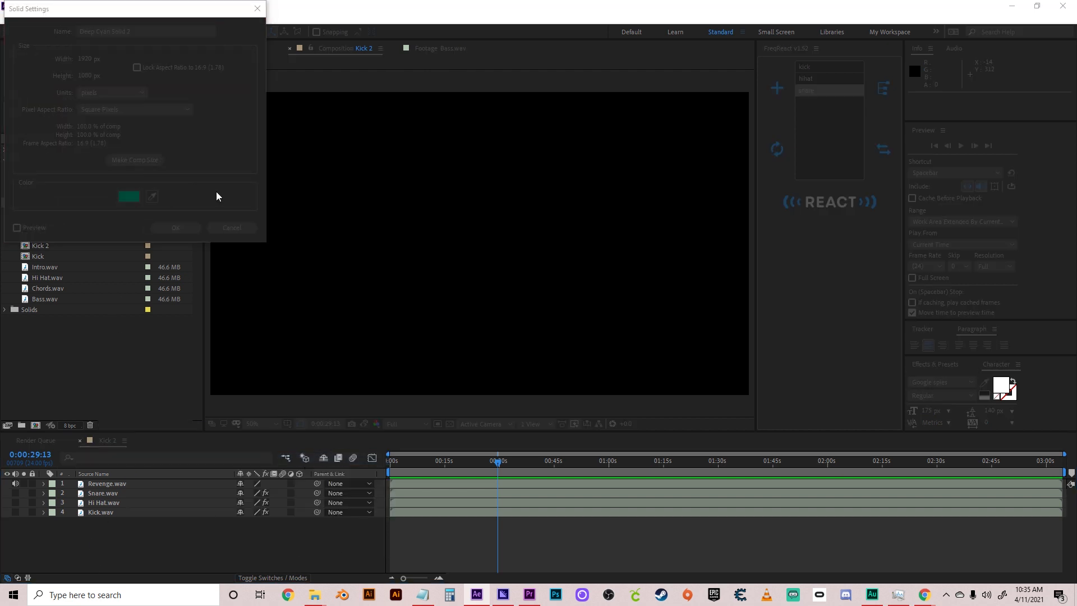
left_click_drag(170, 106, 170, 120)
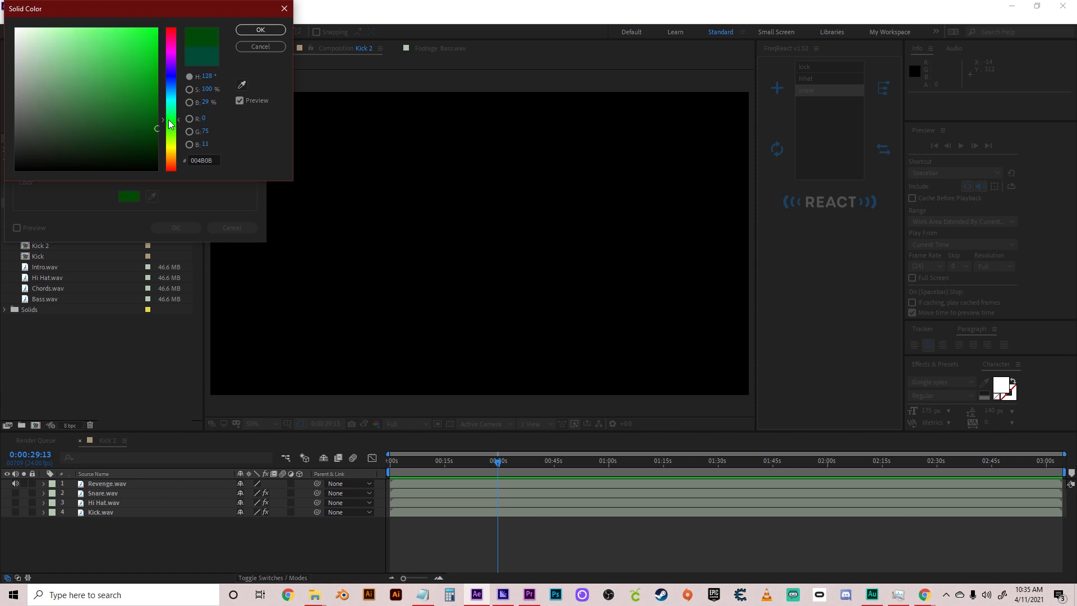
left_click_drag(129, 65, 192, 13)
left_click(272, 32)
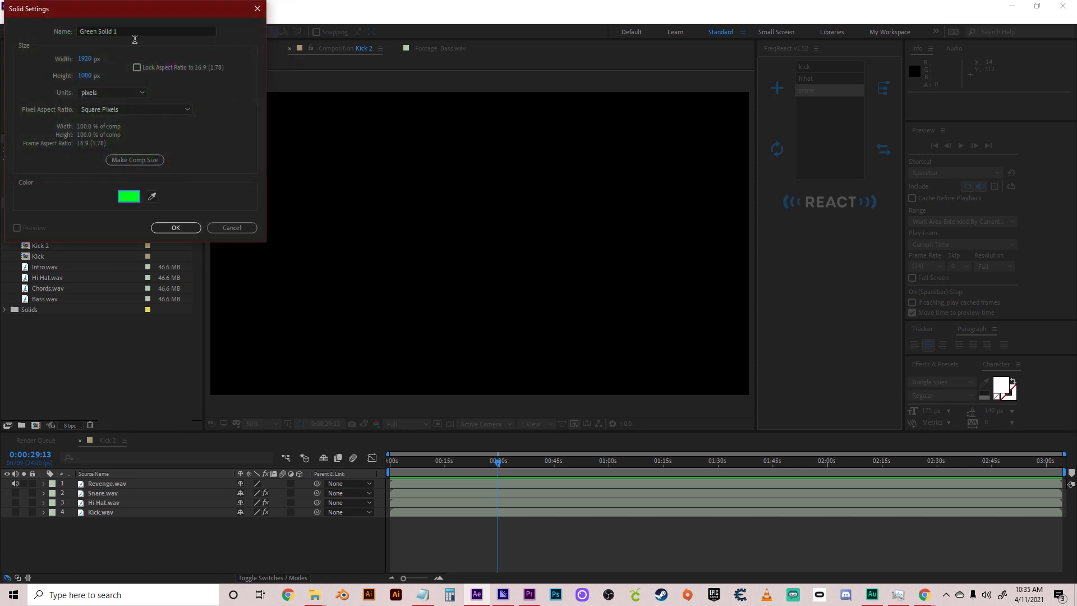
Name the solid "Element", match it to the composition size and create it
type("Element")
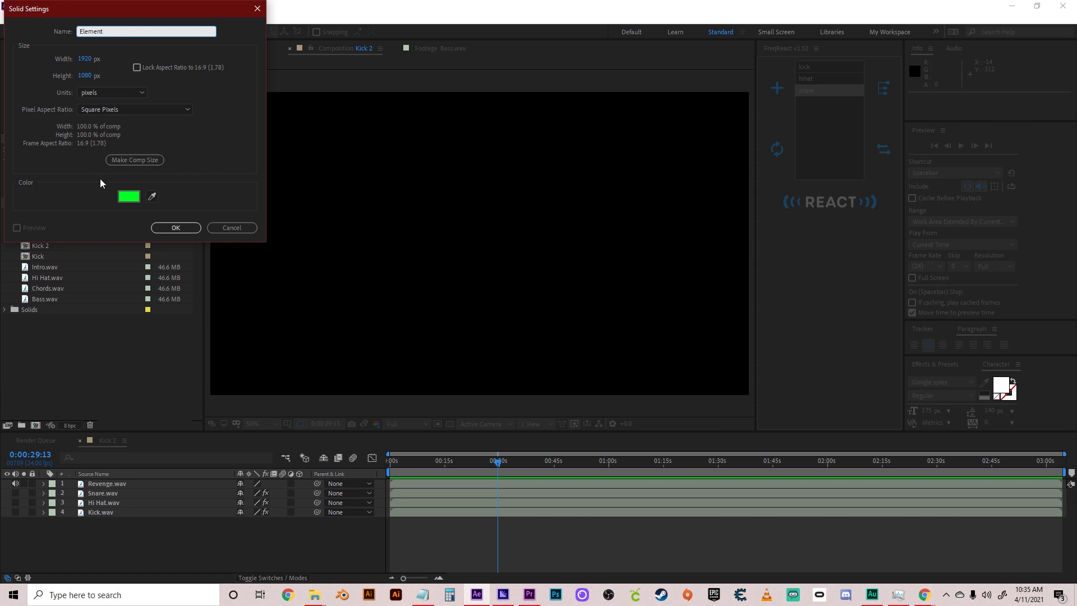
left_click(137, 162)
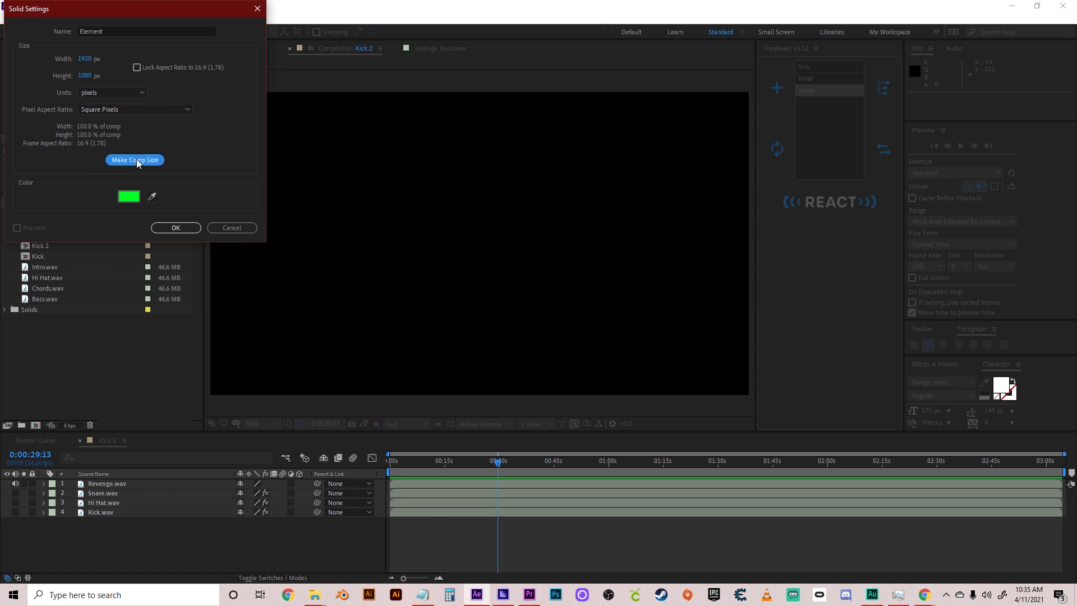
left_click(179, 229)
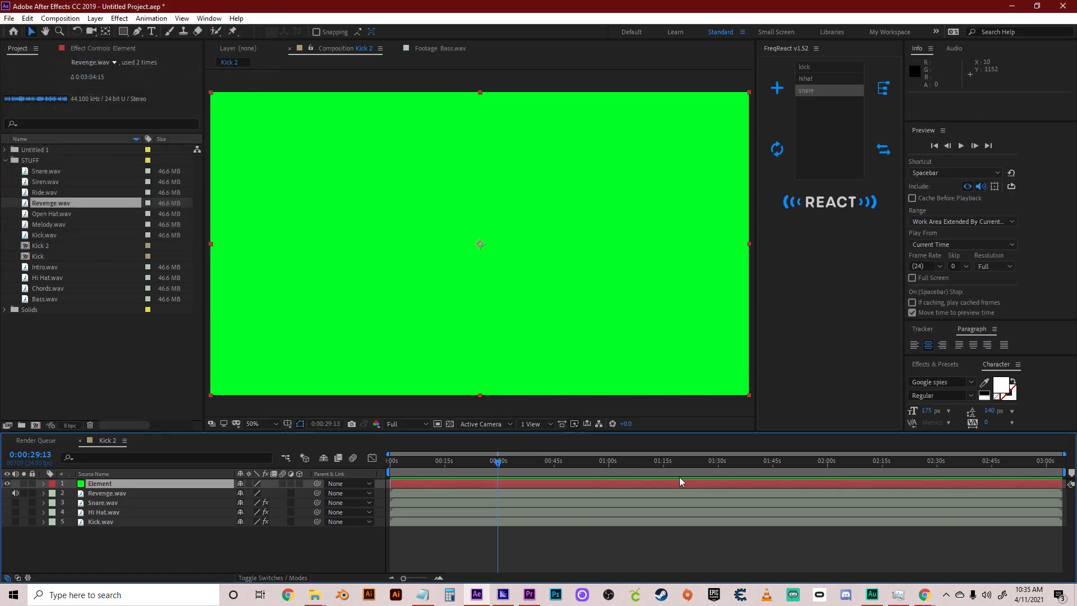
Return to the start of the composition and apply the Video Copilot Element effect to the green solid
left_click_drag(477, 464, 362, 457)
right_click(93, 485)
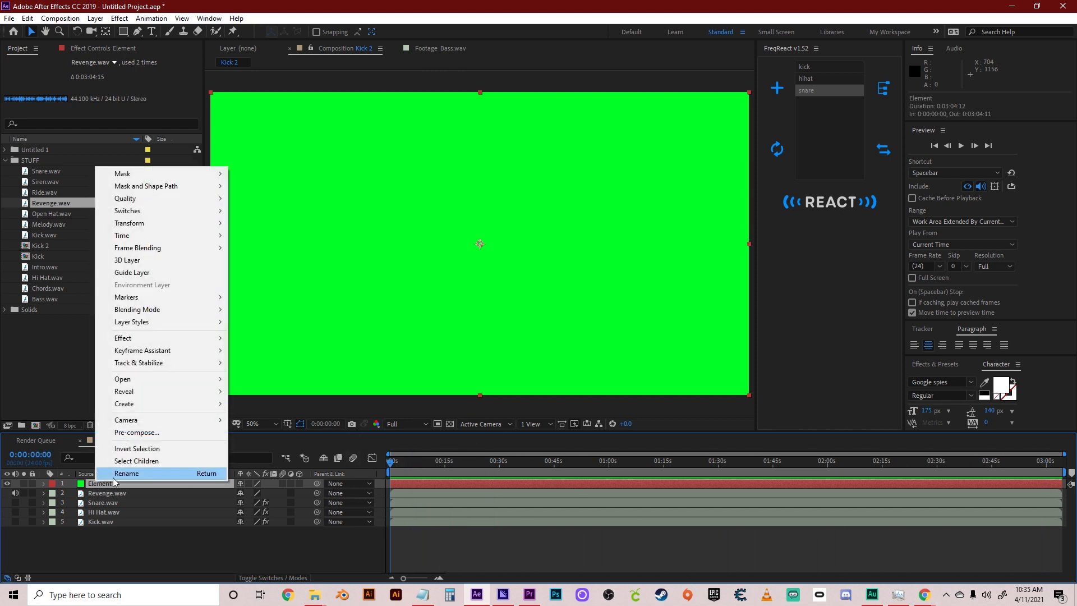
mouse_move(135, 338)
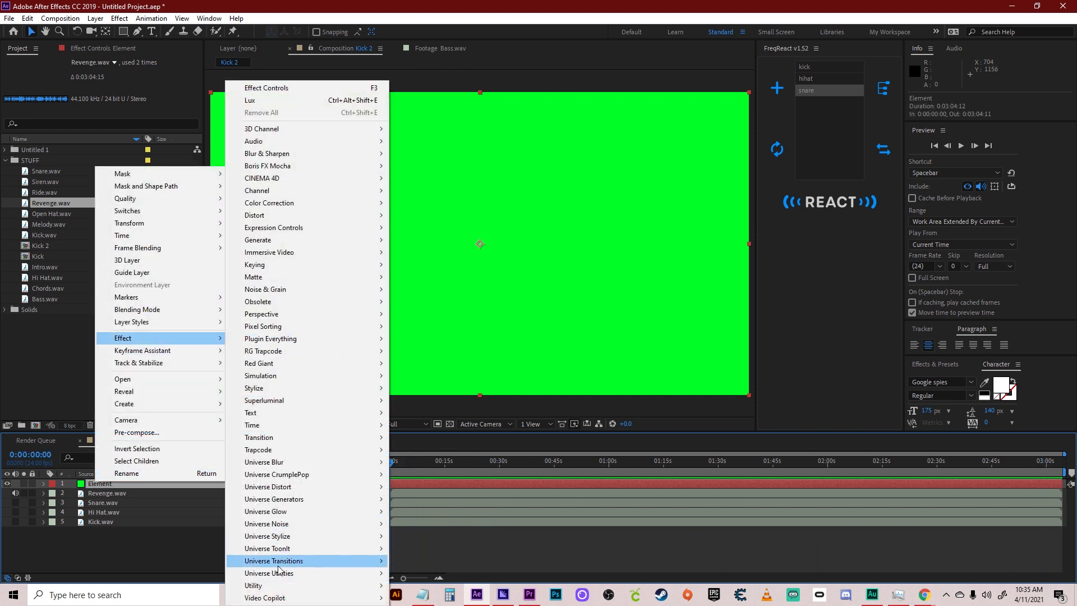
mouse_move(279, 598)
left_click(412, 522)
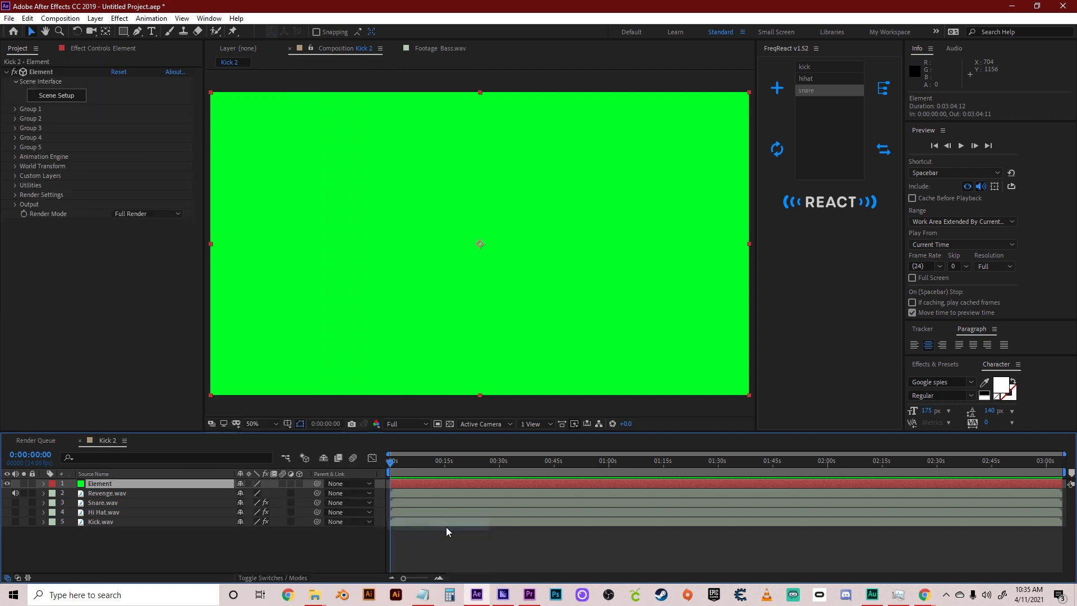
Open Element's Scene Setup and add the Cube_Nacre Red model from the Cosmobox Spacial Boxes collection to the scene
left_click(80, 329)
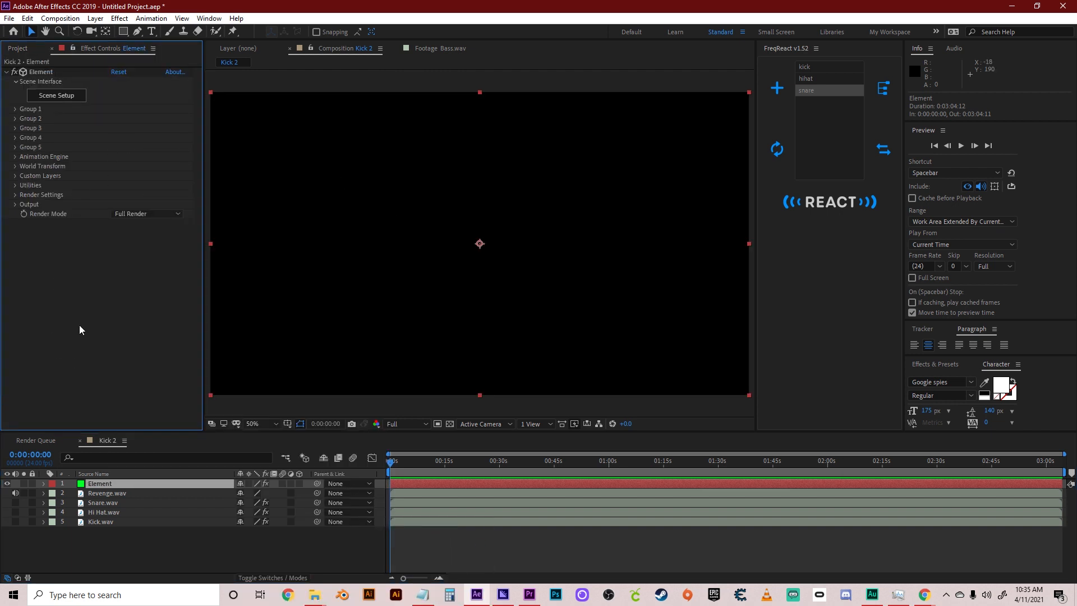
left_click(59, 101)
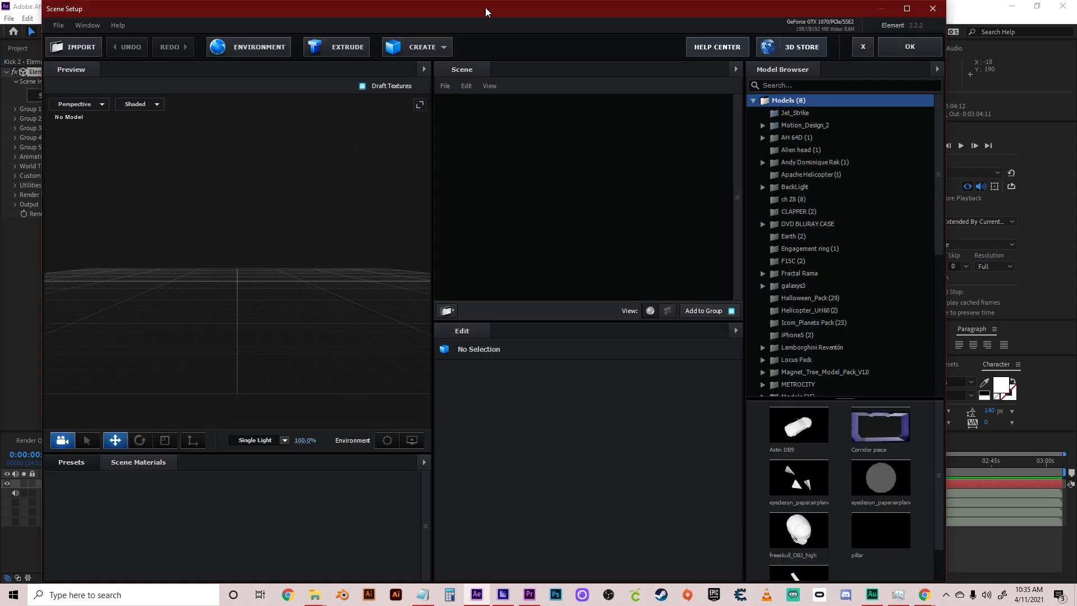
left_click_drag(486, 7, 480, 8)
double_click(789, 163)
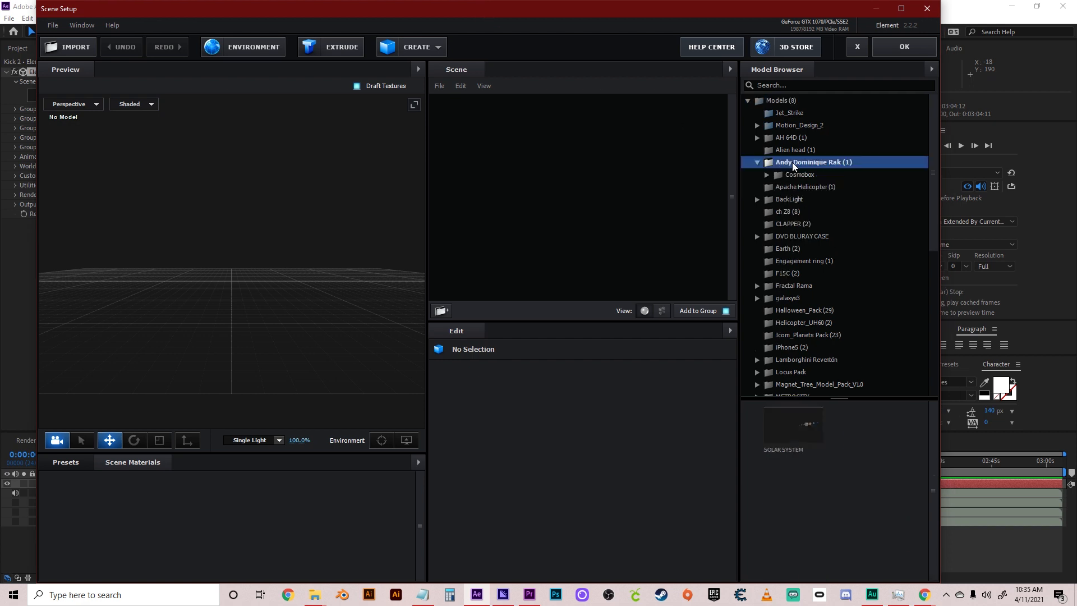
double_click(801, 174)
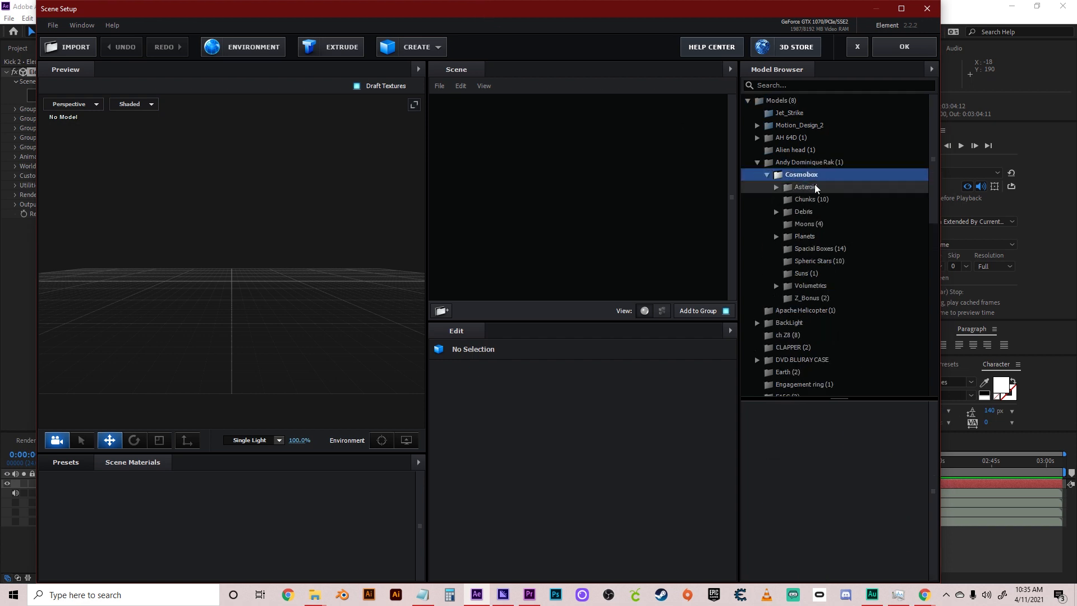
left_click(816, 247)
scroll(830, 443, "down", 2)
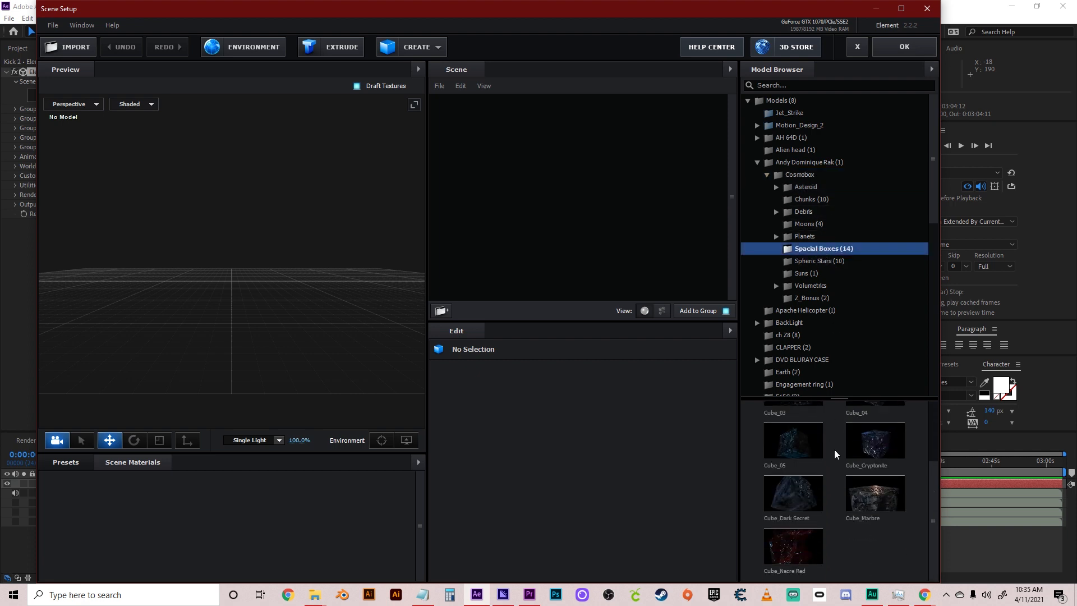
double_click(796, 547)
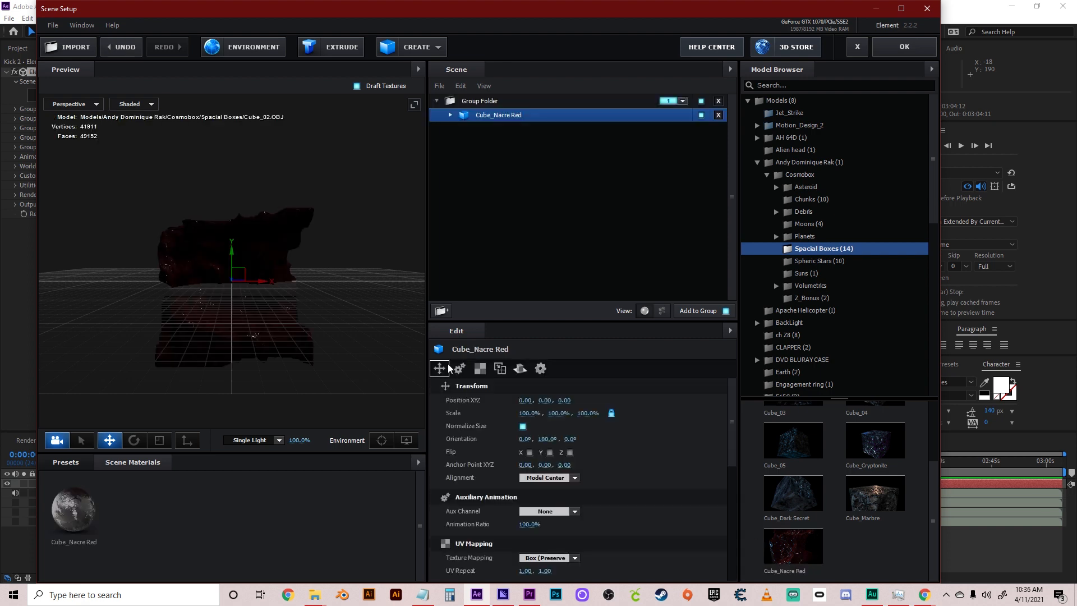
left_click_drag(277, 334, 210, 348)
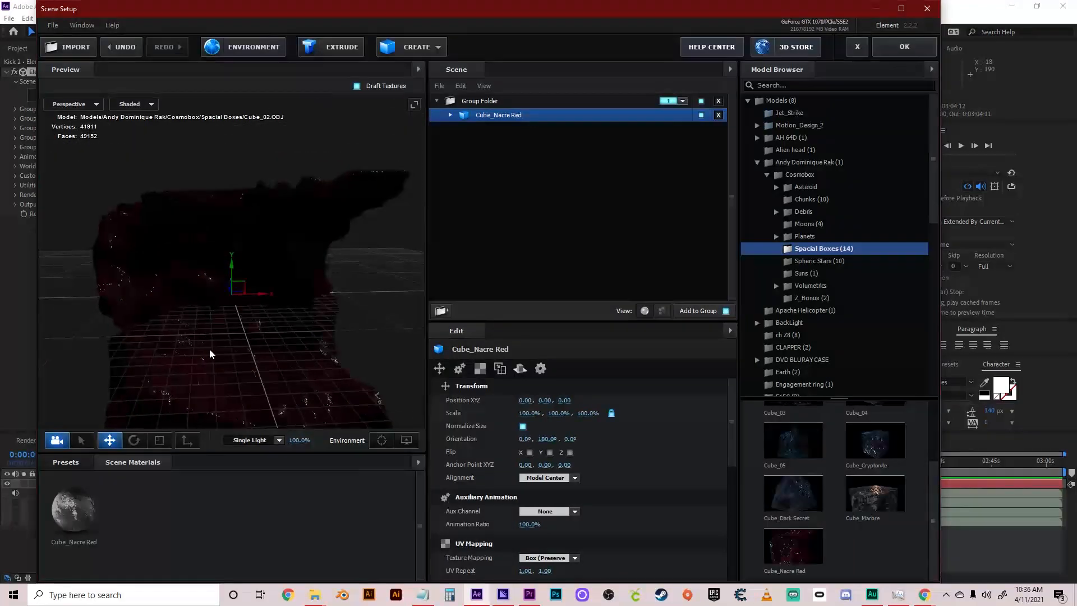
left_click_drag(250, 300, 375, 372)
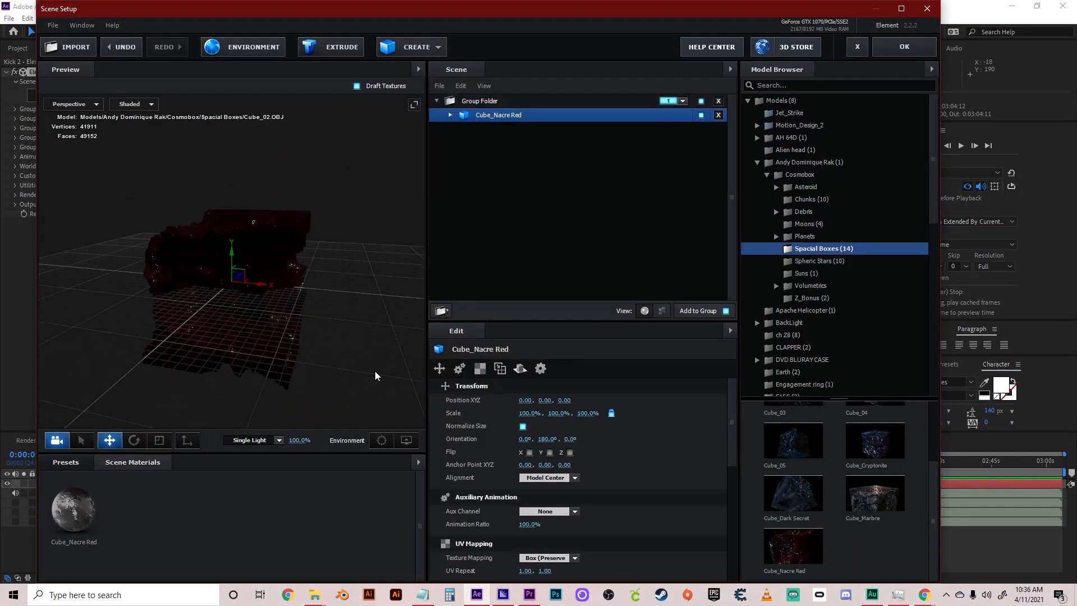
Set the reflectivity intensity of the Cube_Nacre Red model's material to 95%
left_click(449, 114)
left_click(507, 129)
scroll(645, 478, "down", 5)
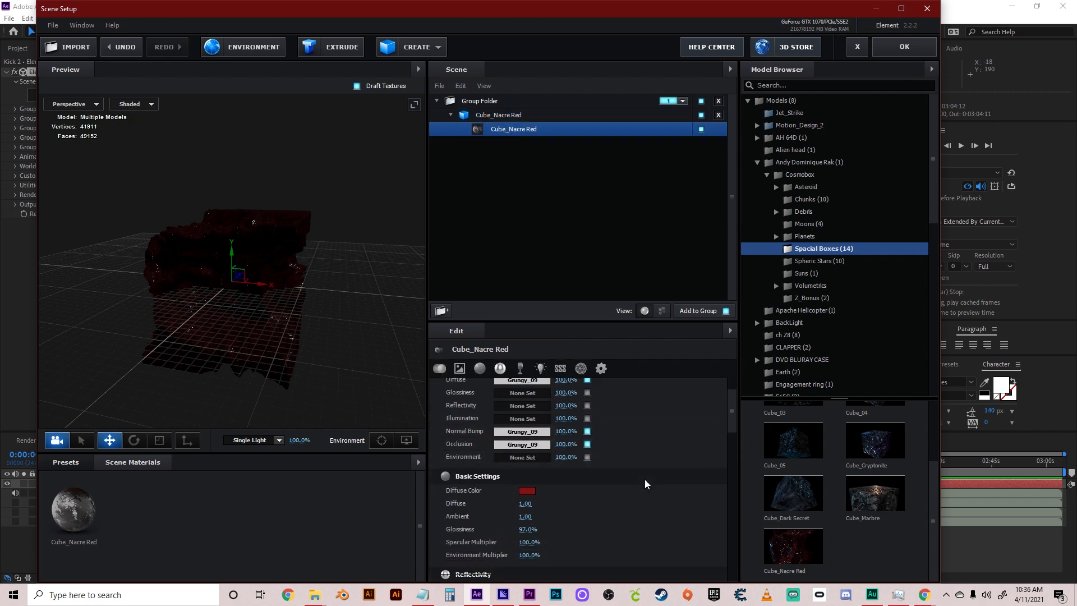
scroll(651, 479, "down", 2)
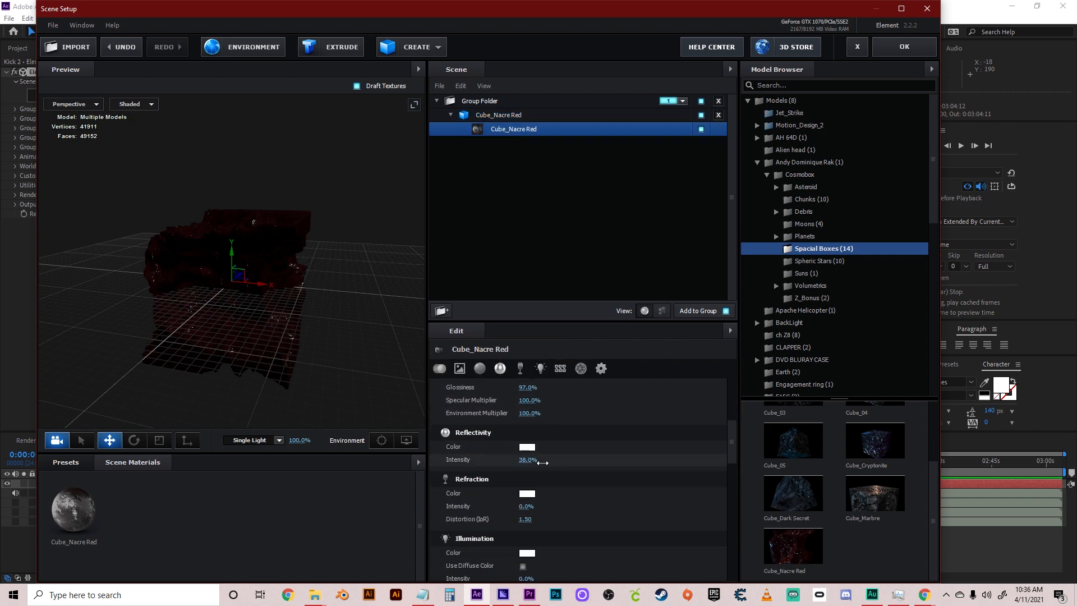
left_click_drag(532, 461, 569, 460)
mouse_move(328, 300)
left_mouse_down()
mouse_move(339, 348)
mouse_move(326, 250)
mouse_move(328, 295)
mouse_move(314, 292)
left_mouse_up()
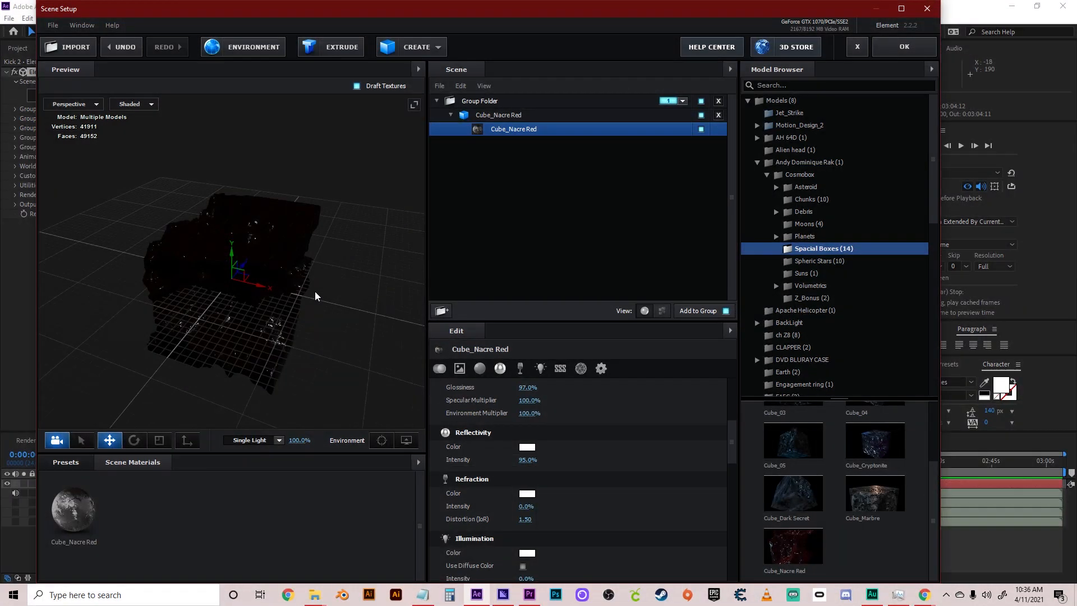
left_click(449, 115)
left_click(452, 115)
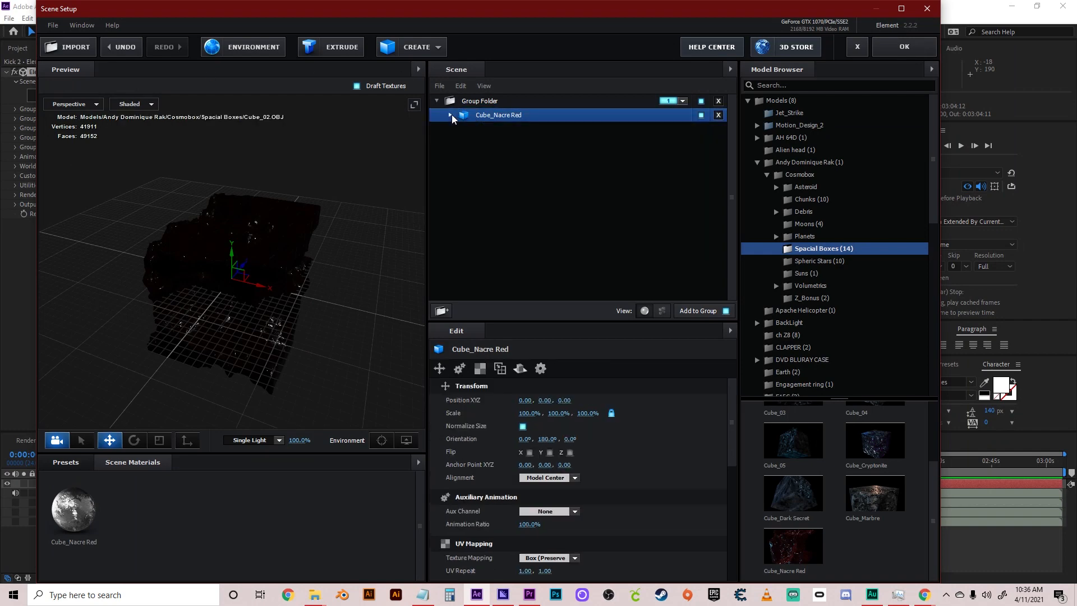
Add a new group folder inside the main group and create a sphere model in it
left_click(476, 101)
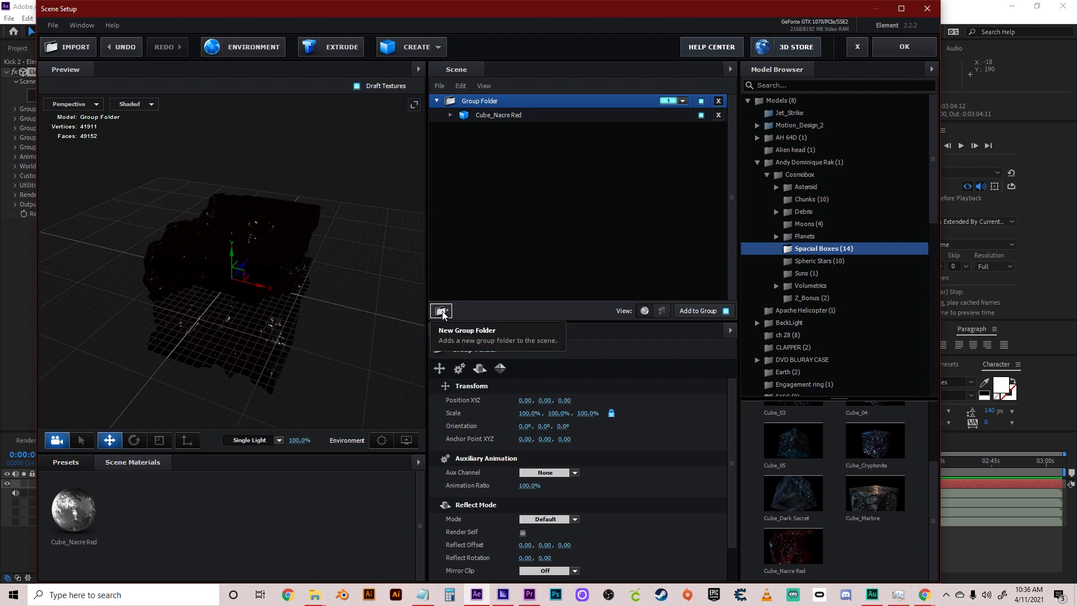
left_click(443, 312)
left_click(482, 102)
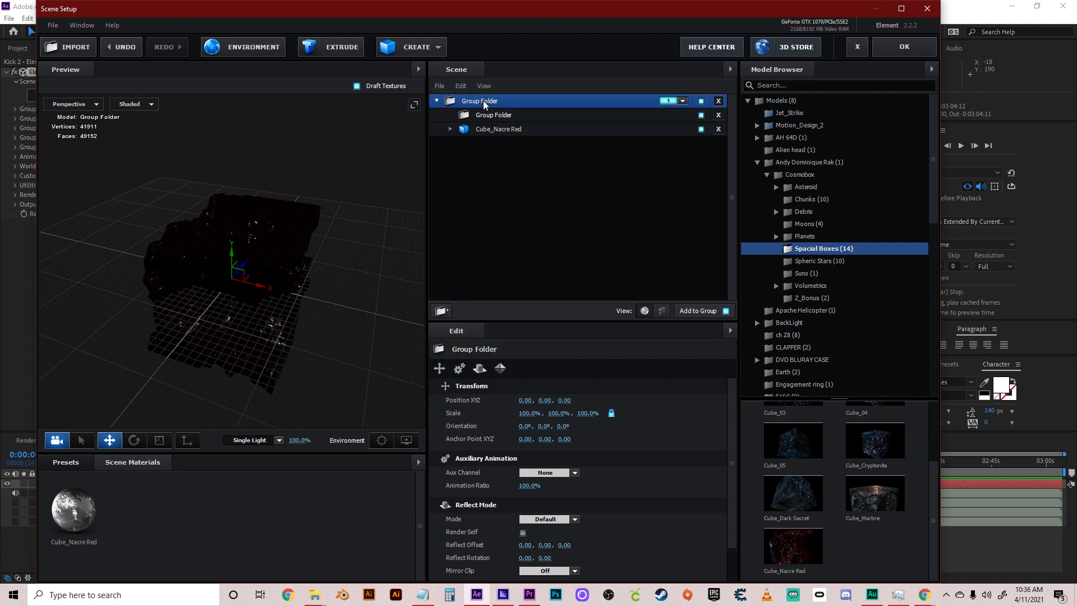
left_click(489, 115)
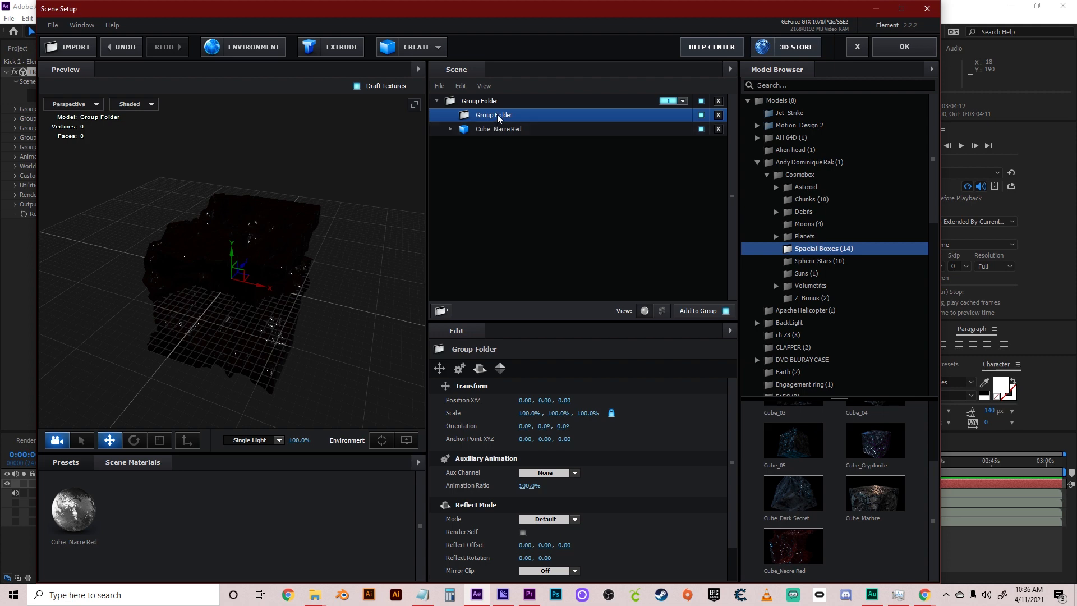
left_click(433, 49)
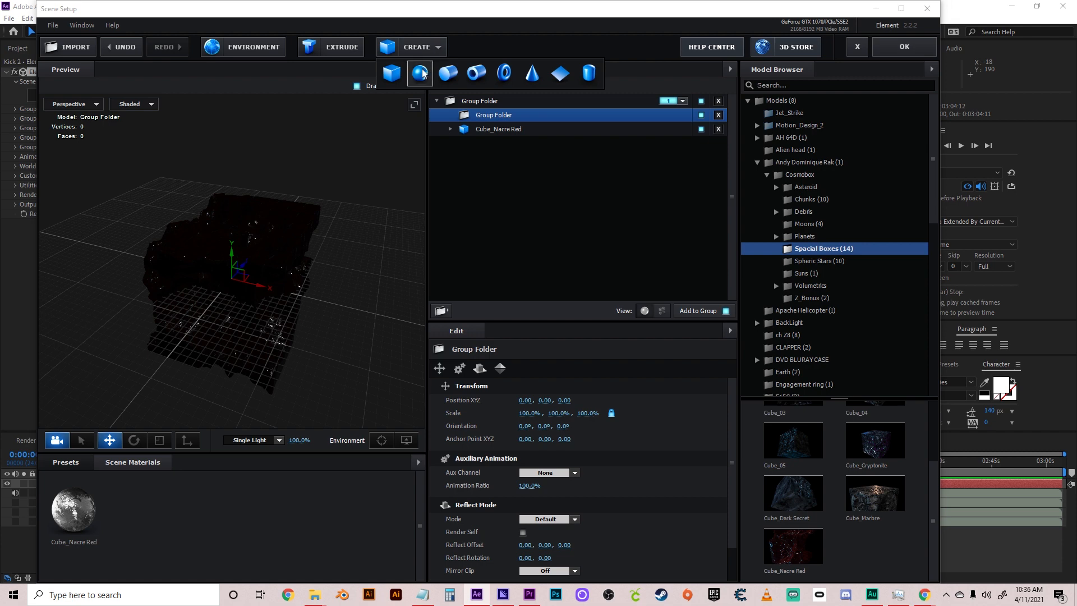
left_click(420, 72)
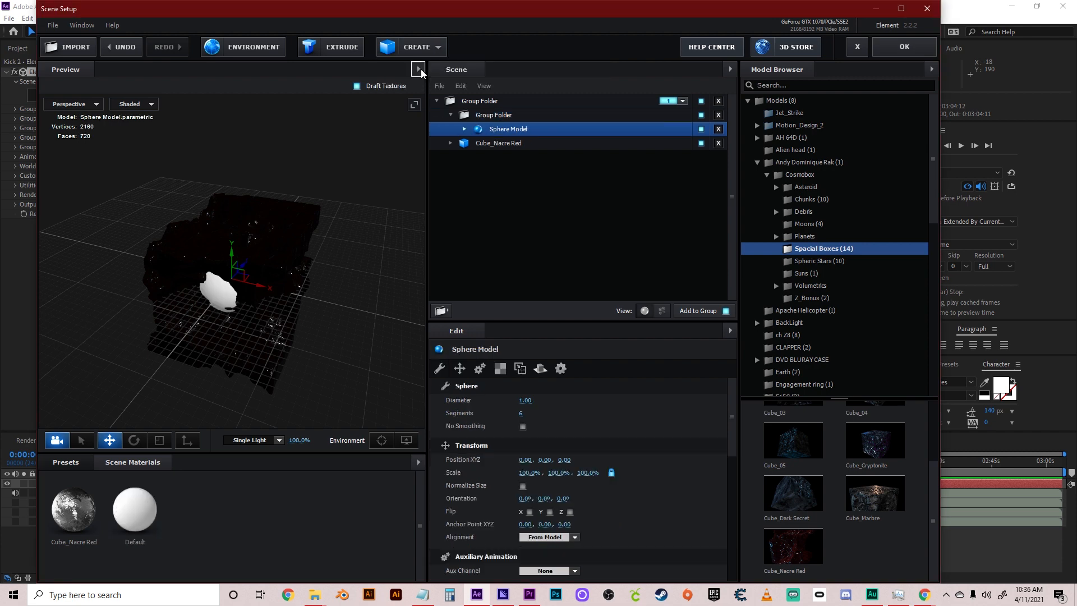
Move the sphere's group folder along X to about 3.29, clear of the cube, and scale it to 44%
left_click(493, 114)
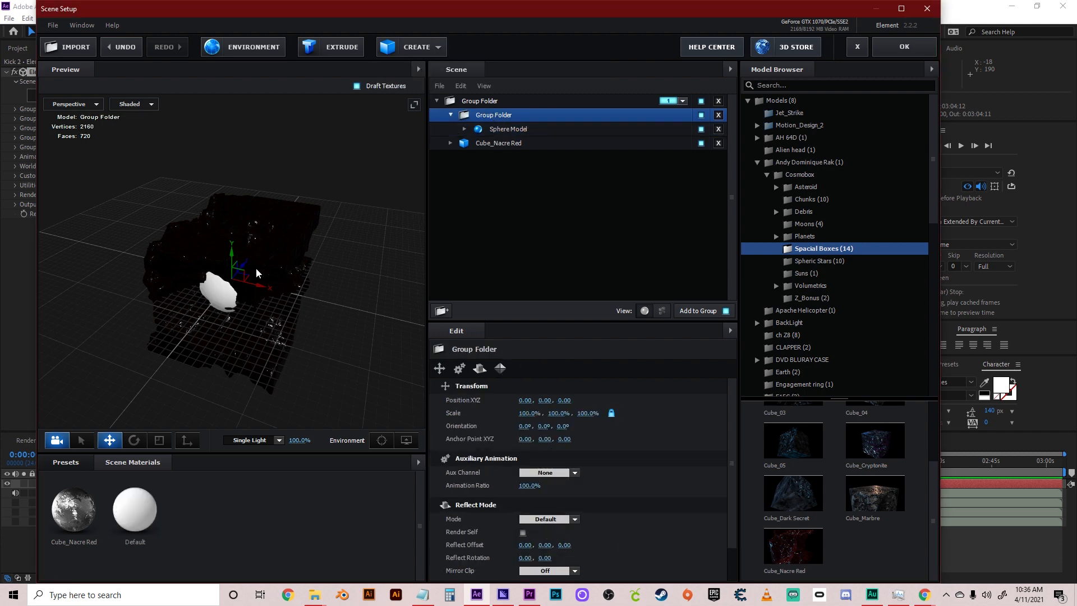
left_click_drag(266, 290, 476, 352)
scroll(288, 301, "down", 3)
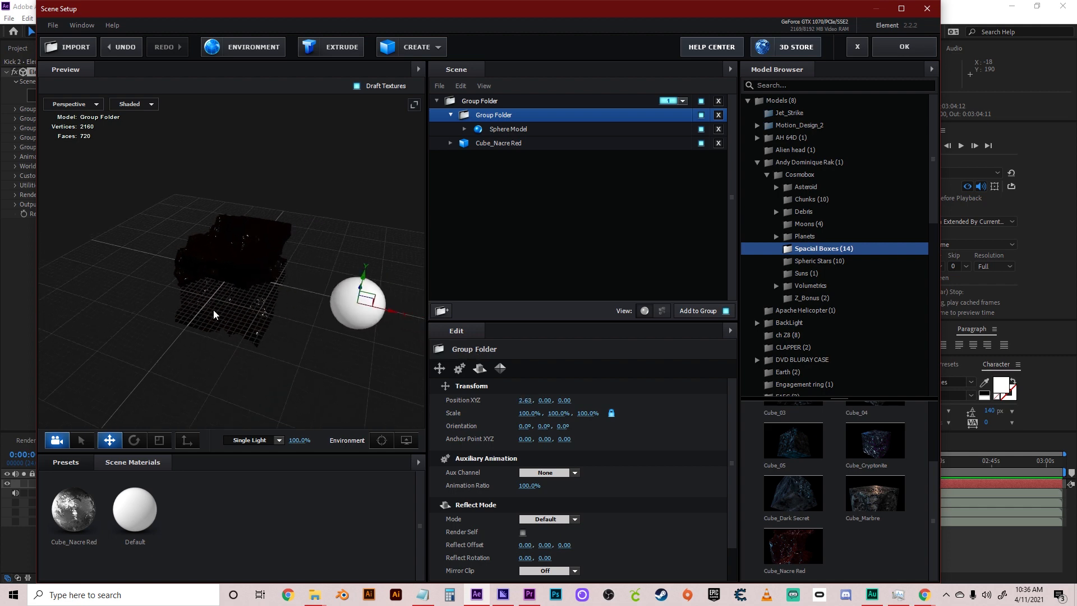
left_click_drag(213, 310, 240, 365)
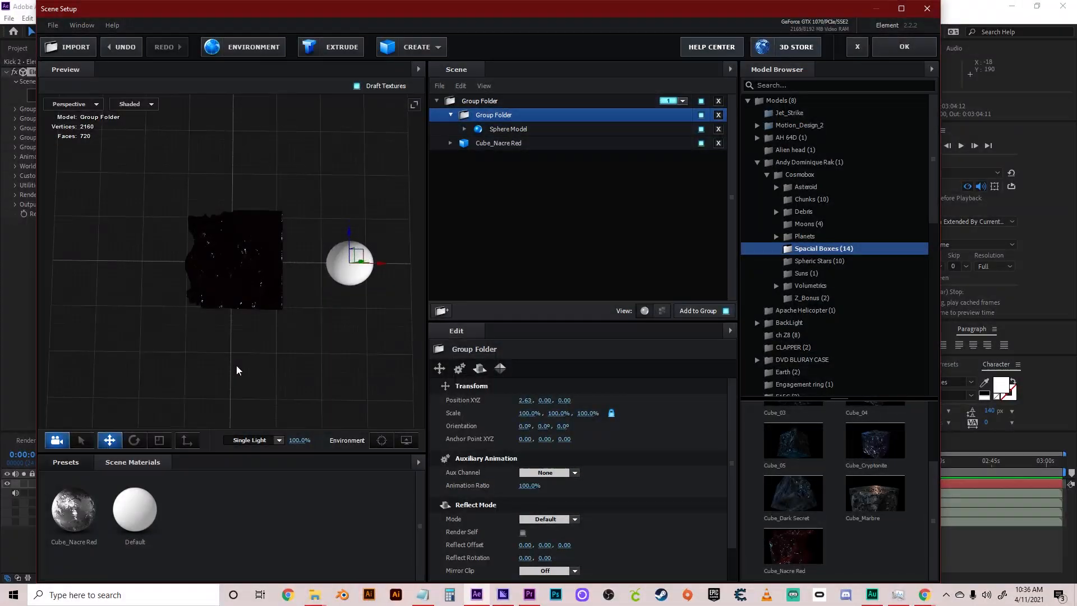
left_click_drag(388, 264, 418, 266)
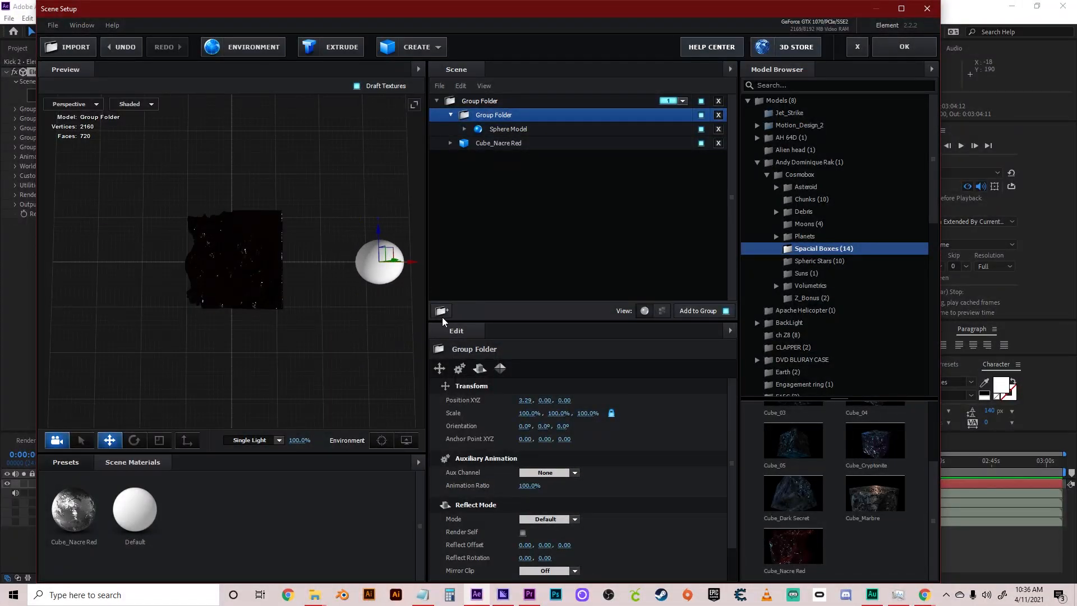
left_click_drag(530, 412, 465, 413)
left_click_drag(325, 333, 312, 355)
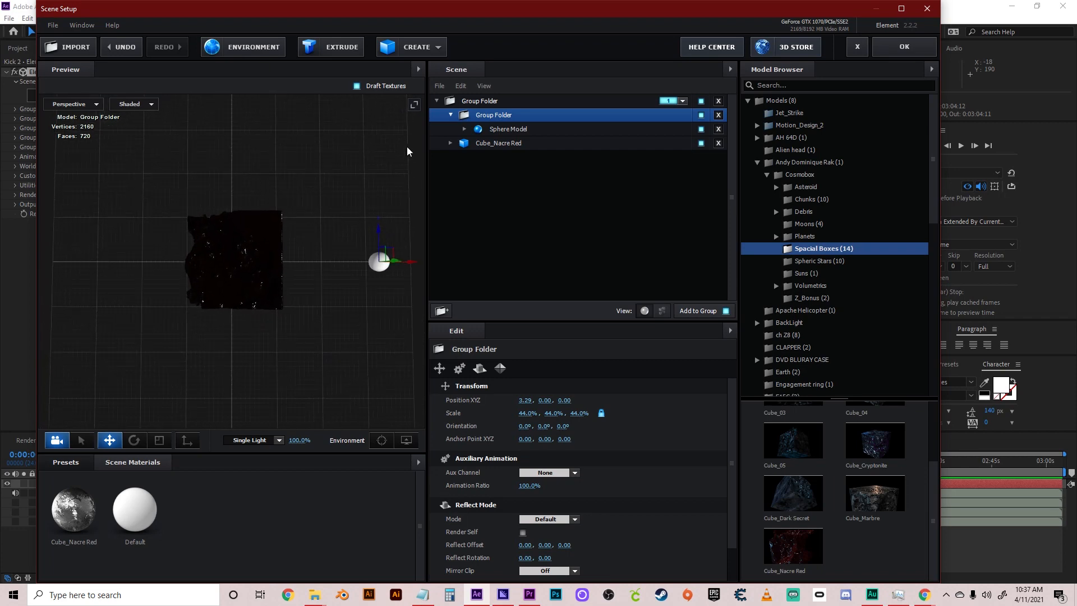
Apply the Bright_Light material from the Physical presets to the sphere
left_click(76, 461)
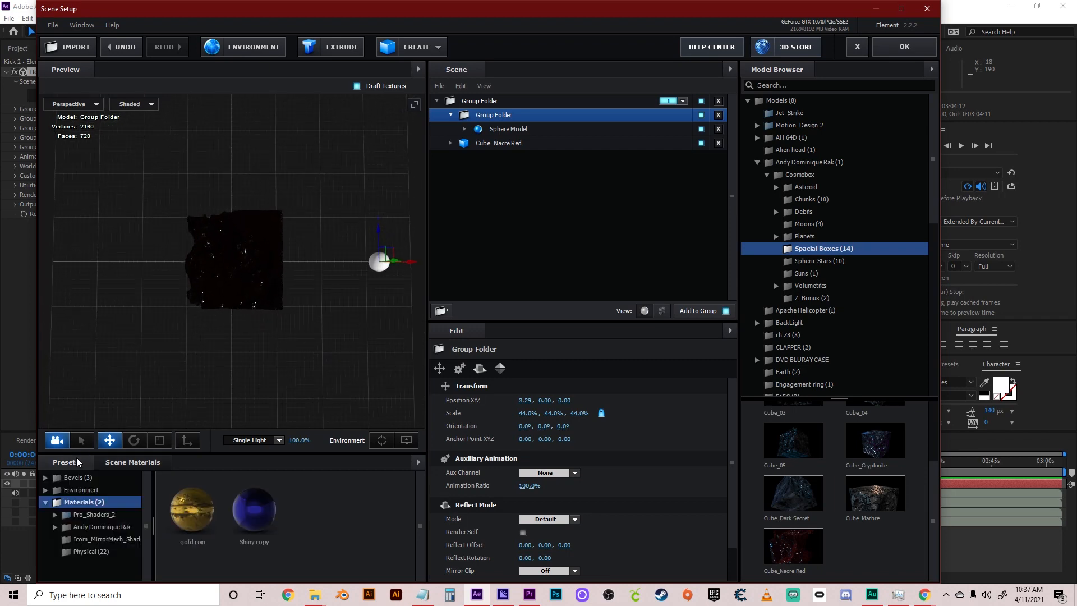
left_click(86, 551)
left_click_drag(375, 514, 378, 268)
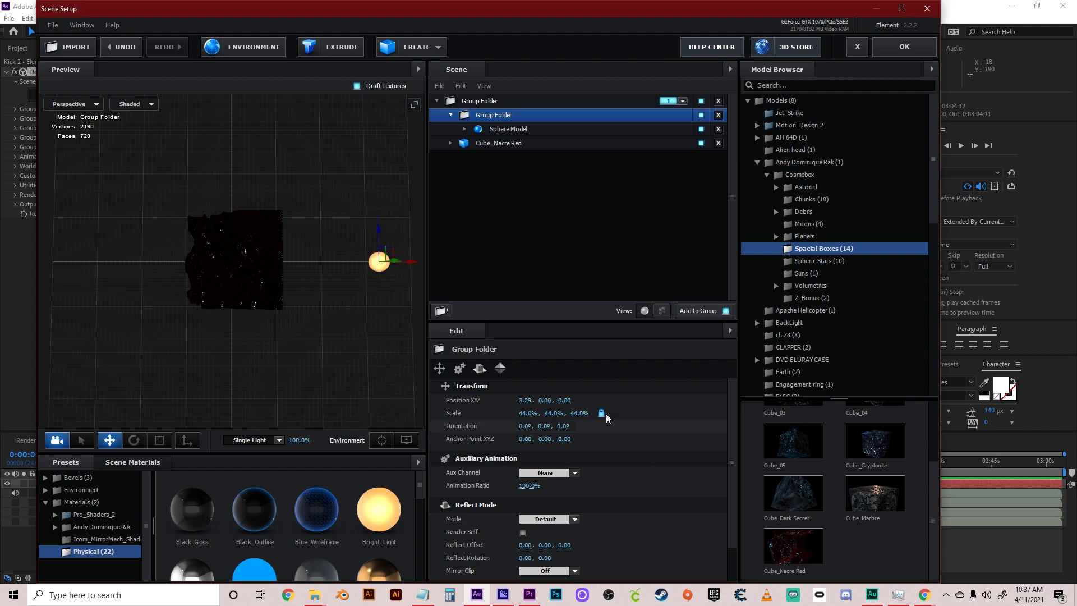
Change the illumination colour of the sphere's Bright_Light material to a deep red
left_click(464, 129)
left_click(558, 143)
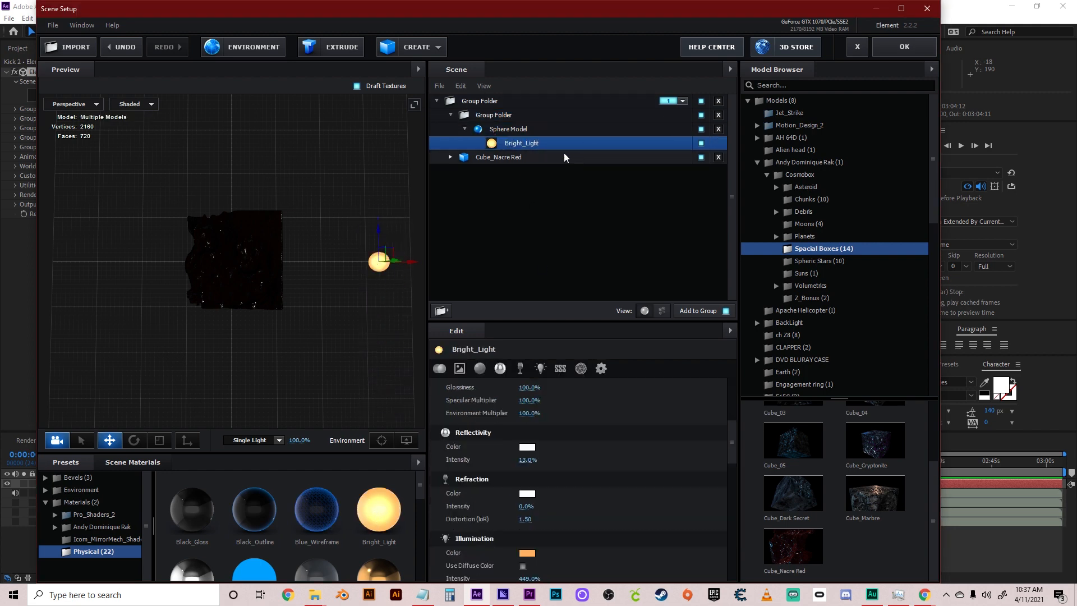
scroll(586, 466, "down", 5)
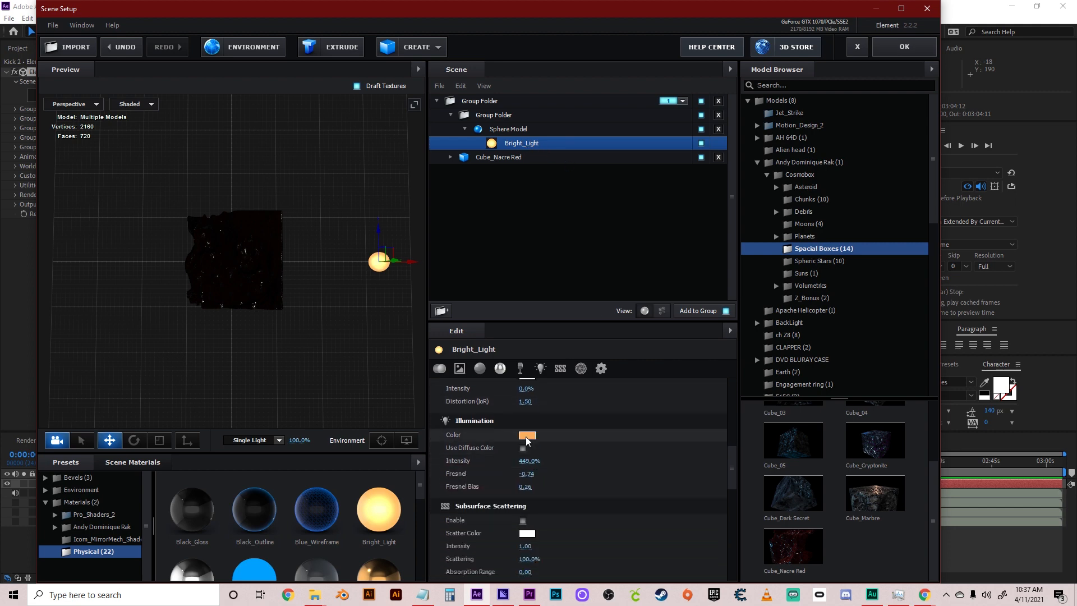
left_click(526, 436)
left_click(582, 383)
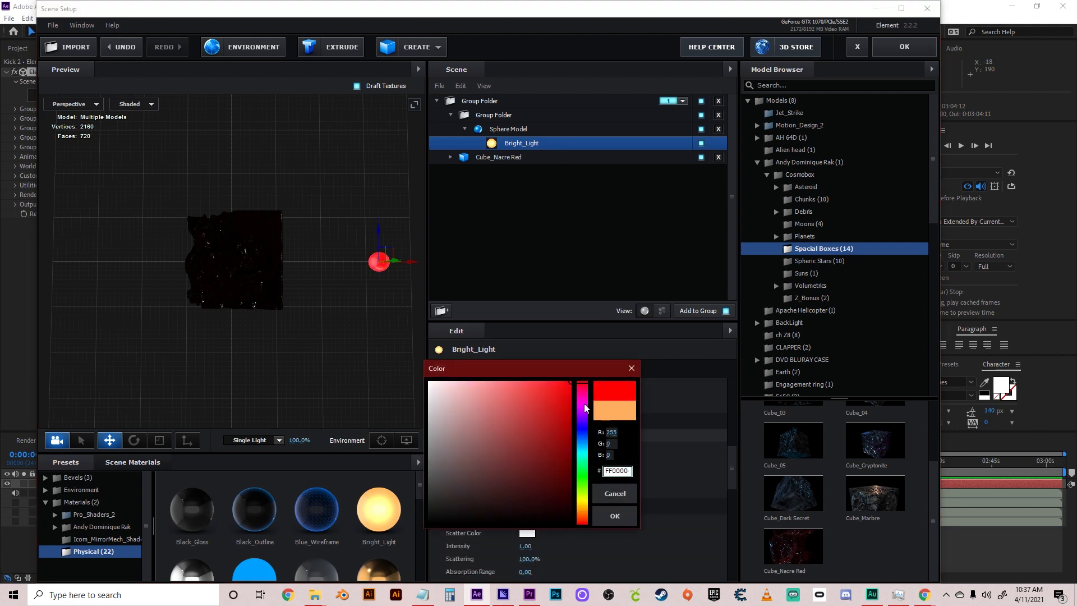
left_click(562, 419)
left_click(615, 516)
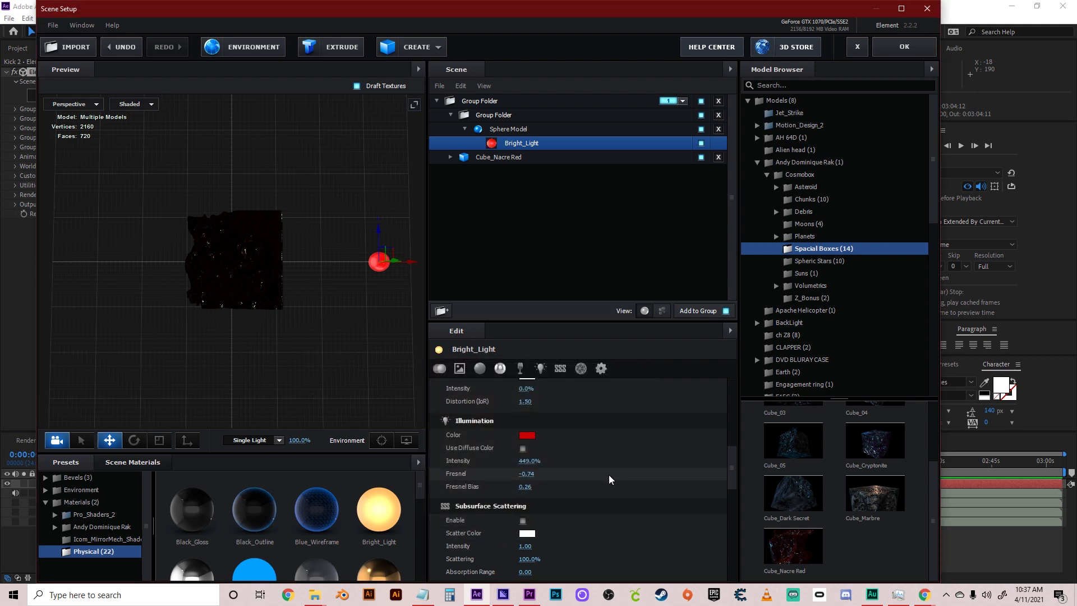
left_click_drag(366, 386, 365, 348)
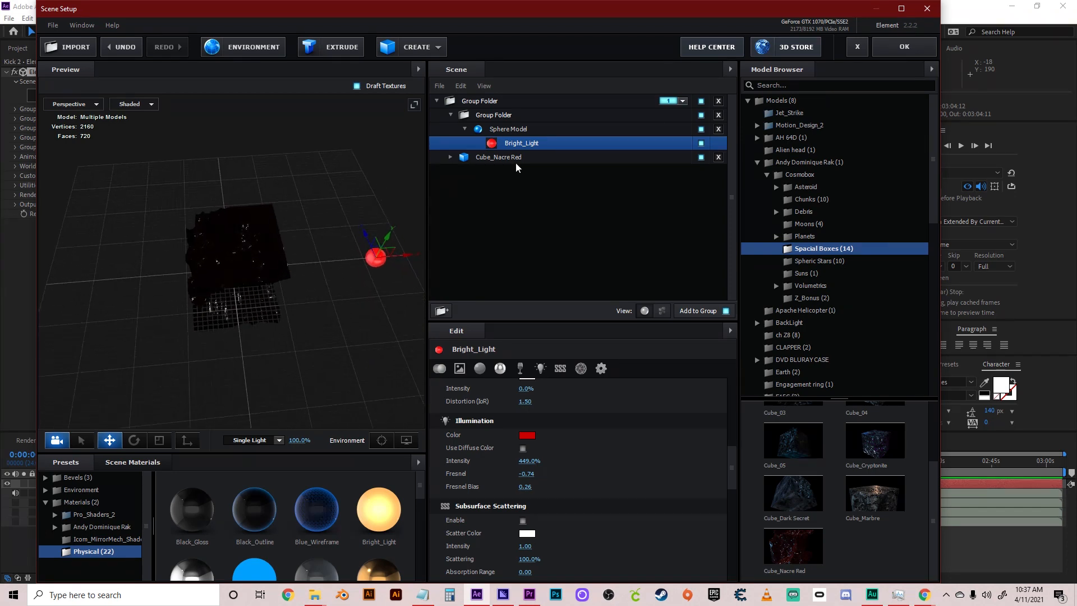
left_click(465, 130)
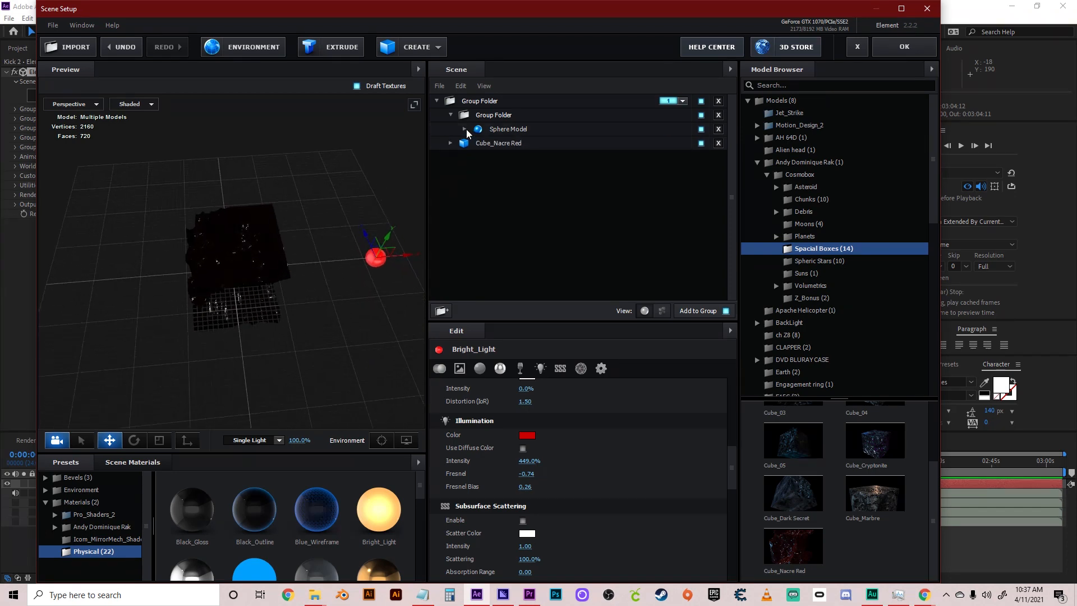
Duplicate the sphere model and move the copy along X to about -14.96, on the opposite side of the cube
right_click(503, 131)
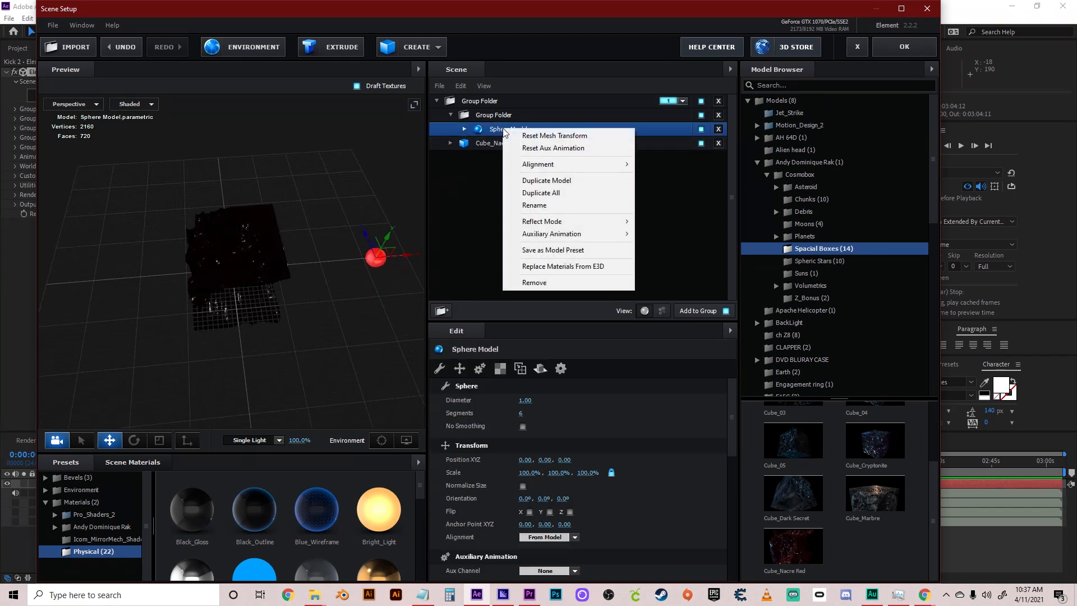
left_click(557, 180)
left_click_drag(410, 261, 285, 321)
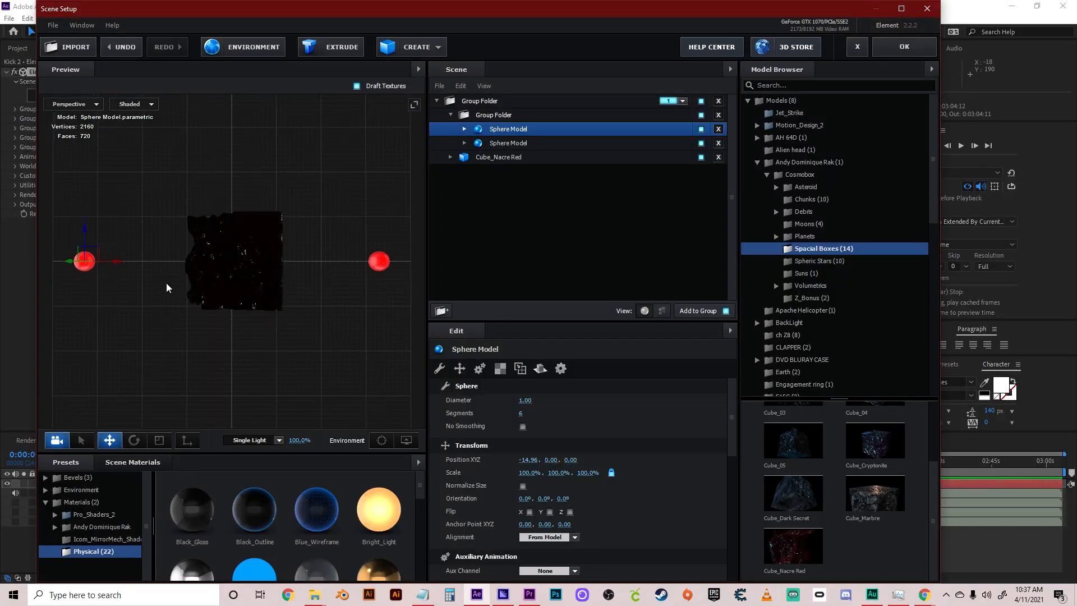
Duplicate both sphere models and rotate the copied pair about 90 degrees around the cube, making four spheres in the horizontal plane
left_click(501, 144, "ctrl")
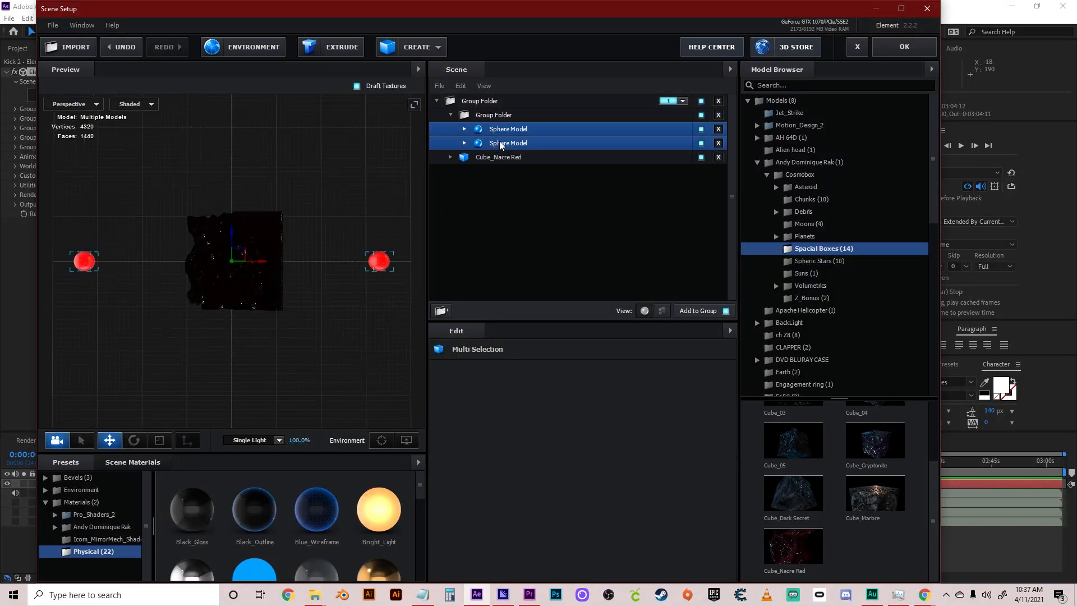
right_click(502, 131)
left_click(513, 178)
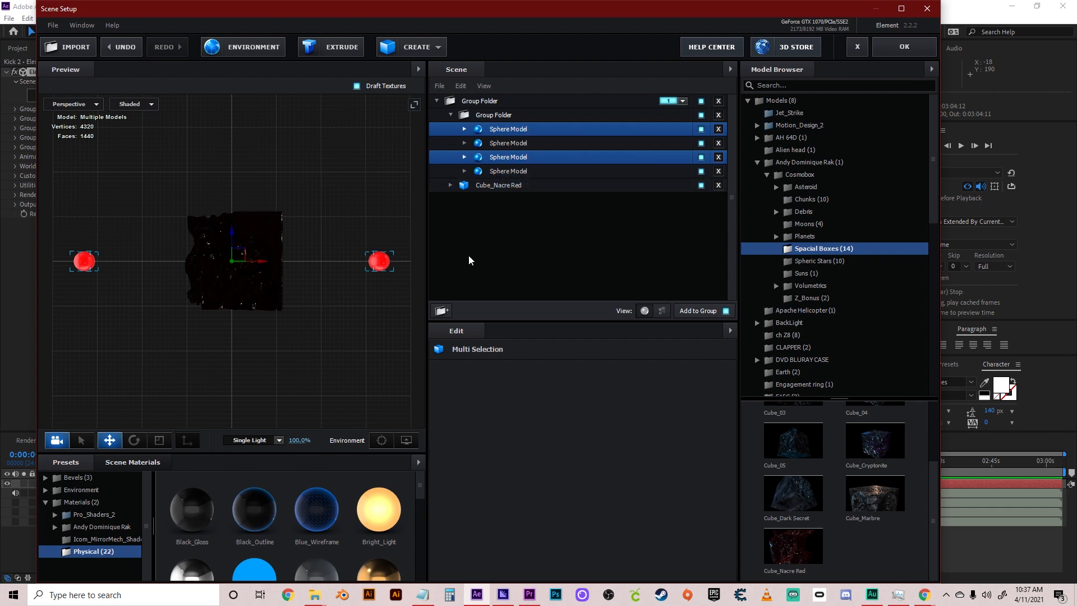
mouse_move(232, 233)
left_mouse_down()
mouse_move(233, 299)
mouse_move(234, 235)
left_mouse_up()
left_click(135, 438)
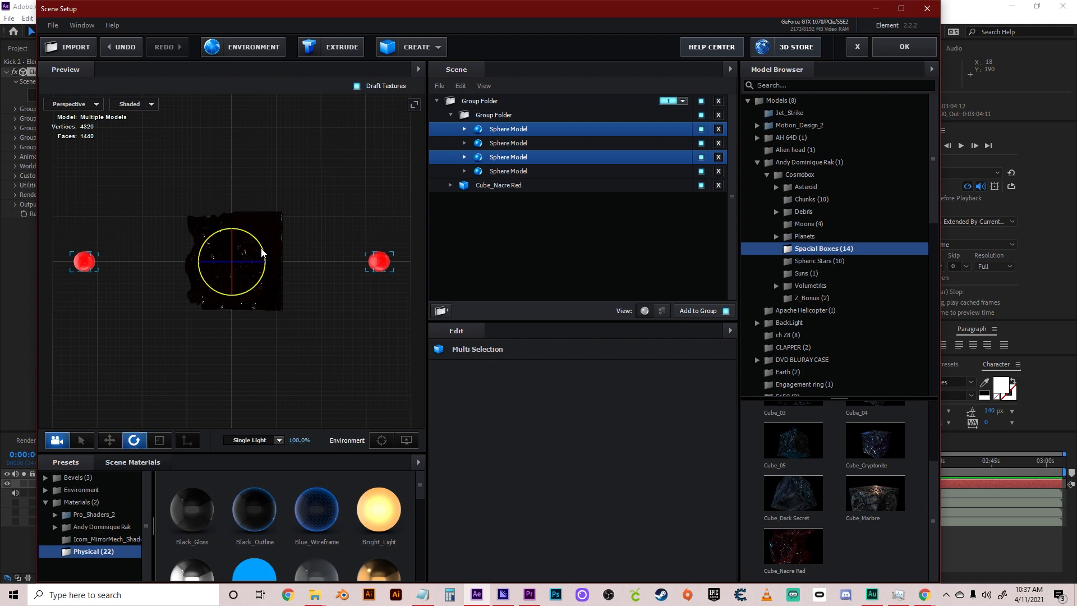
left_click_drag(262, 249, 240, 342)
left_click_drag(334, 339, 282, 264)
Duplicate the rotated sphere pair and rotate the copies so one sits directly above and one directly below the cube
right_click(496, 133)
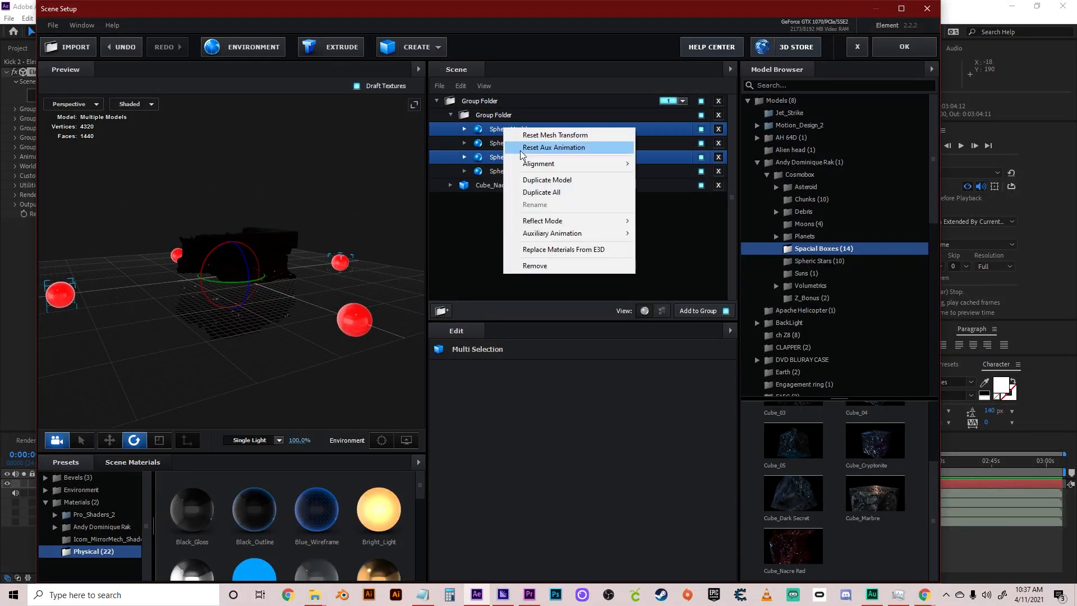
left_click(539, 176)
left_click_drag(257, 259, 199, 213)
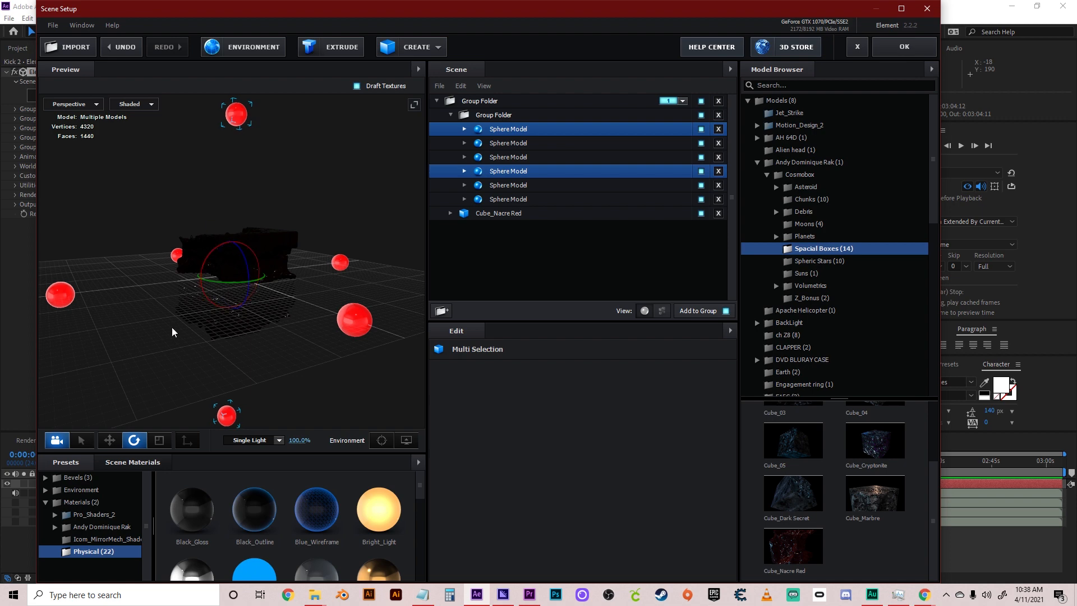
left_click_drag(160, 278, 217, 358)
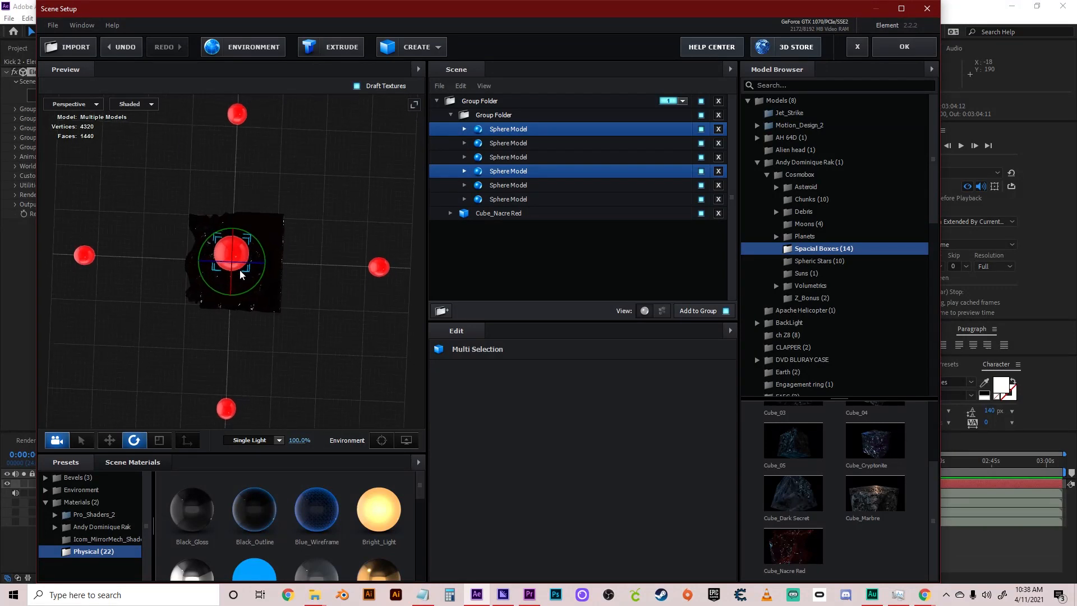
left_click_drag(230, 276, 231, 277)
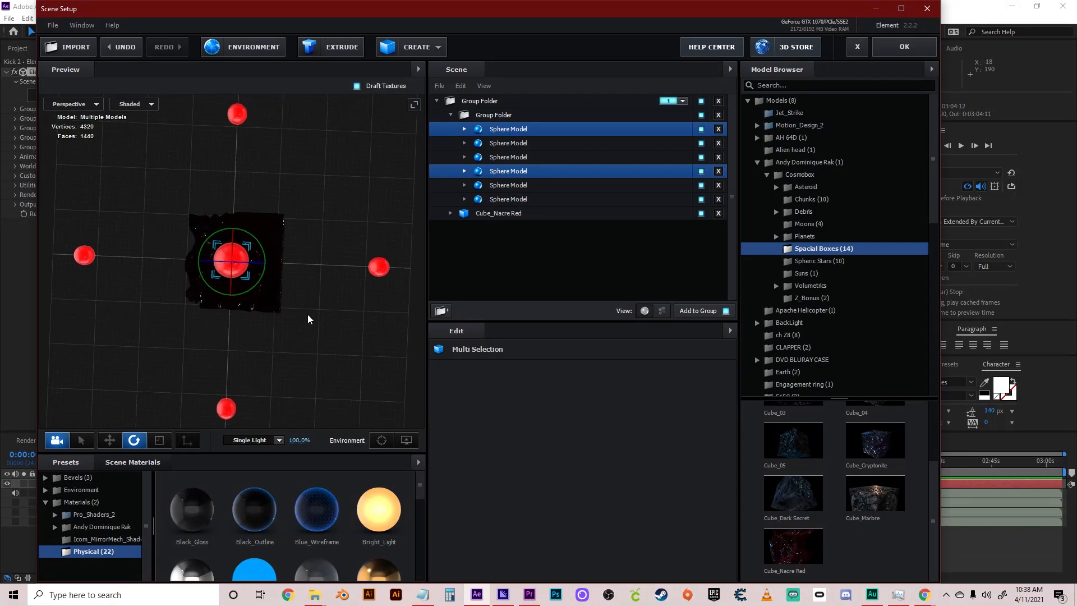
left_click_drag(305, 344, 370, 263)
left_click(450, 115)
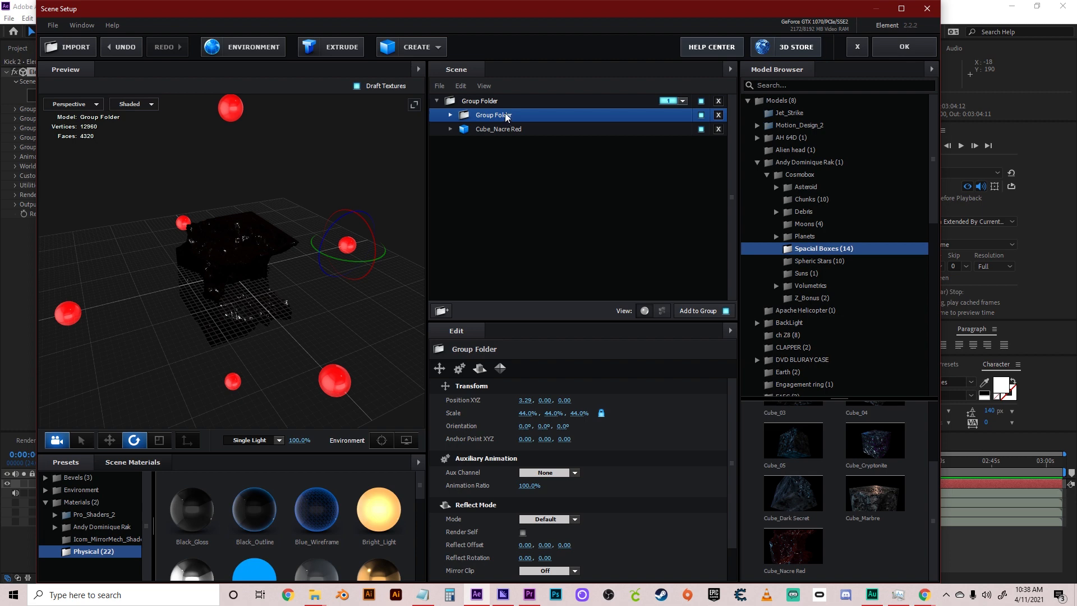
Set the reflect mode of the Cube_Nacre Red model to Spherical
left_click(501, 130)
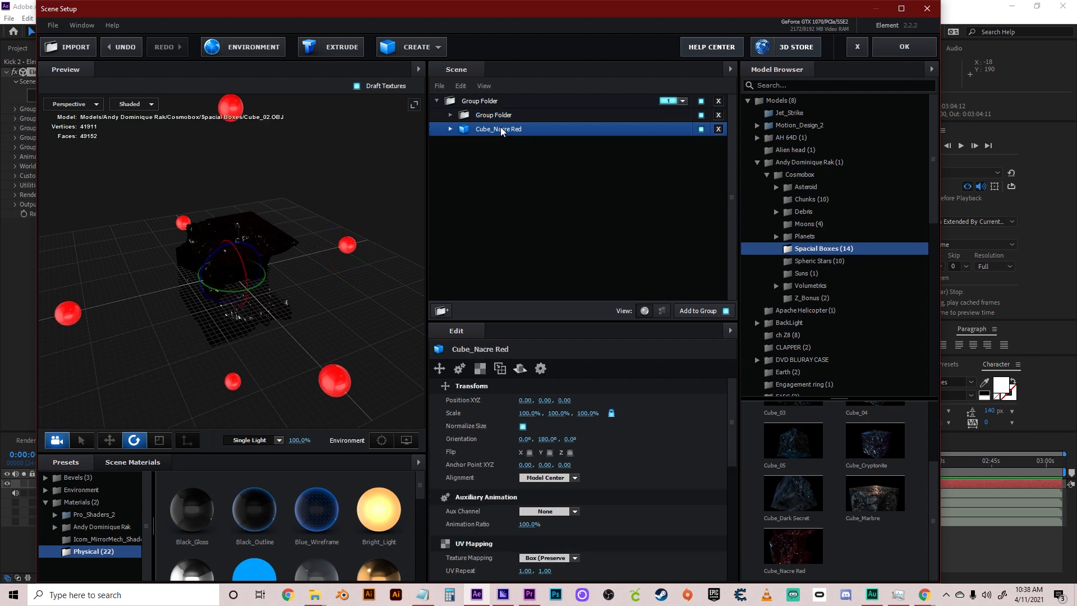
left_click(450, 129)
left_click(503, 144)
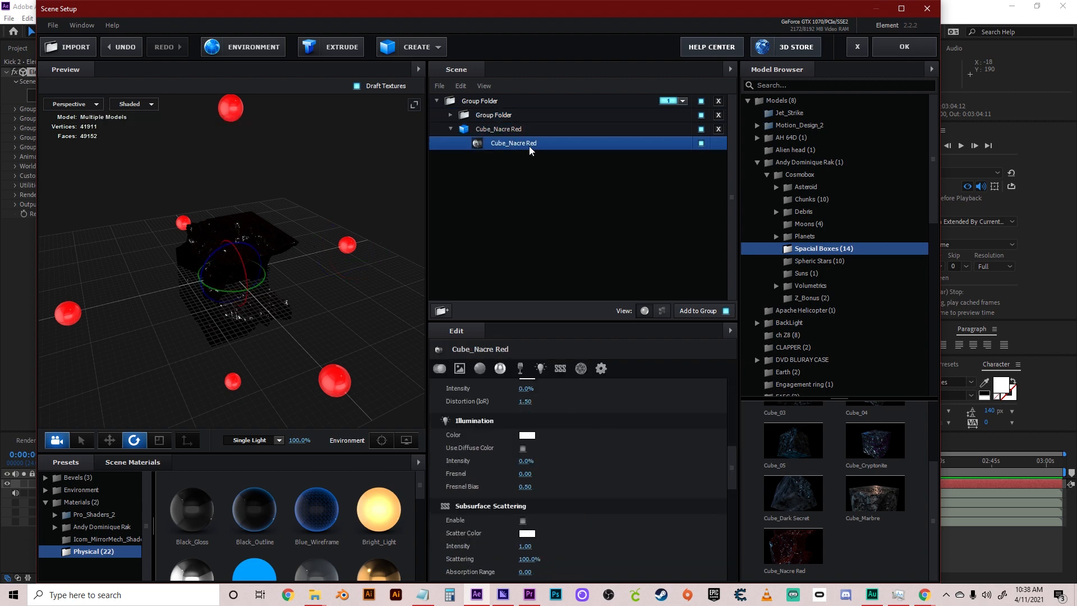
mouse_move(314, 262)
left_mouse_down()
mouse_move(296, 227)
mouse_move(267, 240)
mouse_move(326, 247)
left_mouse_up()
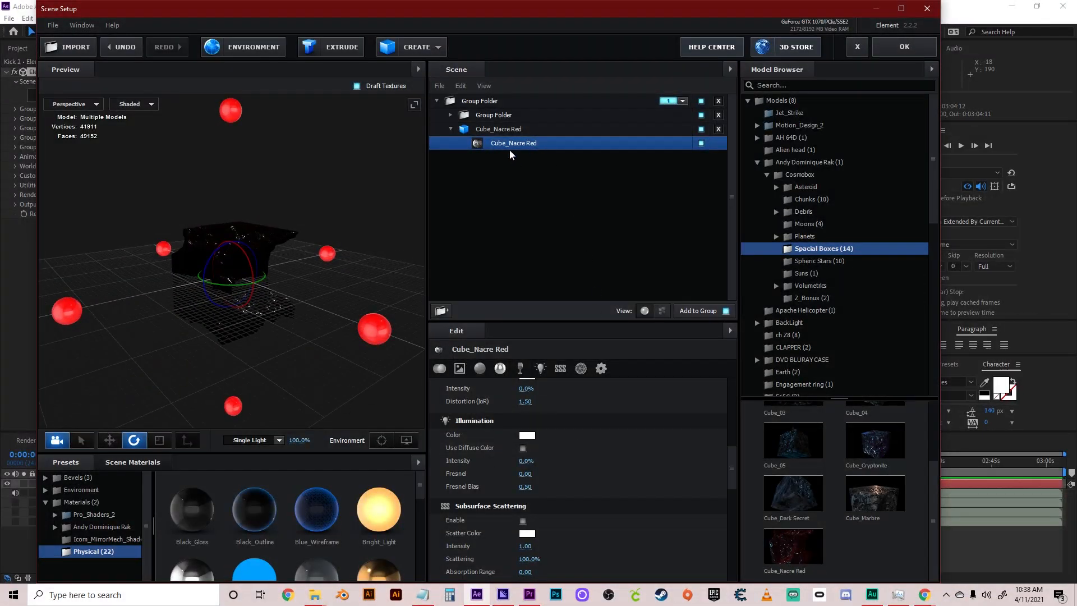
right_click(512, 129)
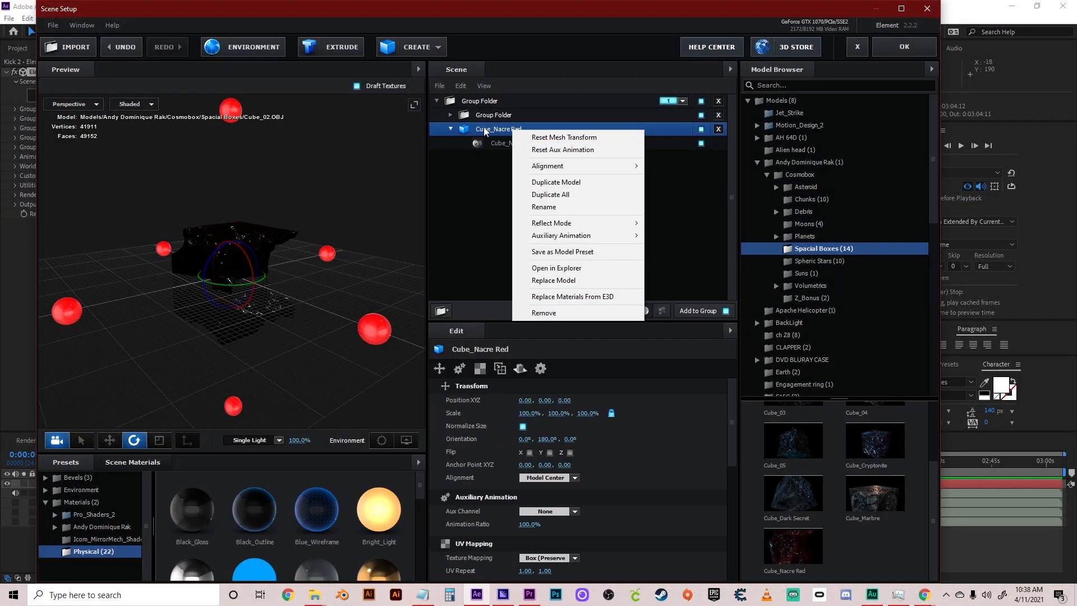
mouse_move(576, 224)
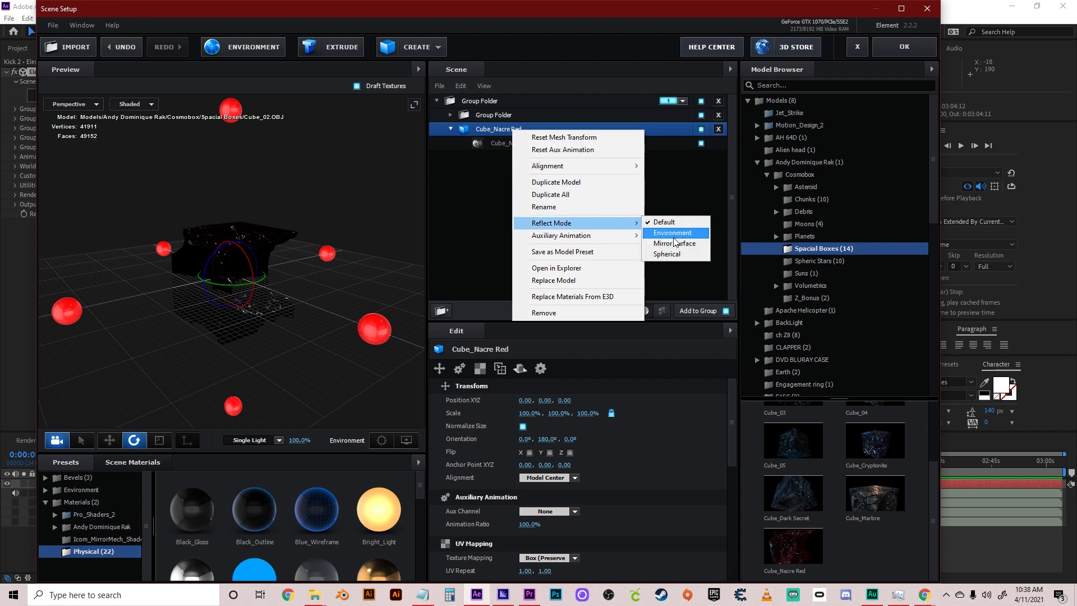
left_click(665, 254)
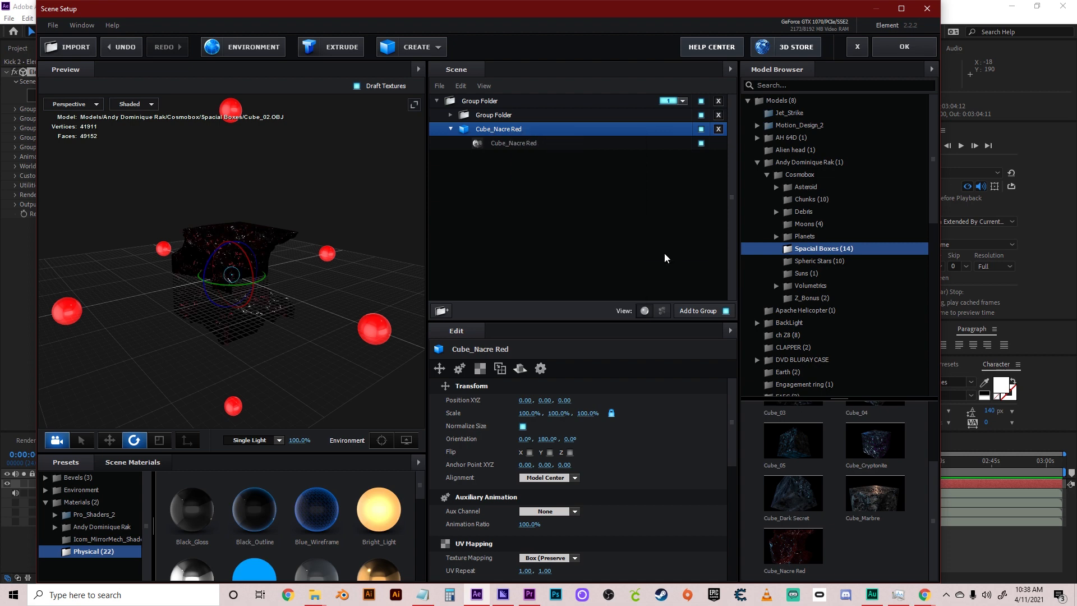
left_click_drag(348, 206, 317, 280)
left_click(451, 129)
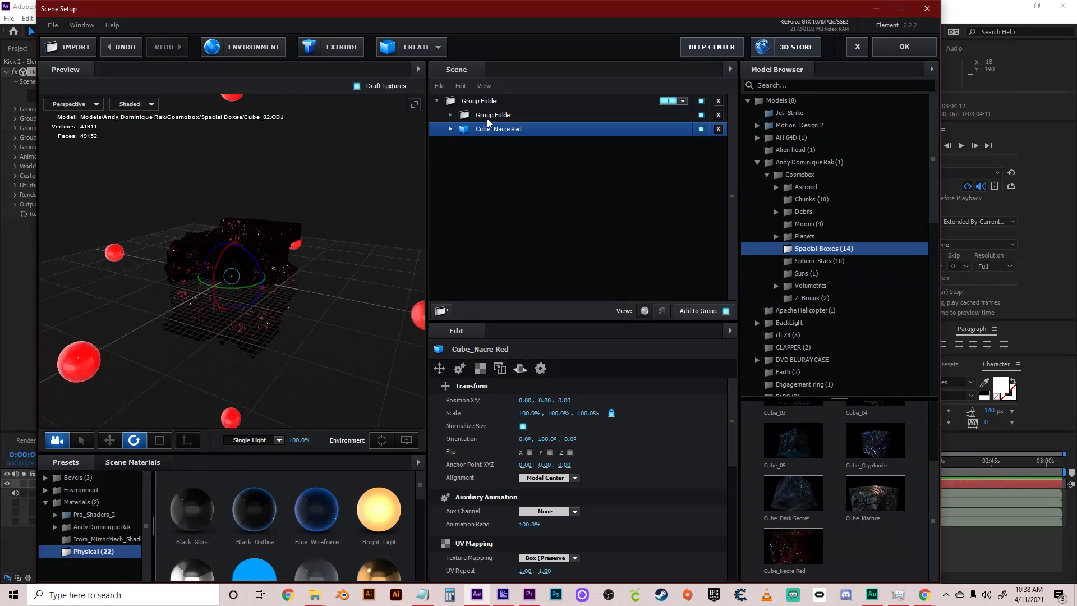
Move the spheres' group folder out of the cube's folder to the top level of the scene and assign it to group 2
left_click_drag(492, 116, 502, 155)
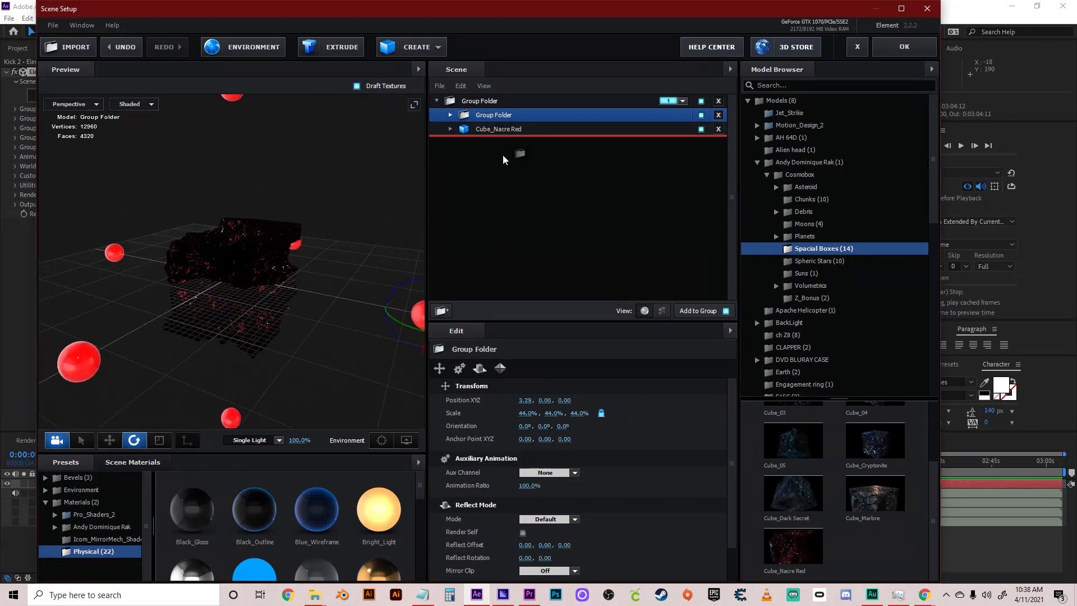
left_click_drag(503, 203, 503, 203)
left_click(682, 129)
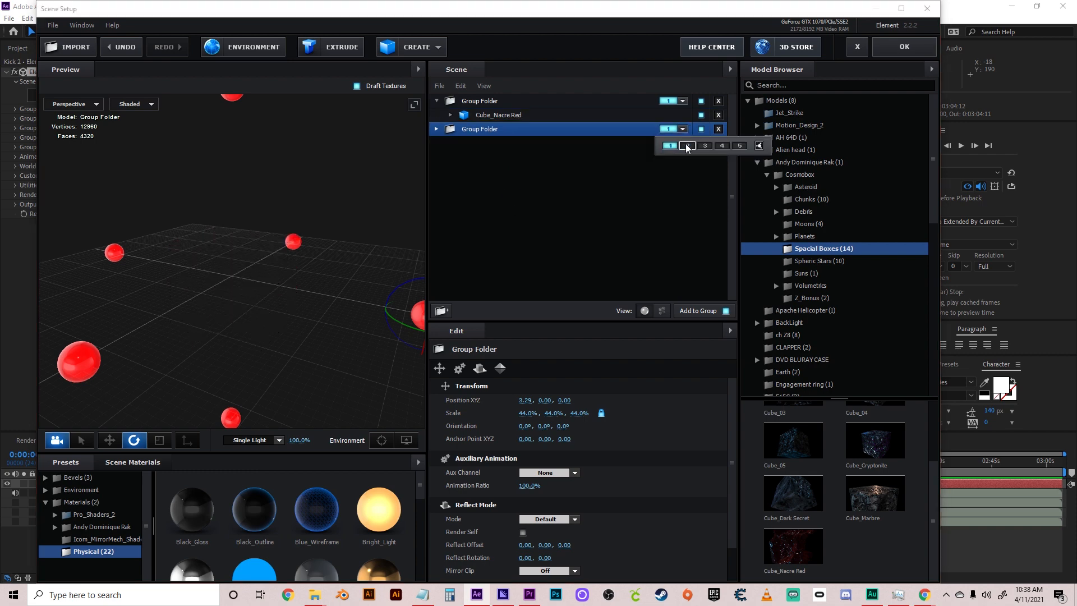
left_click(687, 146)
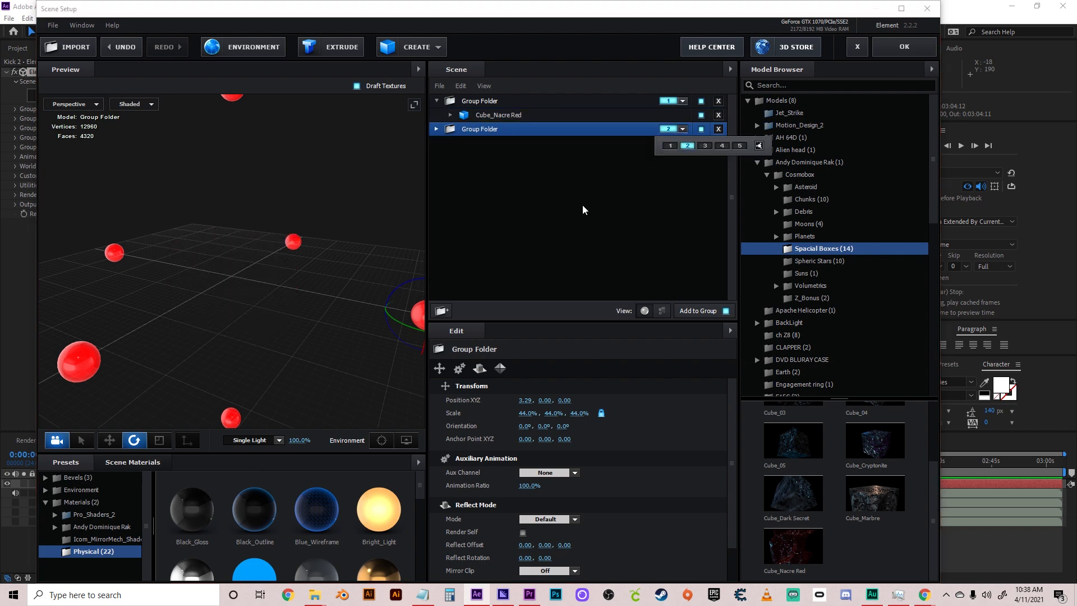
left_click(478, 101)
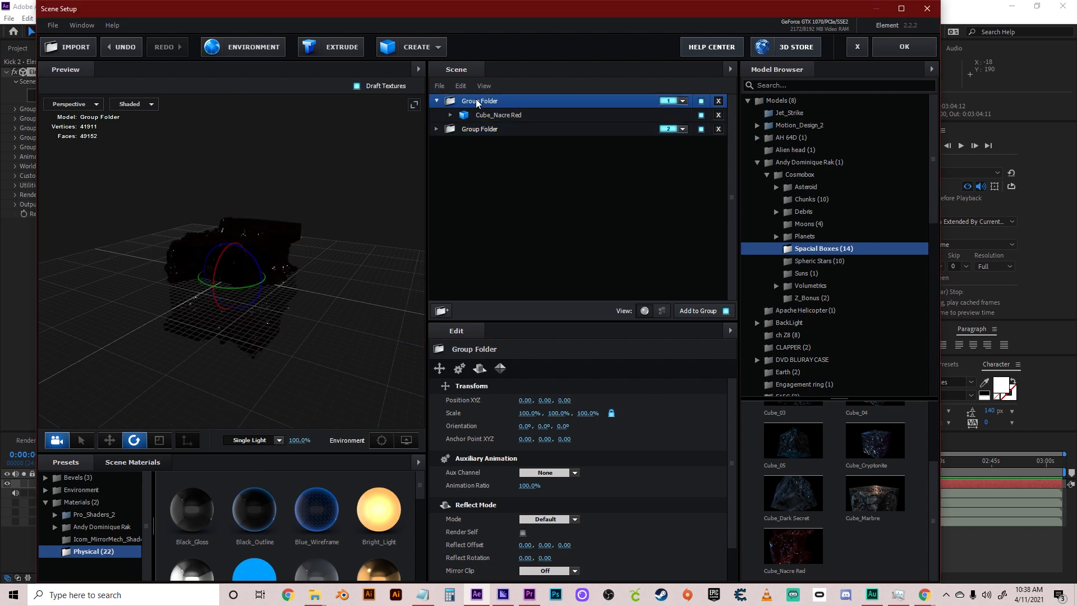
left_click(436, 101)
left_click(467, 116)
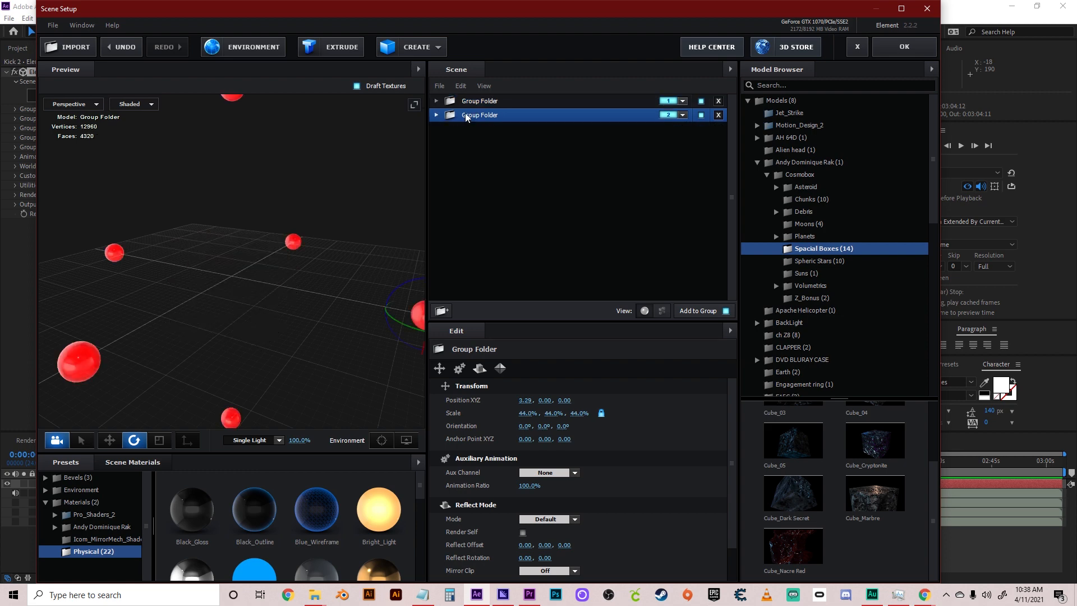
scroll(345, 212, "down", 3)
left_click_drag(345, 212, 272, 217)
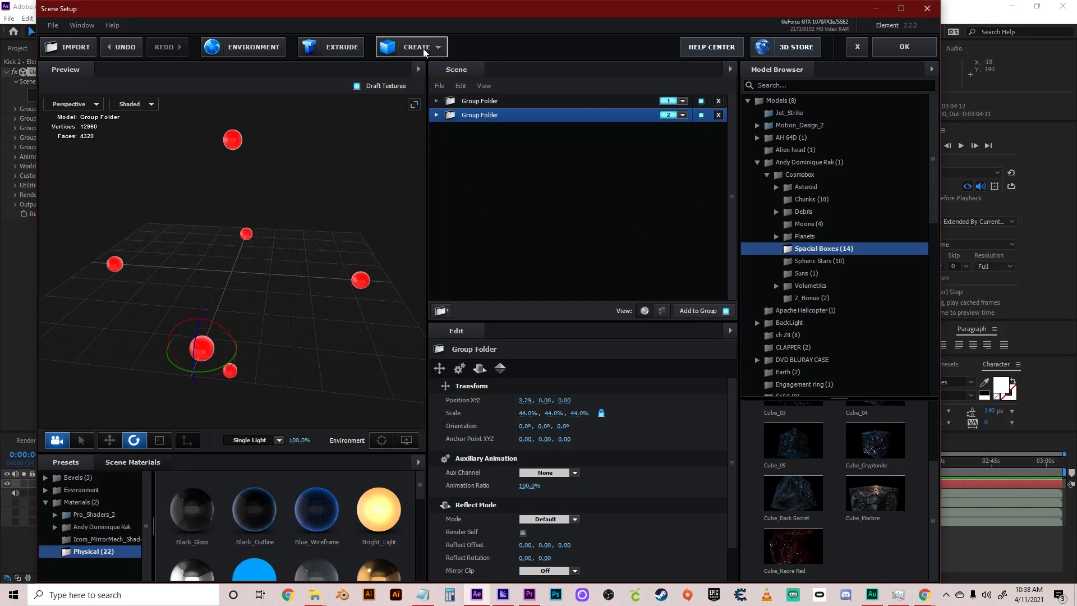
Open the scene's environment texture for replacement and browse to the BackLight_4K folder inside BackLight_Environments
left_click(236, 49)
left_click(581, 232)
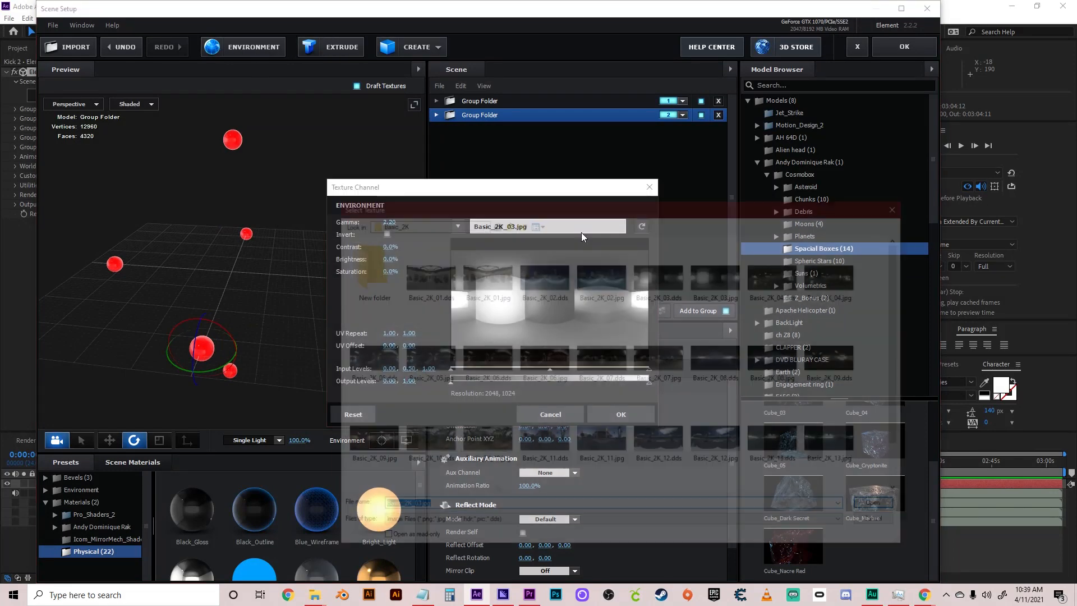
left_click(507, 223)
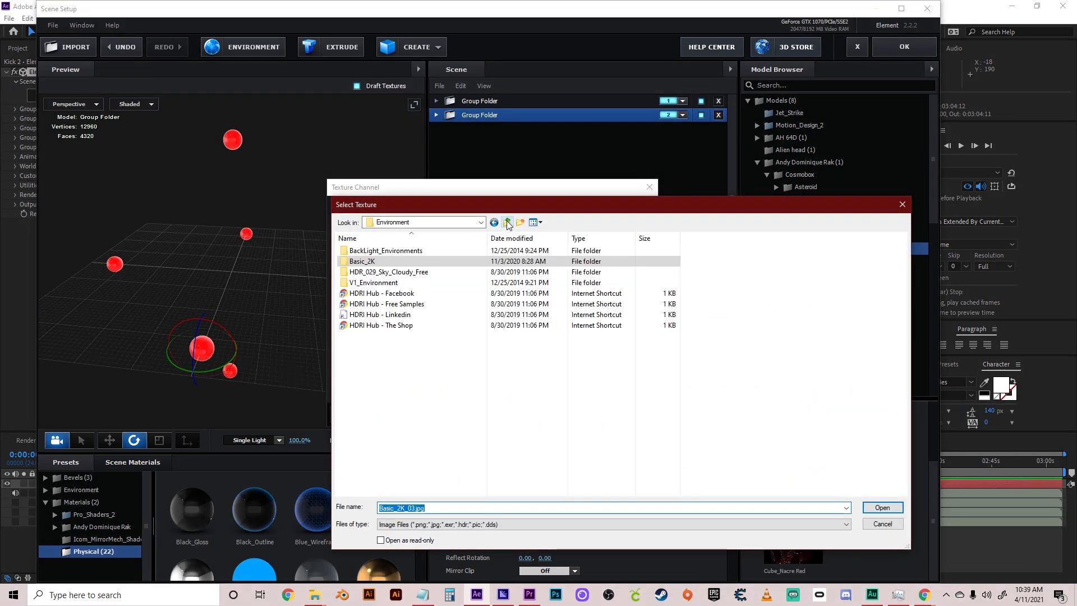
double_click(382, 261)
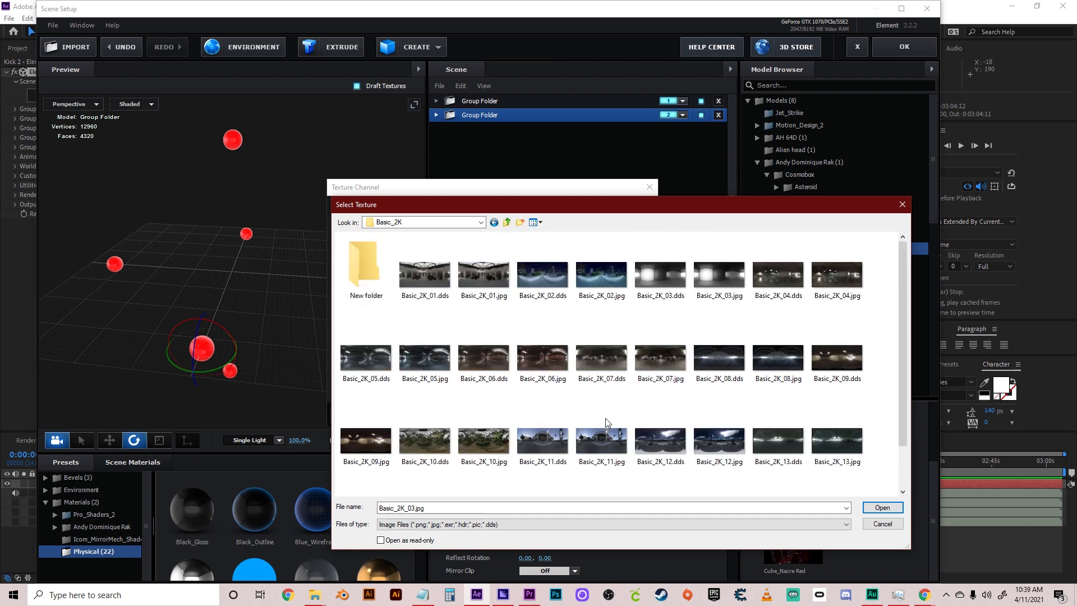
left_click(506, 223)
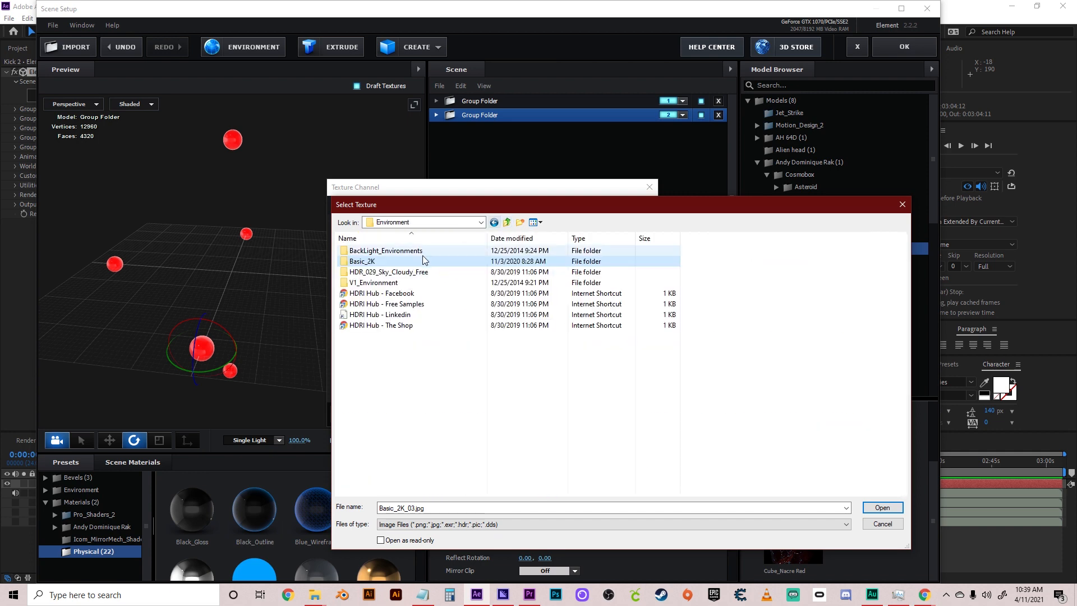
double_click(398, 251)
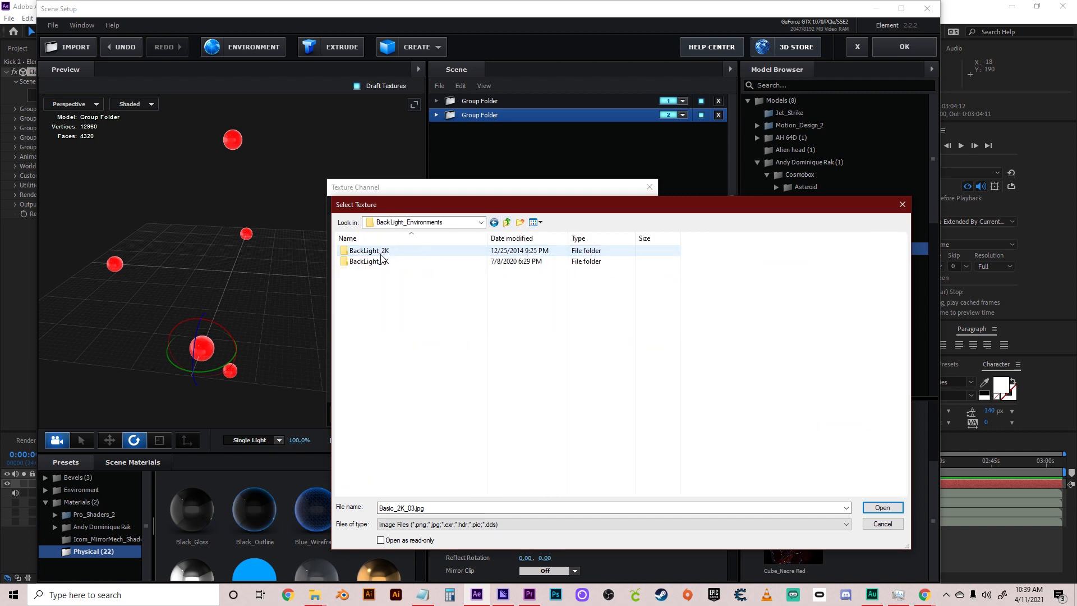
double_click(382, 259)
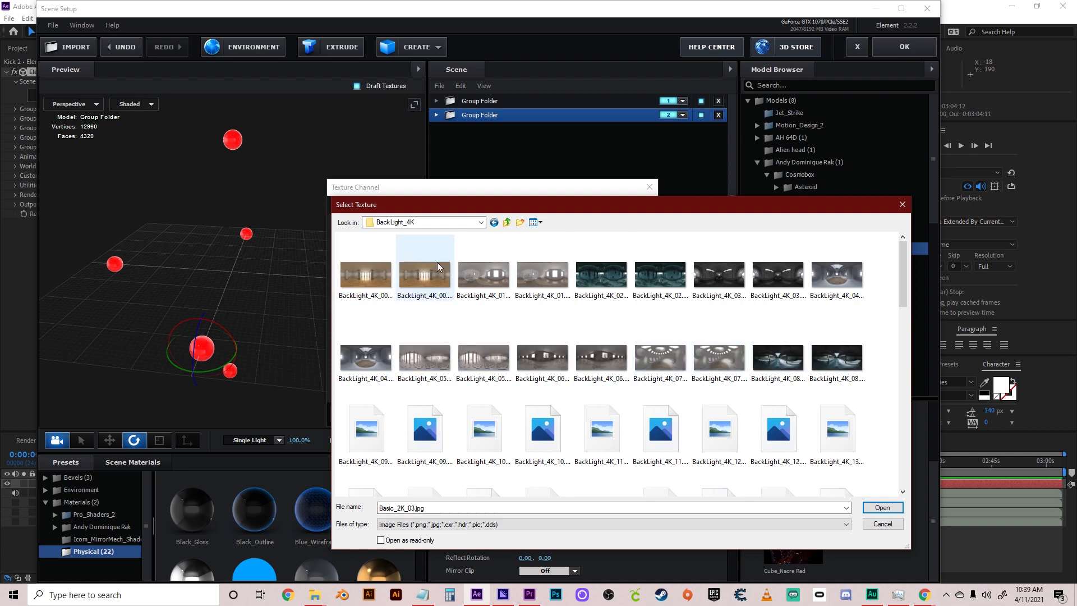
Load BackLight_4K_38.dds as the environment texture, confirm it, and check the cube's group under the new environment
scroll(729, 365, "down", 3)
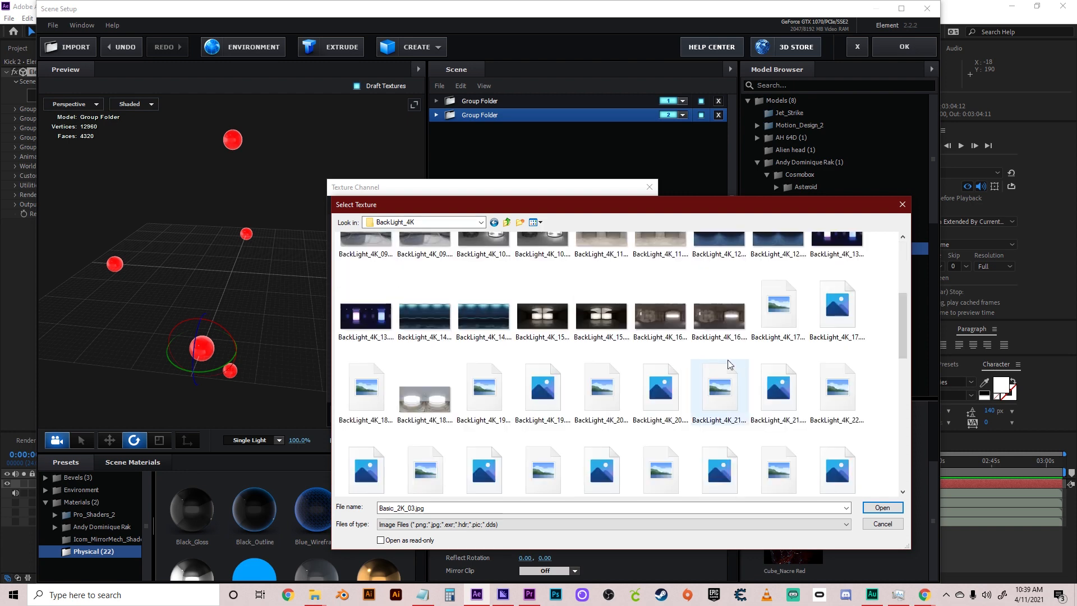
scroll(644, 332, "down", 3)
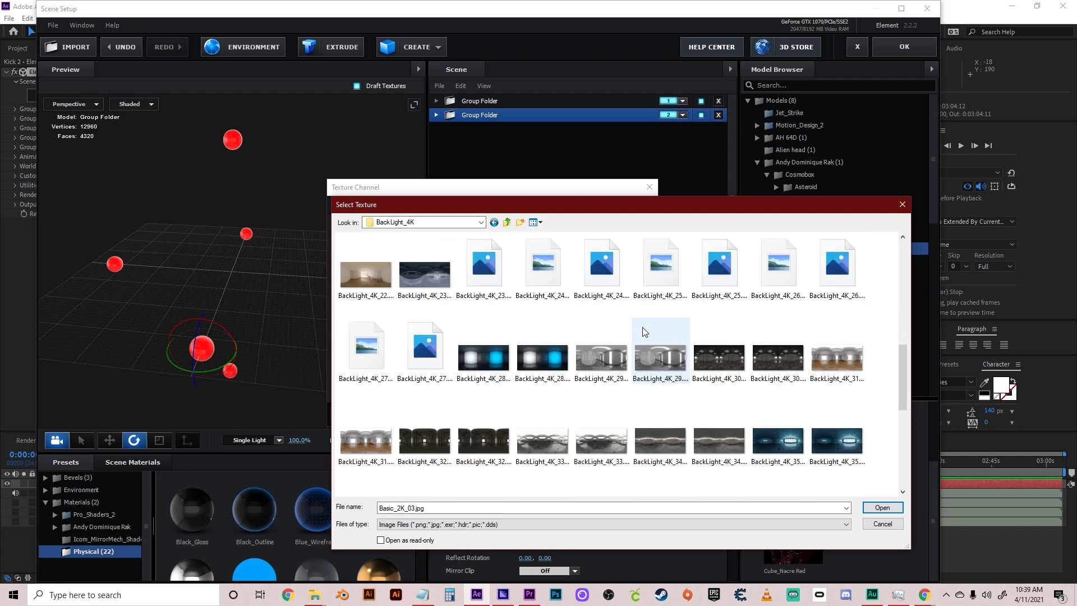
scroll(546, 365, "down", 4)
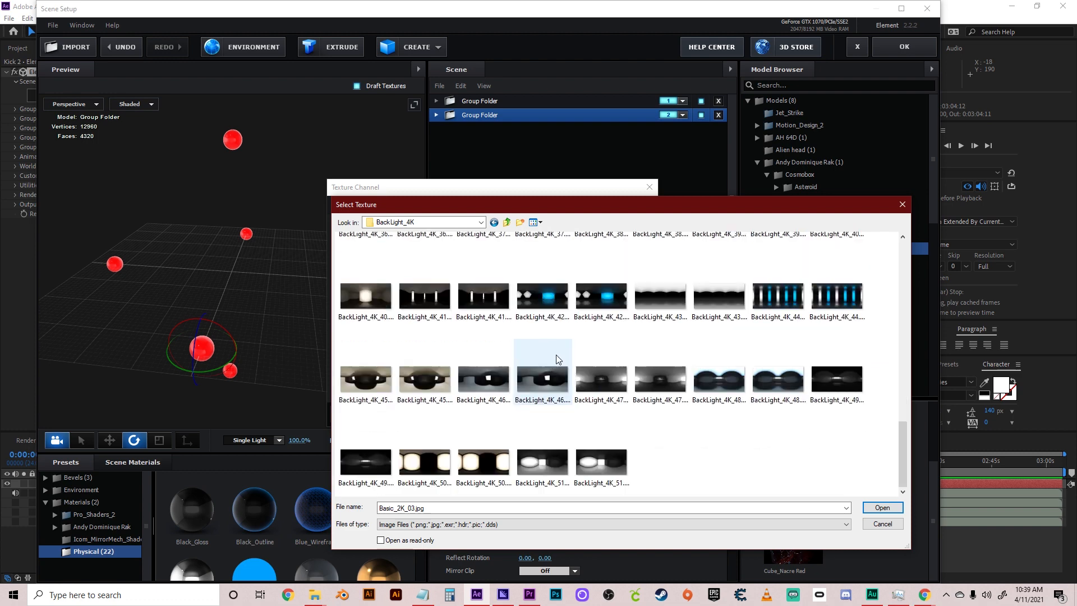
scroll(703, 403, "up", 3)
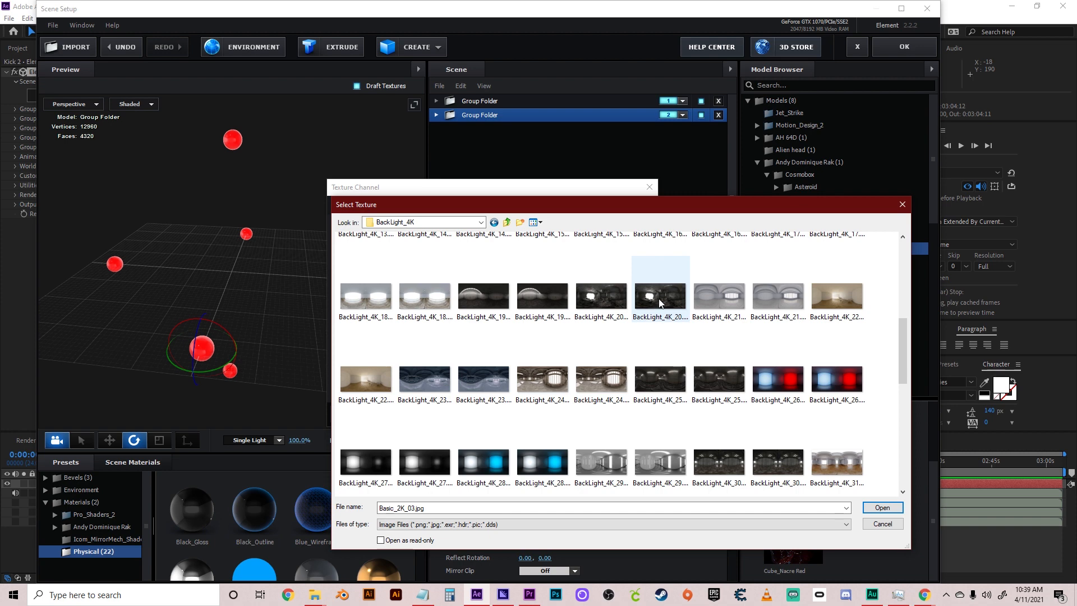
scroll(718, 422, "down", 3)
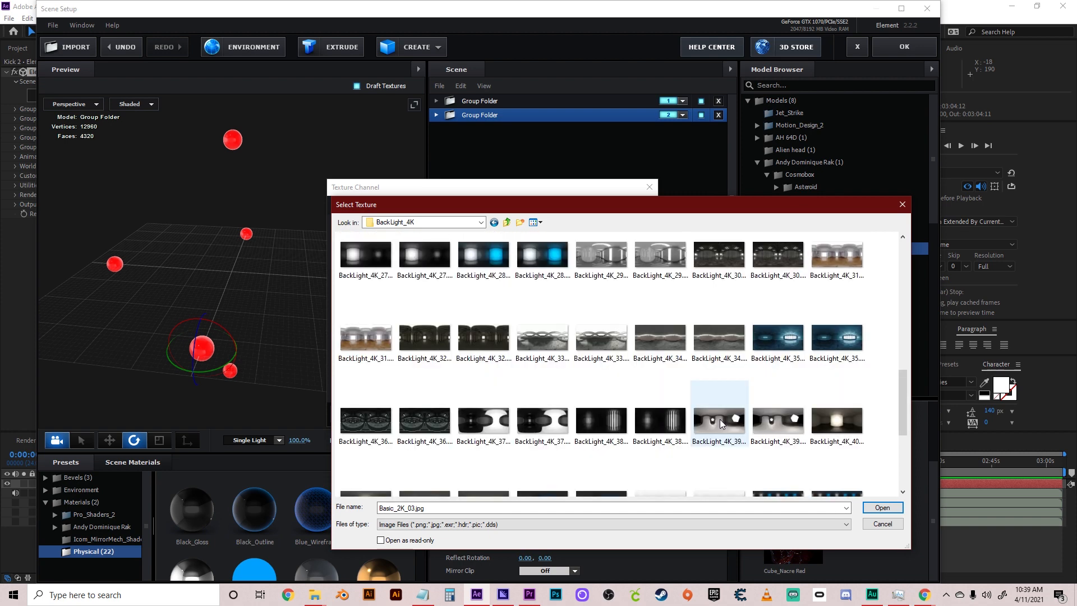
left_click(617, 429)
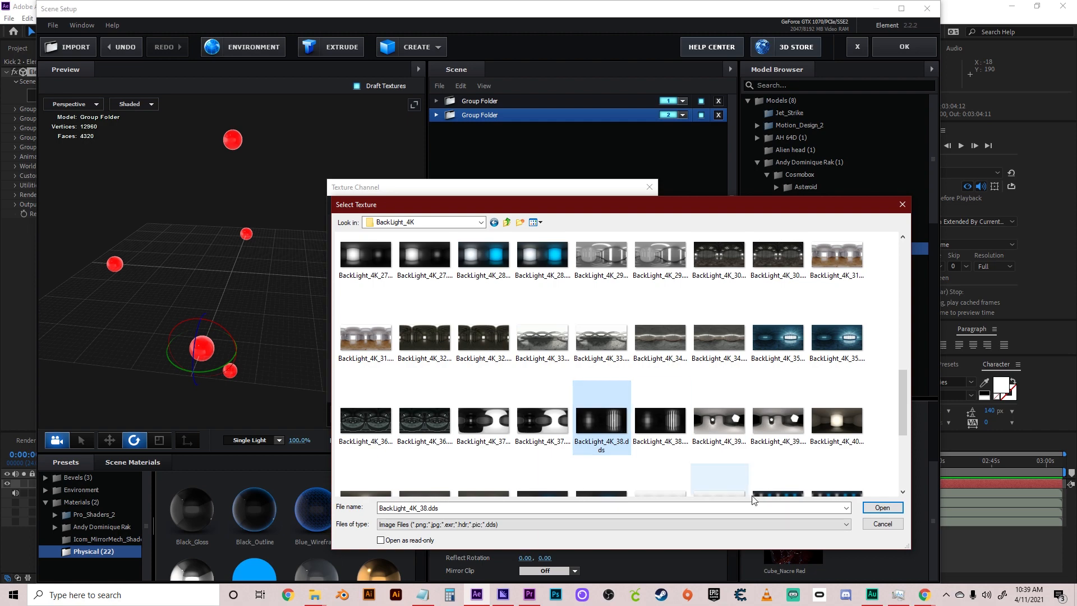
left_click(883, 509)
left_click(627, 415)
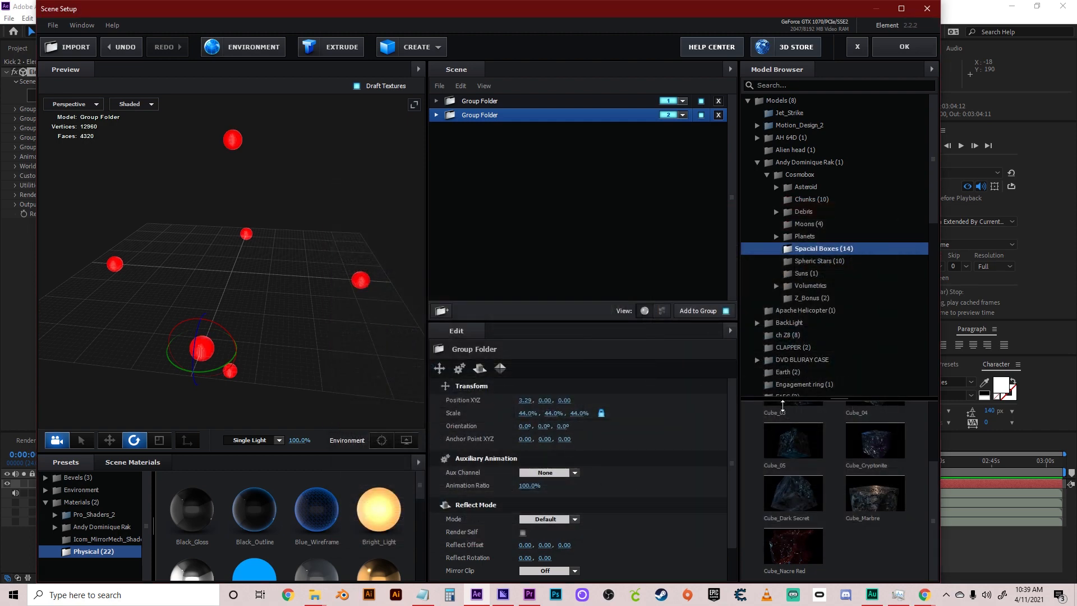
left_click(471, 101)
left_click_drag(314, 210, 275, 325)
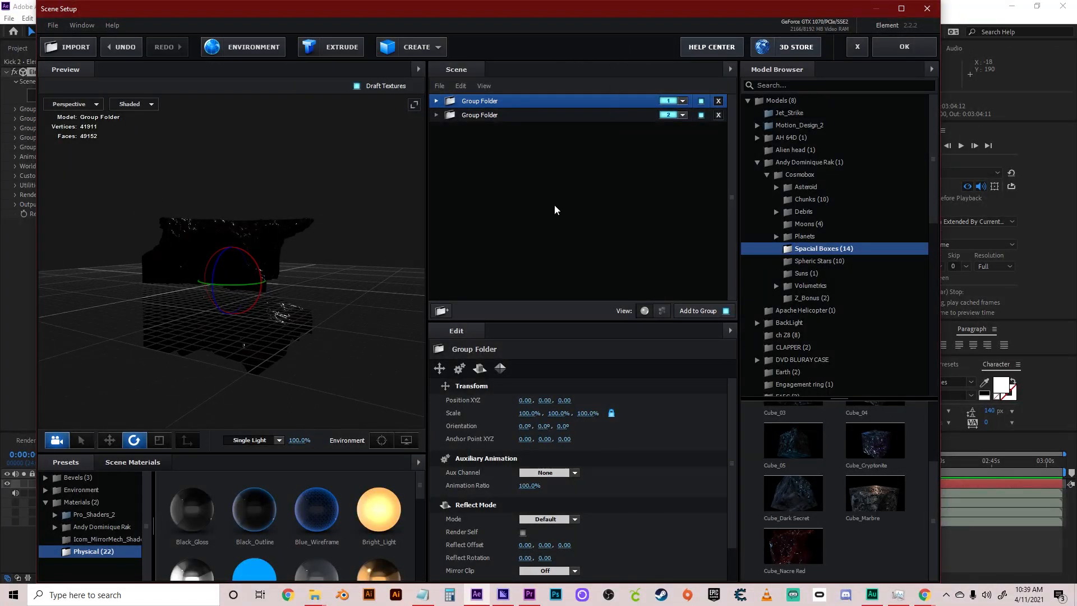
Accept the scene setup and enlarge the composition view to 50% to check the rendered cube and spheres
left_click(900, 51)
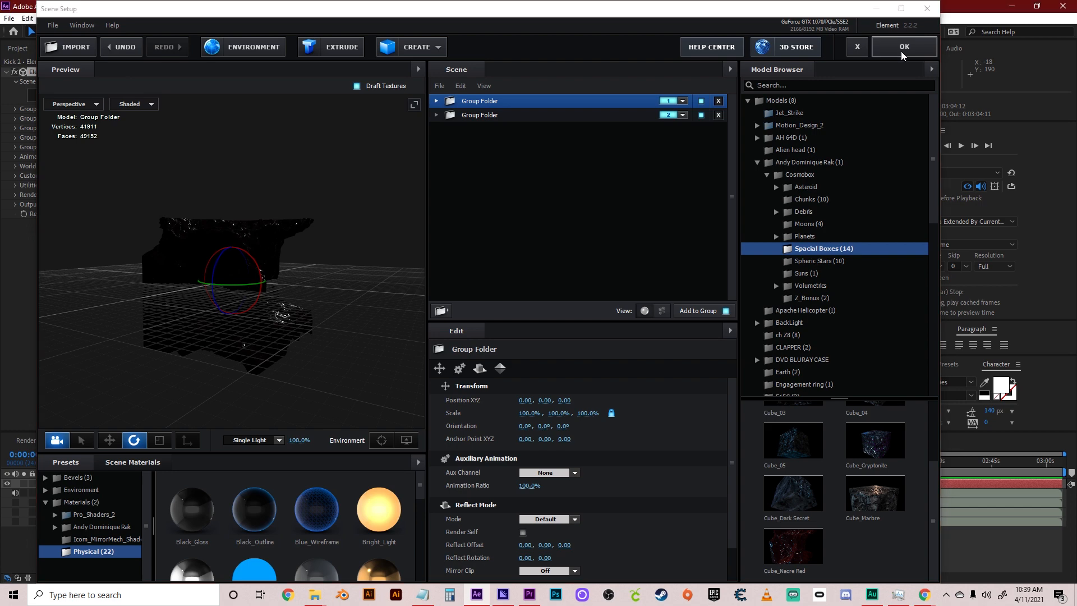
key("comma")
key("comma")
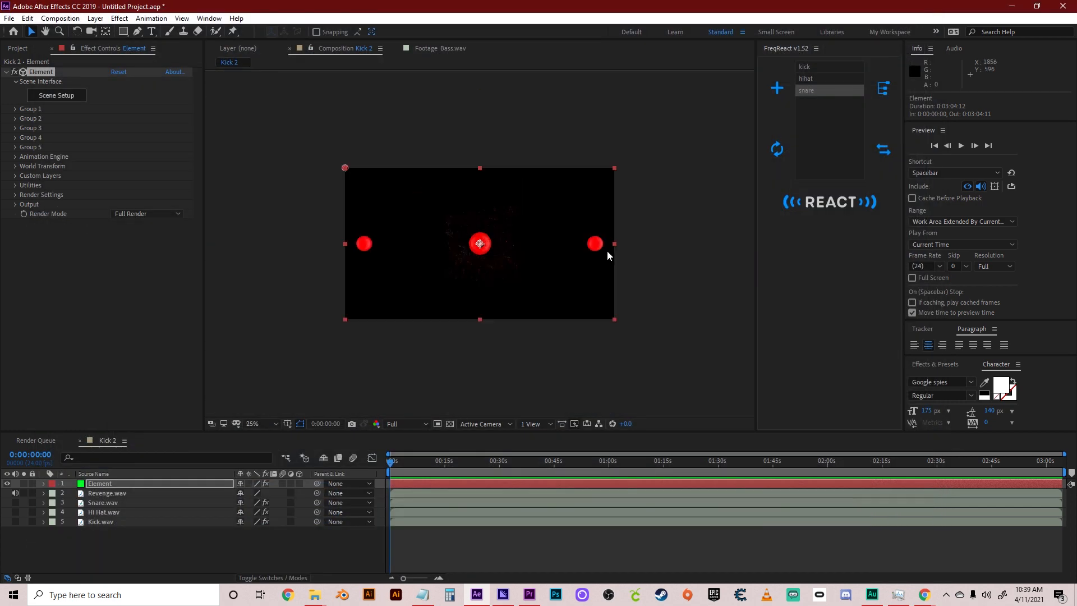
key("period")
key("period")
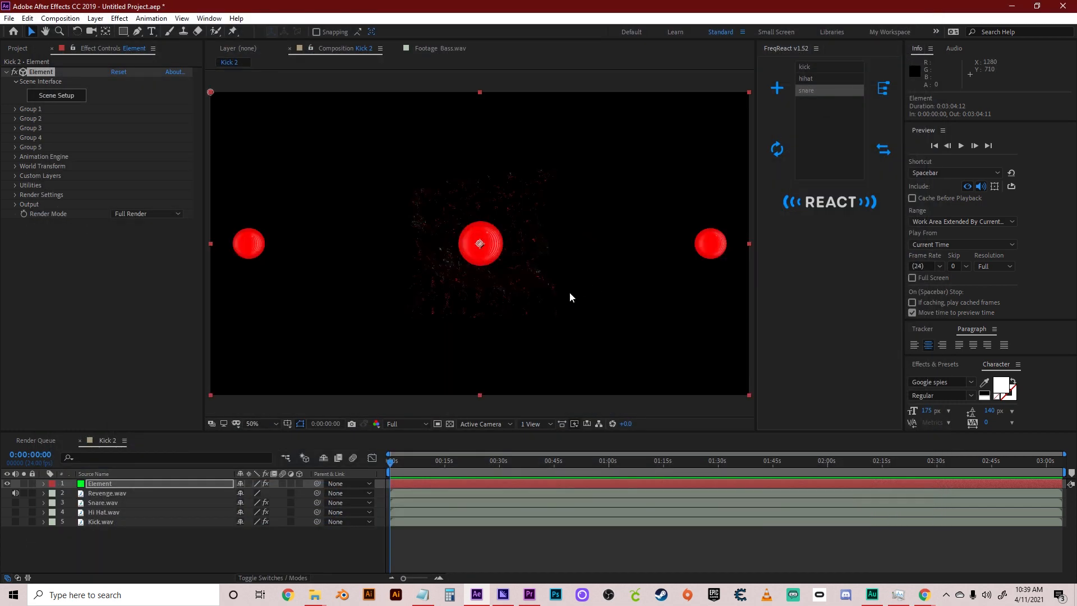
left_click(49, 259)
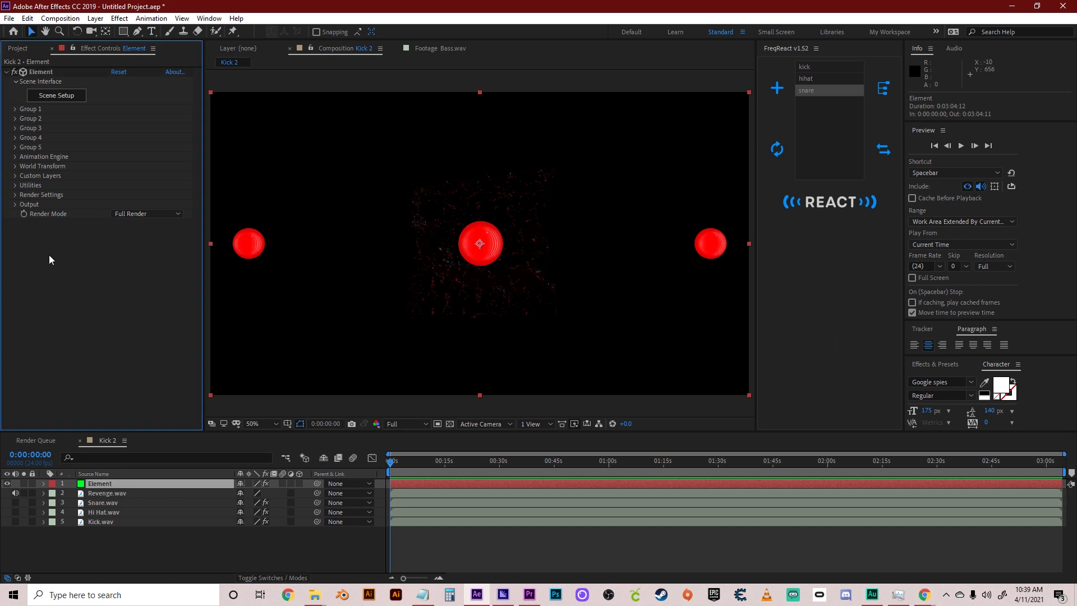
Add a two-node camera to the composition with a 35 mm film size and 15 mm focal length
right_click(146, 554)
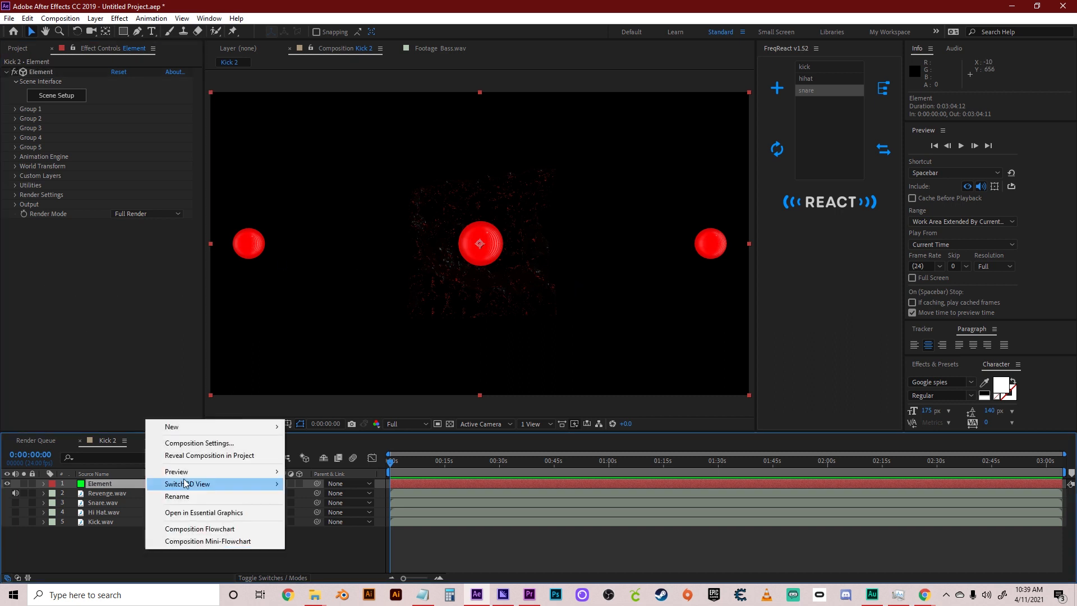
mouse_move(191, 434)
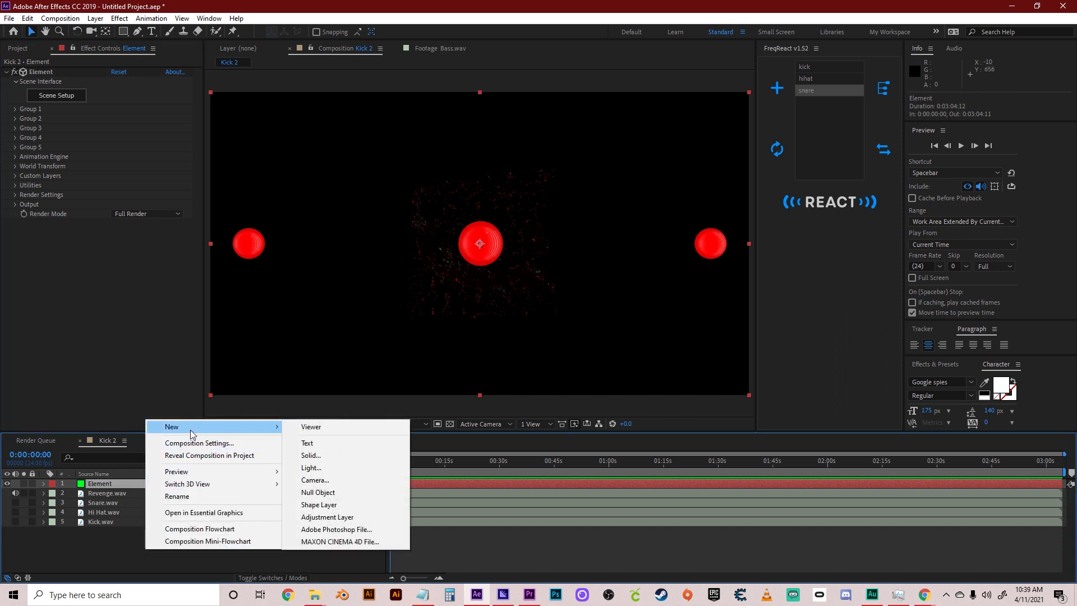
left_click(315, 480)
left_click(125, 144)
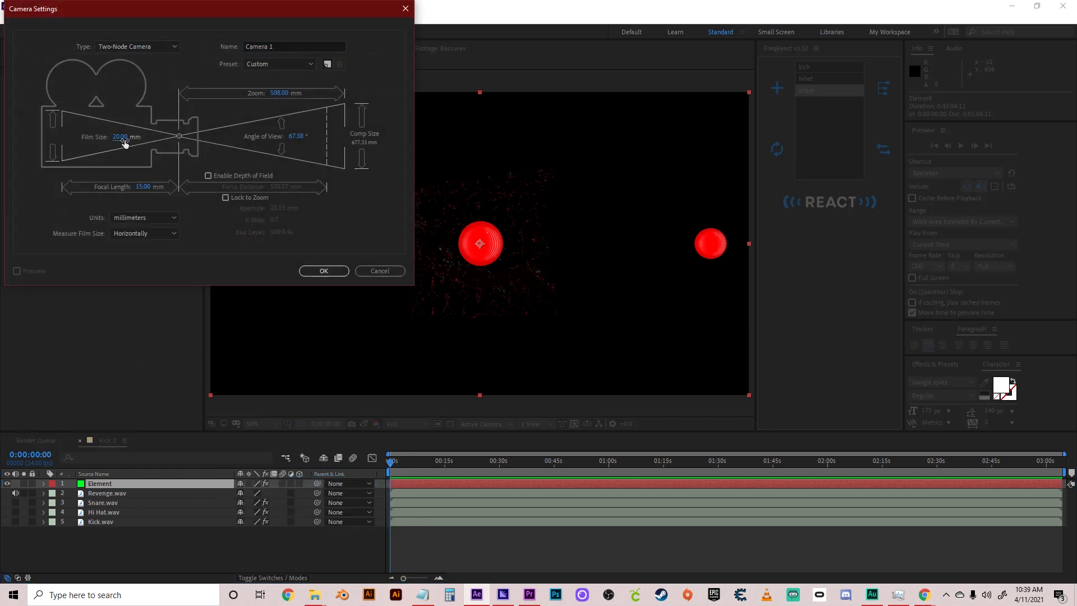
type("15")
key("BackSpace")
key("BackSpace")
type("00")
type("35")
left_click(73, 209)
left_click(150, 189)
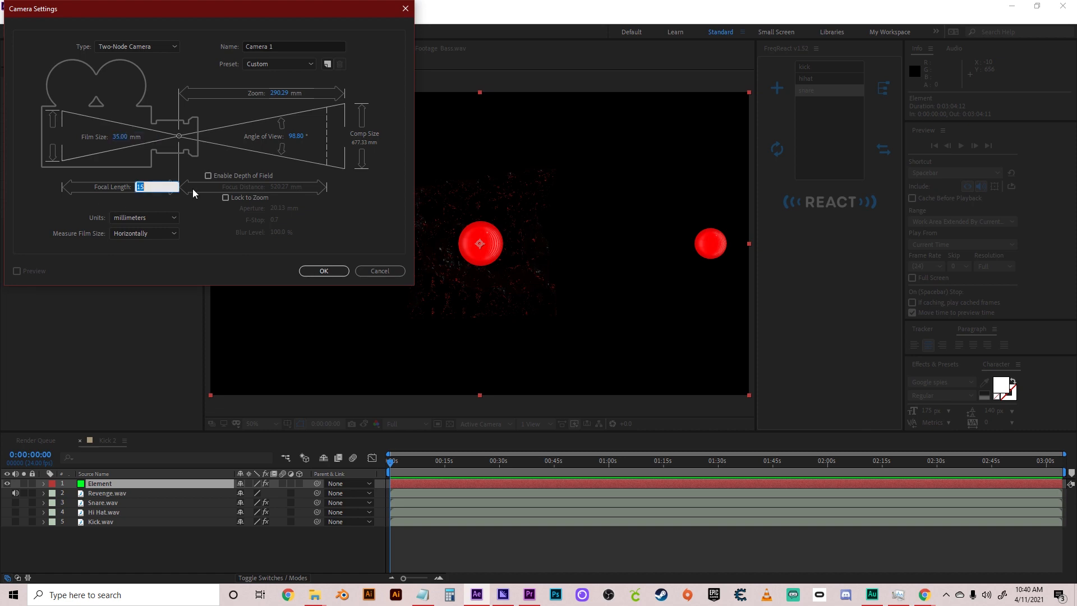
left_click(173, 166)
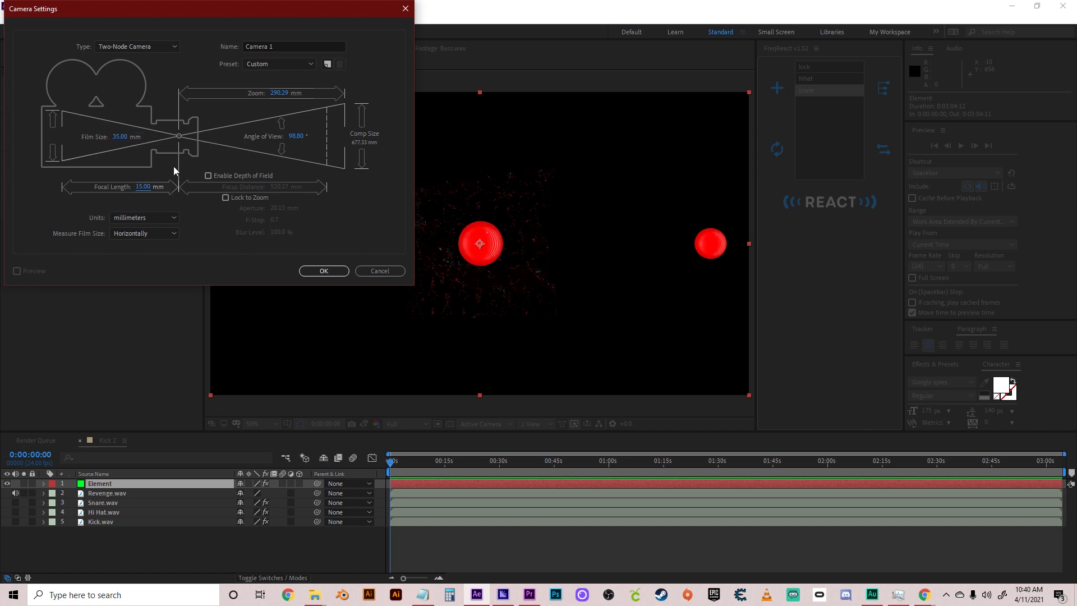
left_click(324, 271)
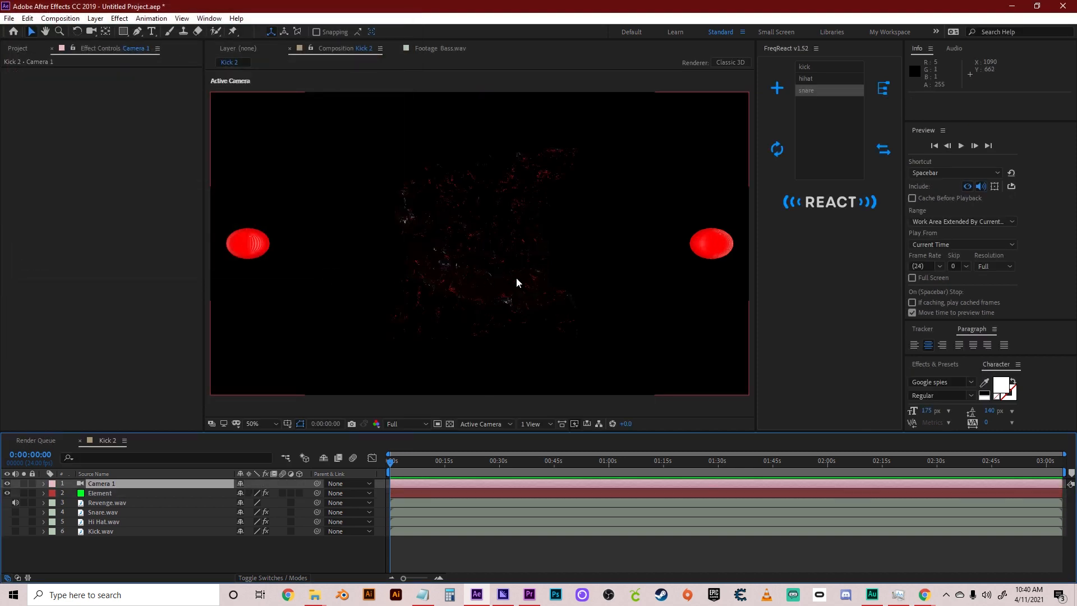
Dolly the camera back from the cube and spheres to a Z position of about -1043
left_click(515, 278)
key("c")
key("c")
key("c")
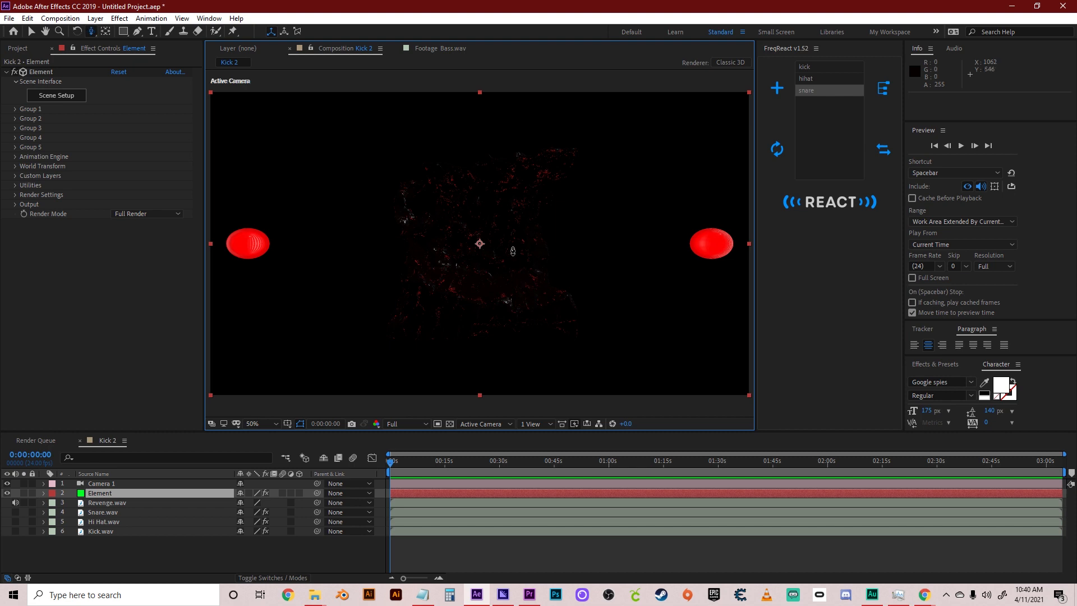
left_click_drag(513, 251, 516, 286)
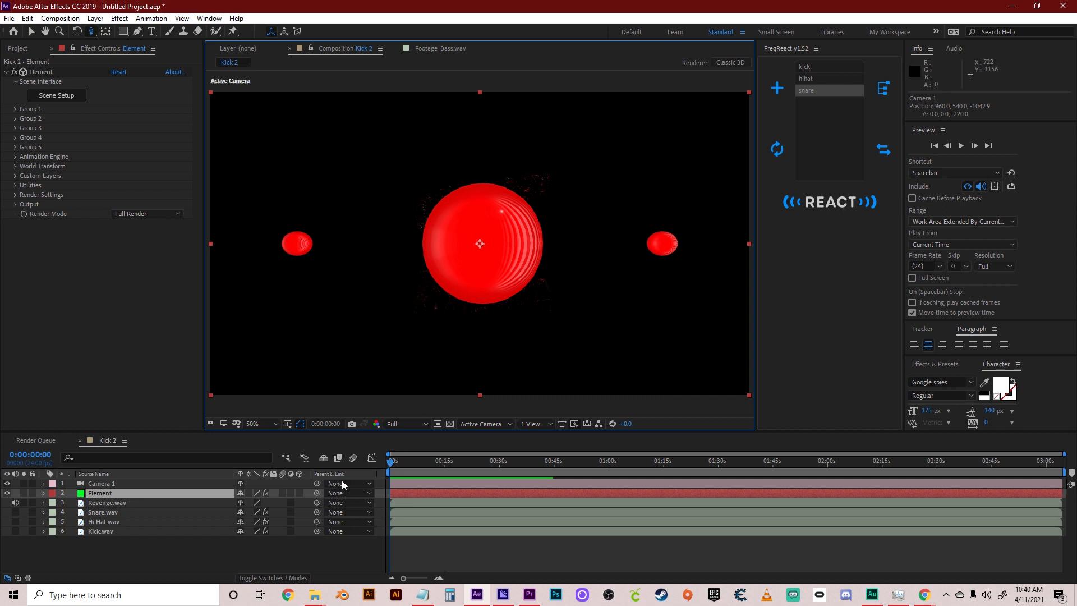
left_click(264, 556)
left_click(96, 493)
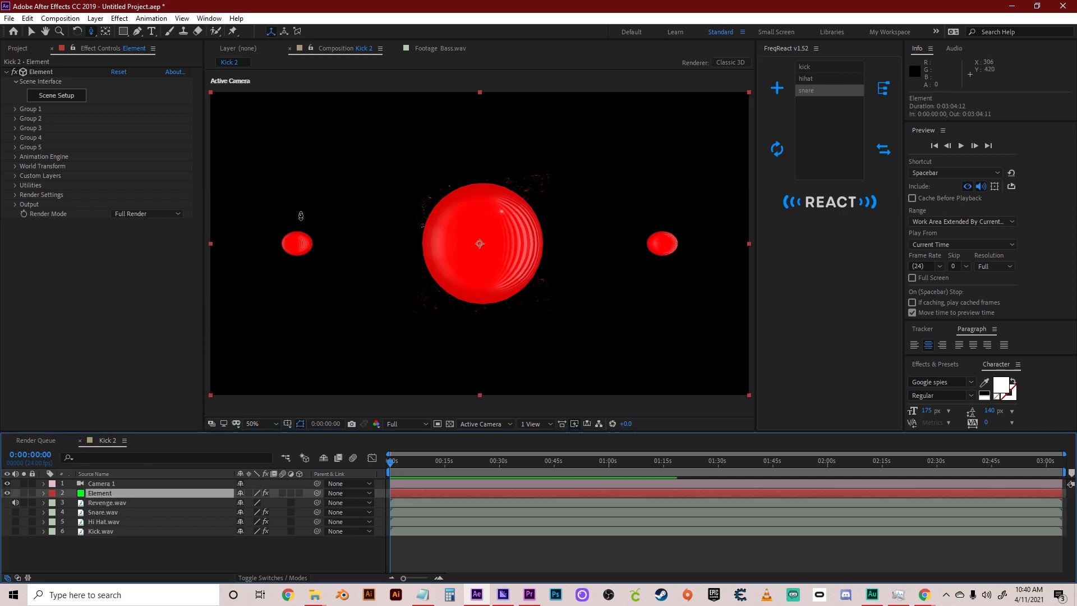
left_click(85, 298)
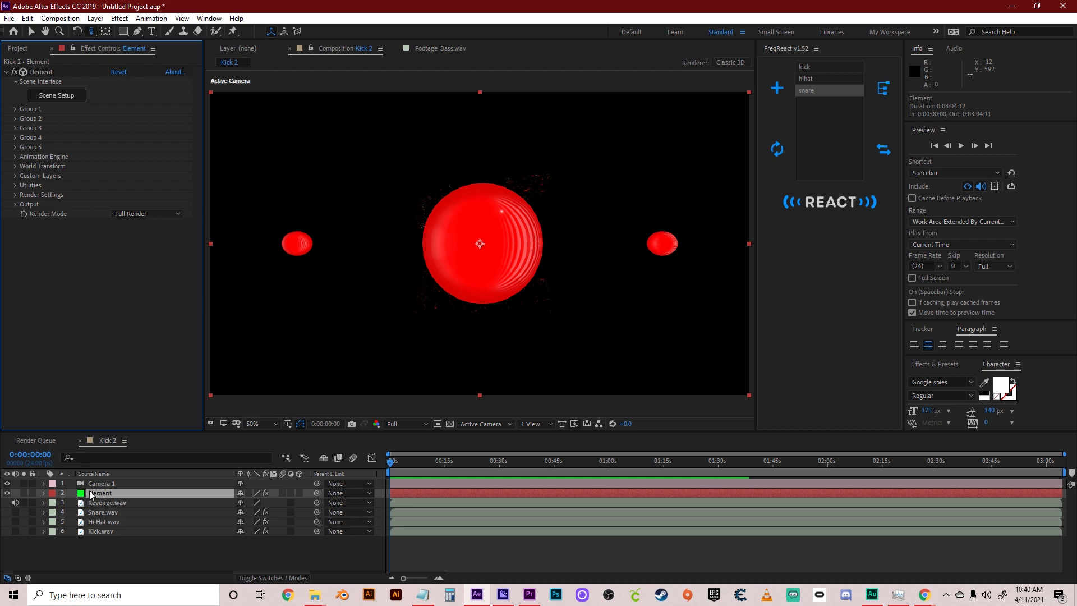
left_click(106, 484)
left_click(114, 559)
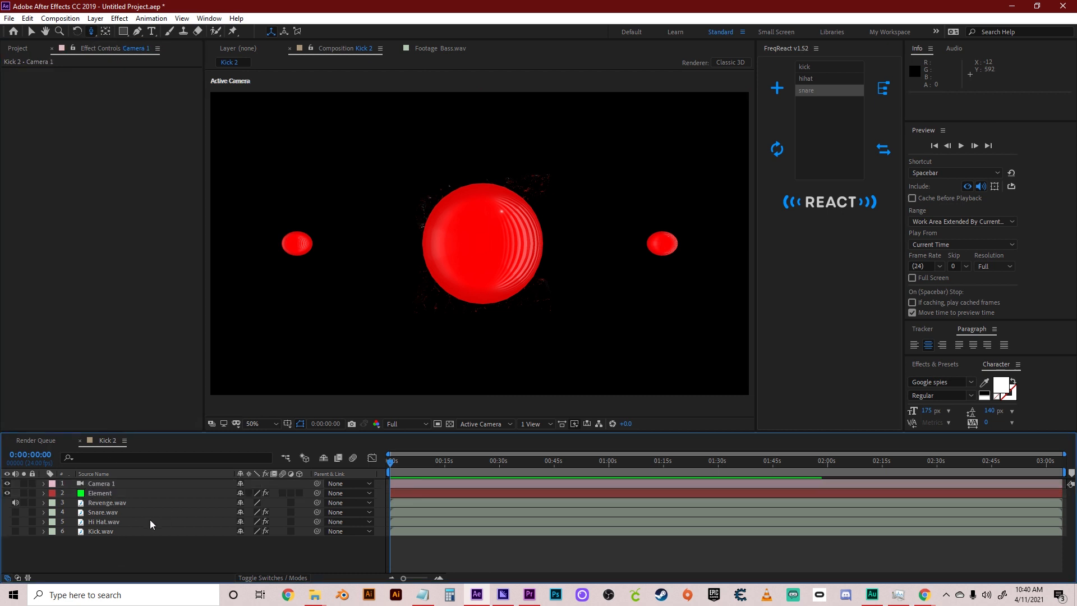
Reveal the Particle Replicator rotation properties of group 2 in the Element layer's effect and select its Y Rotation
left_click(108, 492)
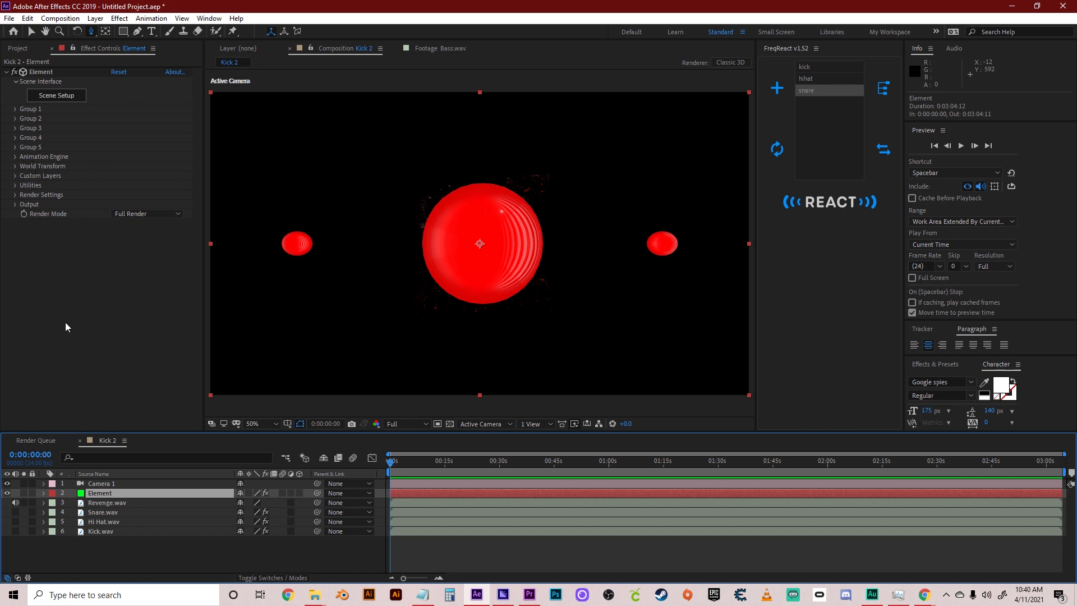
left_click(44, 493)
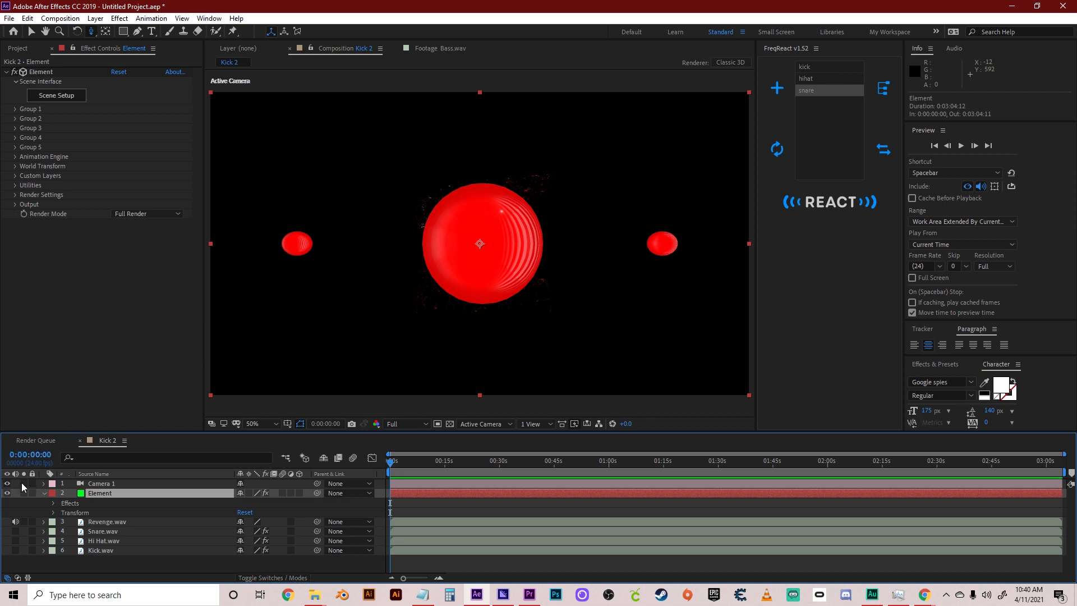
left_click(53, 503)
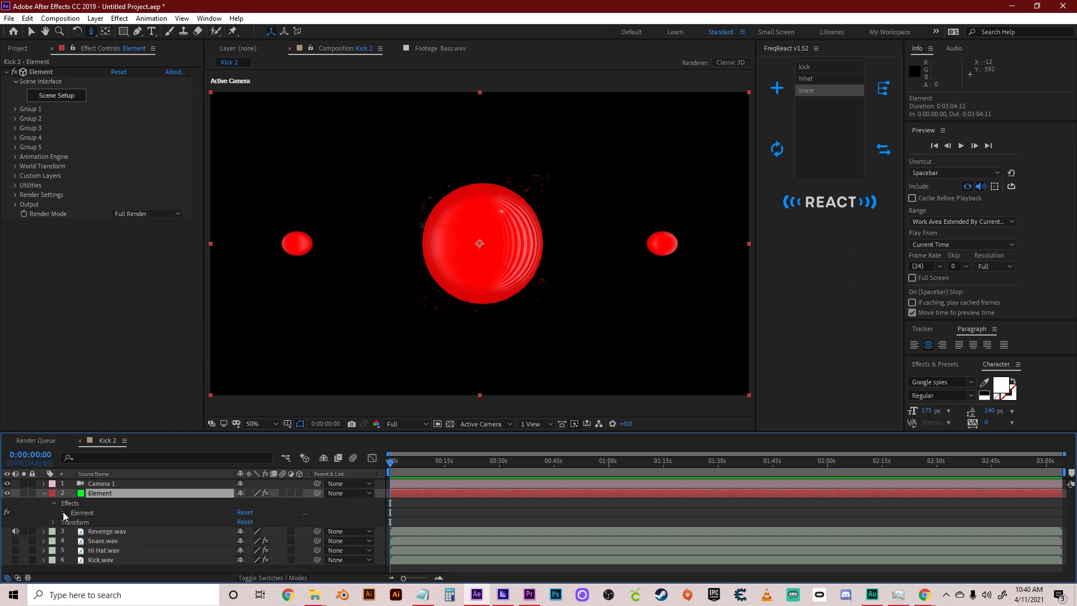
left_click(63, 513)
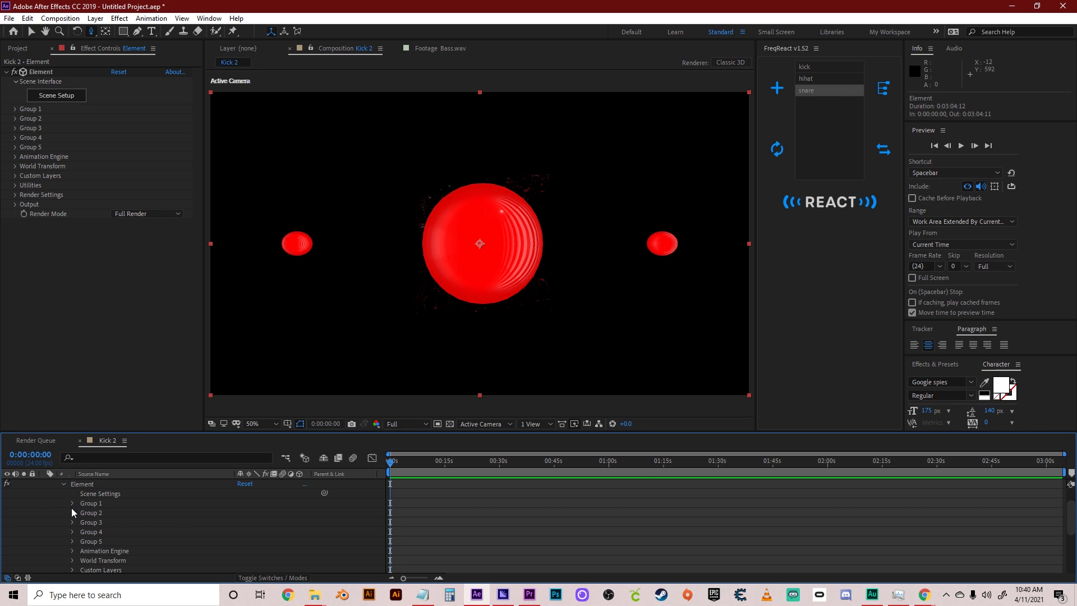
left_click(72, 513)
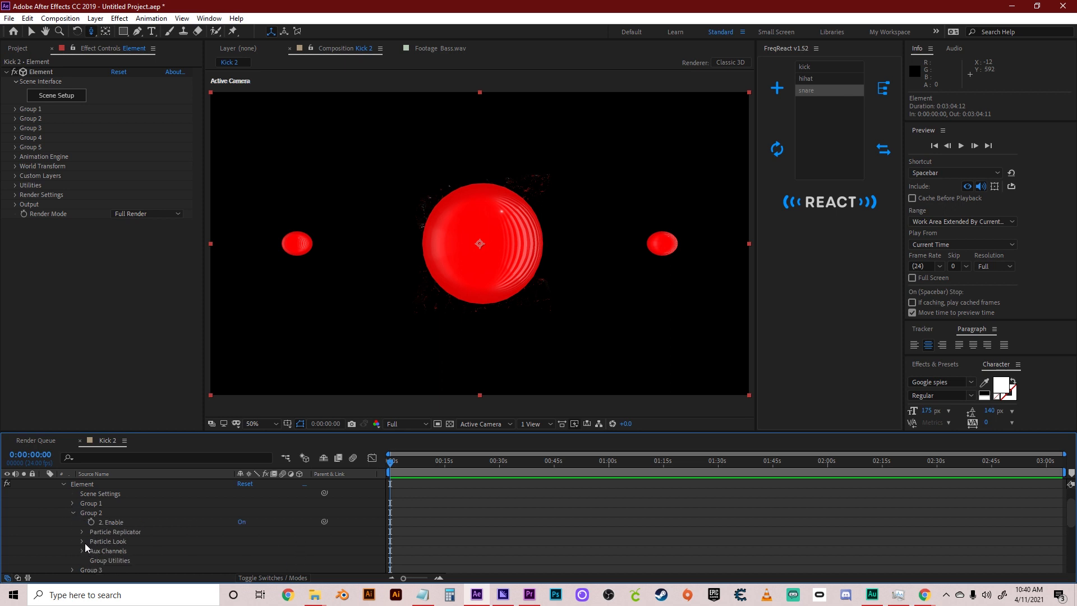
left_click(94, 513)
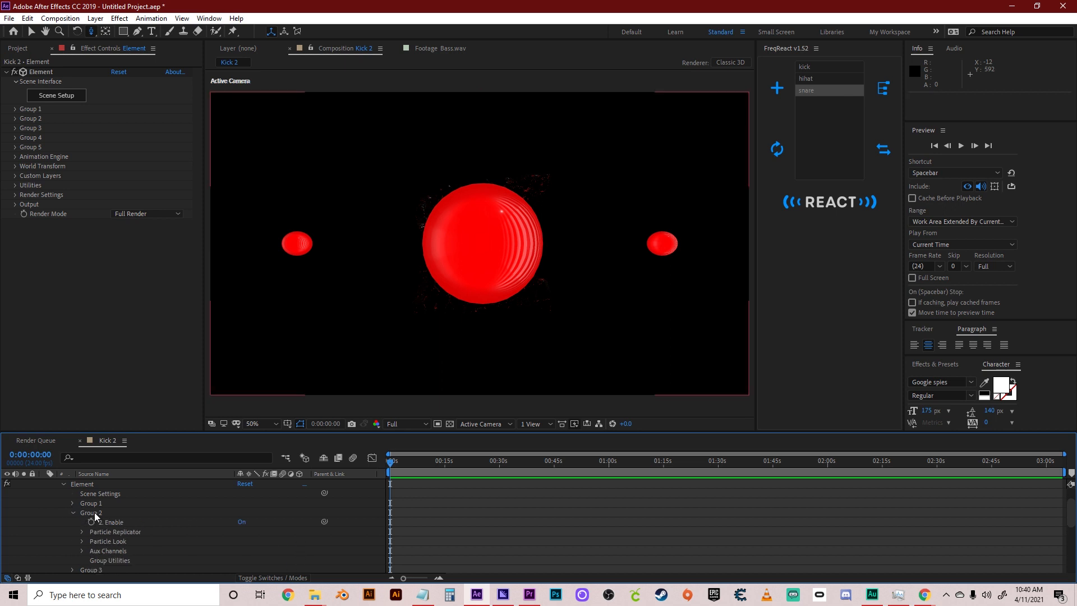
left_click(81, 531)
scroll(112, 530, "down", 2)
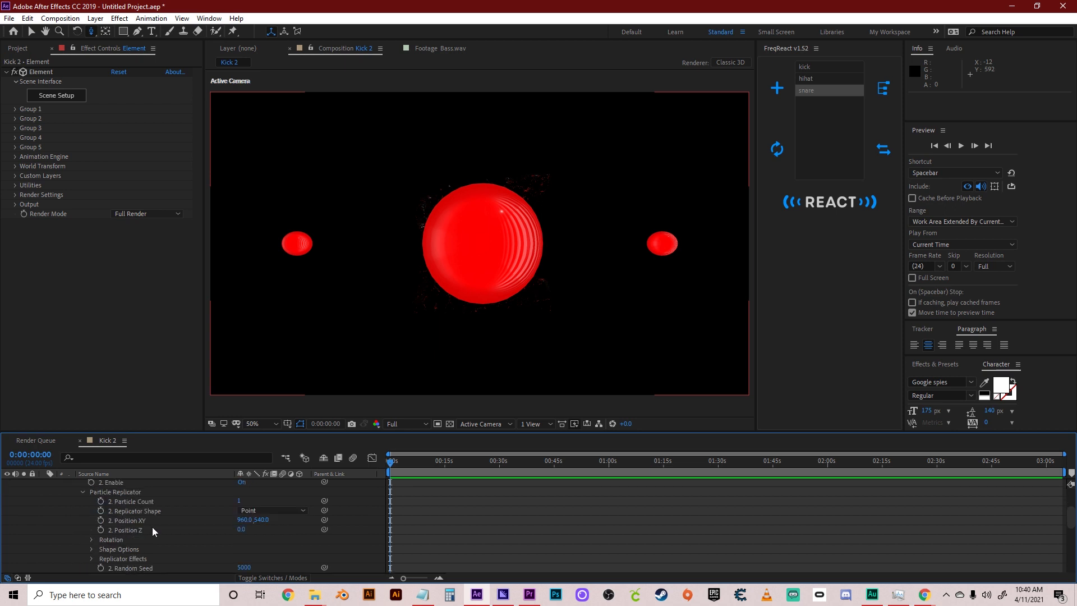
scroll(181, 520, "down", 3)
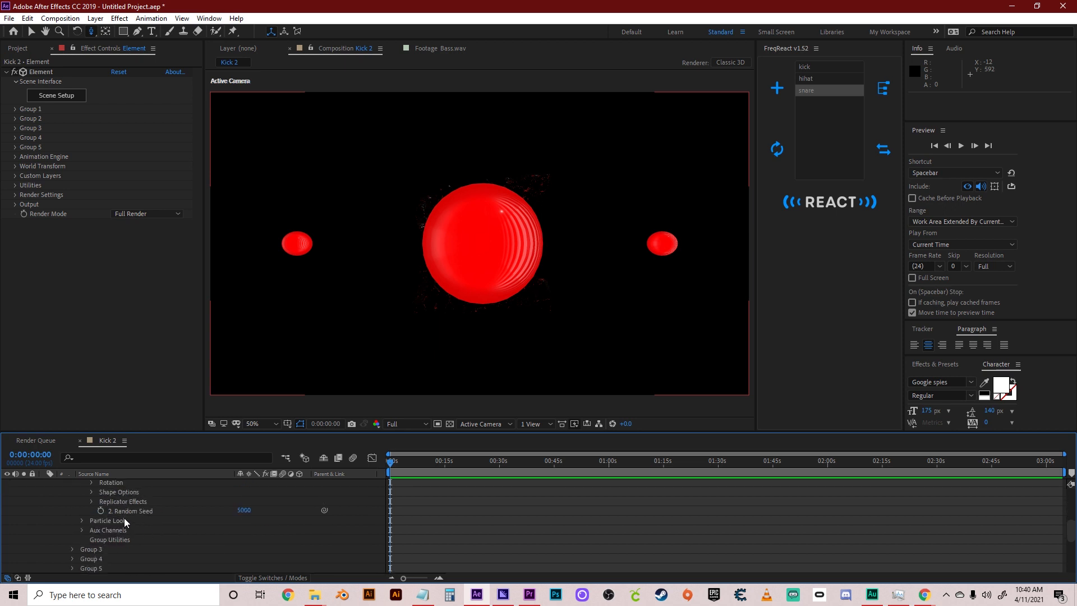
left_click(91, 482)
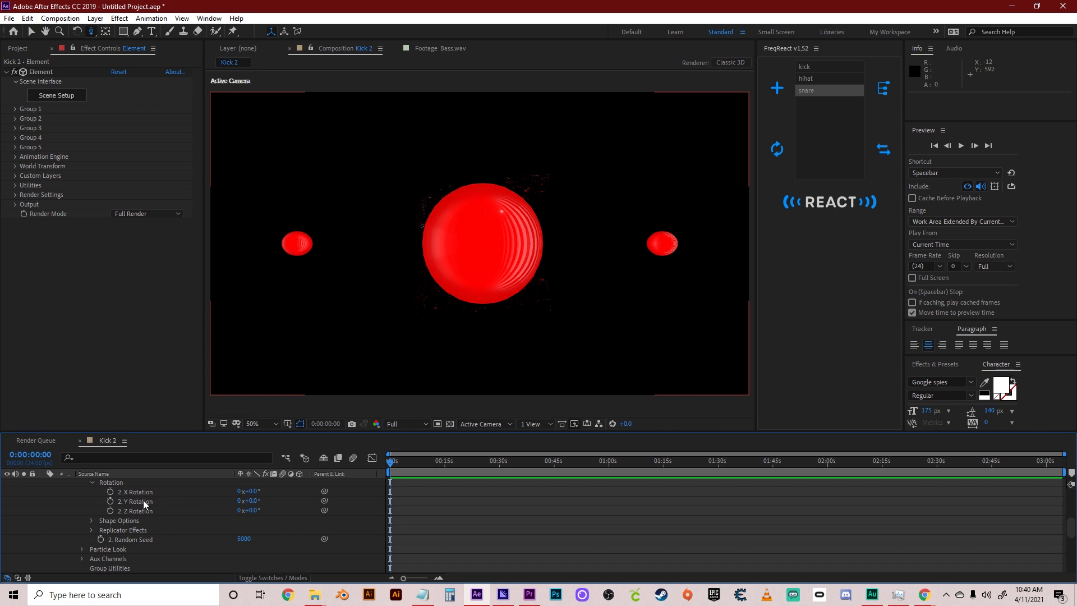
left_click(142, 501)
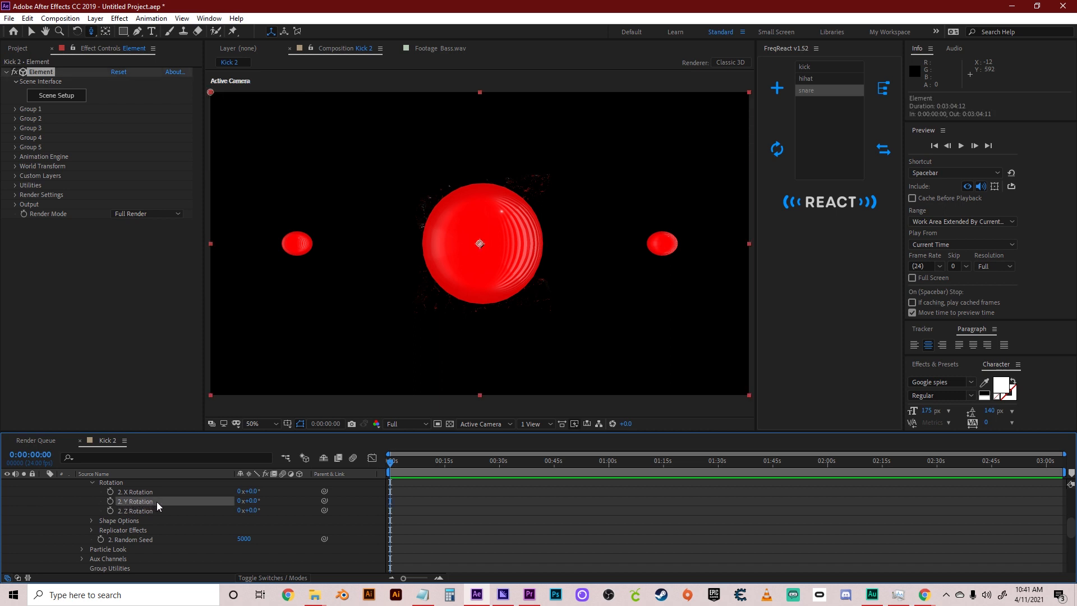
Move to about 0:00:21:13 and apply a Pulse reactor driven by the hihat profile to group 2's Y Rotation
left_click_drag(433, 462, 468, 469)
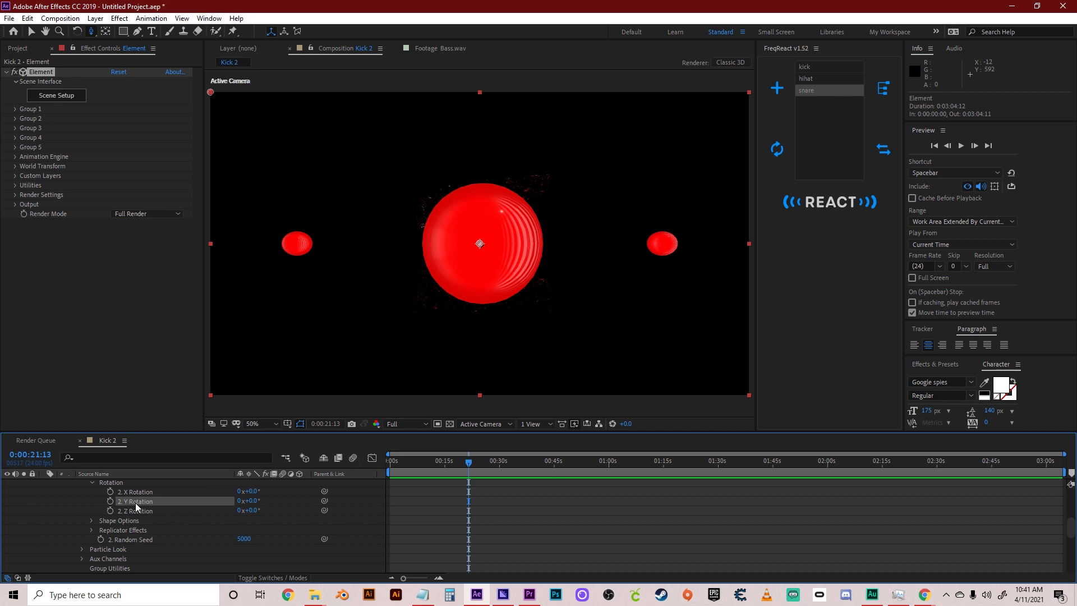
left_click(809, 79)
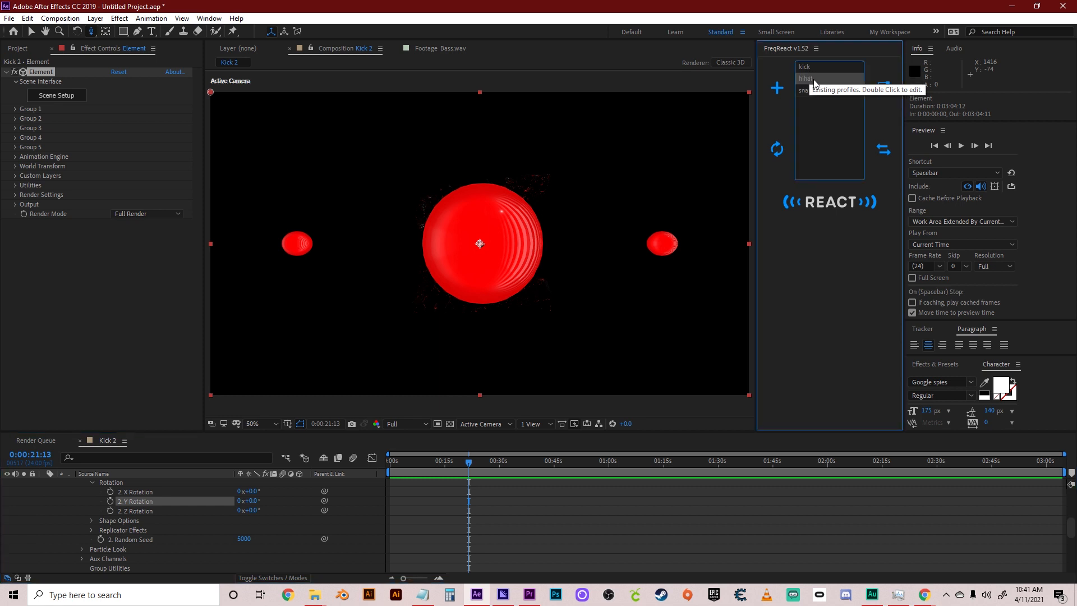
left_click(198, 501)
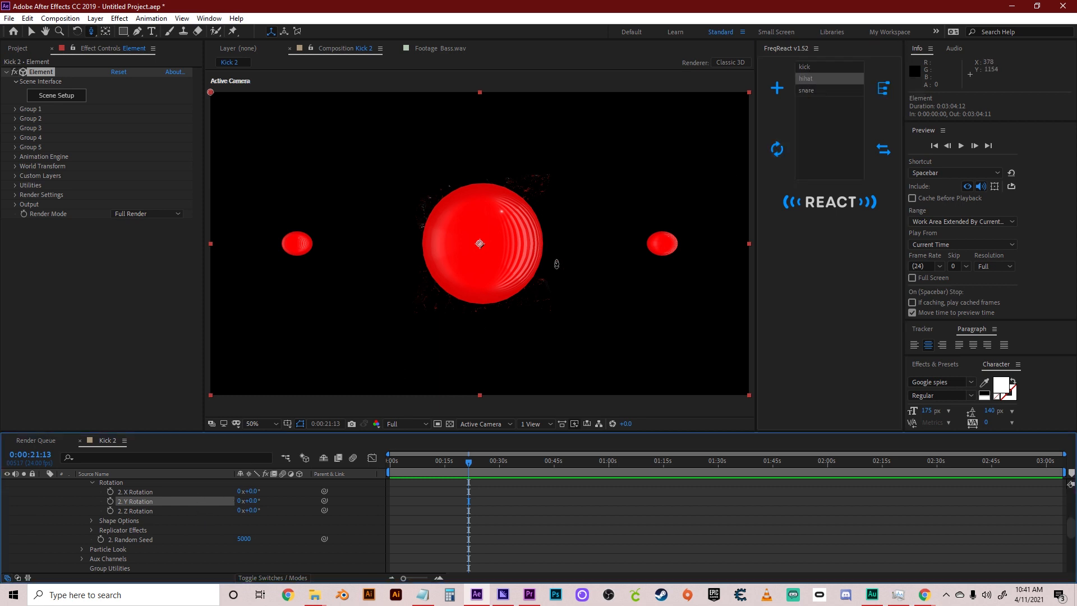
left_click(813, 77)
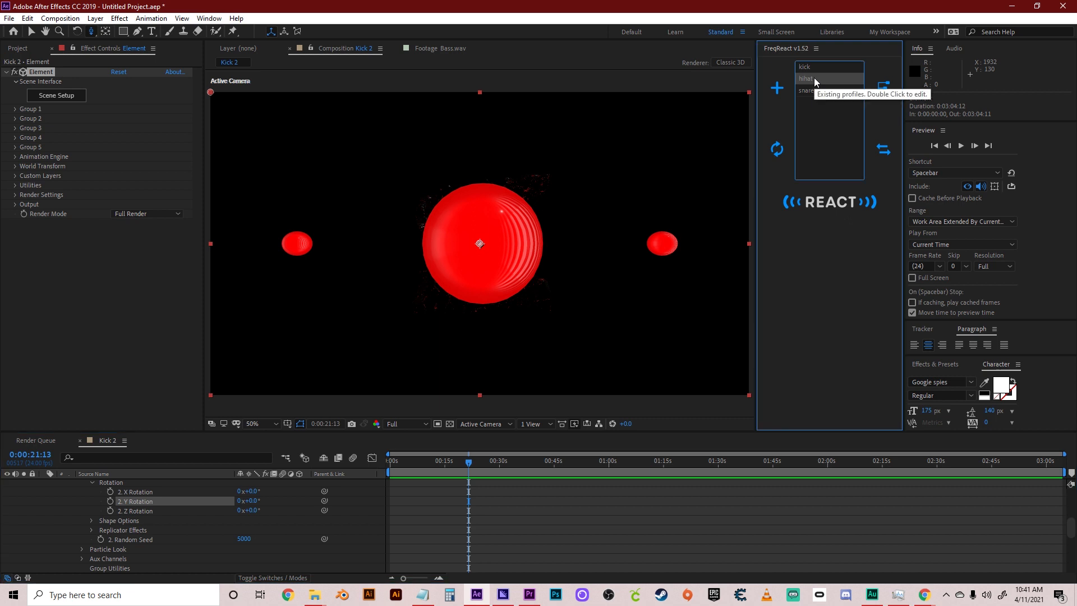
left_click(826, 207)
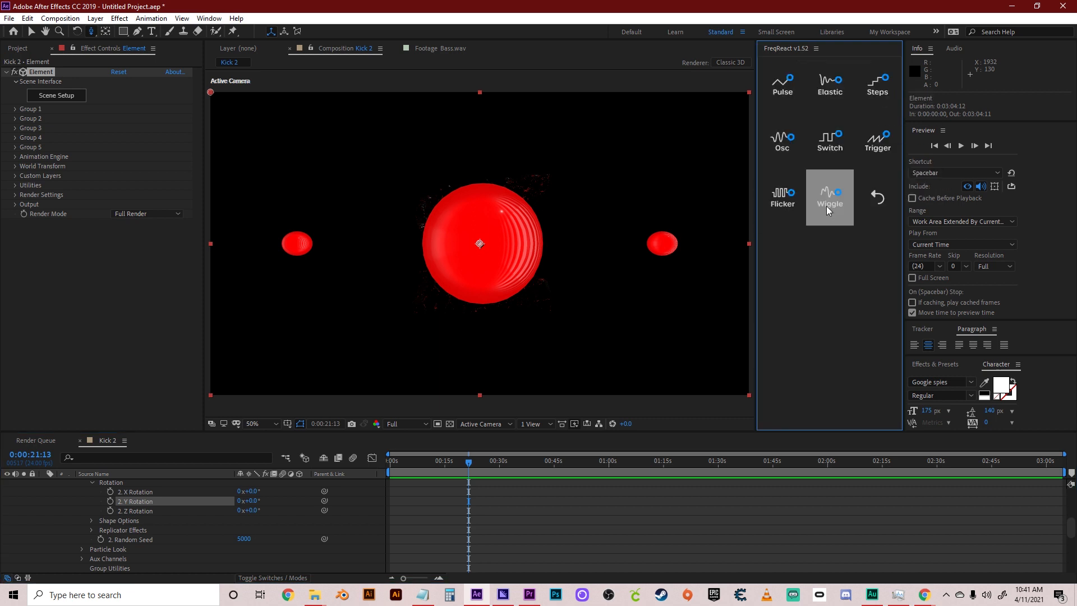
left_click(781, 88)
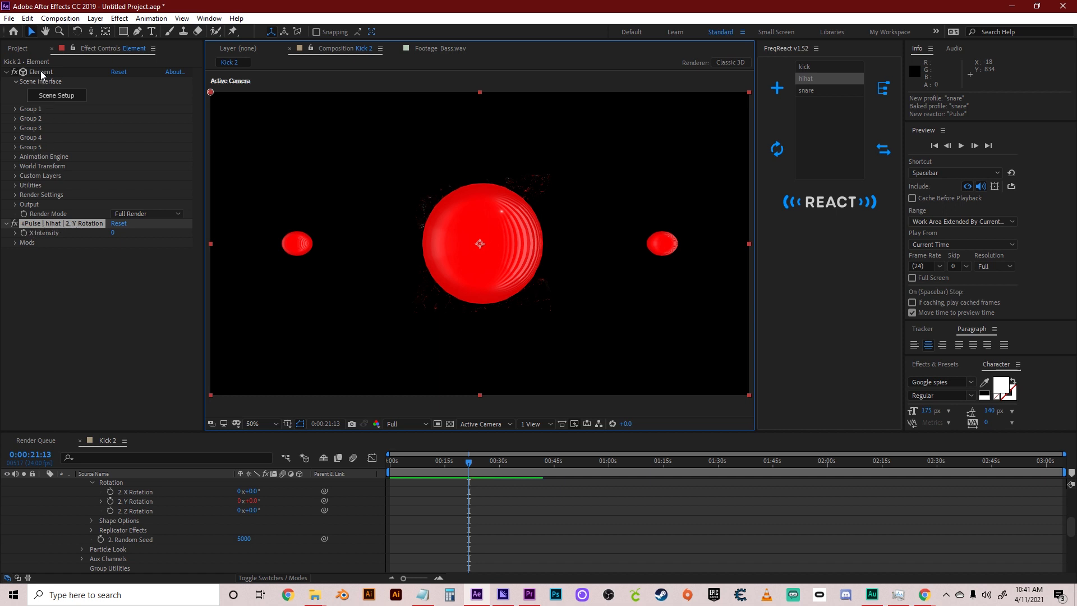
Rename the hihat Pulse reactor on the Element layer to BALLS HIHAT ROTATION
left_click(79, 224)
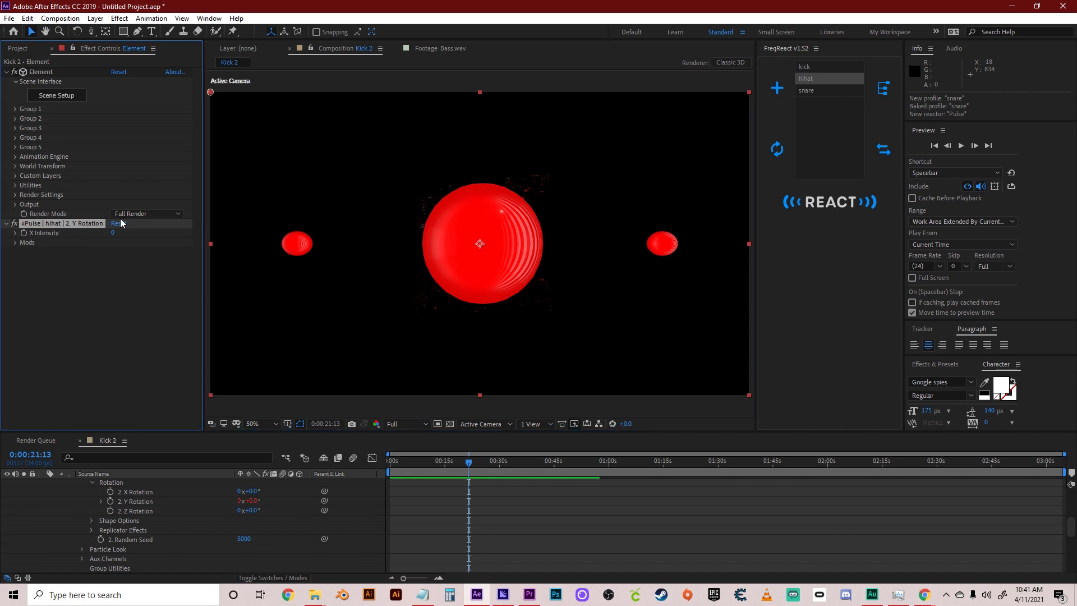
key("Return")
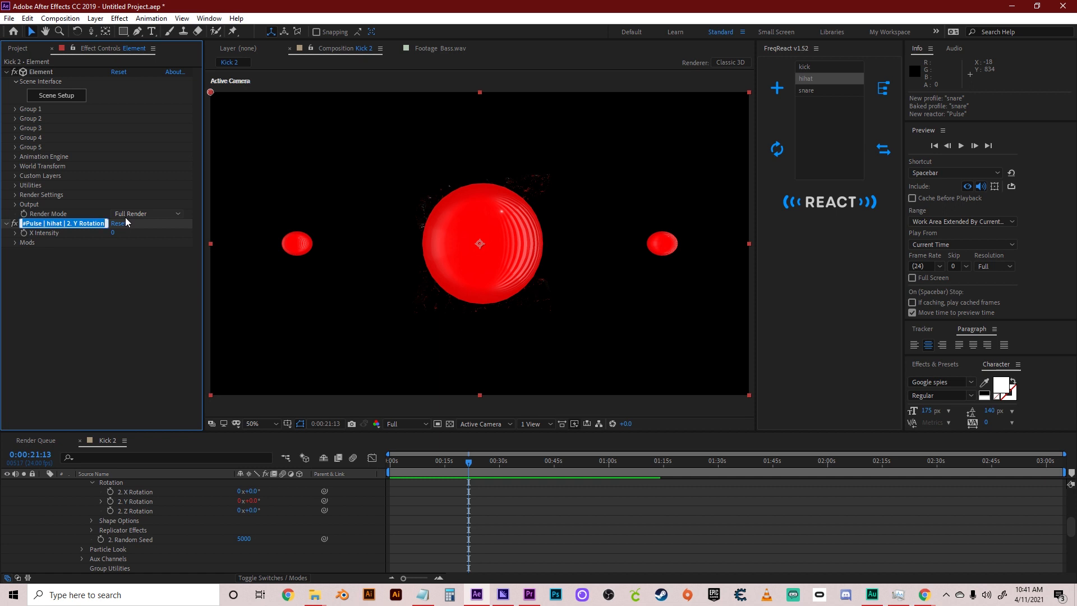
type("BALL")
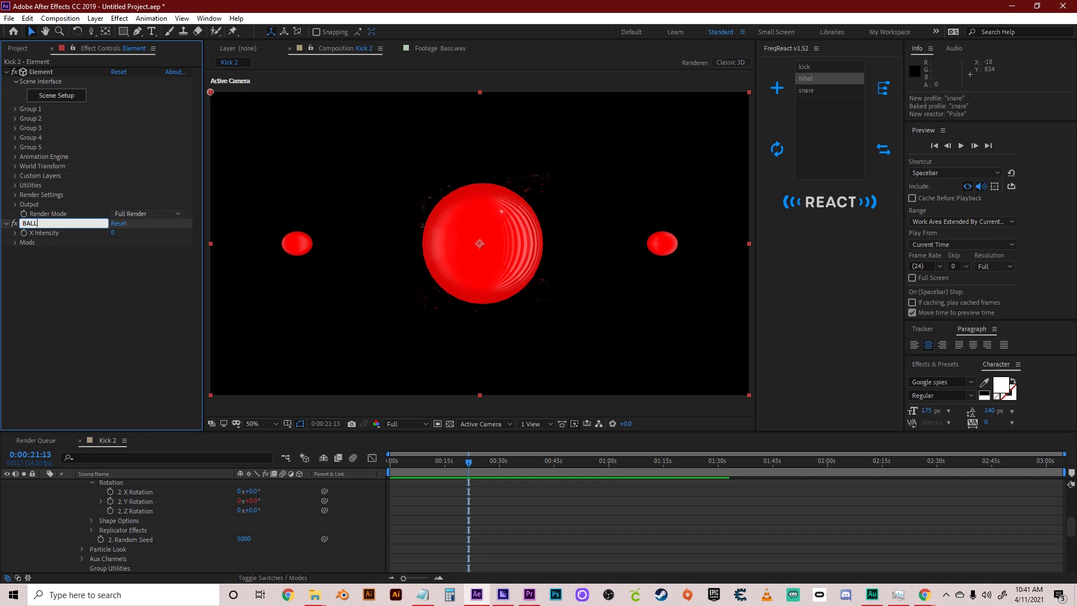
type("S HIHAT ROTATION")
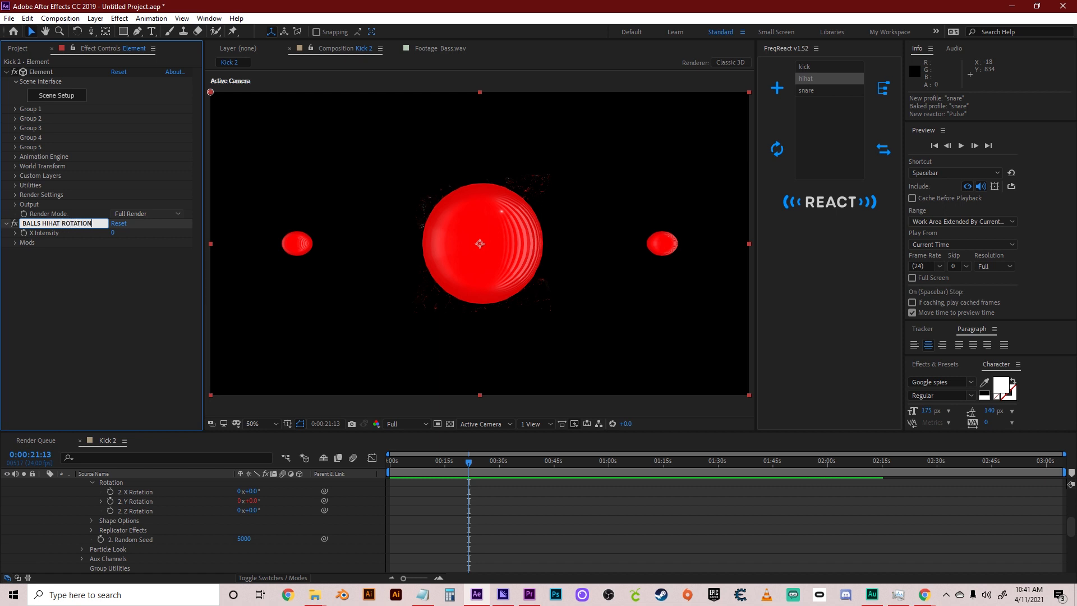
key("Return")
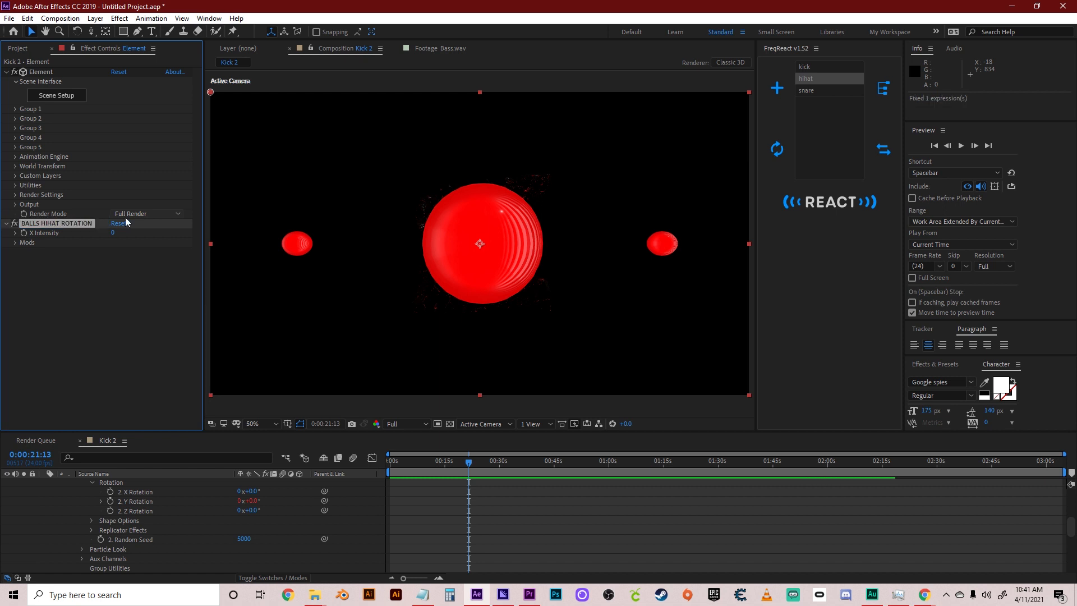
Set the BALLS HIHAT ROTATION reactor's X Intensity to 100, expand its Mods and preview the sphere rotation
left_click(116, 234)
type("50")
key("Return")
left_click_drag(122, 237, 124, 237)
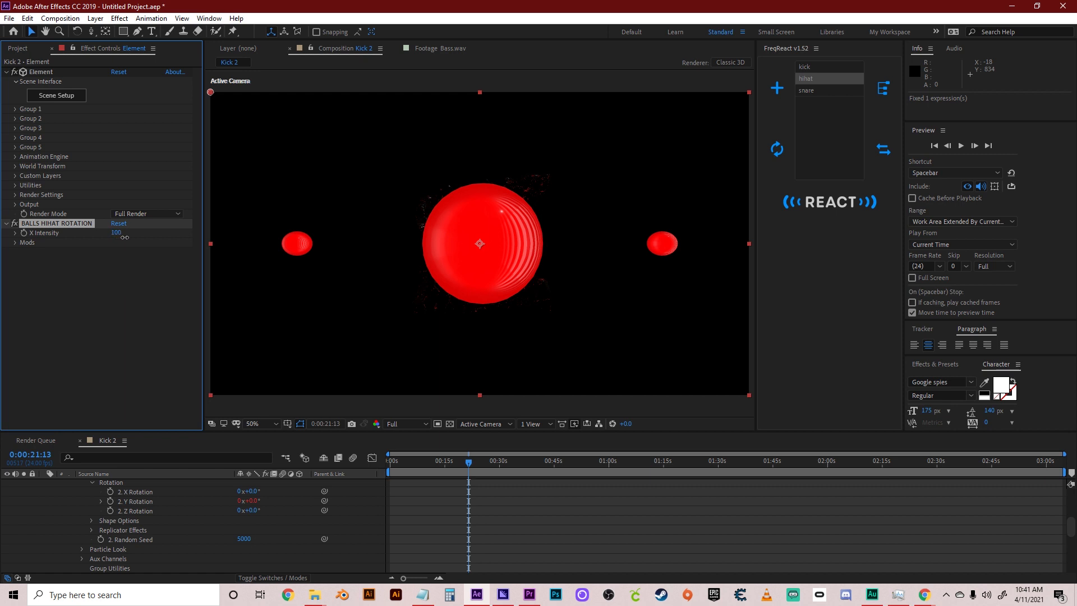
left_click(15, 243)
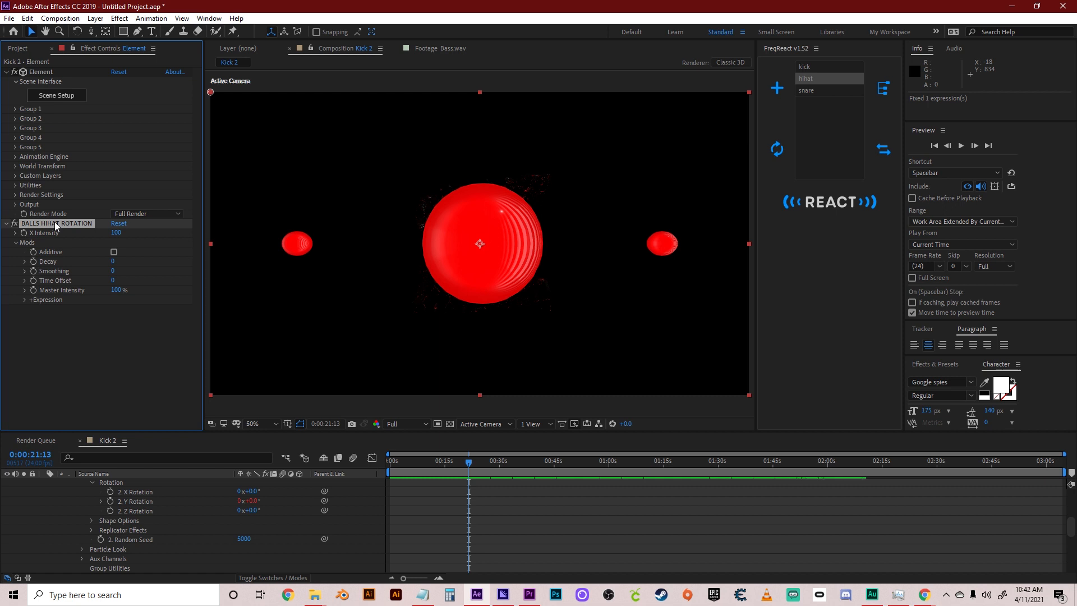
key("space")
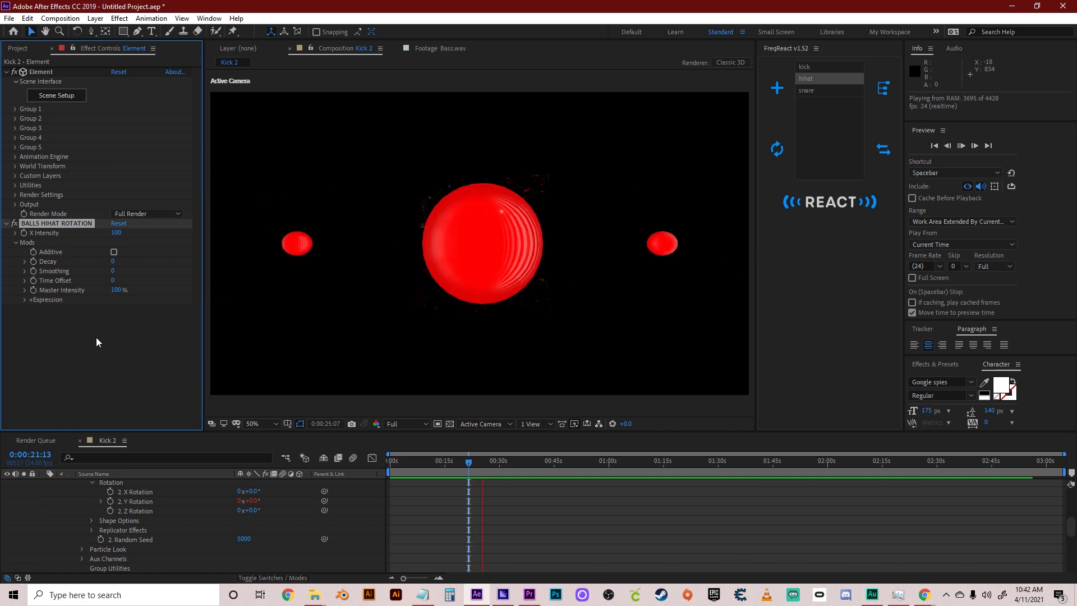
left_click(329, 321)
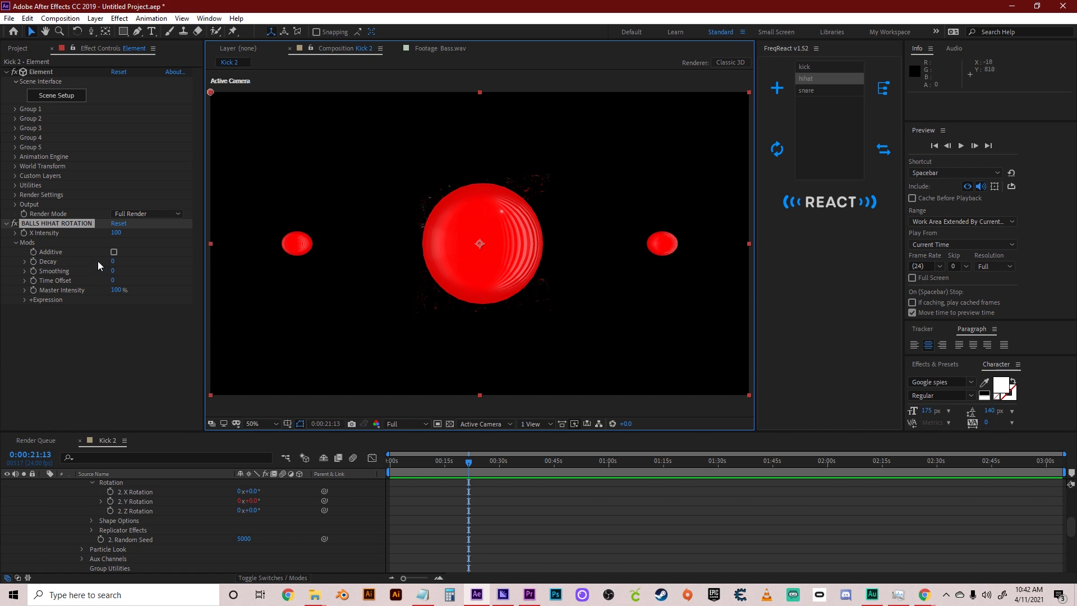
Enable the Additive mod on the BALLS HIHAT ROTATION reactor and preview the orbiting spheres
left_click(55, 252)
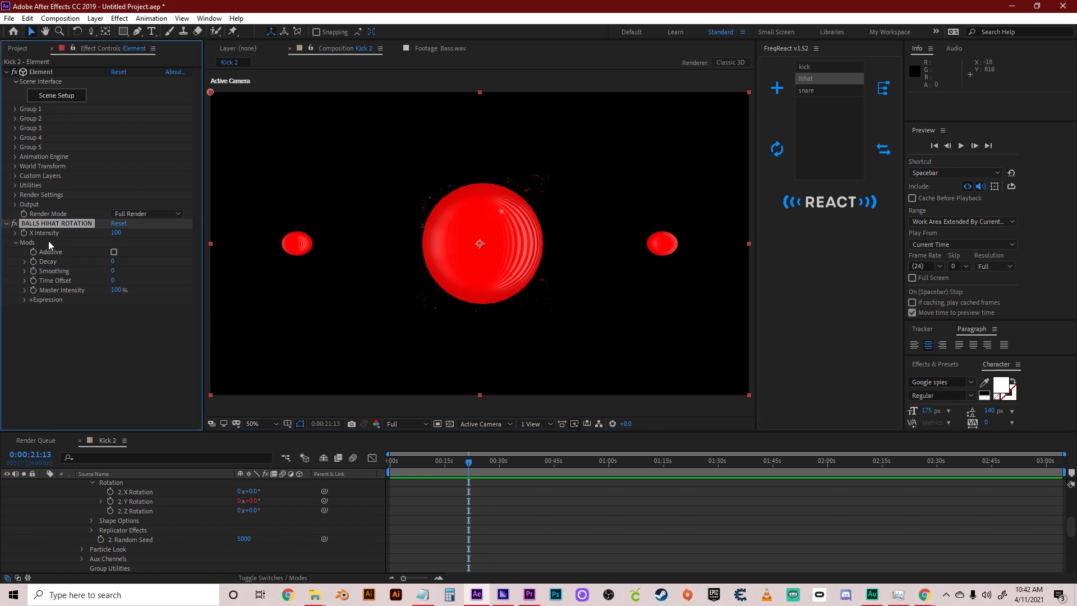
left_click(114, 253)
left_click(102, 332)
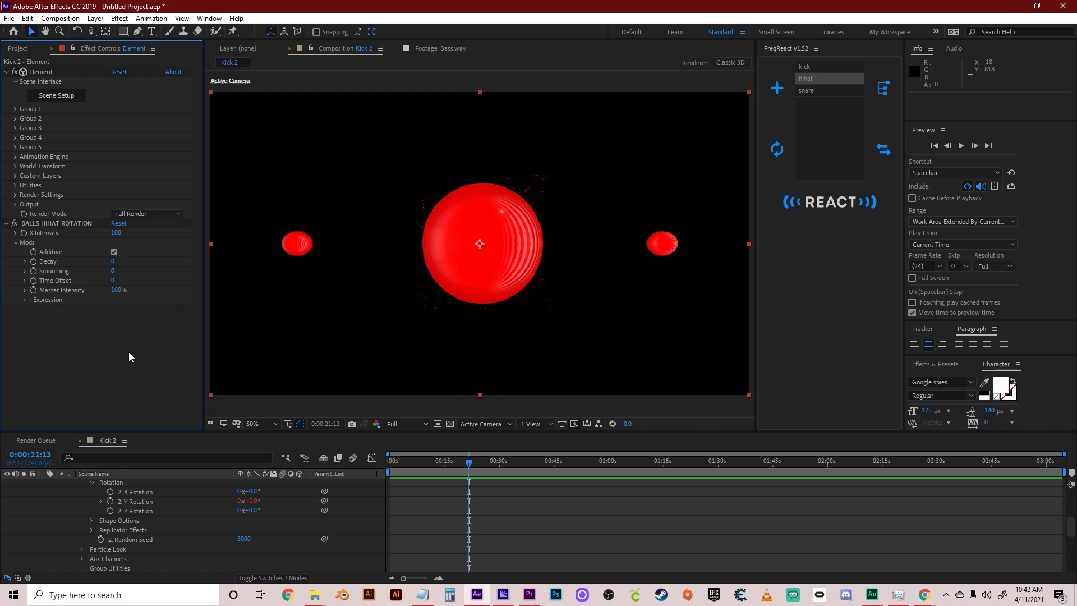
key("space")
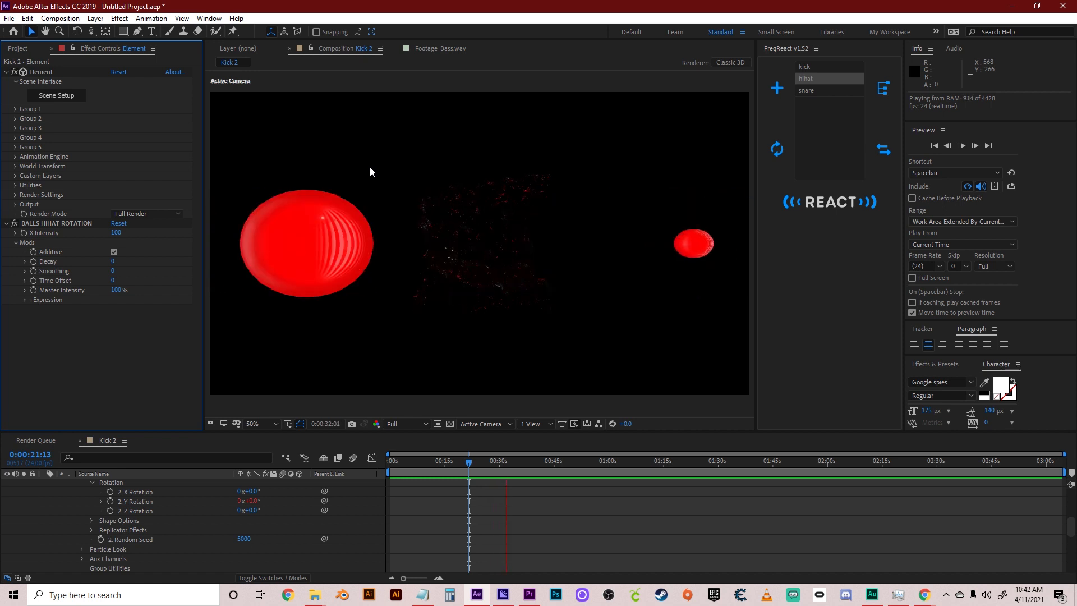
left_click(370, 187)
key("space")
left_click(367, 251)
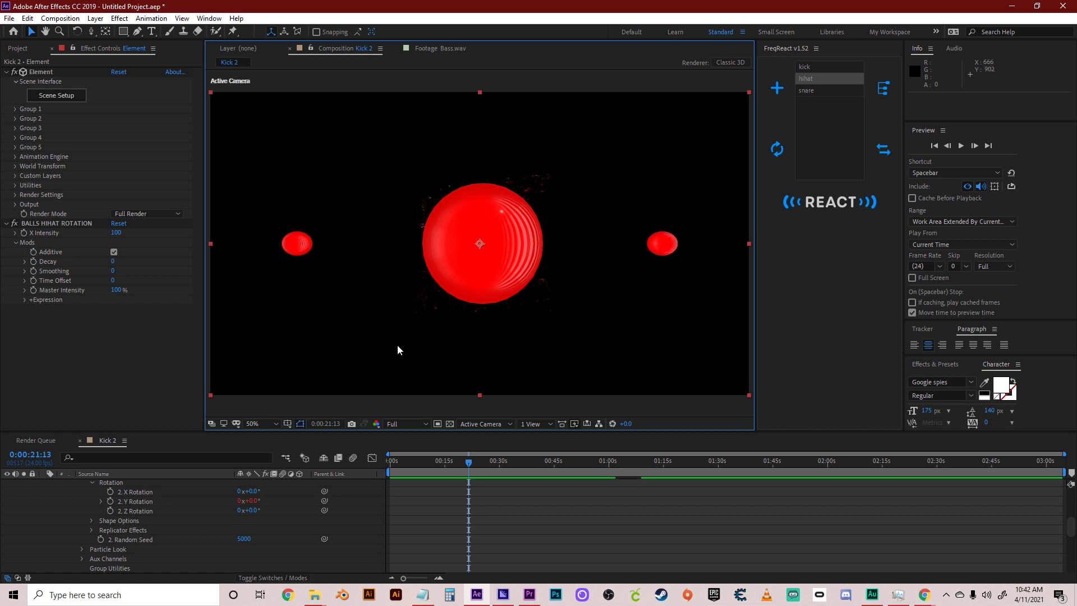
Collapse the Element layer and add a red, shadow-casting spot light with 60% intensity, 126° cone angle and smooth falloff
left_click(59, 223)
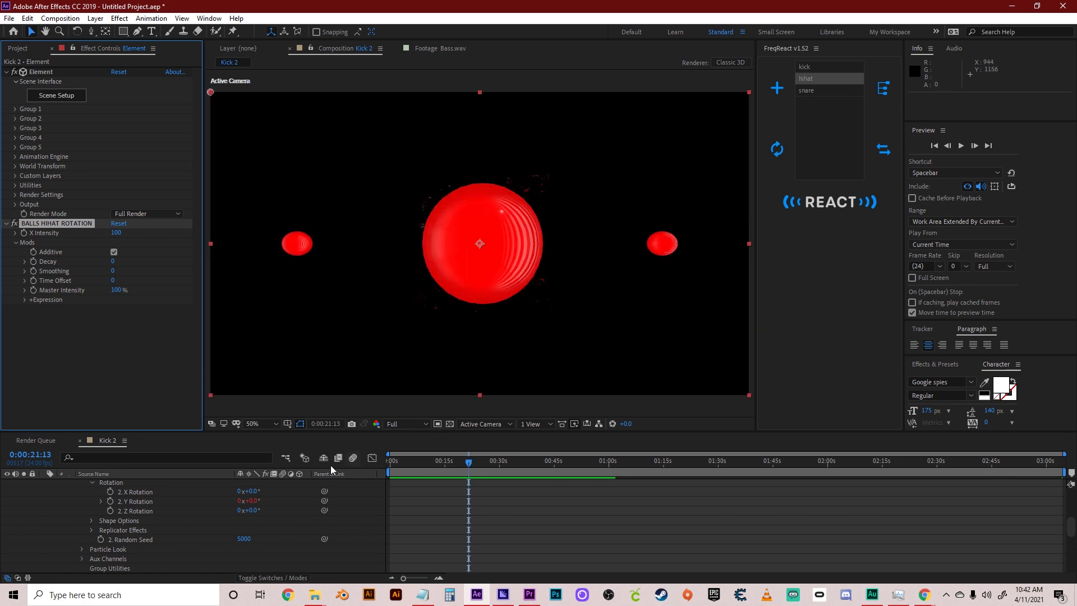
scroll(181, 530, "up", 5)
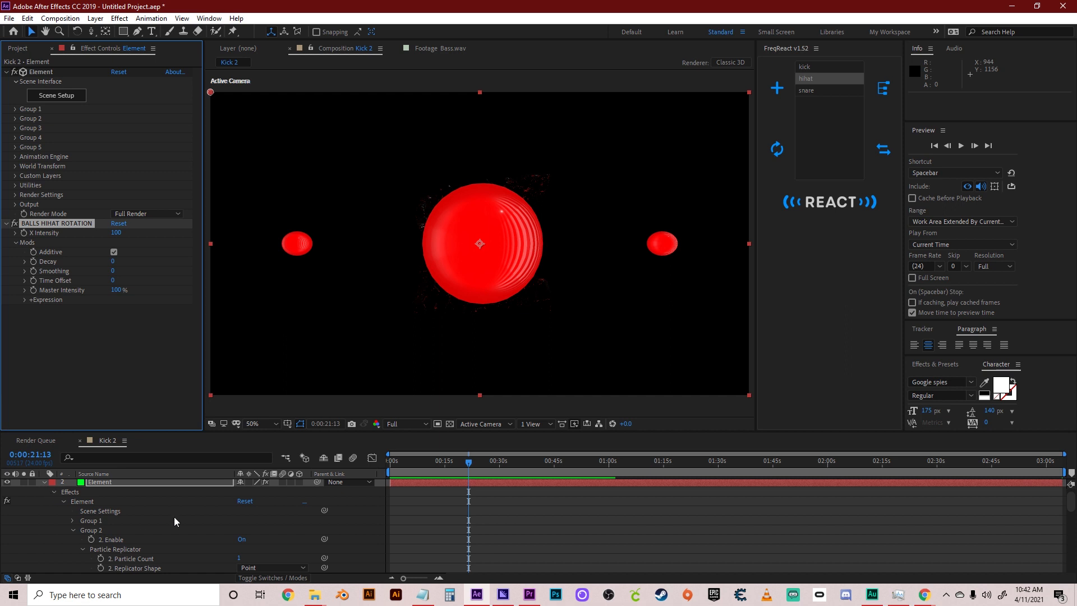
scroll(178, 517, "down", 2)
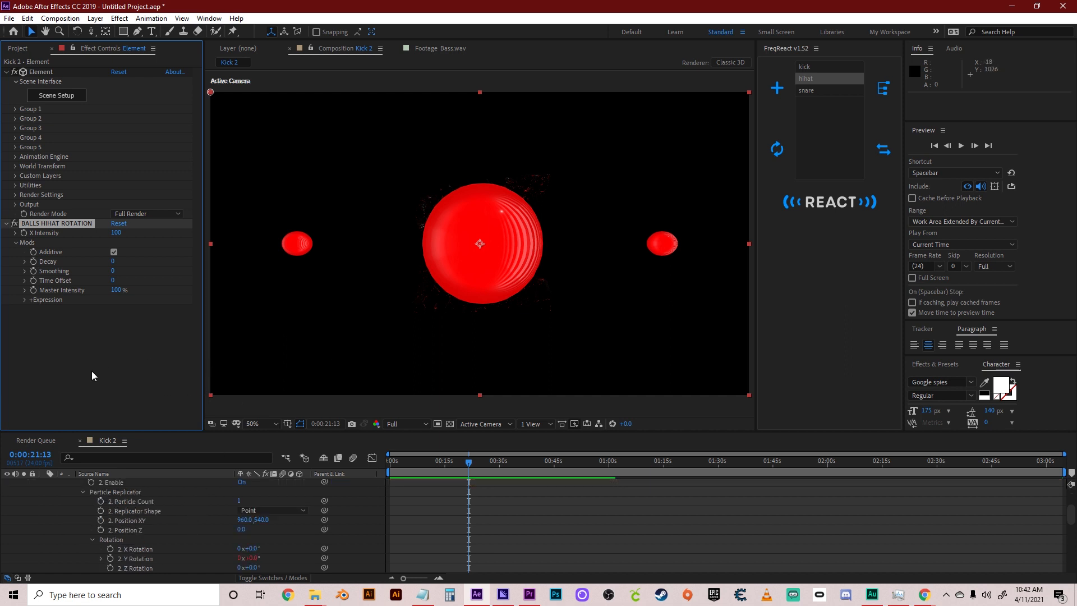
scroll(79, 527, "up", 3)
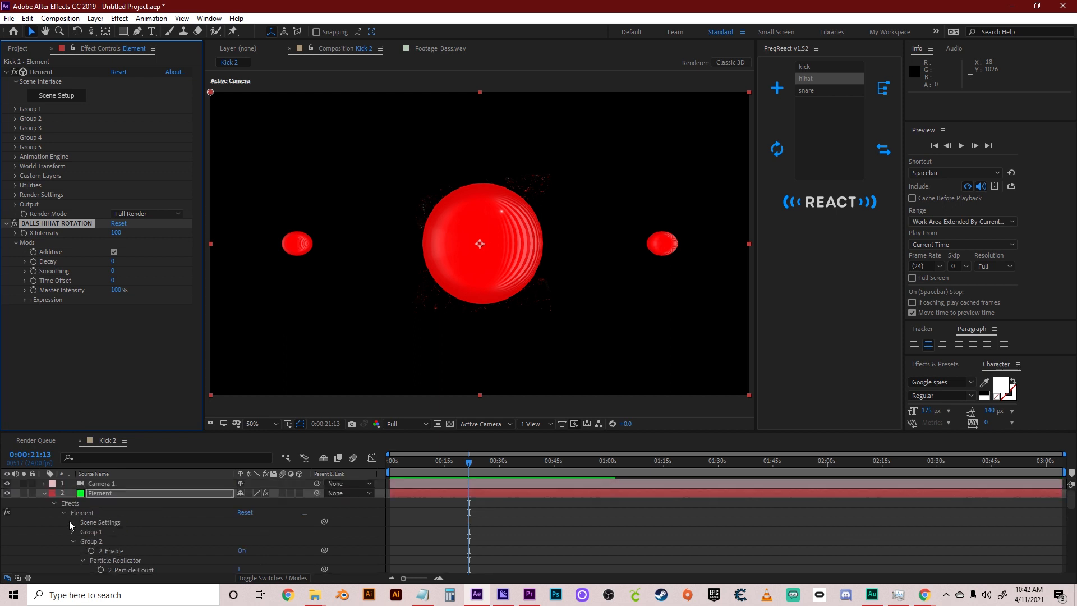
left_click(43, 493)
right_click(283, 553)
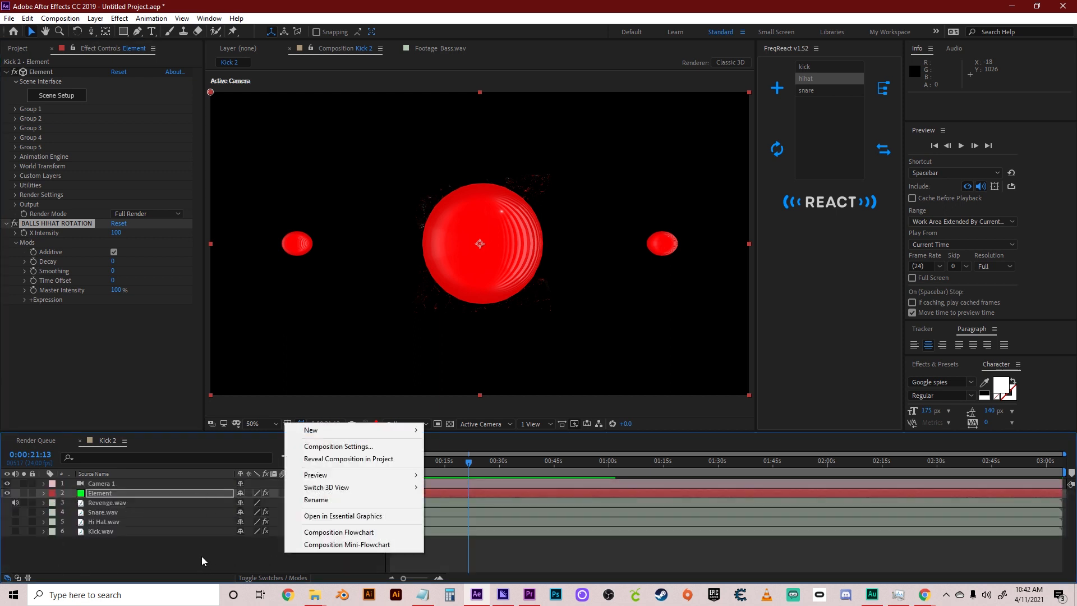
mouse_move(359, 430)
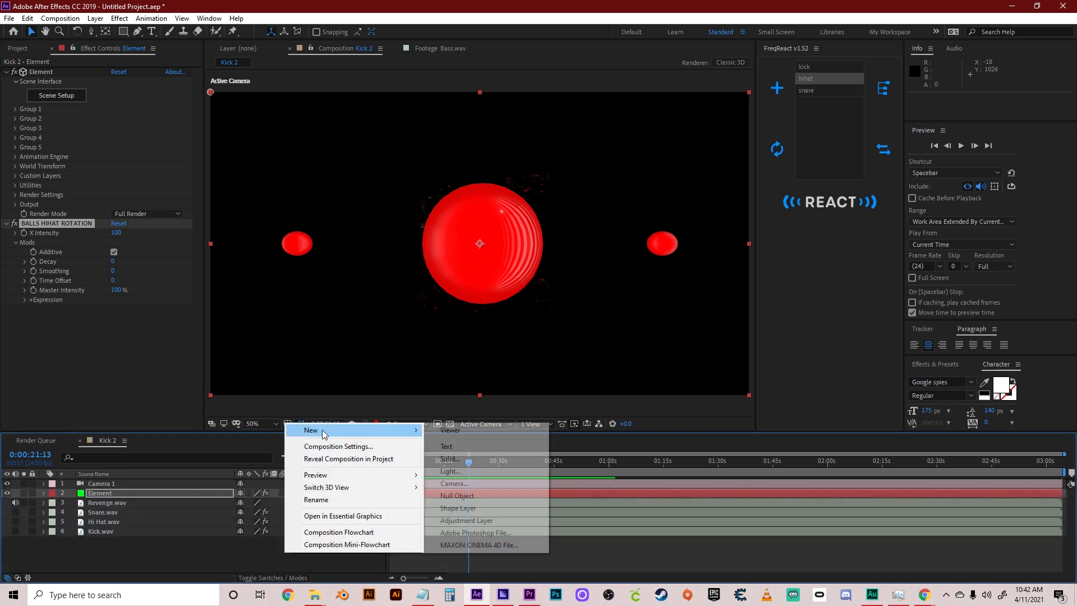
left_click(471, 470)
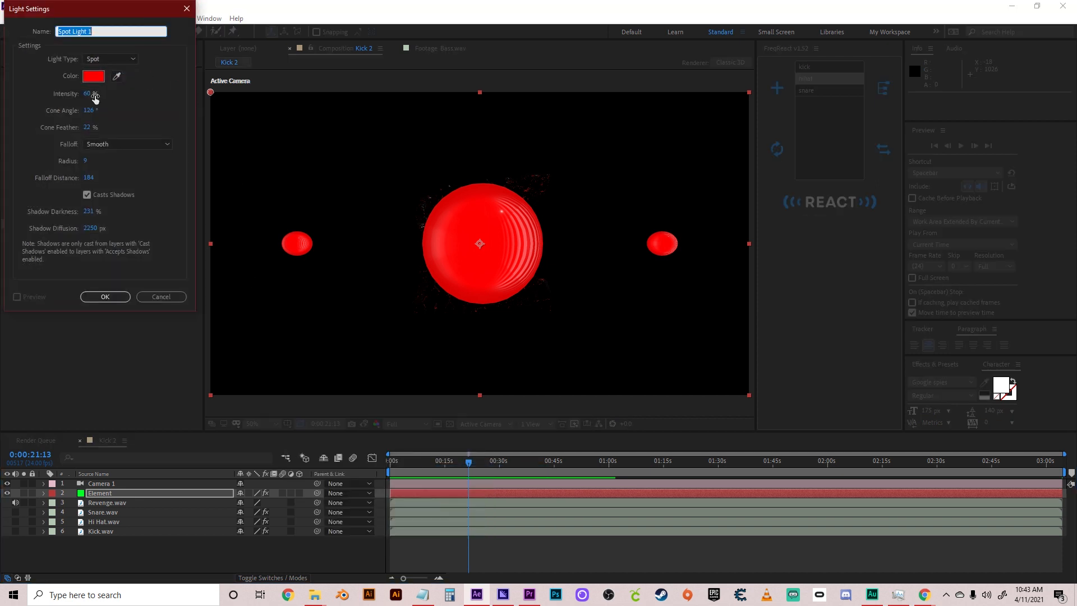
left_click(108, 298)
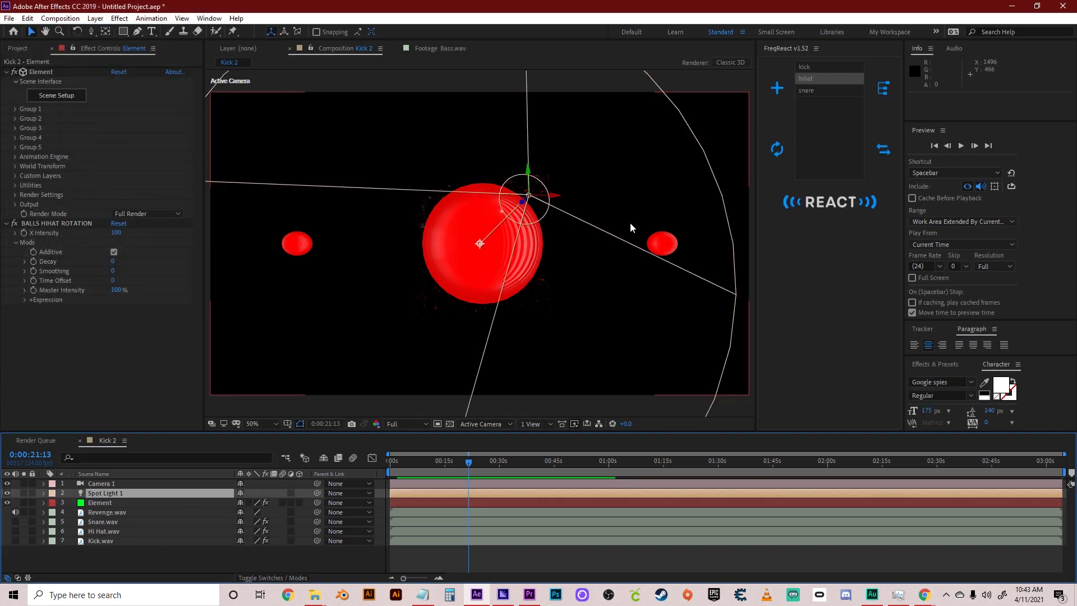
Using two horizontal views with one set to Custom View 1, move the spot light to about 1808, -178, -797
left_click(538, 424)
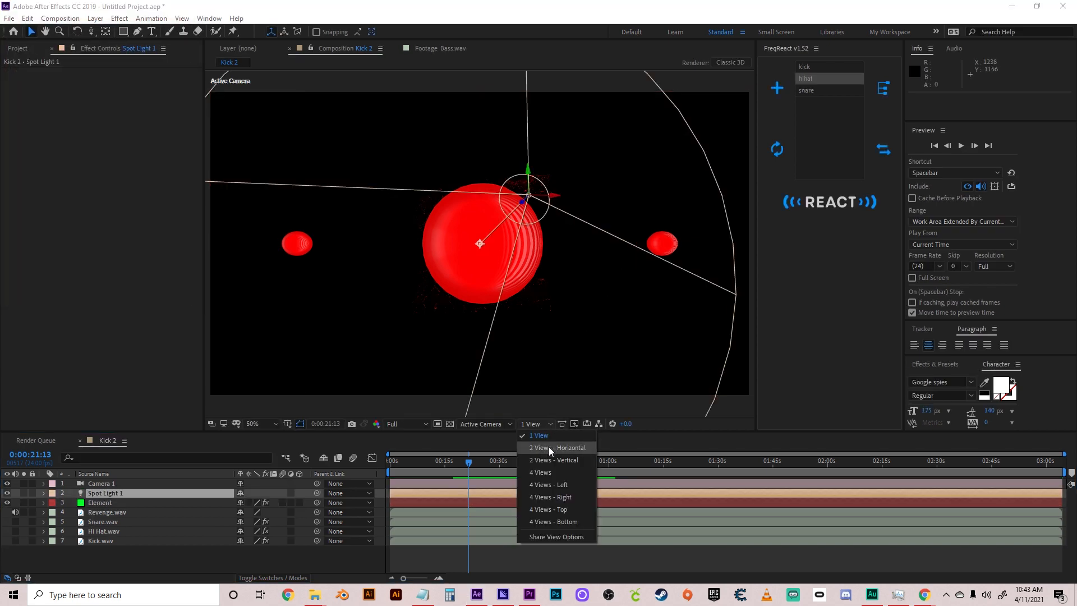
left_click(549, 446)
left_click(593, 302)
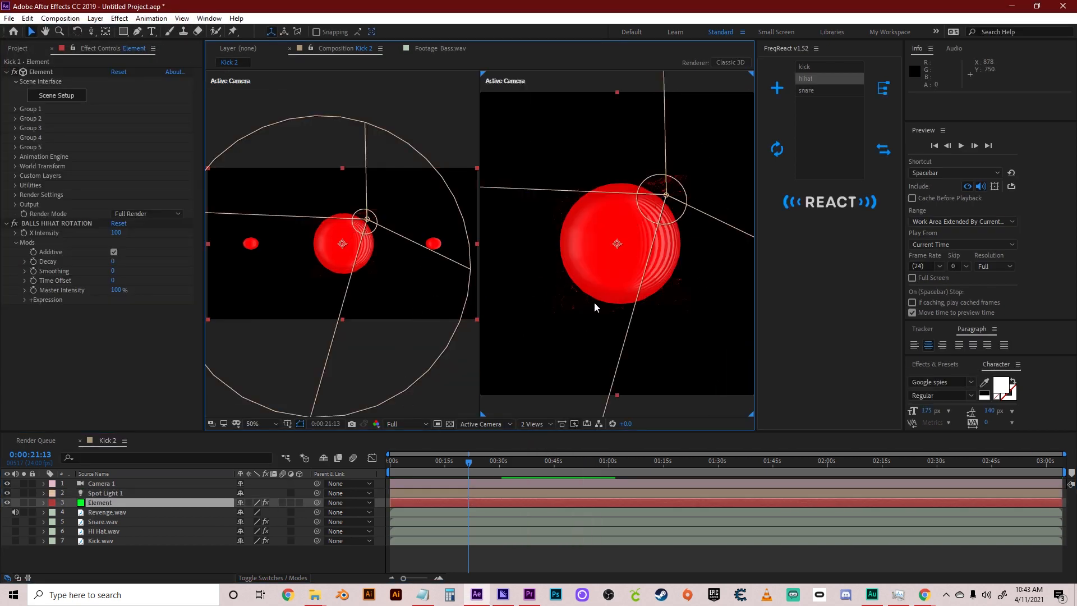
left_click(481, 424)
left_click(503, 545)
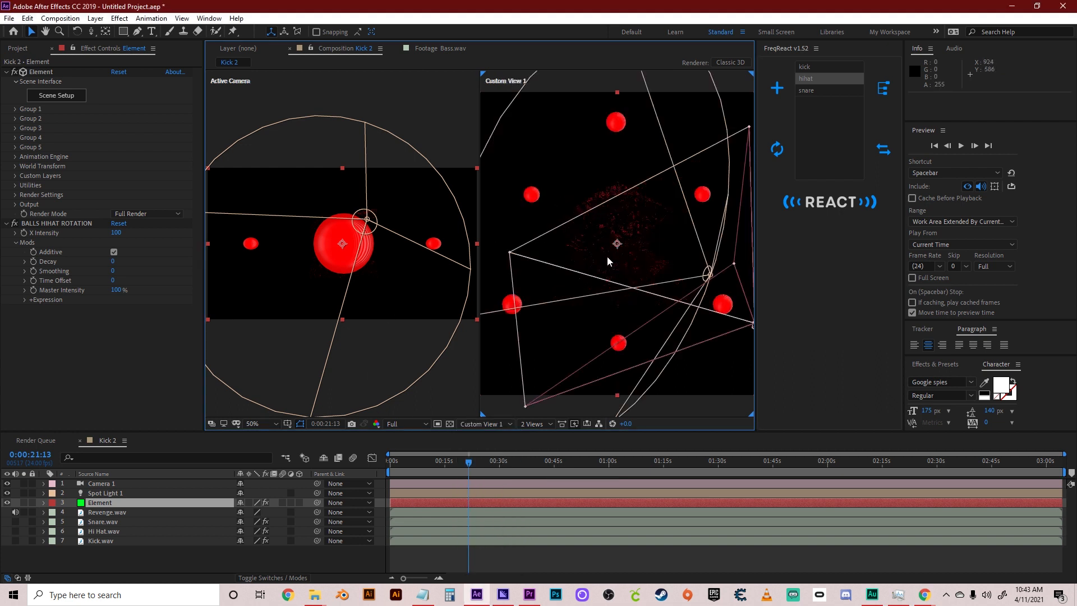
key("comma")
key("comma")
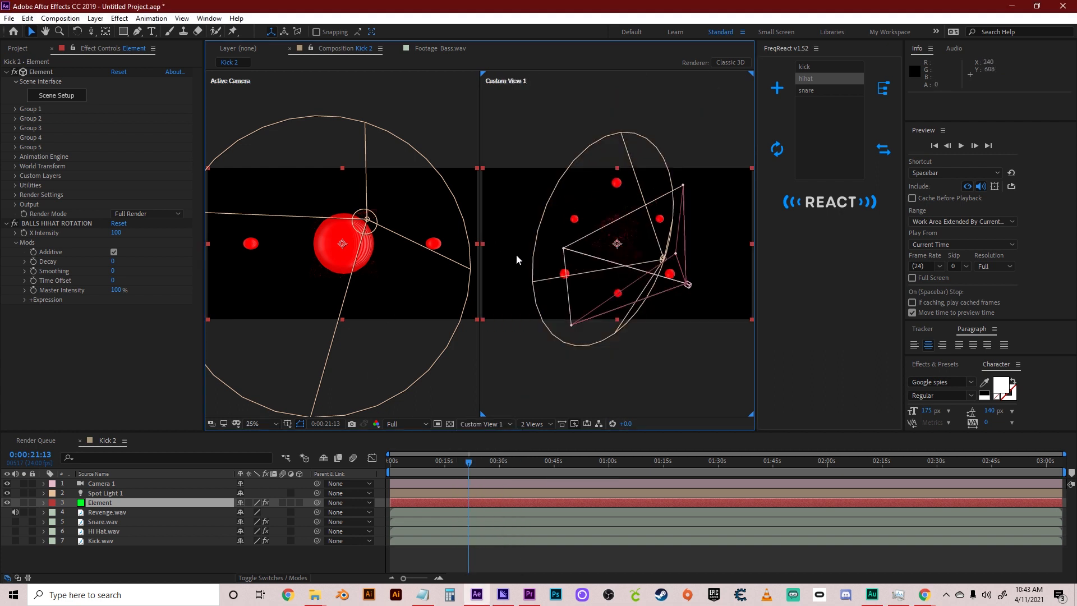
left_click(663, 259)
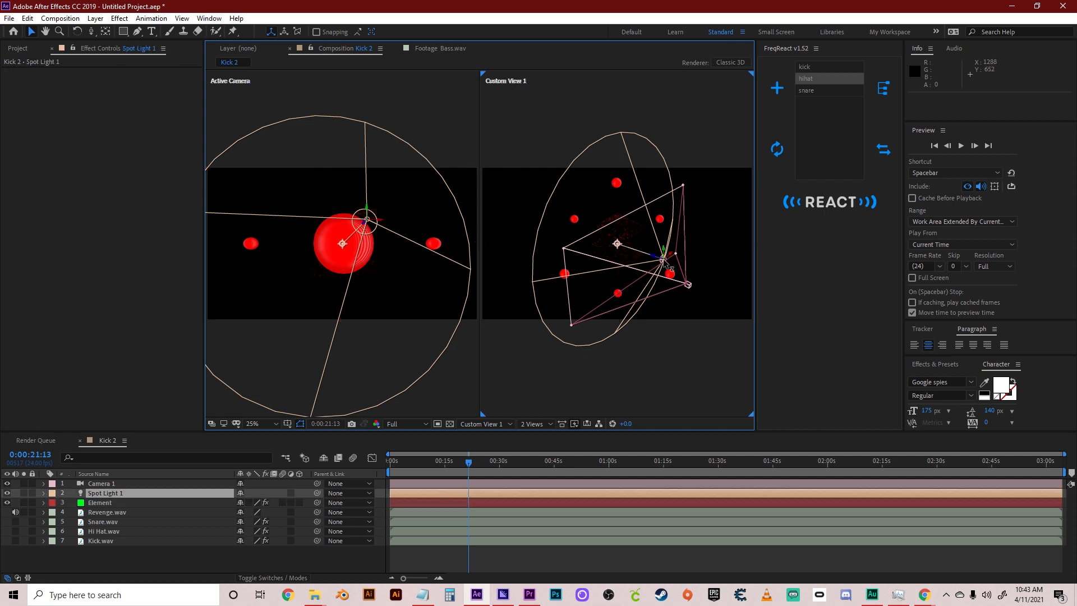
left_click_drag(663, 267, 718, 193)
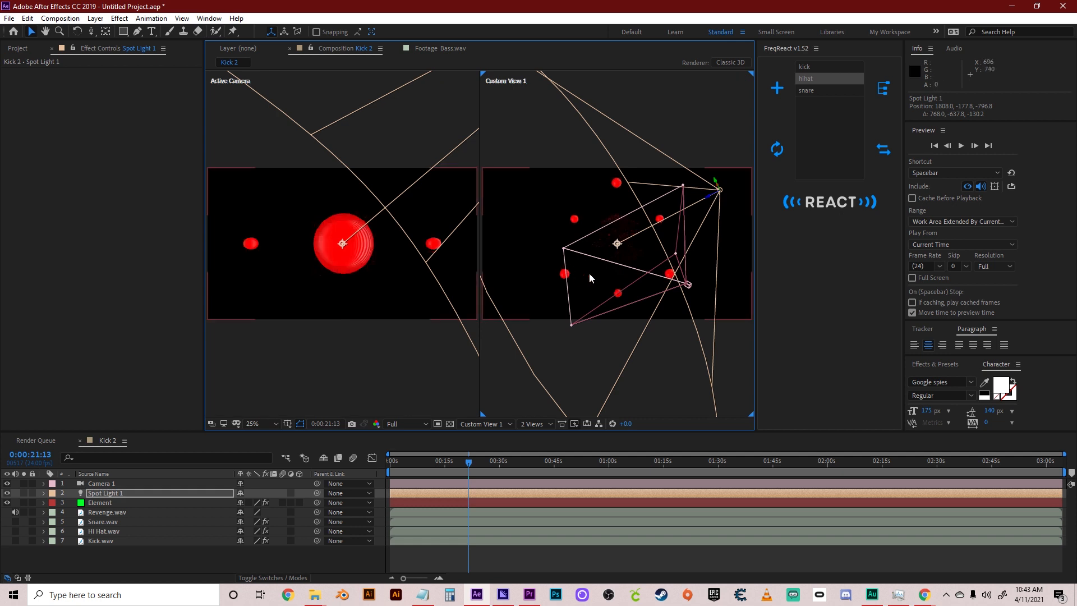
Add a blue 1920 × 1080 px solid named LUX to the composition
right_click(200, 559)
mouse_move(337, 437)
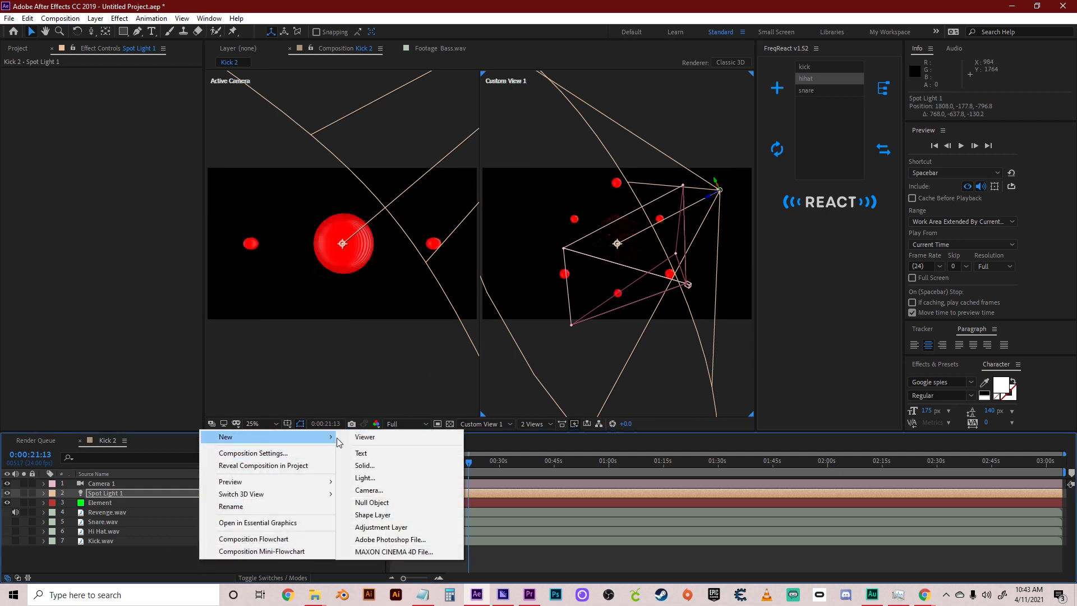
left_click(365, 465)
left_click(129, 197)
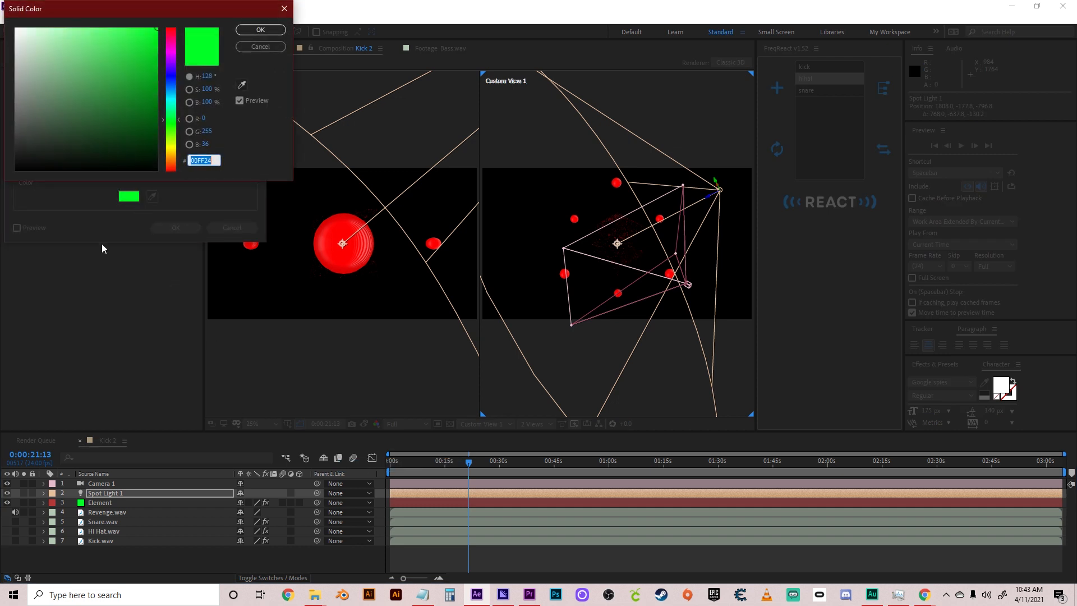
left_click(172, 86)
left_click(260, 30)
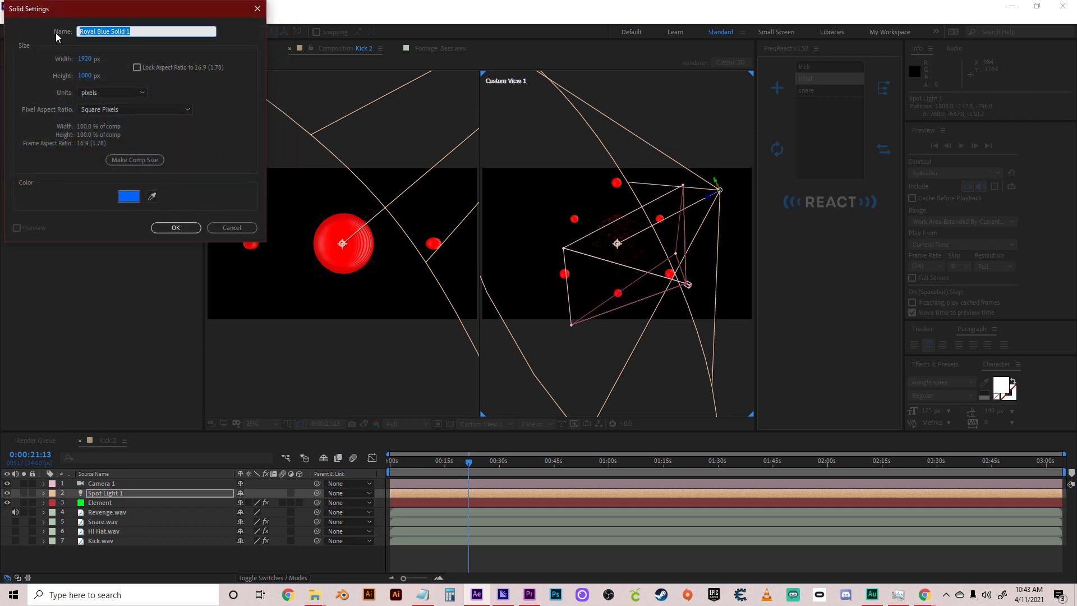
type("LUX")
key("Return")
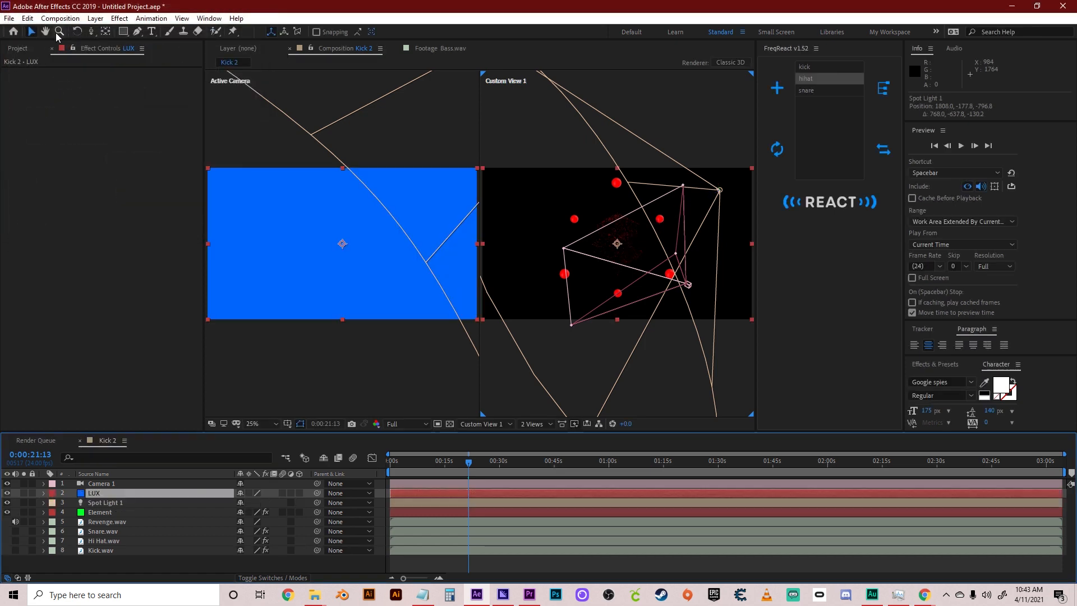
Return the composition viewer to a single Active Camera view
left_click(493, 421)
left_click(494, 439)
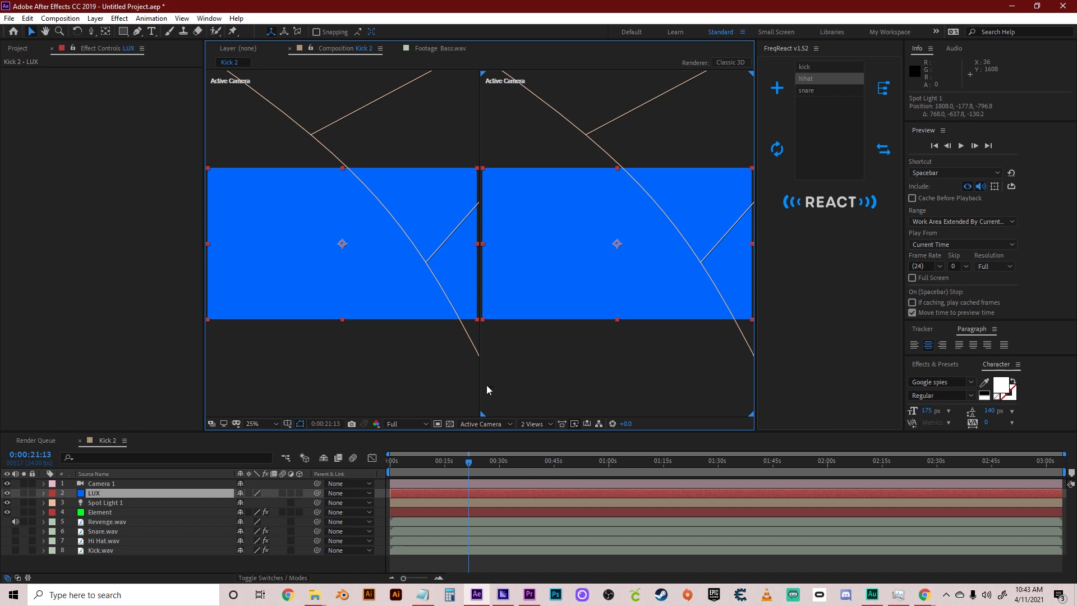
left_click(535, 423)
left_click(541, 443)
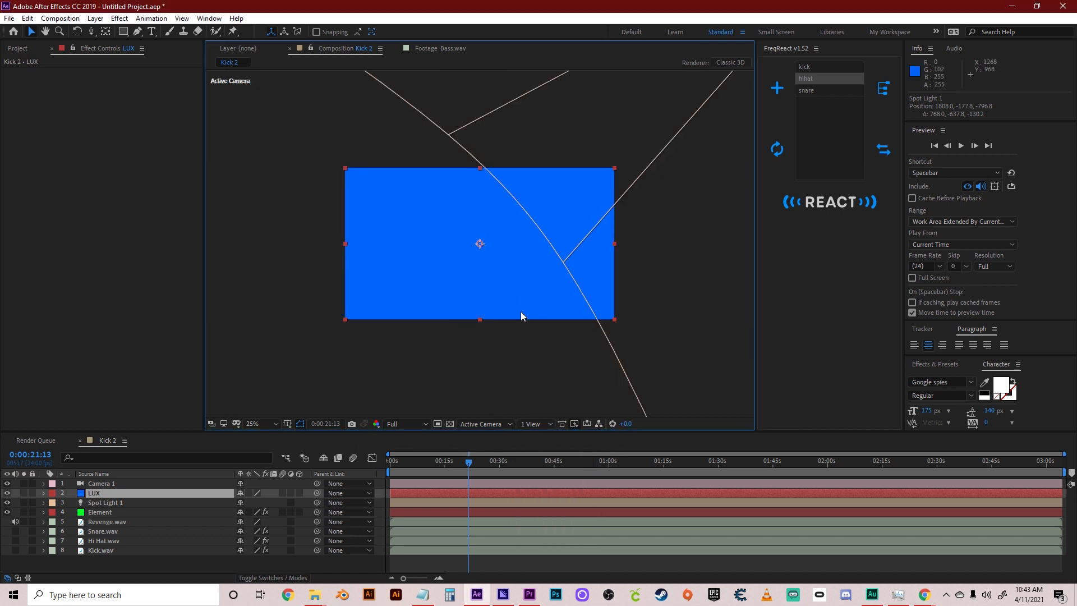
Apply the RG Trapcode Lux effect to the LUX layer and set its spot lights' reach to 1540
right_click(93, 494)
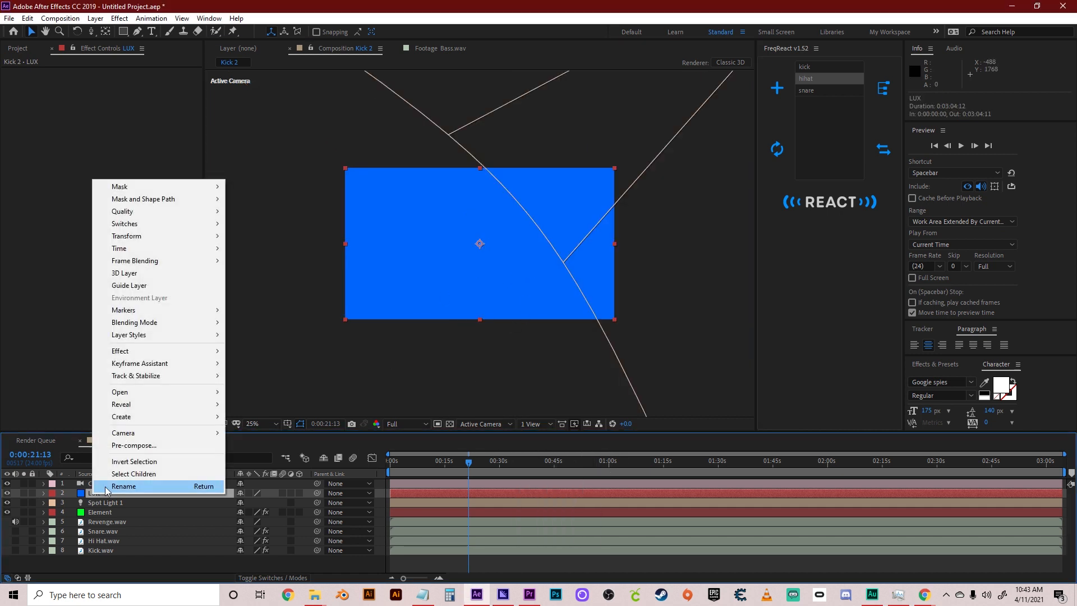
mouse_move(133, 354)
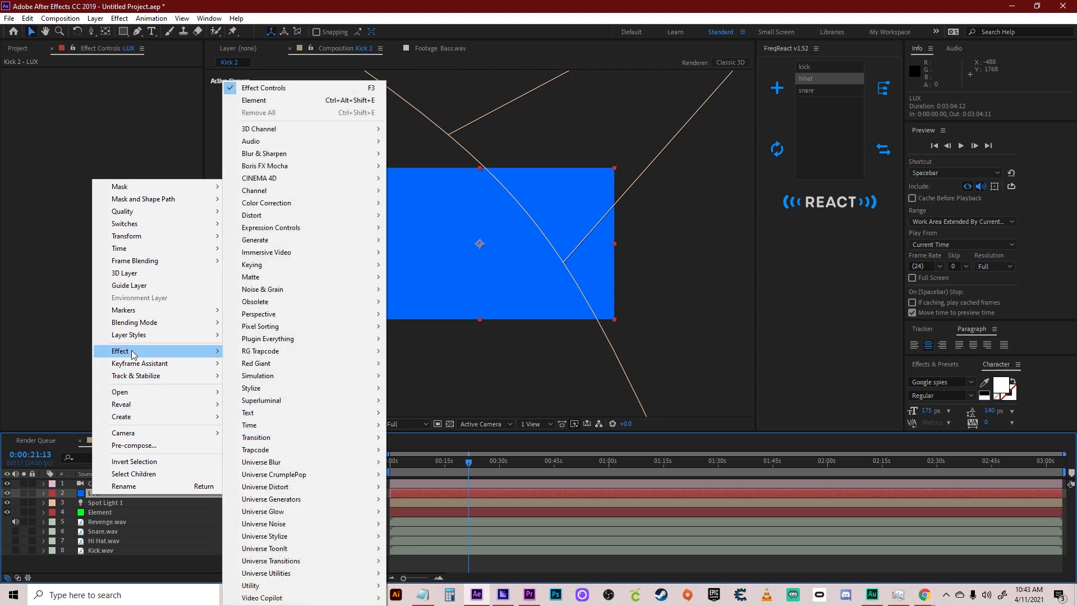
mouse_move(345, 351)
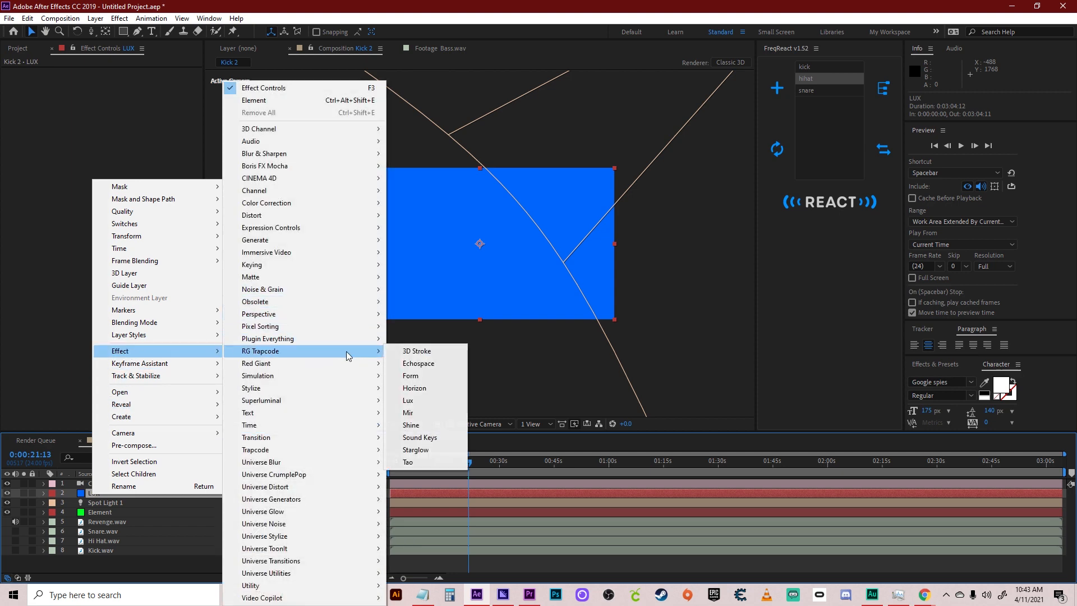
left_click(410, 400)
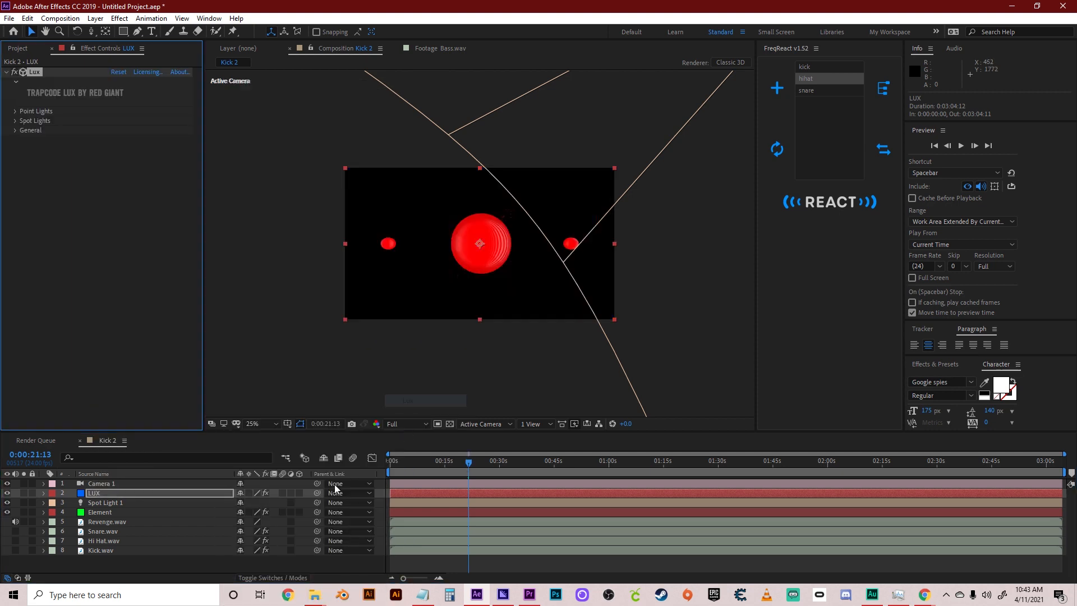
left_click(14, 120)
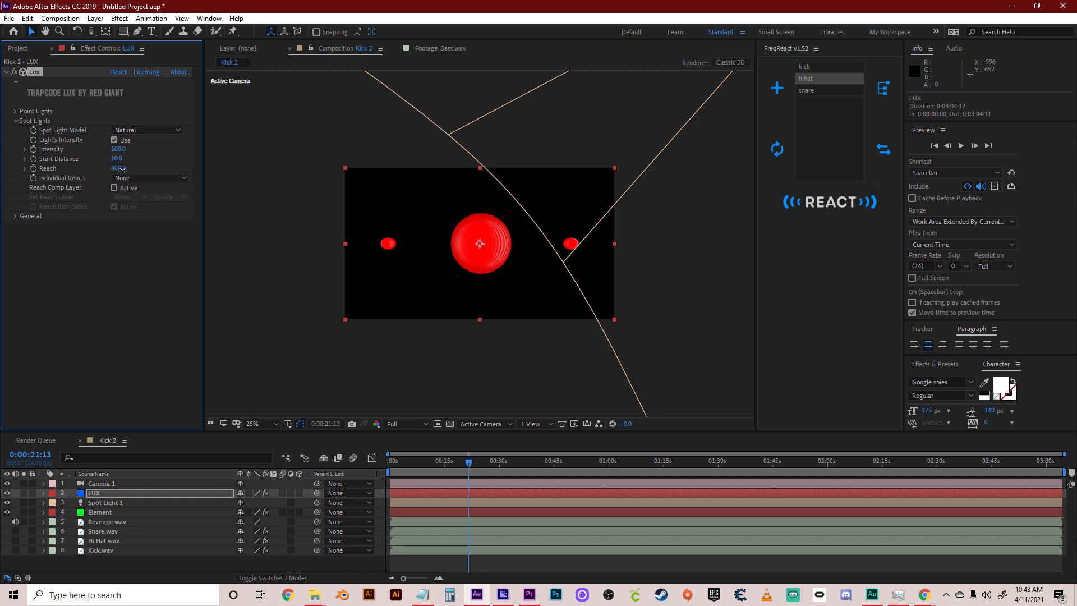
left_click_drag(121, 168, 180, 164)
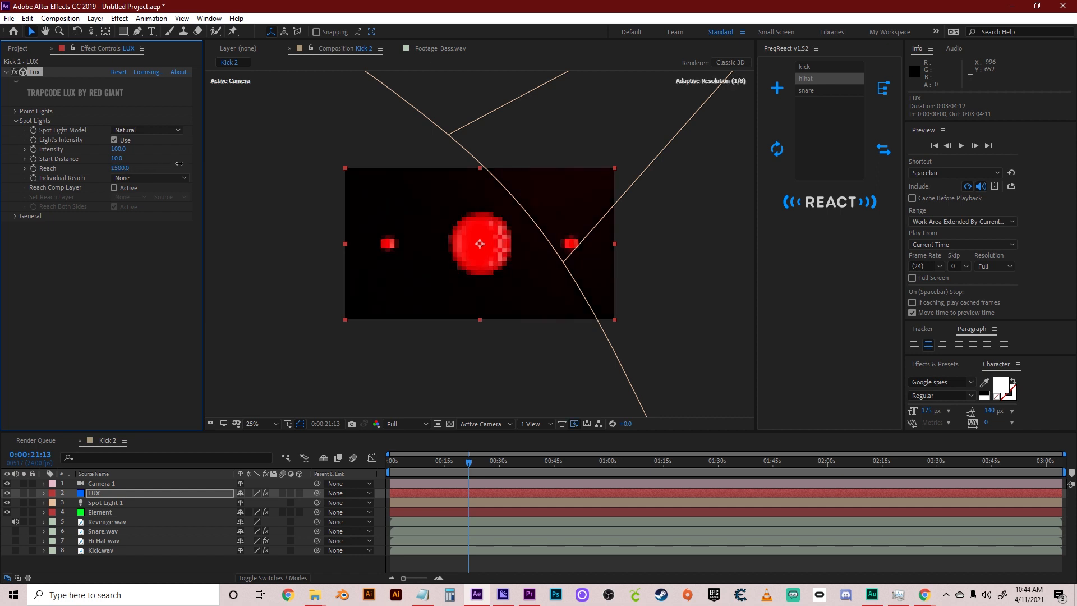
Move the spot light to about 1608, -9, -609 and its point of interest to about 1023, 494, 188
scroll(583, 275, "up", 2)
scroll(555, 255, "down", 6)
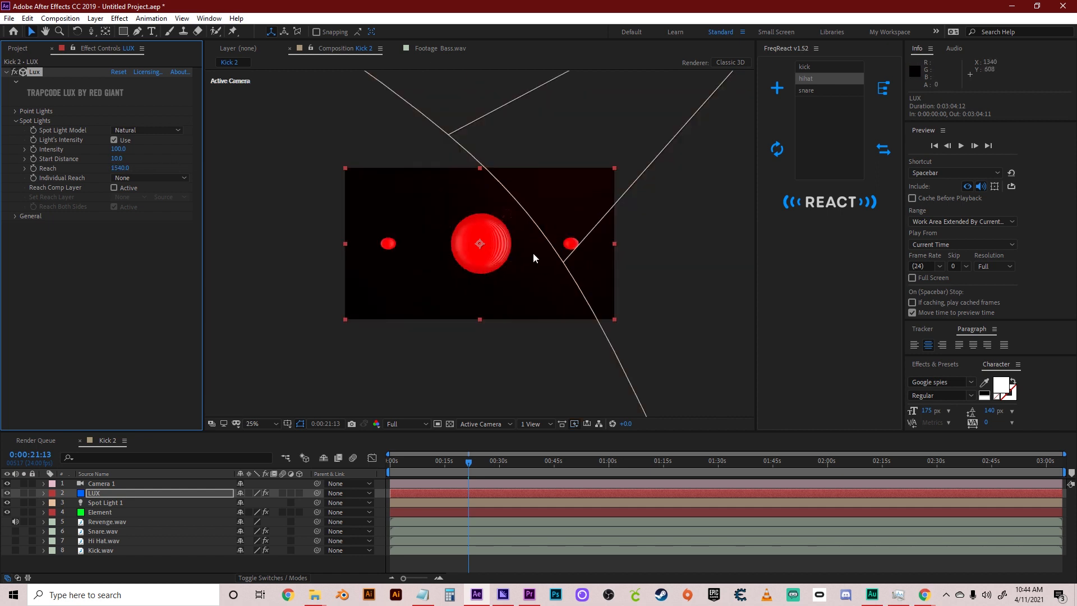
left_click(580, 159)
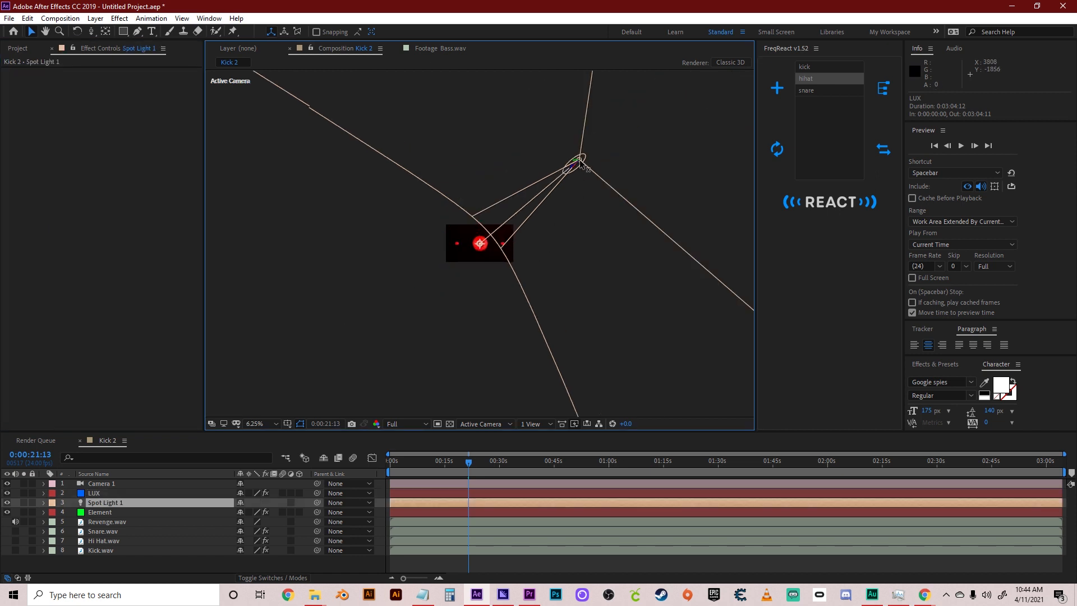
left_click_drag(571, 168, 565, 179)
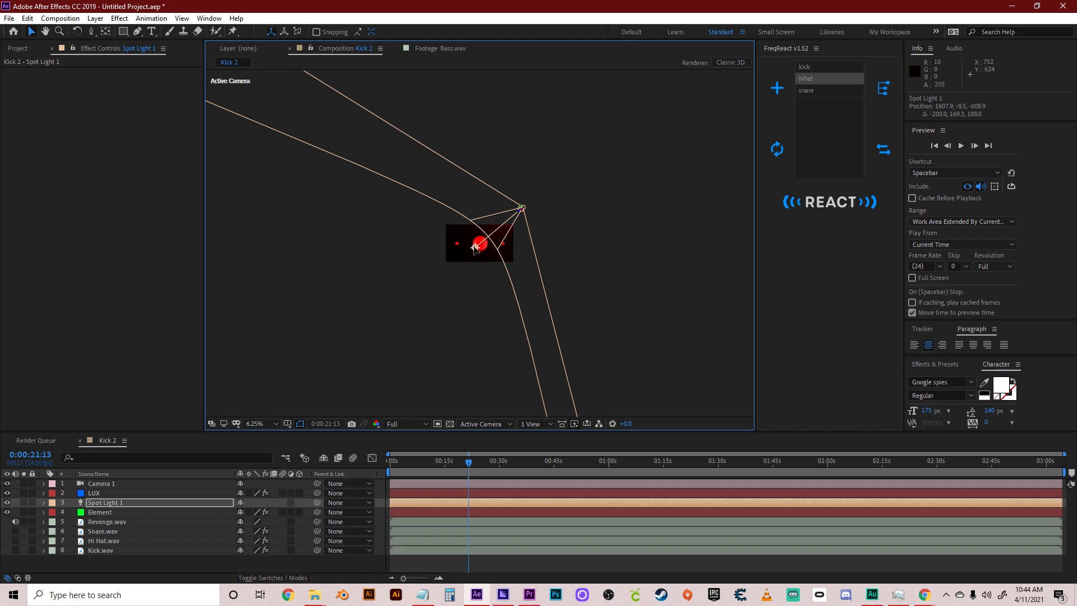
left_click_drag(475, 247, 481, 244)
scroll(648, 293, "up", 4)
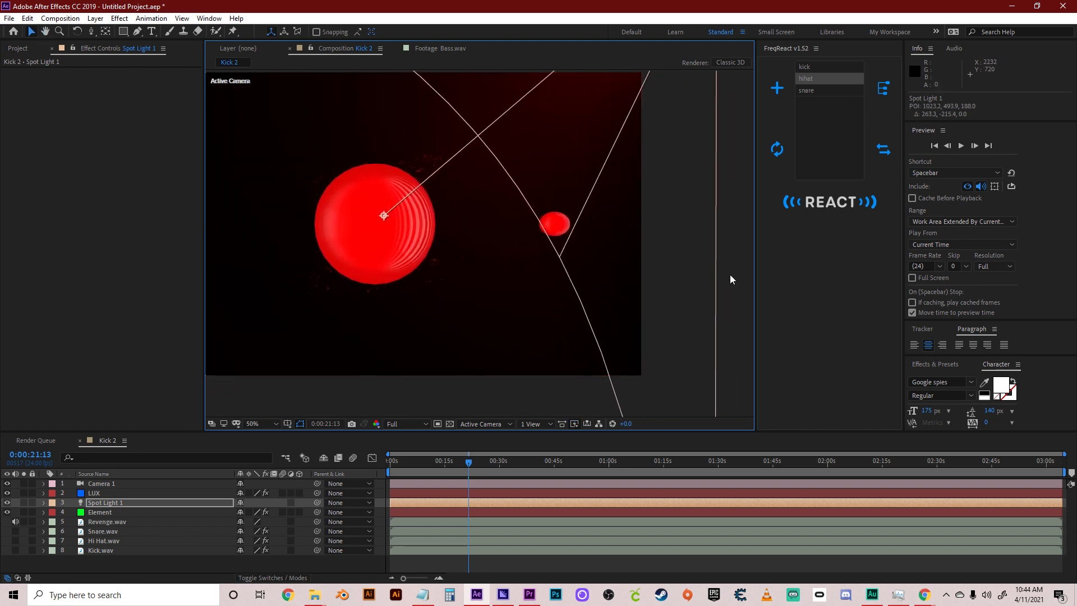
left_click(730, 275)
left_click_drag(370, 306, 466, 313)
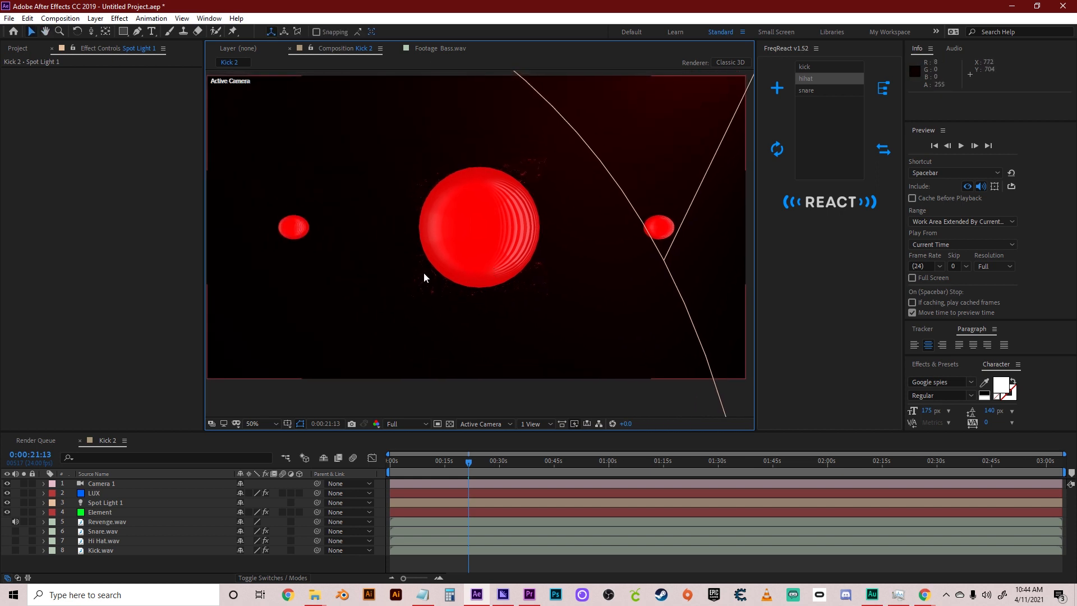
scroll(439, 264, "down", 2)
left_click(301, 565)
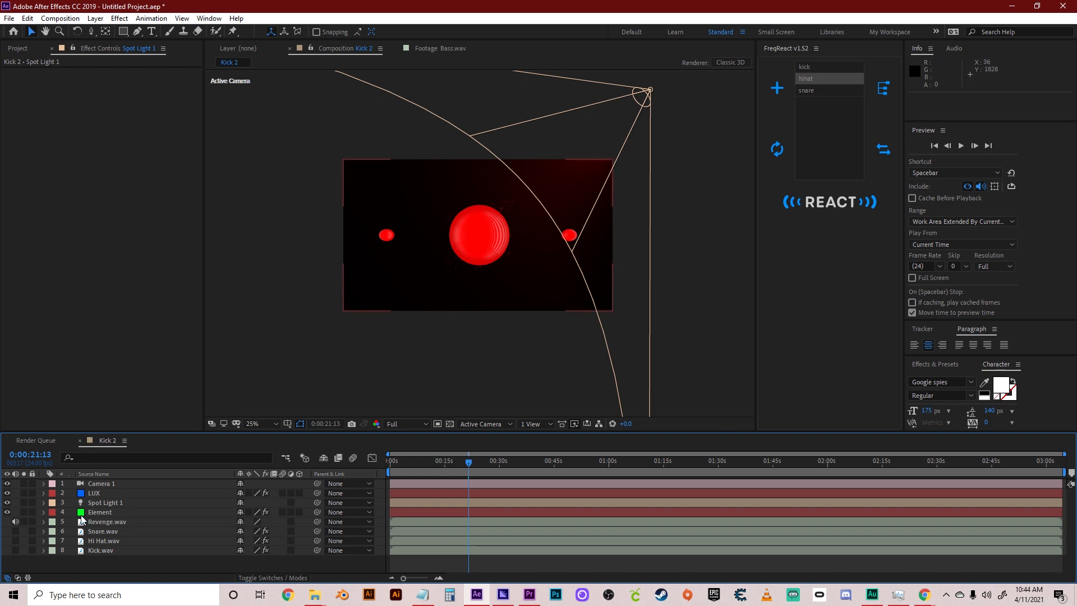
Add a FreqReact Pulse reactor using the kick profile to the Element layer's Group 2 Particle Size property
left_click(106, 510)
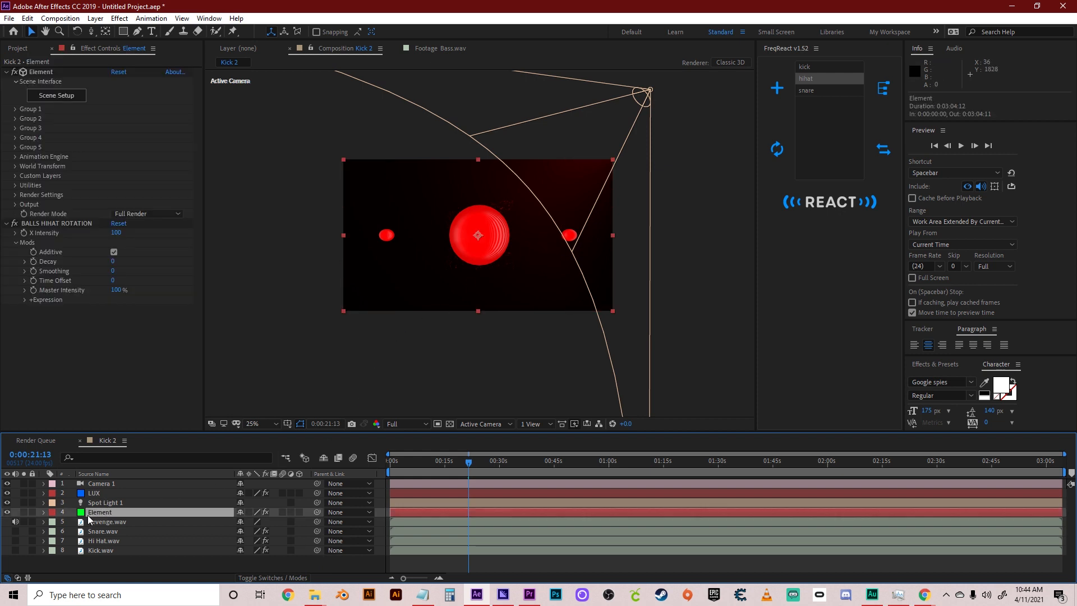
left_click(43, 512)
scroll(132, 522, "down", 3)
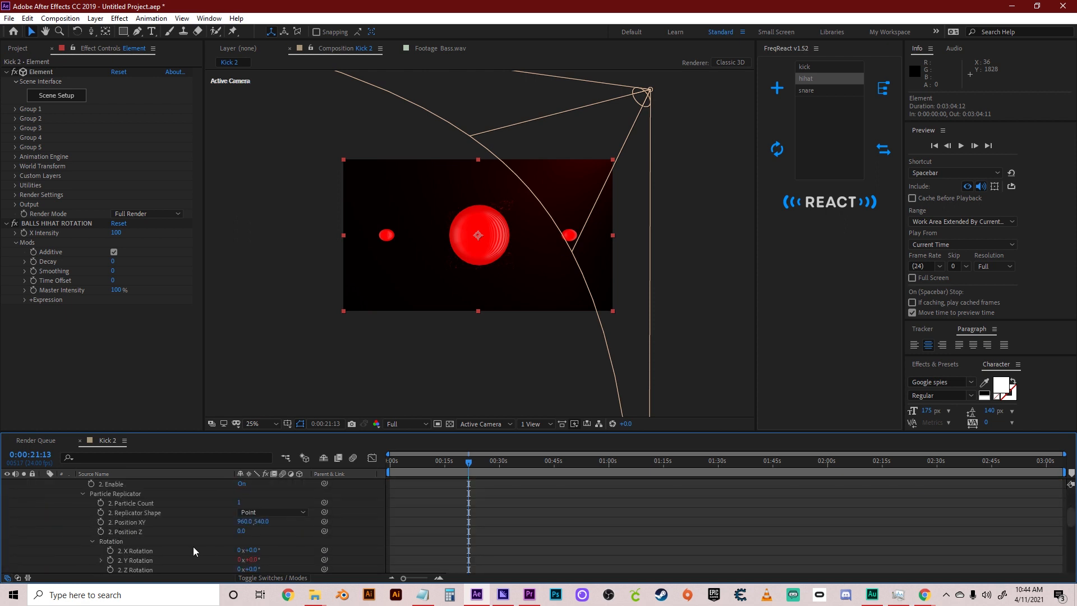
scroll(193, 546, "up", 3)
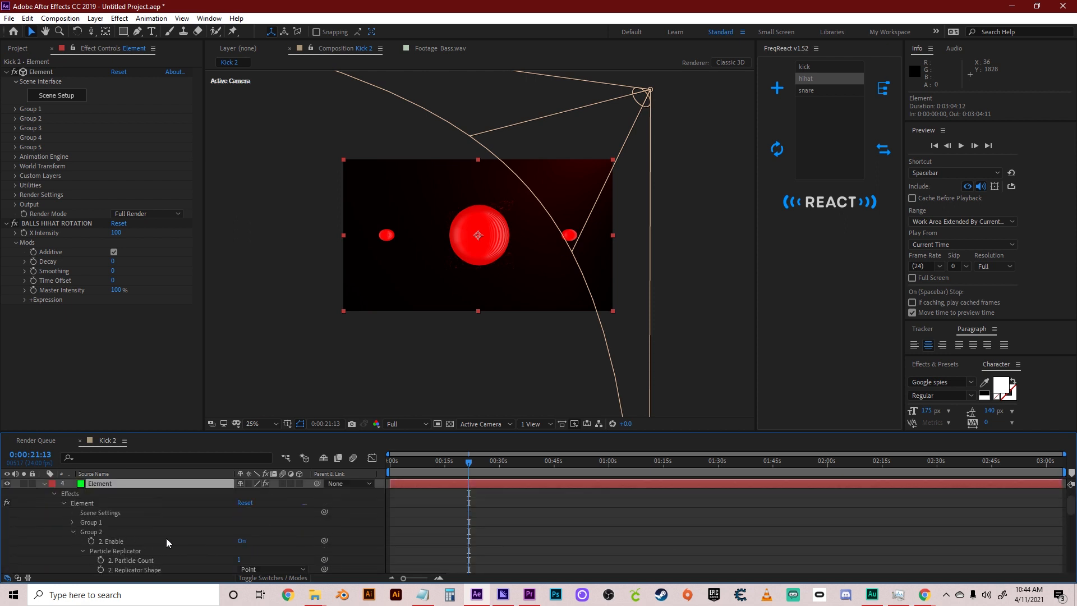
scroll(166, 538, "down", 3)
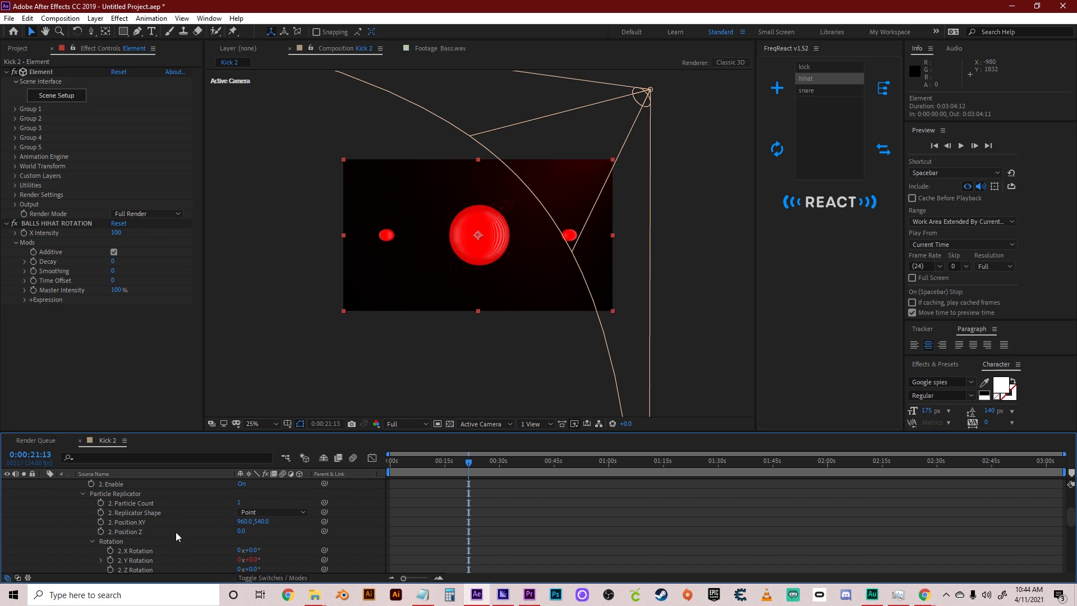
left_click(132, 494)
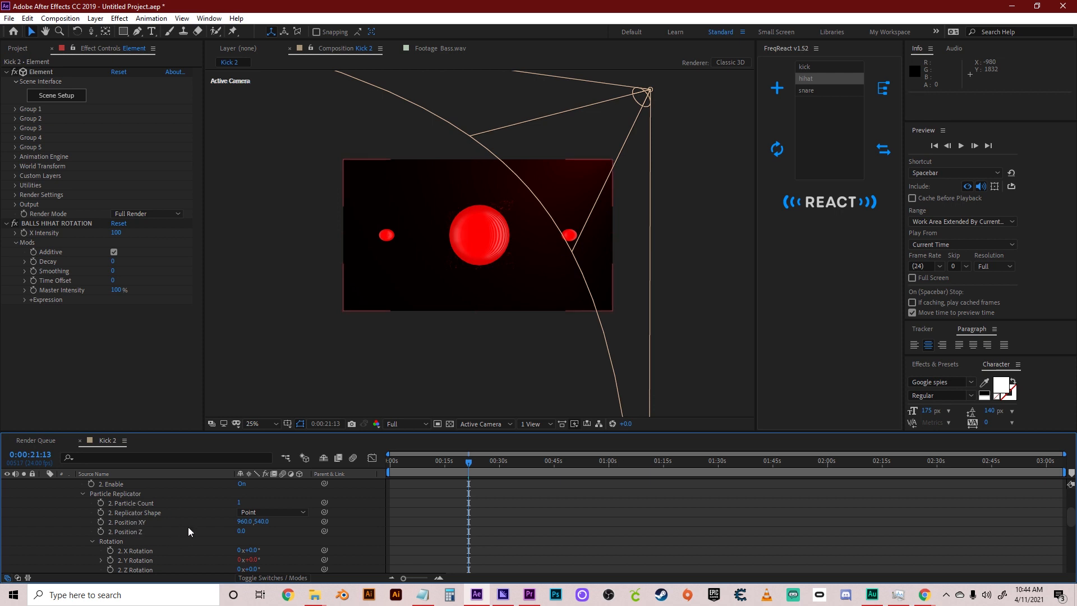
scroll(188, 526, "down", 3)
left_click(81, 550)
scroll(139, 550, "down", 4)
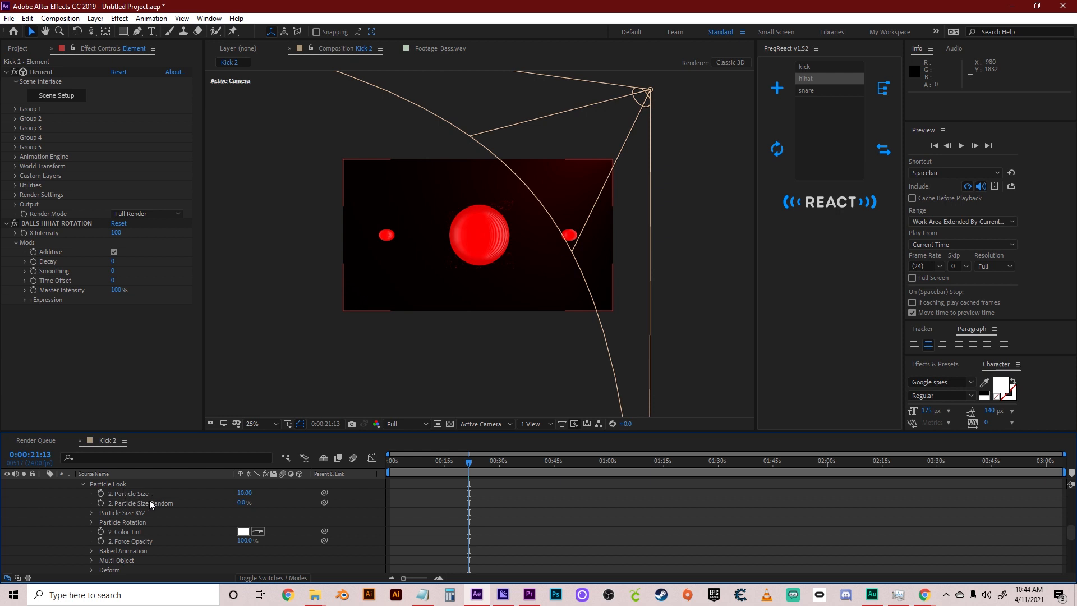
left_click(135, 494)
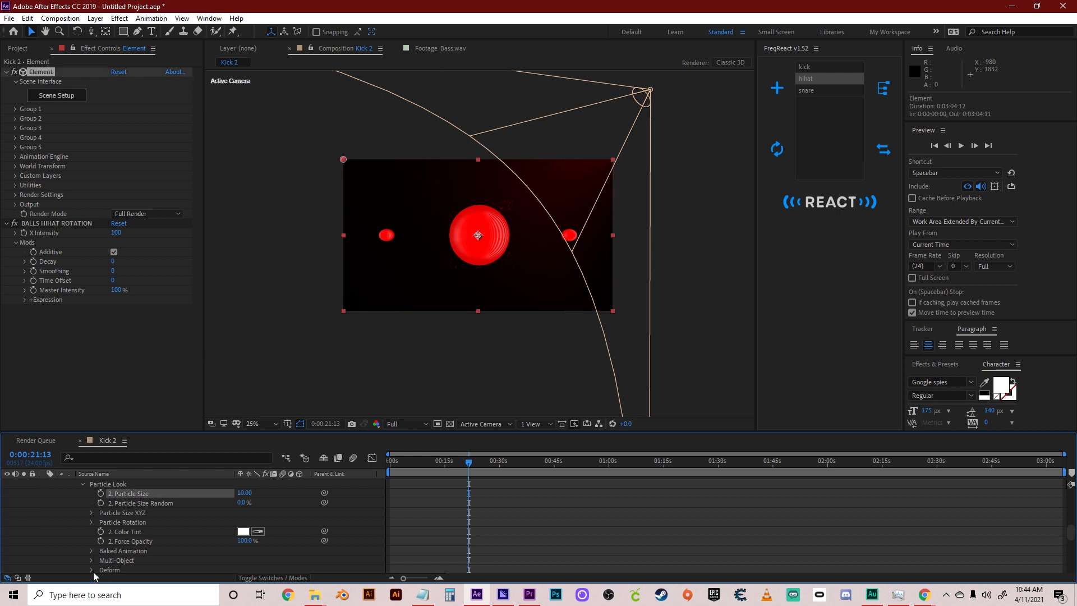
left_click(810, 67)
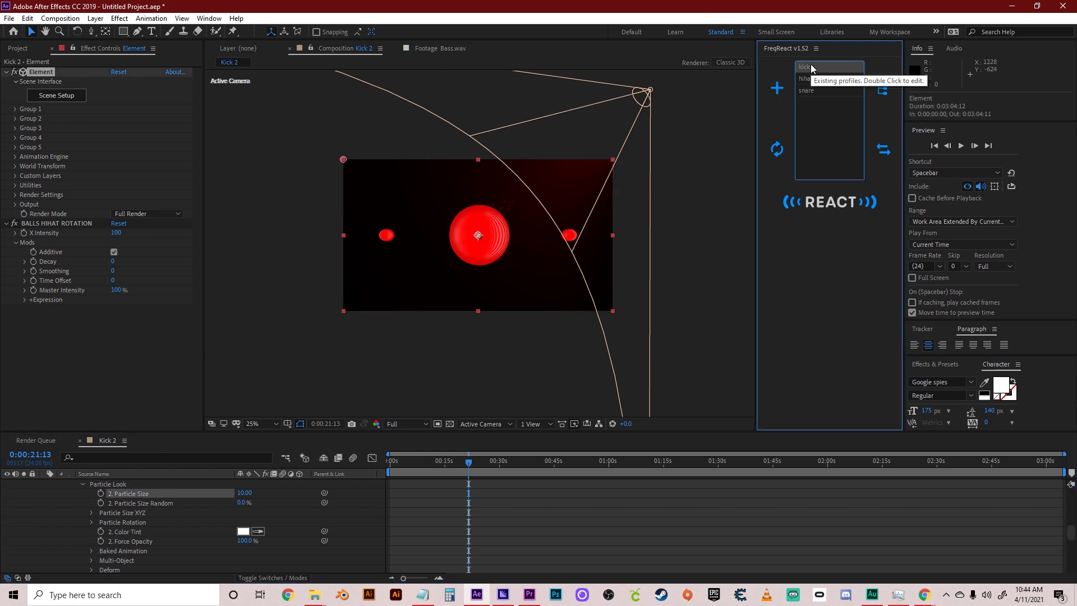
left_click(833, 203)
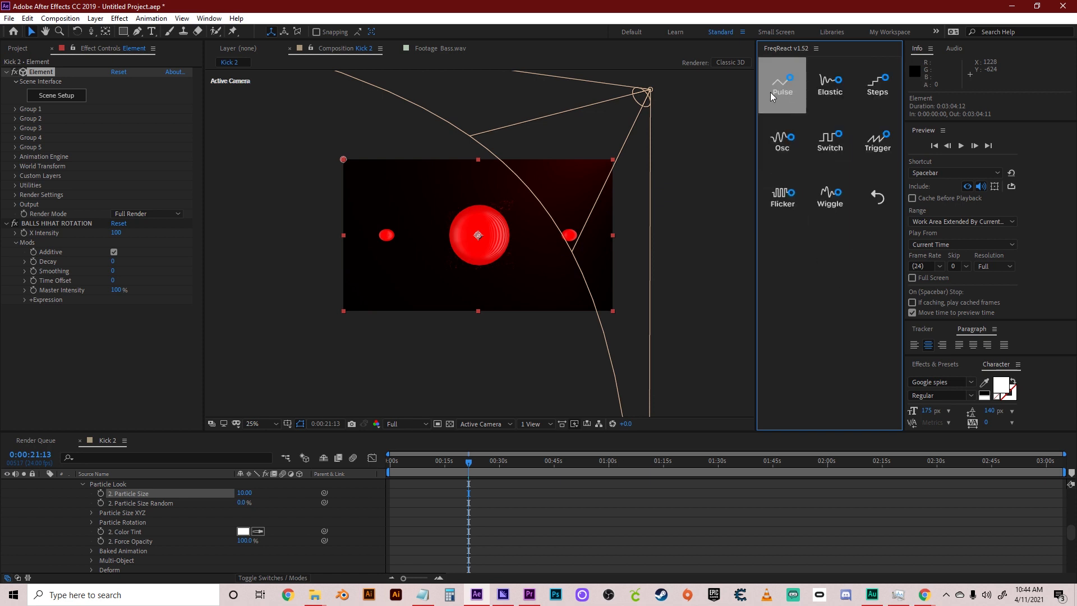
left_click(783, 91)
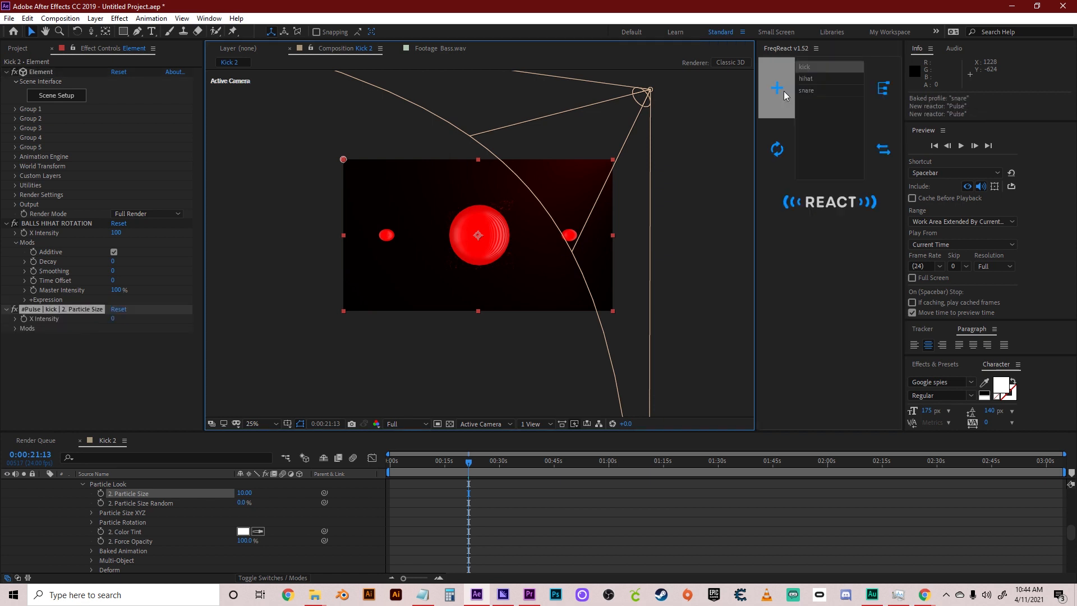
Rename the new Pulse effect on the Element layer as BALLS SIZE KICK
left_click(68, 312)
key("Return")
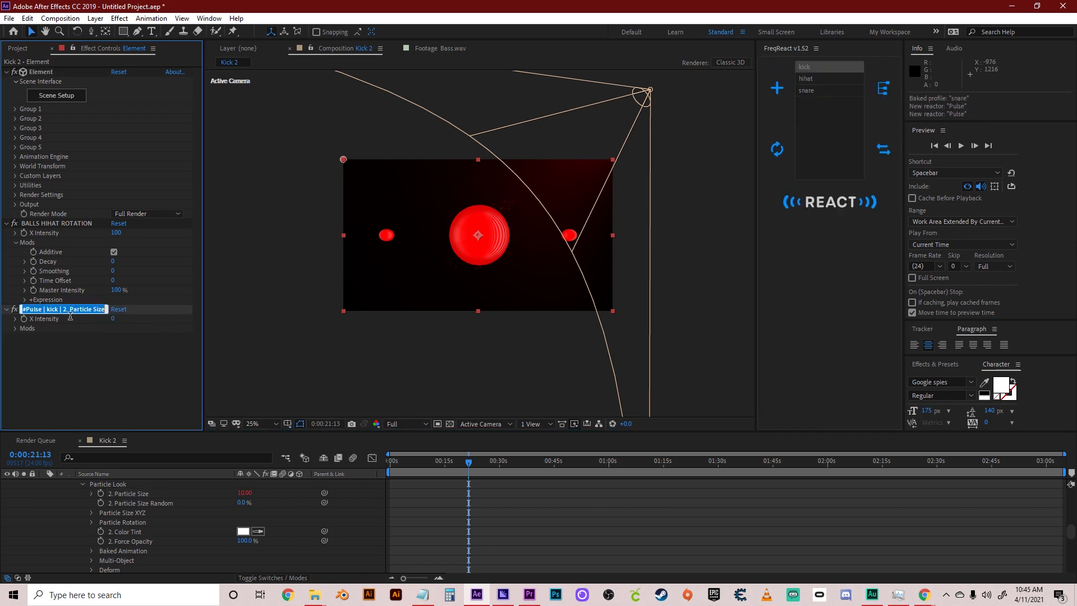
type("BA")
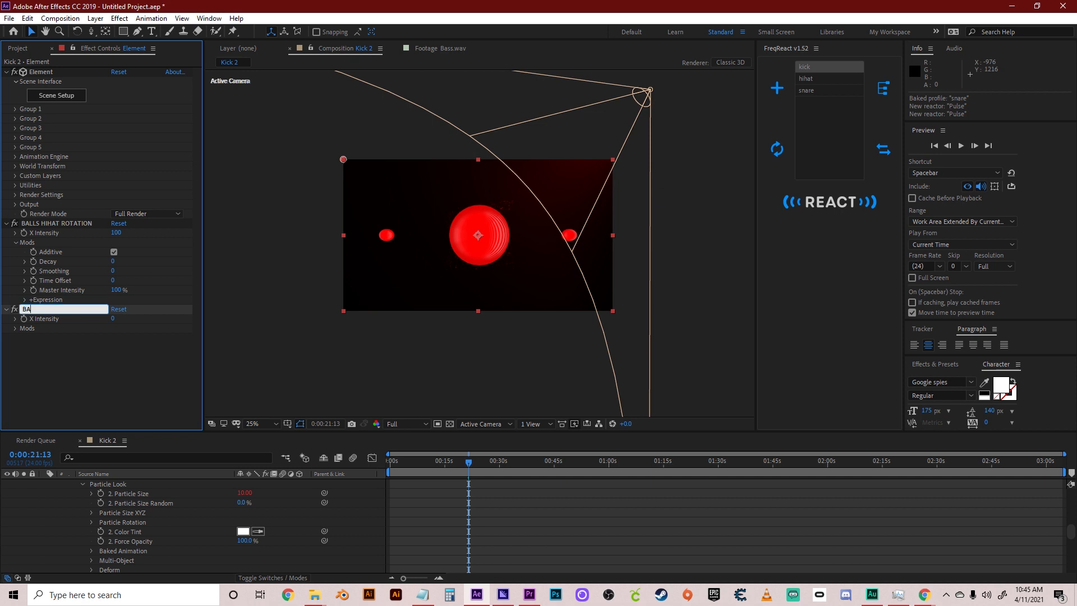
type("LLS SIZE KI")
type("CK")
key("Return")
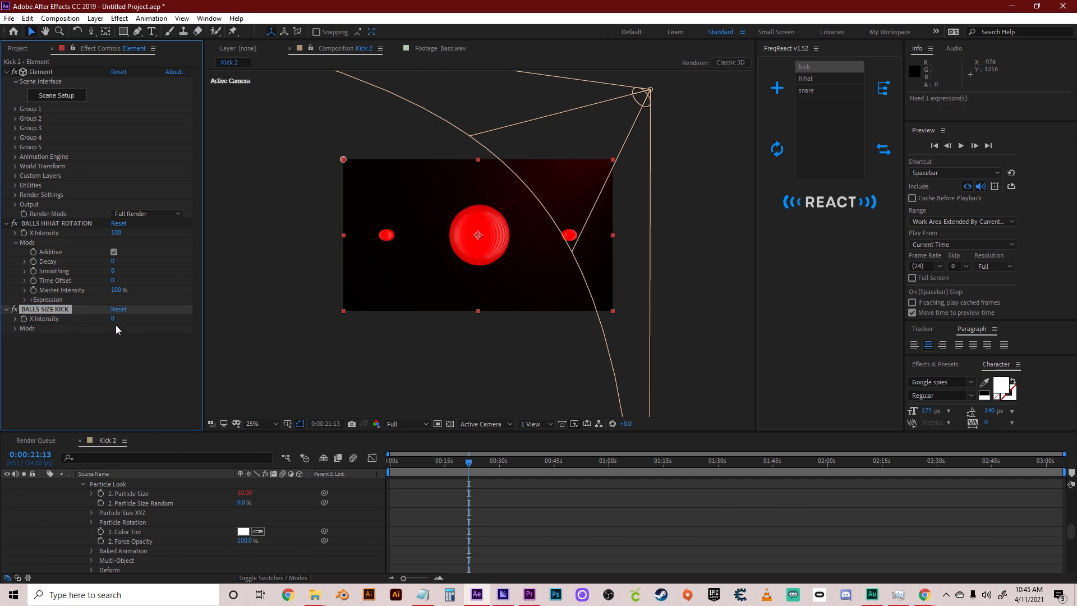
Set the BALLS SIZE KICK reactor's X Intensity to 15, Decay to 15 and Smoothing to 35
left_click_drag(113, 319, 121, 323)
left_click_drag(124, 322, 108, 356)
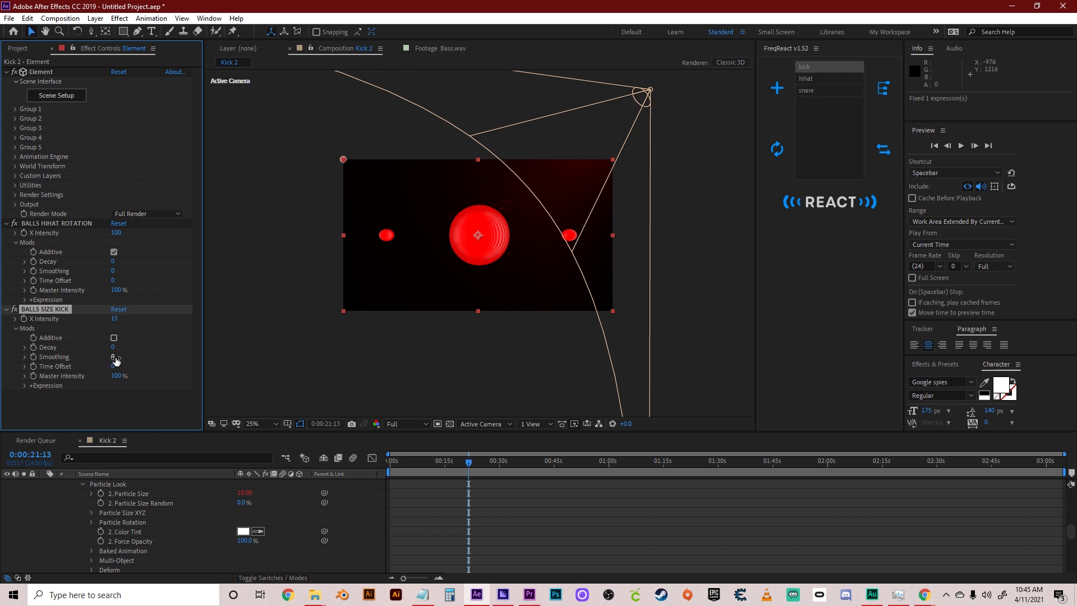
mouse_move(112, 357)
left_mouse_down()
mouse_move(138, 361)
mouse_move(124, 351)
left_mouse_up()
left_click(172, 396)
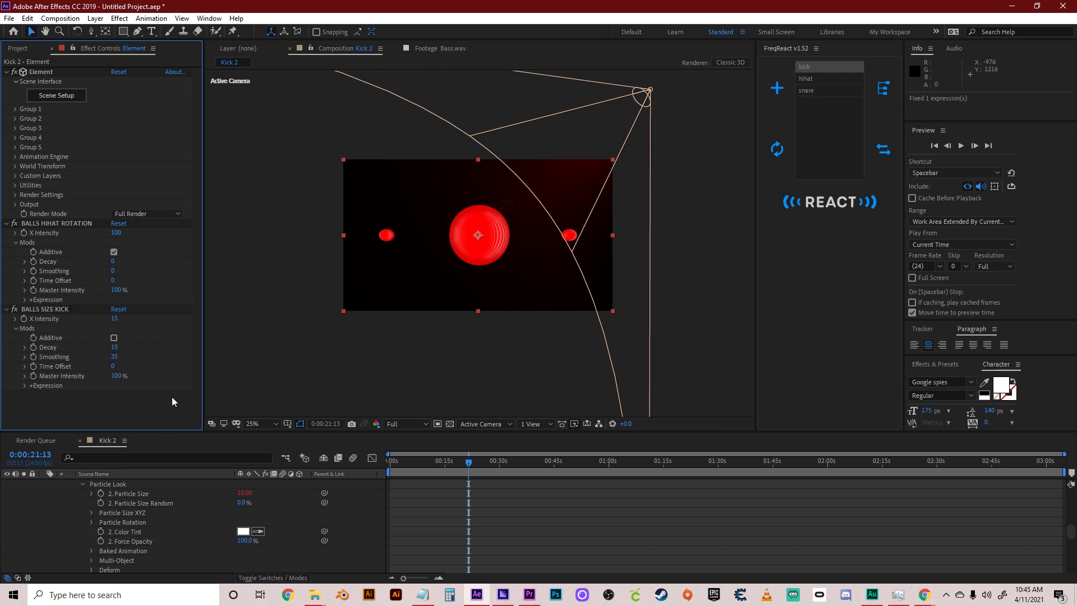
left_click(328, 369)
Preview the composition from 0:00:27:13 to check how the spheres' size reacts to the kick
left_click(490, 460)
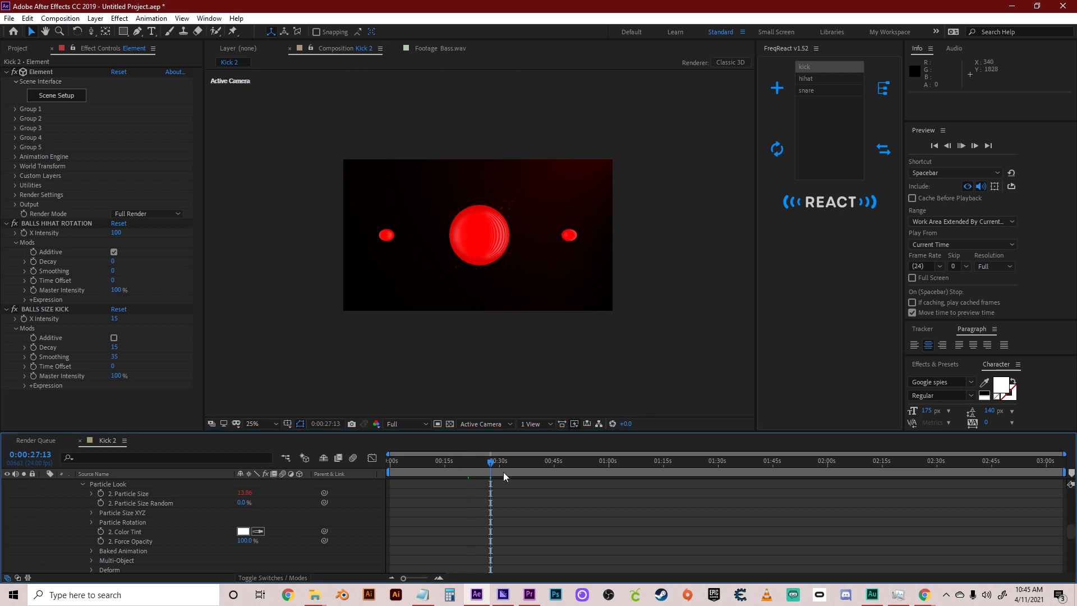
key("space")
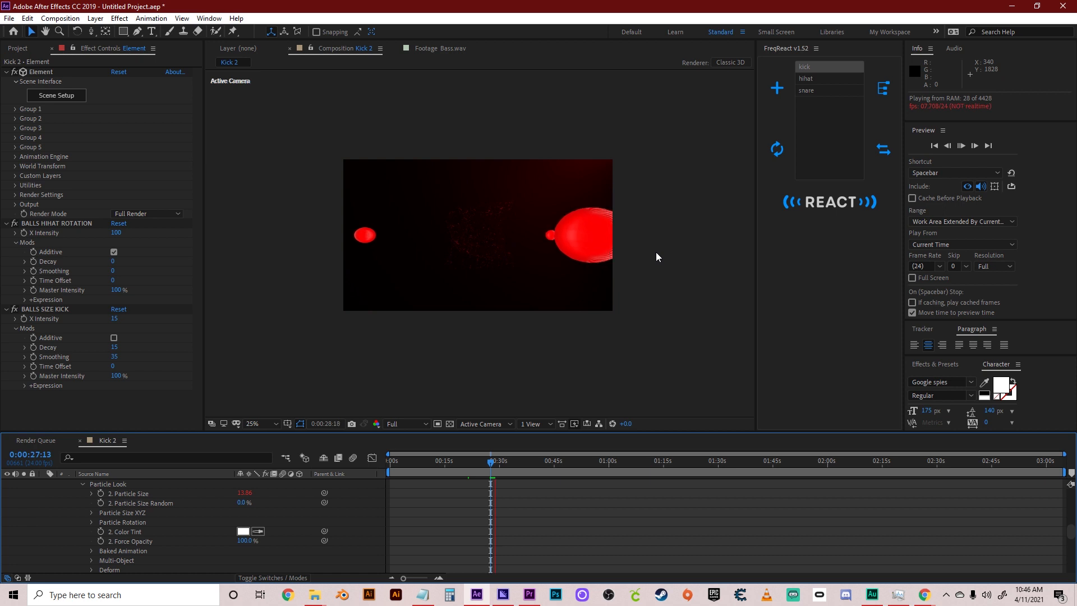
key("space")
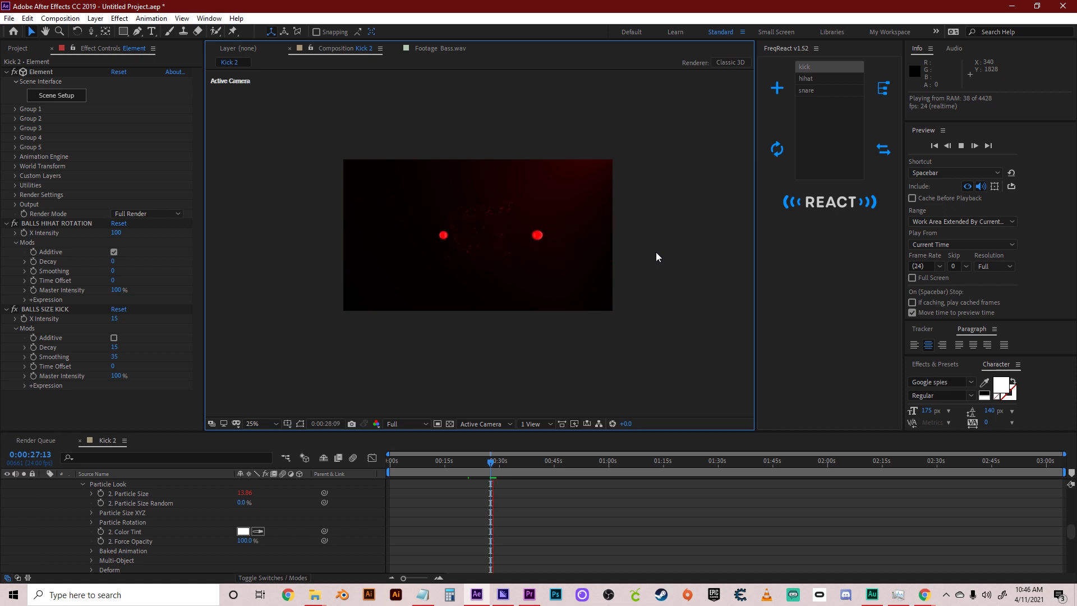
key("space")
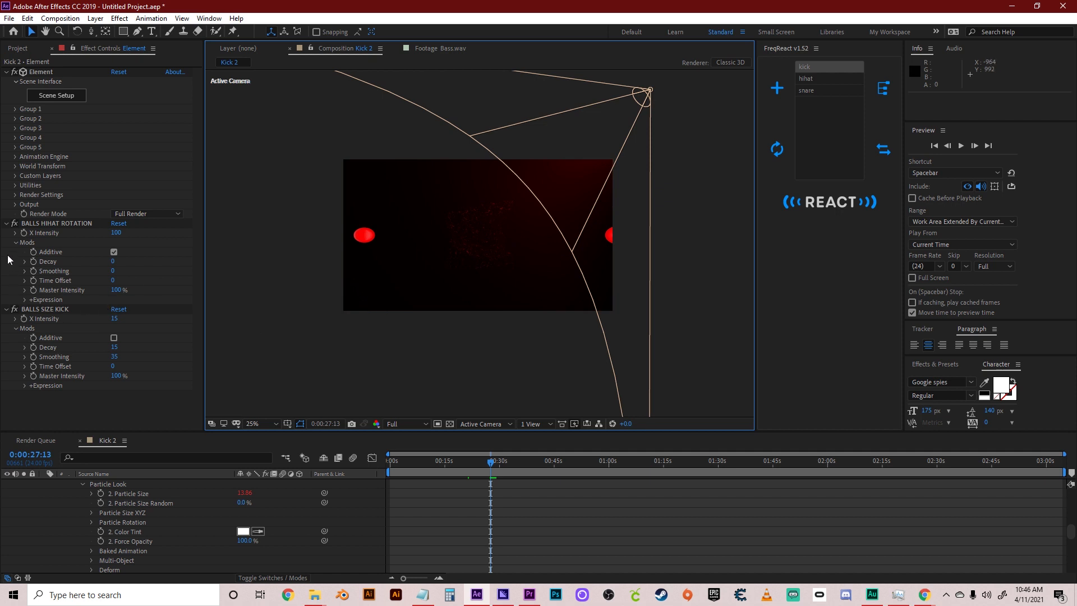
Collapse both BALLS reactors and expand Element's Group 1 Particle Look settings in the timeline, selecting its Particle Size property
left_click(6, 223)
left_click(5, 233)
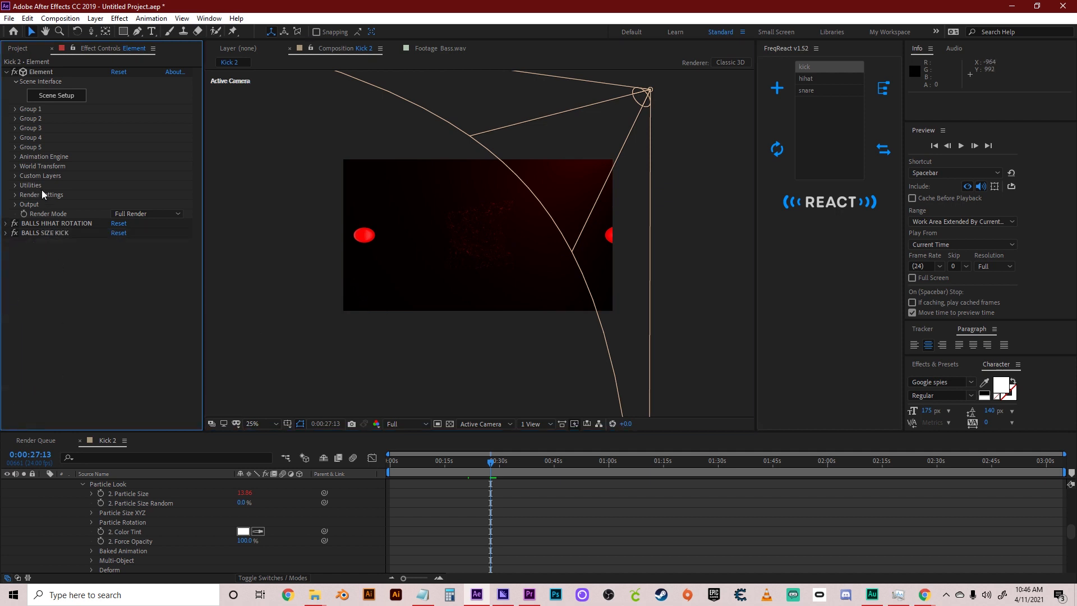
left_click(15, 109)
scroll(157, 520, "up", 5)
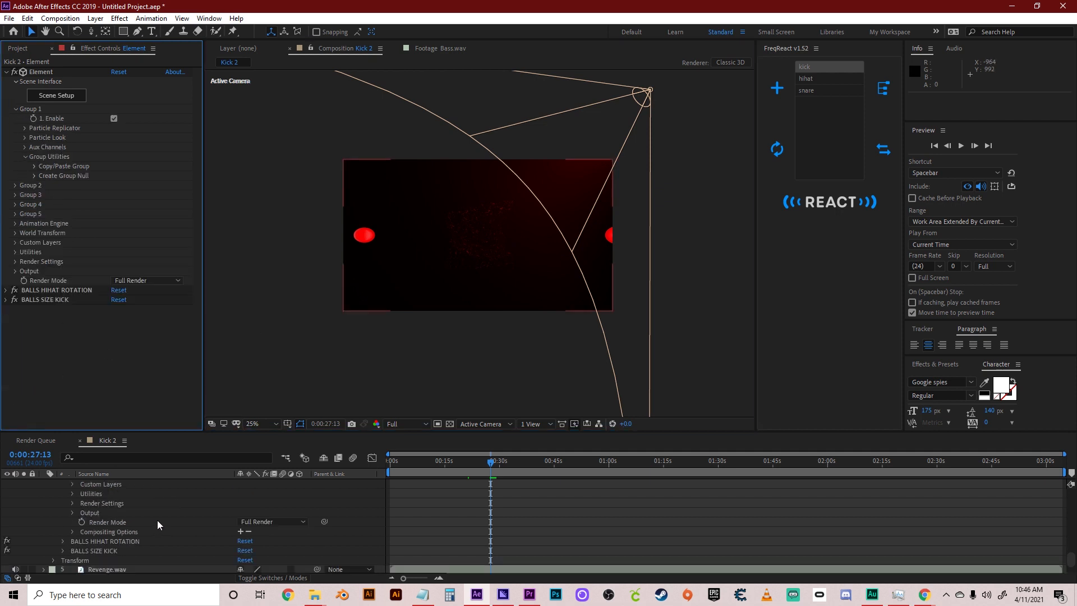
scroll(119, 514, "up", 2)
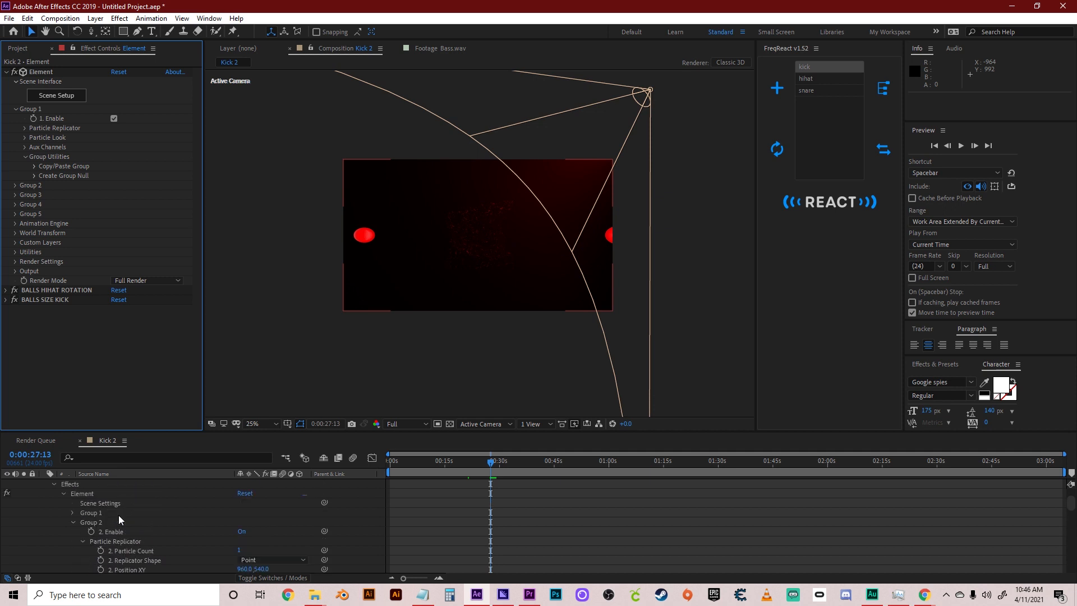
left_click(74, 521)
left_click(72, 512)
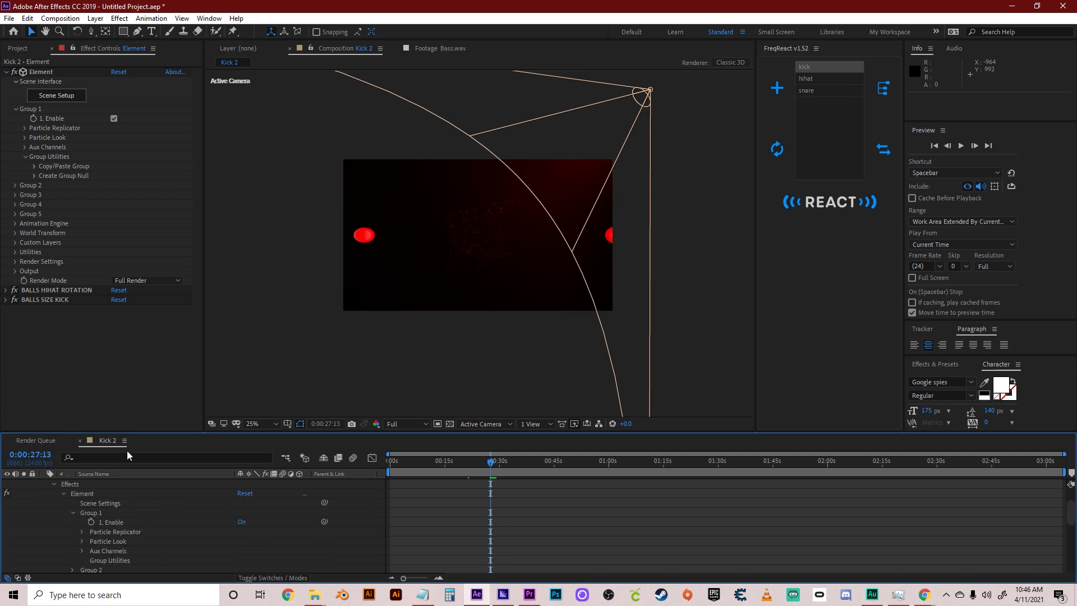
left_click_drag(140, 433, 139, 331)
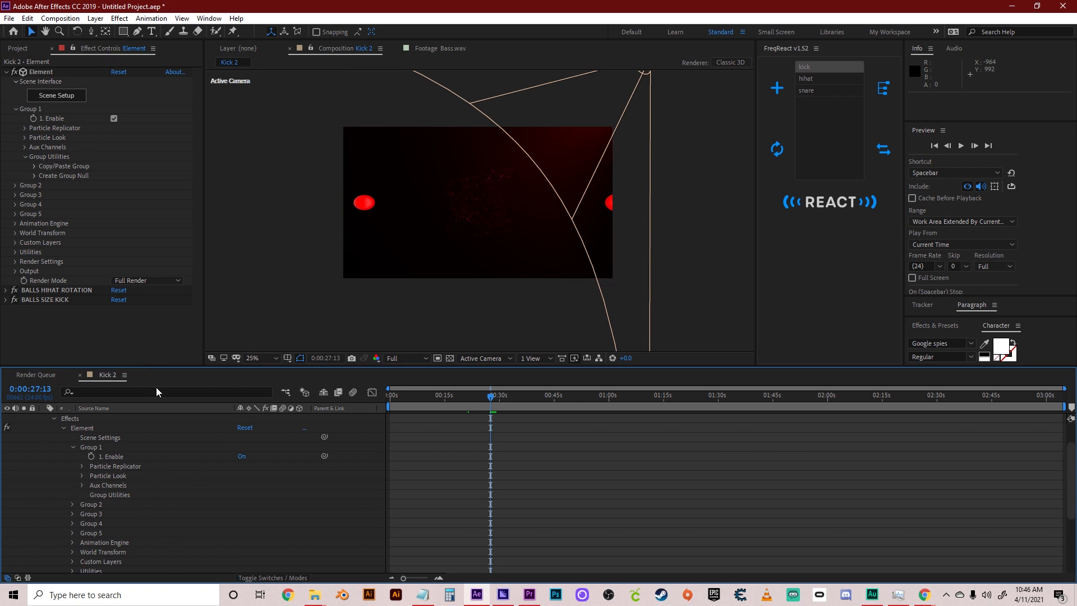
left_click(83, 475)
left_click(127, 482)
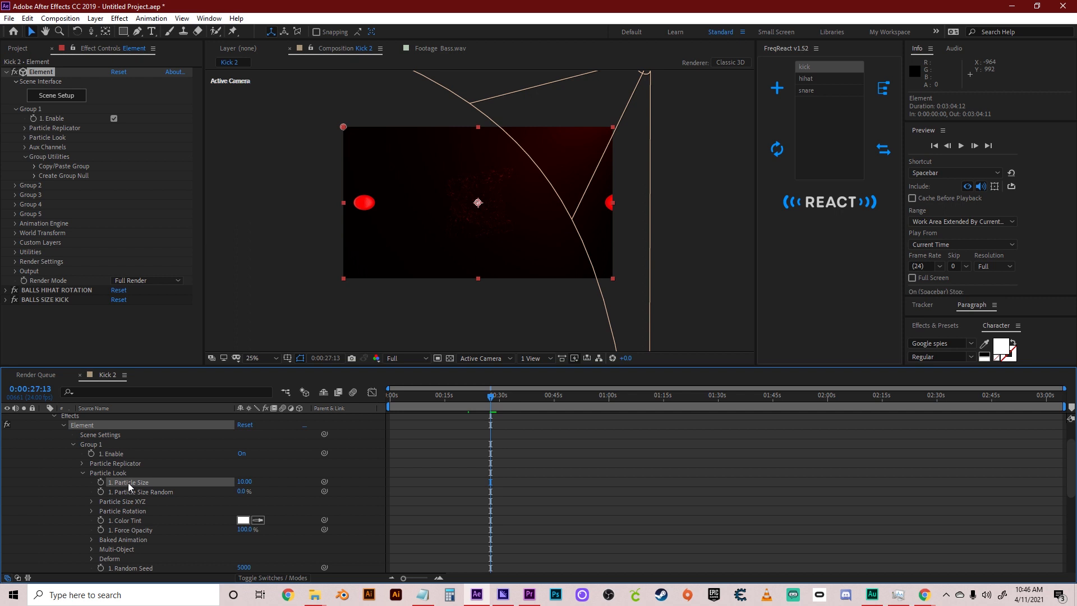
Try out other Particle Size values for Element's Group 1 and restore the size to 10
left_click_drag(245, 481, 288, 486)
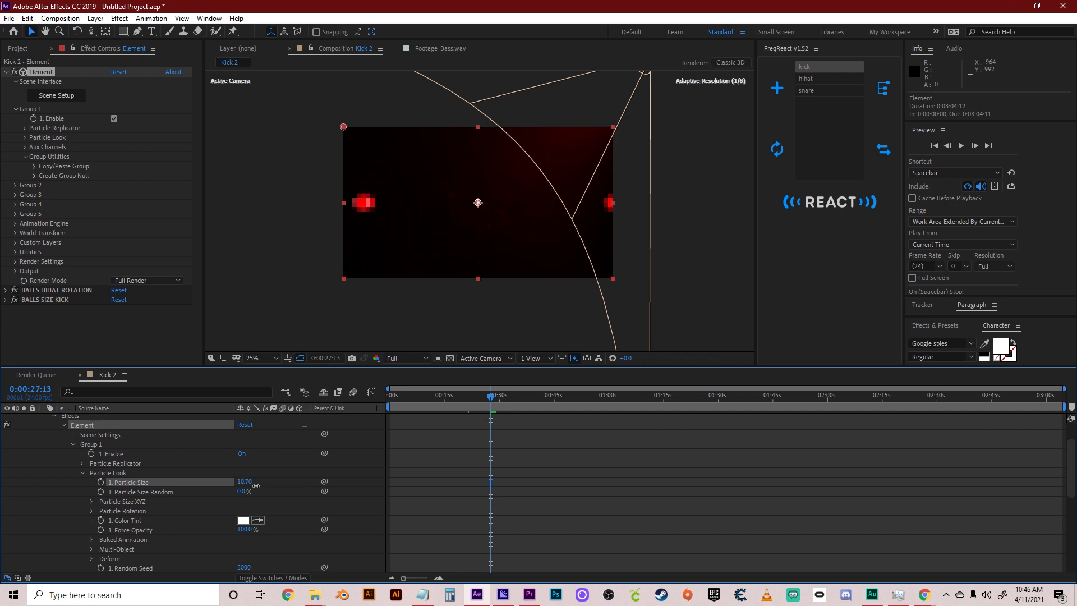
left_click(250, 486)
type("10")
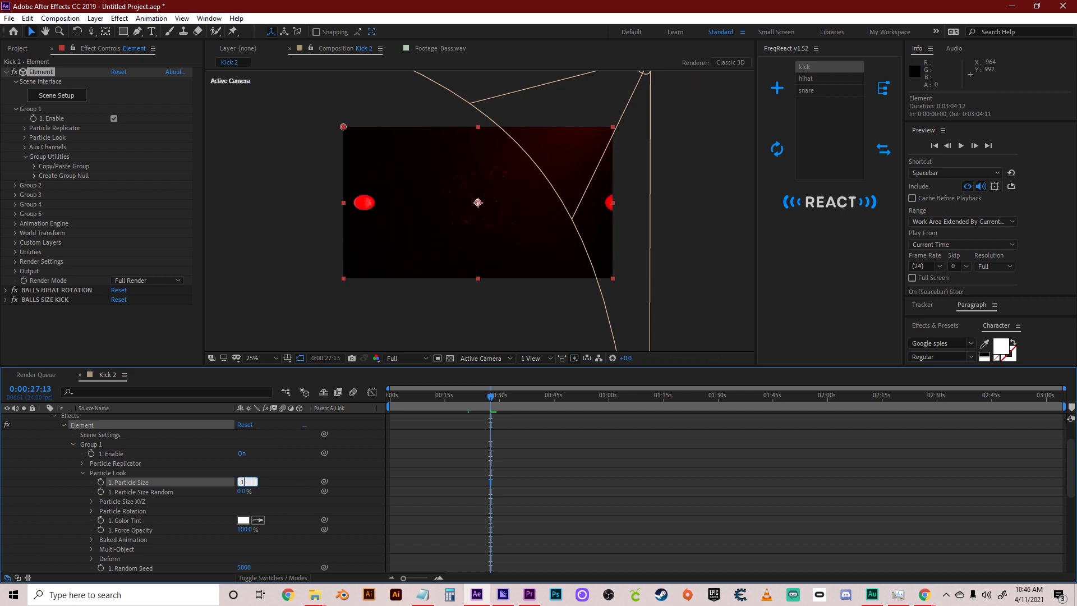
key("Return")
Add a FreqReact Pulse reactor using the kick profile to the Element layer's Group 1 Particle Size property
left_click(816, 66)
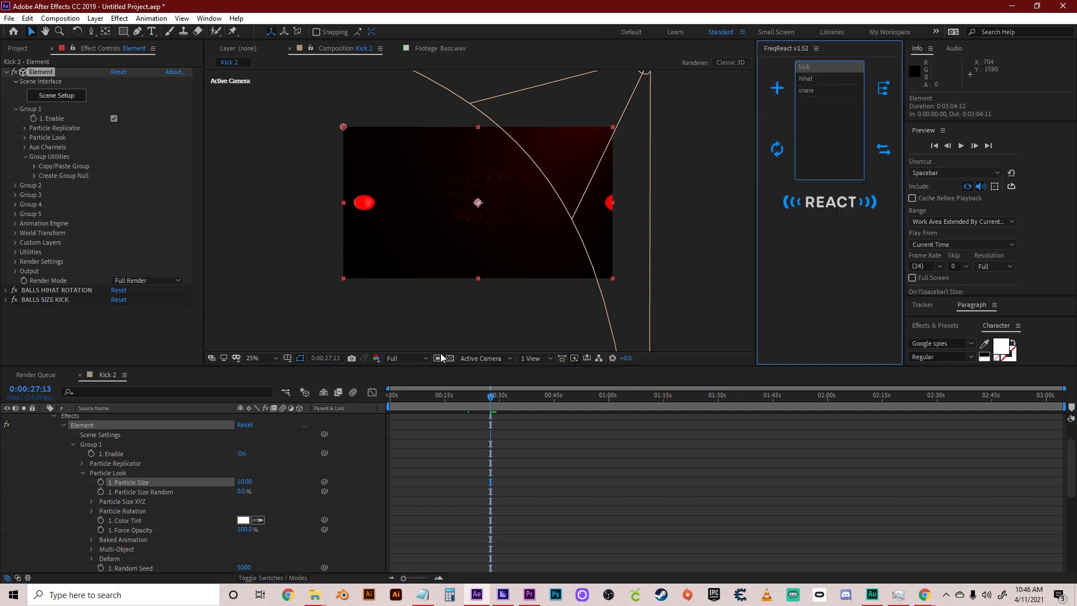
left_click(124, 480)
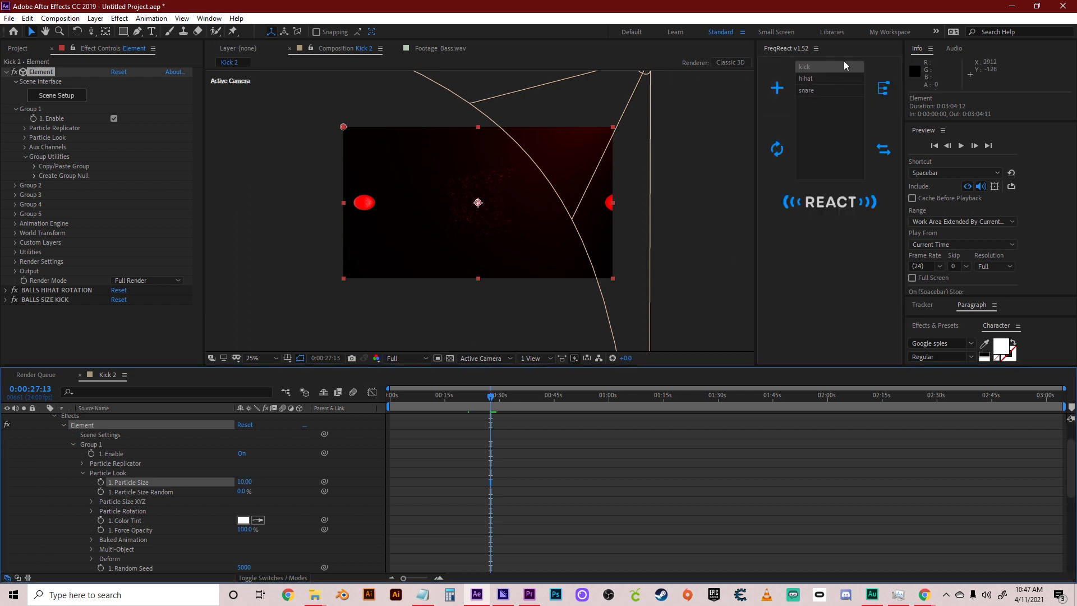
left_click(820, 65)
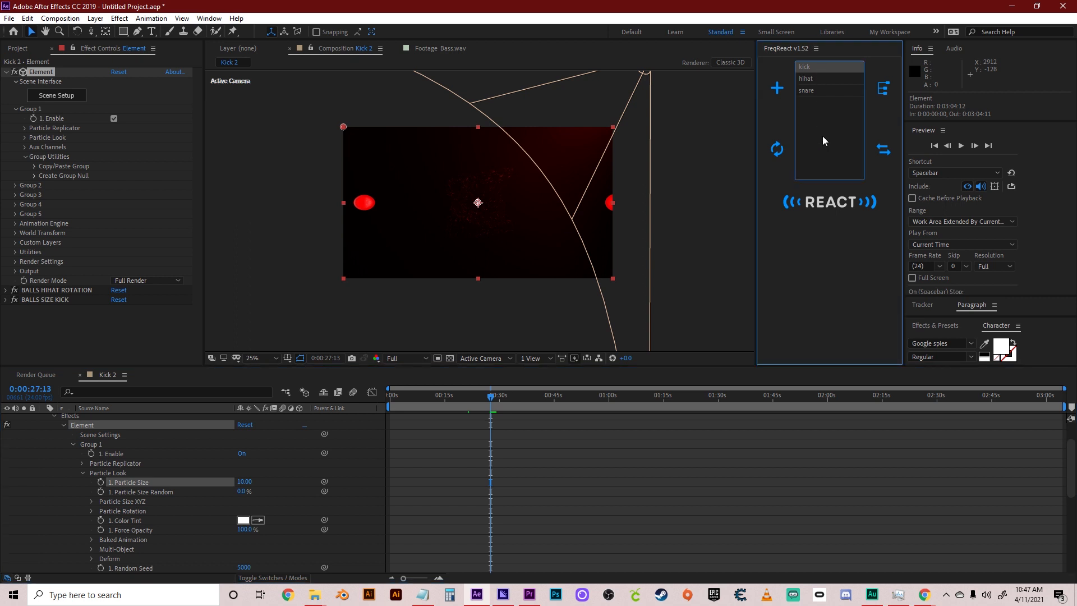
left_click(821, 200)
left_click(782, 86)
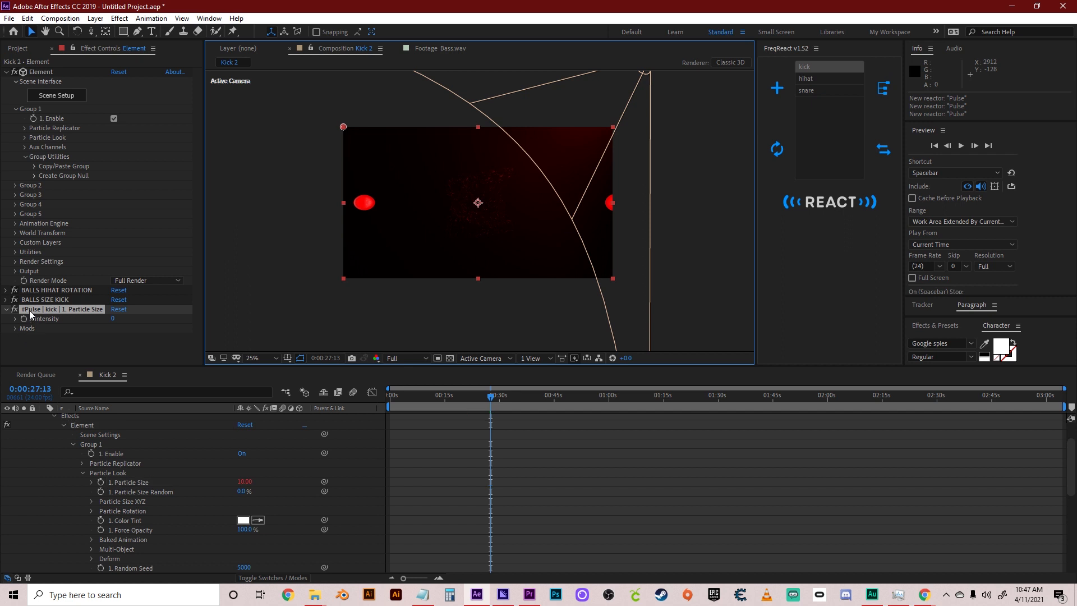
Rename the new Group 1 Particle Size Pulse effect on the Element layer as BOX SIZE
left_click(29, 309)
key("Return")
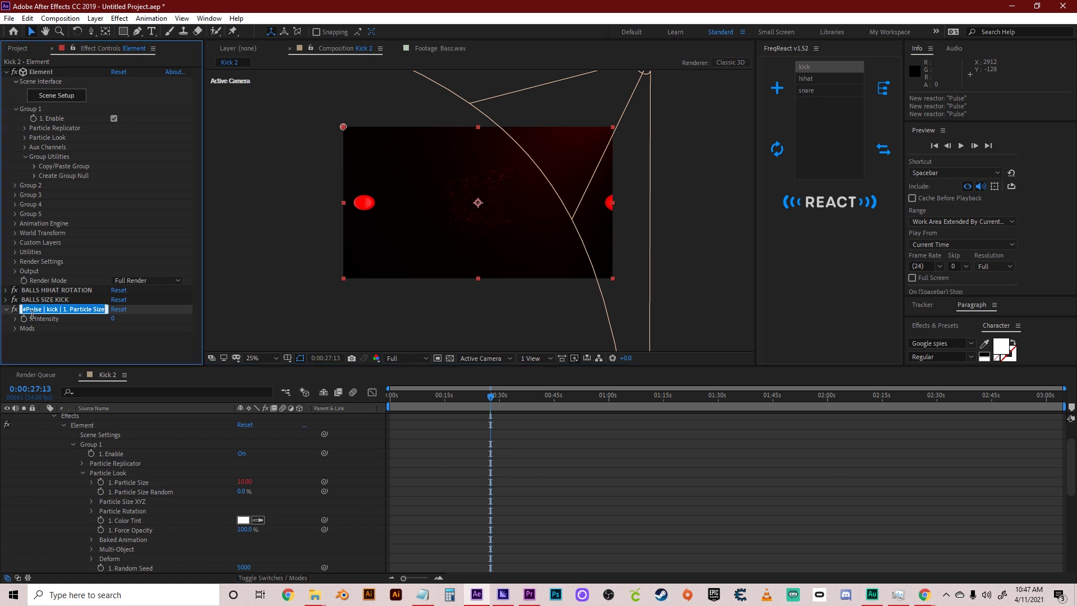
type("BOX SIZE")
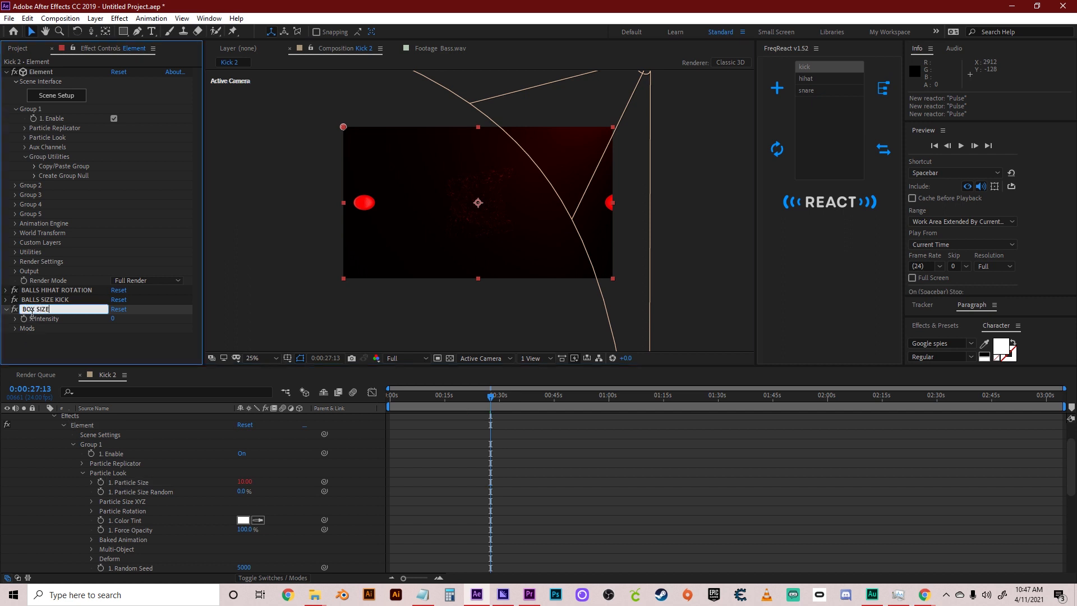
key("Return")
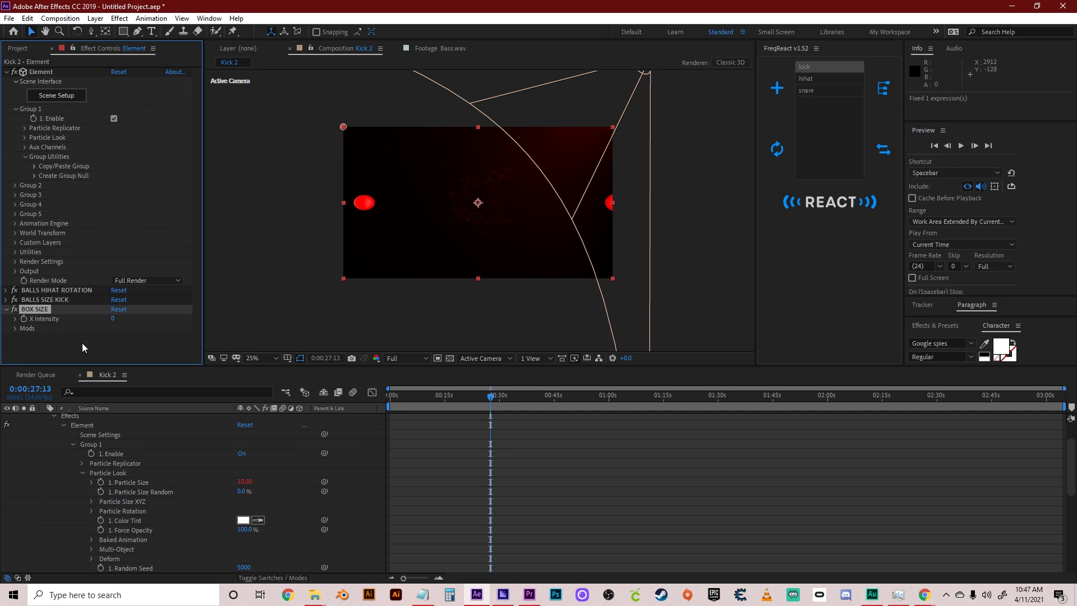
Set the BOX SIZE reactor's X Intensity to 11, Smoothing to 34 and Decay to 15
left_click_drag(117, 323, 119, 324)
left_click(101, 352)
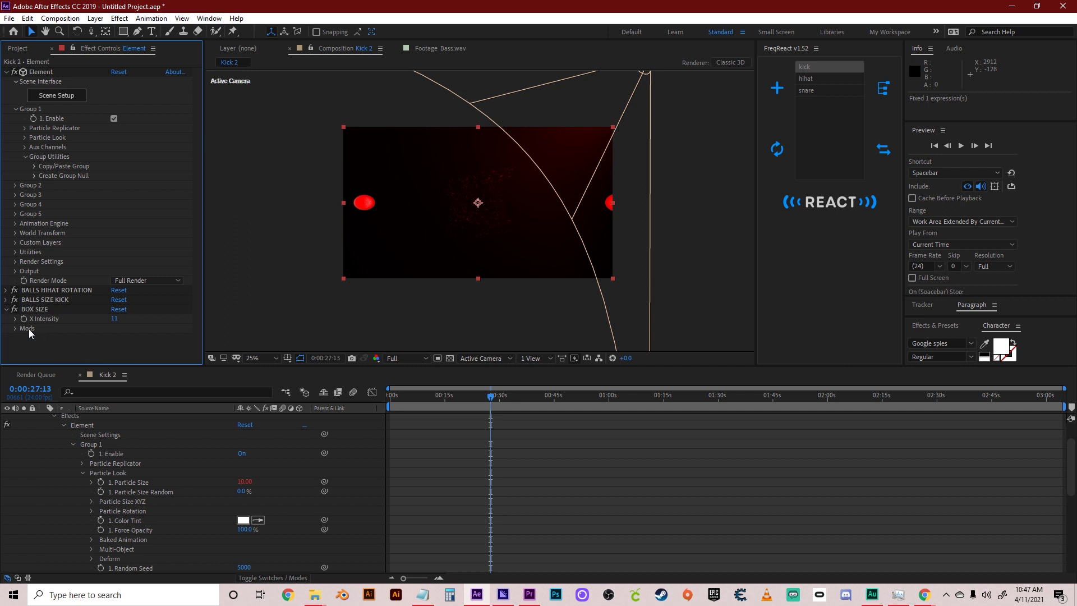
left_click(15, 328)
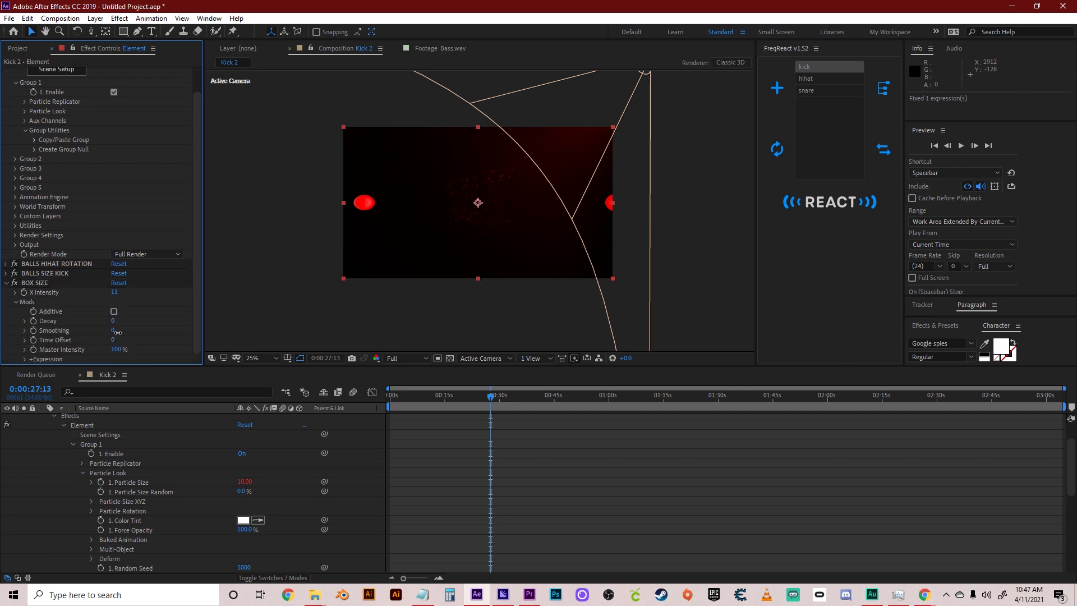
left_click_drag(117, 333, 121, 333)
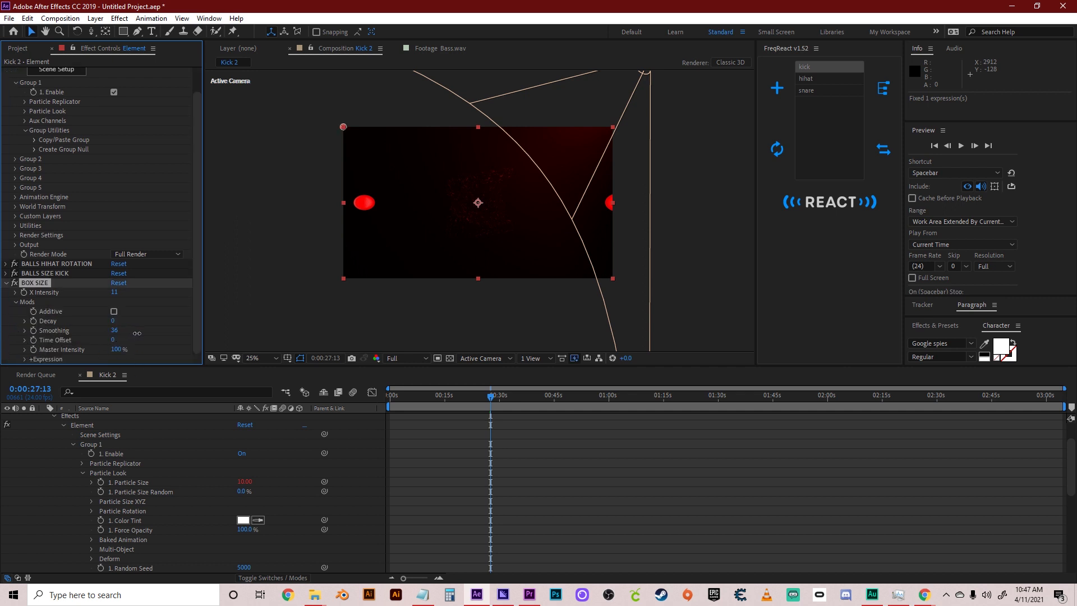
left_click_drag(136, 334, 125, 323)
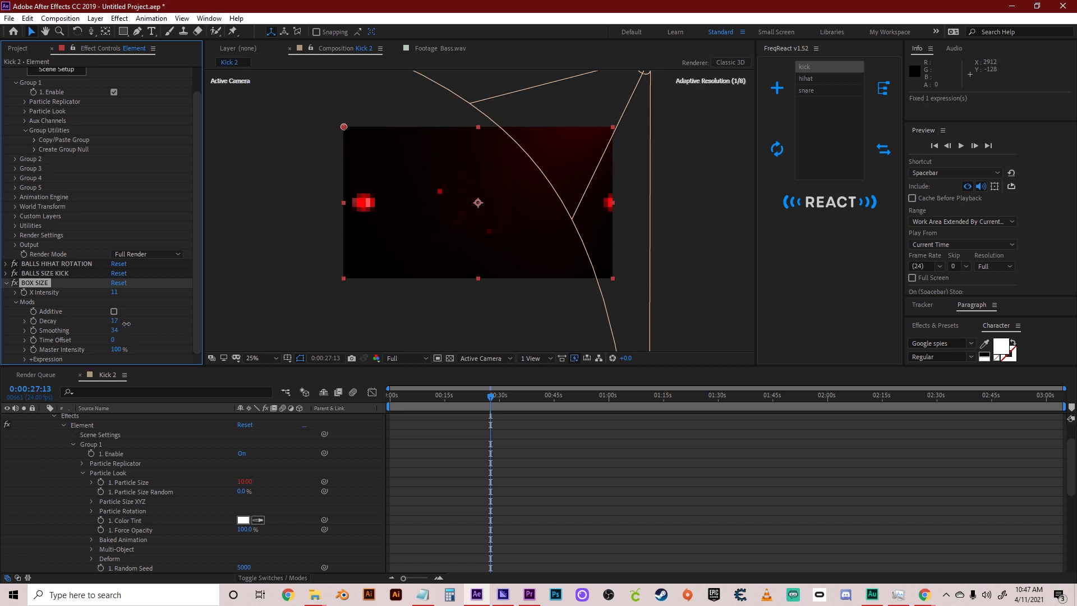
Preview the composition from 0:00:27:13 to check how the cube's size reacts to the kick
left_click(227, 285)
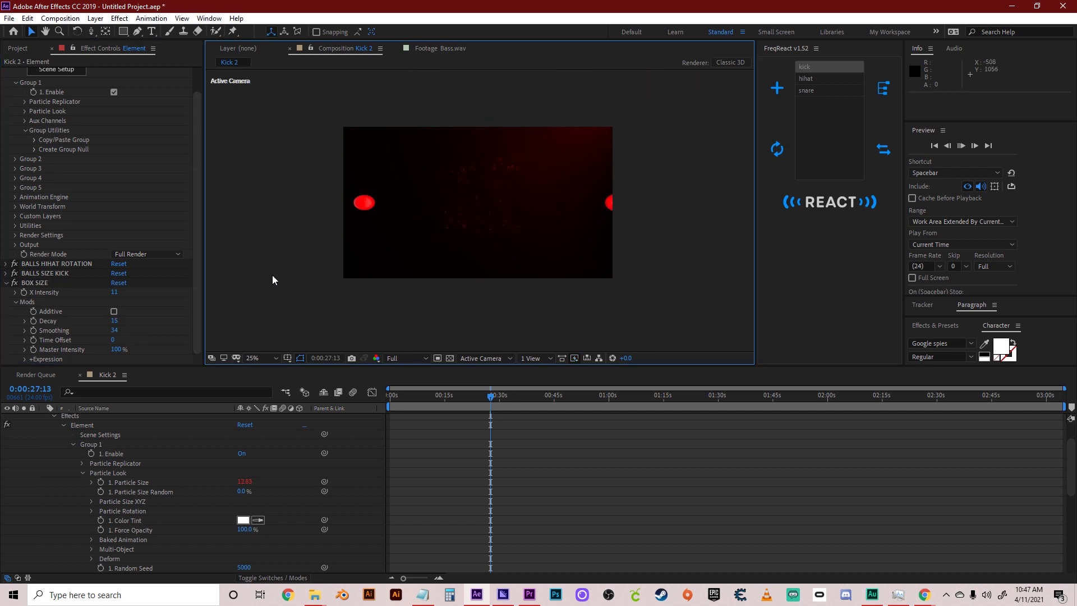
key("space")
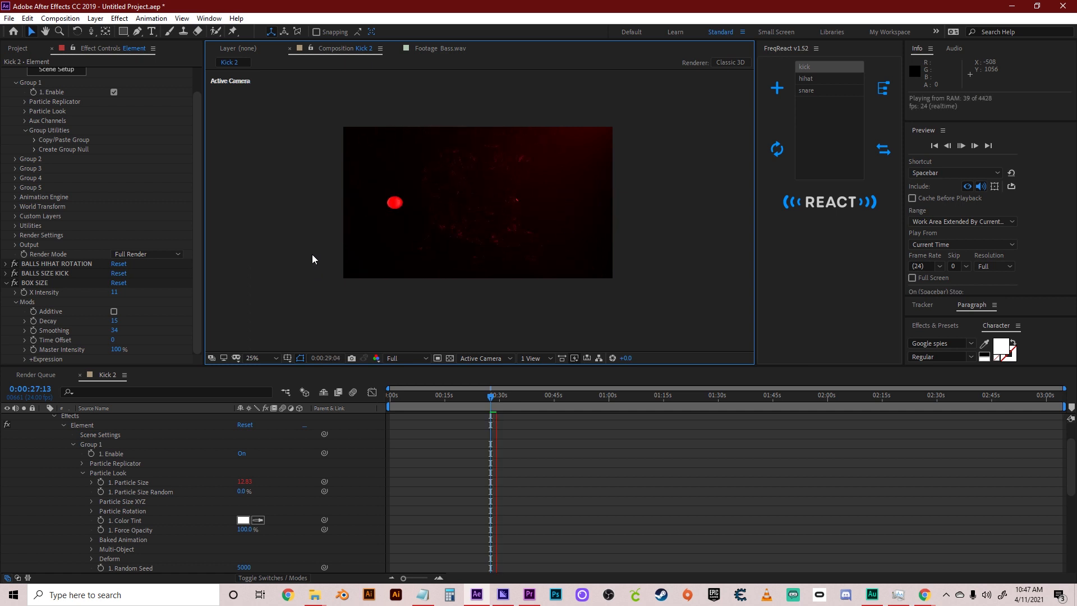
key("space")
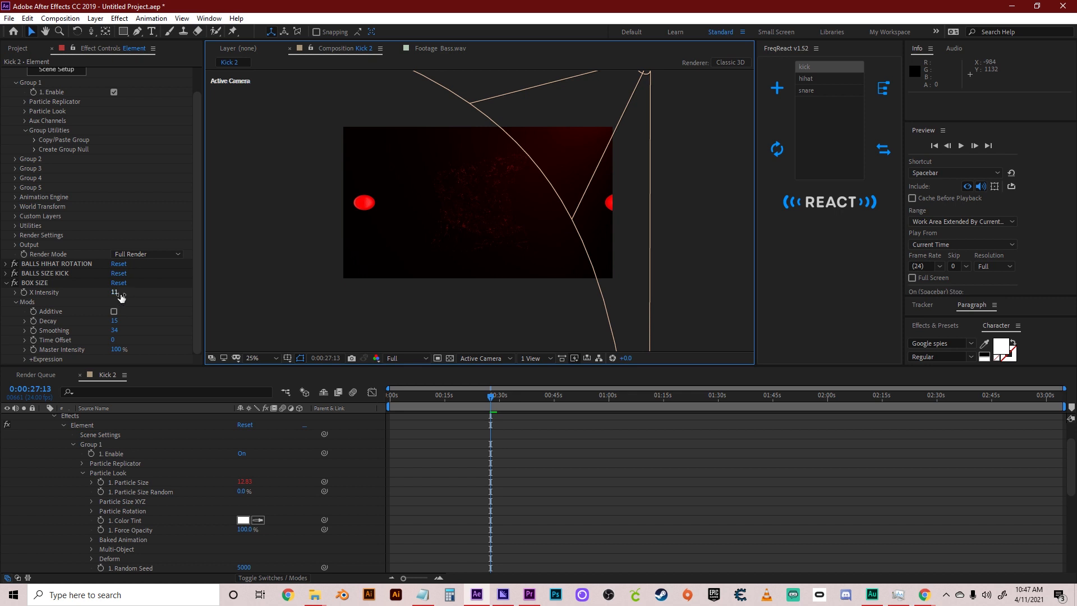
left_click(158, 327)
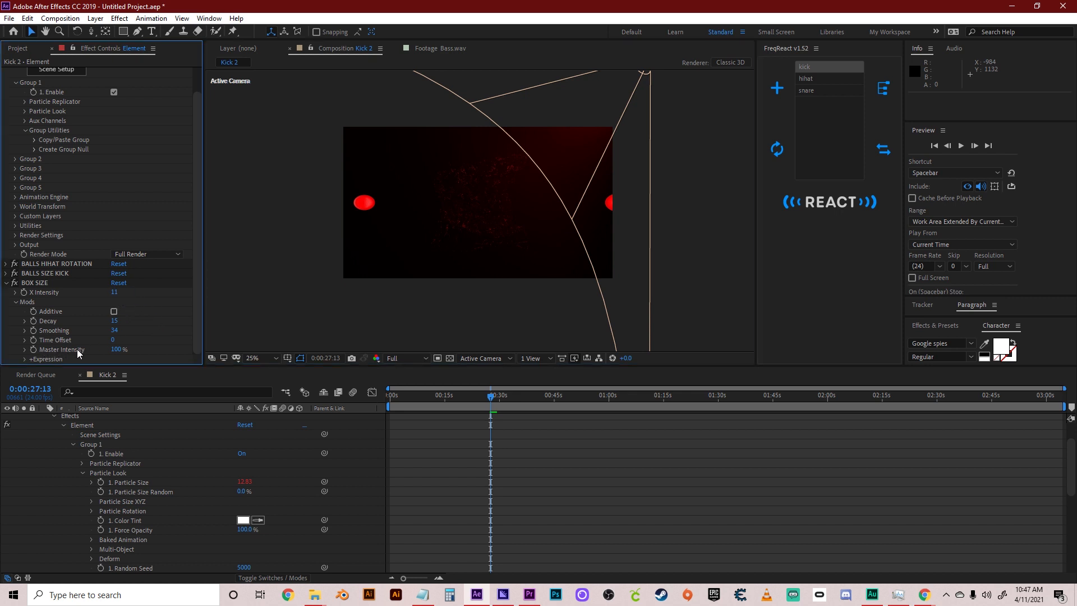
Reduce the BOX SIZE reactor's Master Intensity to 30% and preview the cube's pulsing
left_click_drag(115, 348, 110, 348)
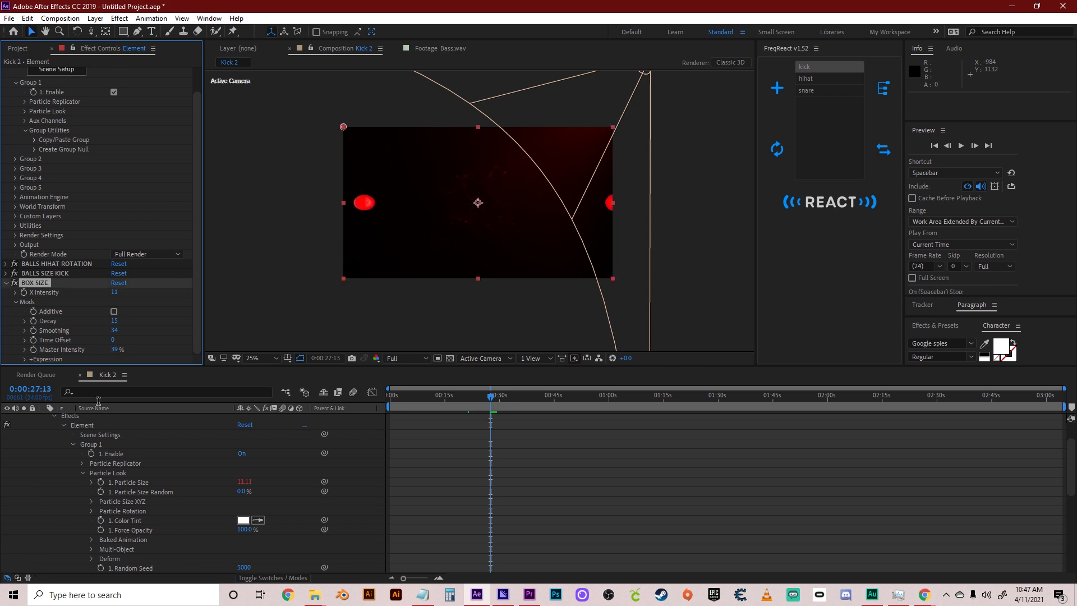
left_click_drag(118, 356, 117, 356)
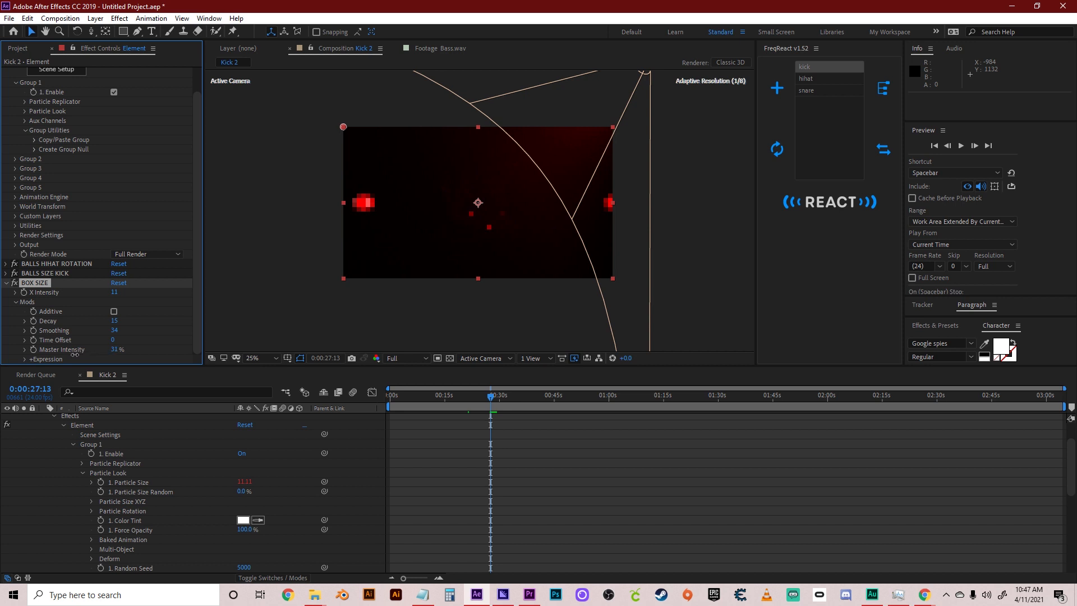
left_click(285, 270)
key("space")
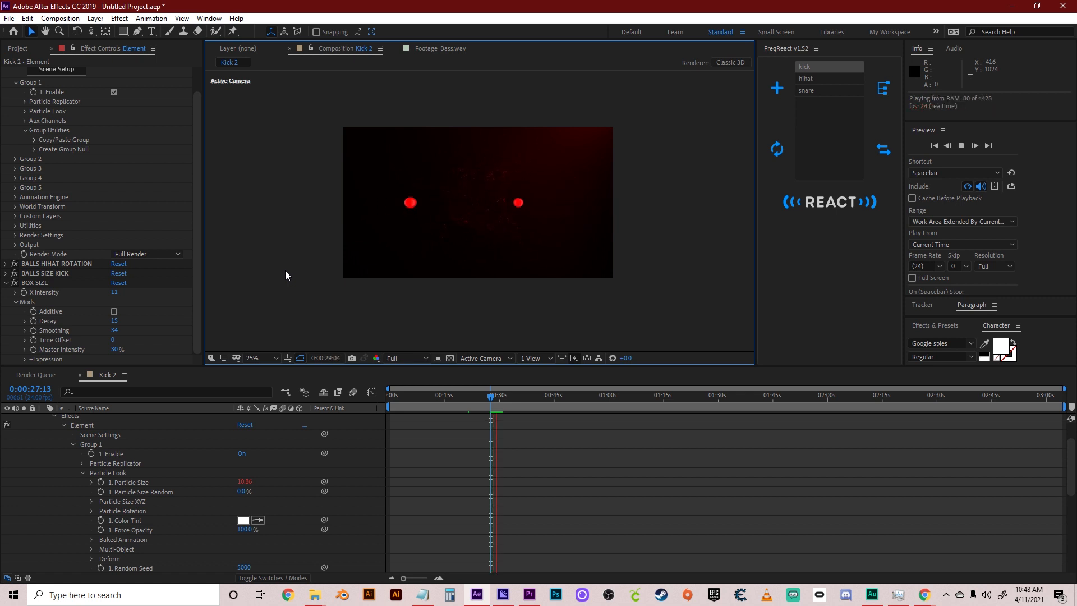
key("space")
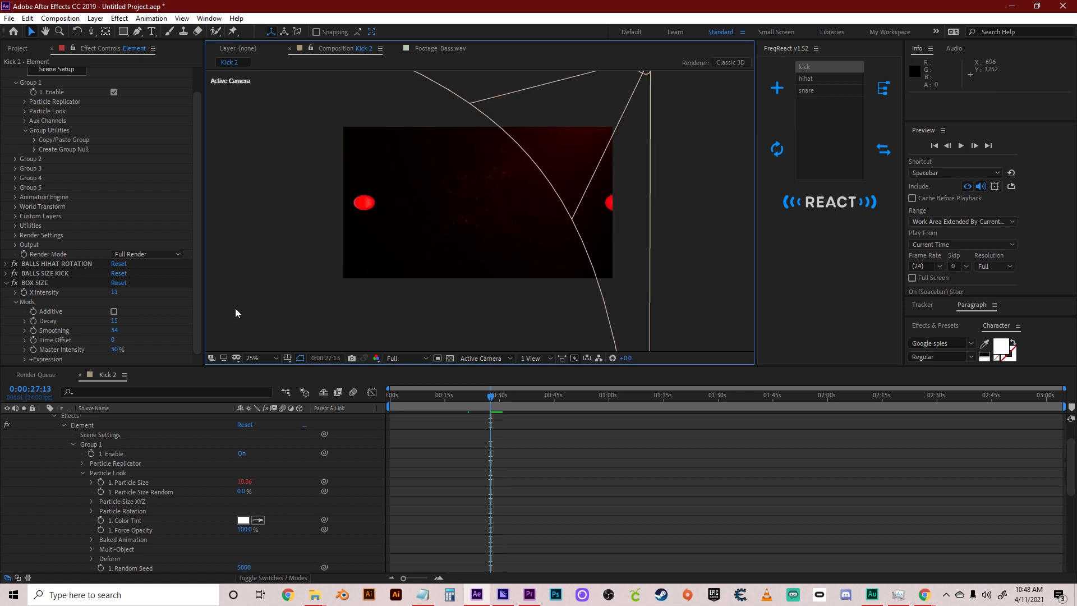
Lower the BOX SIZE reactor's X Intensity to 7 and preview the composition again
left_click_drag(122, 301, 118, 298)
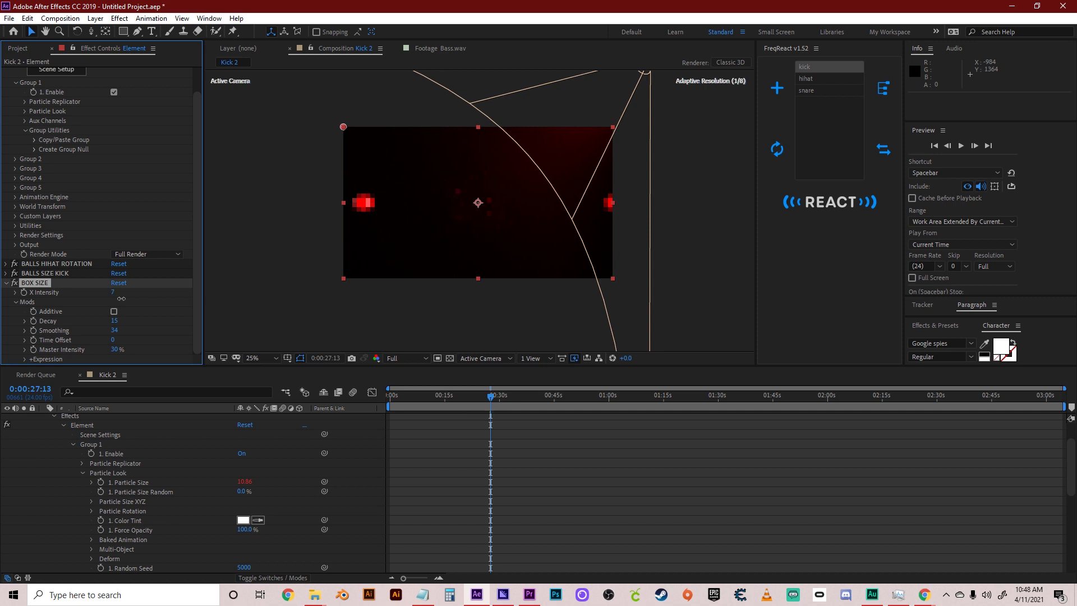
left_click(278, 262)
key("space")
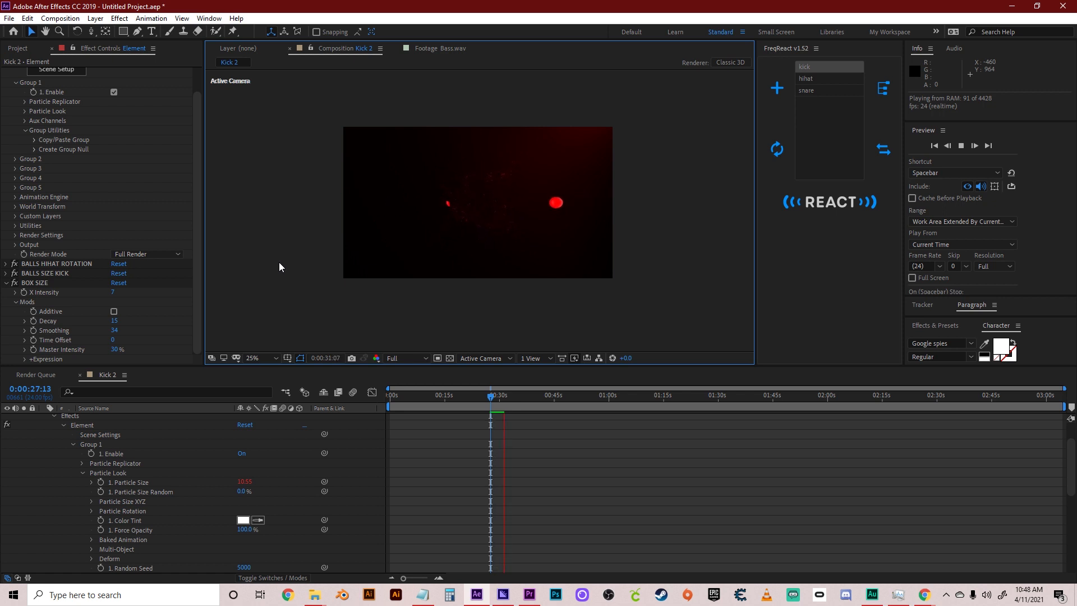
key("space")
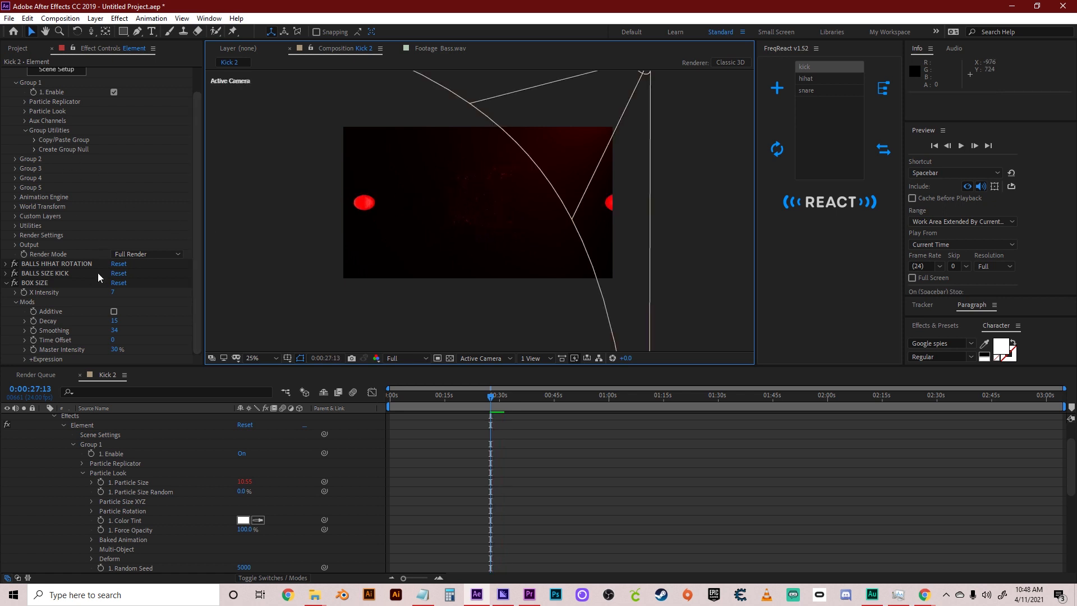
In the Element scene setup, lower the top sphere to Y 5.66 and move the second sphere inward to Z 5.06
scroll(91, 302, "up", 1)
left_click(53, 99)
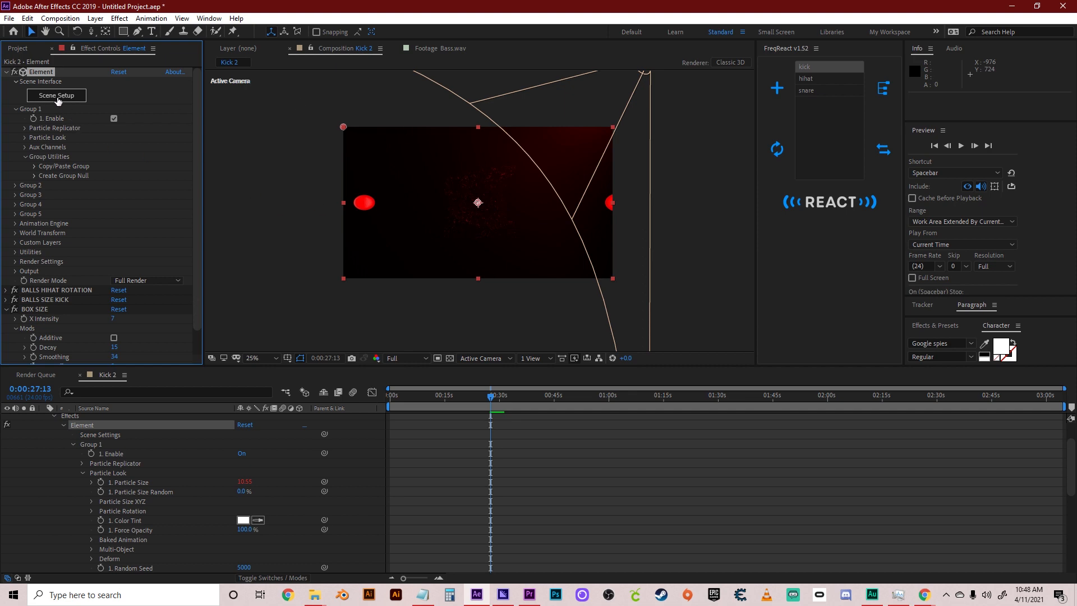
left_click(55, 96)
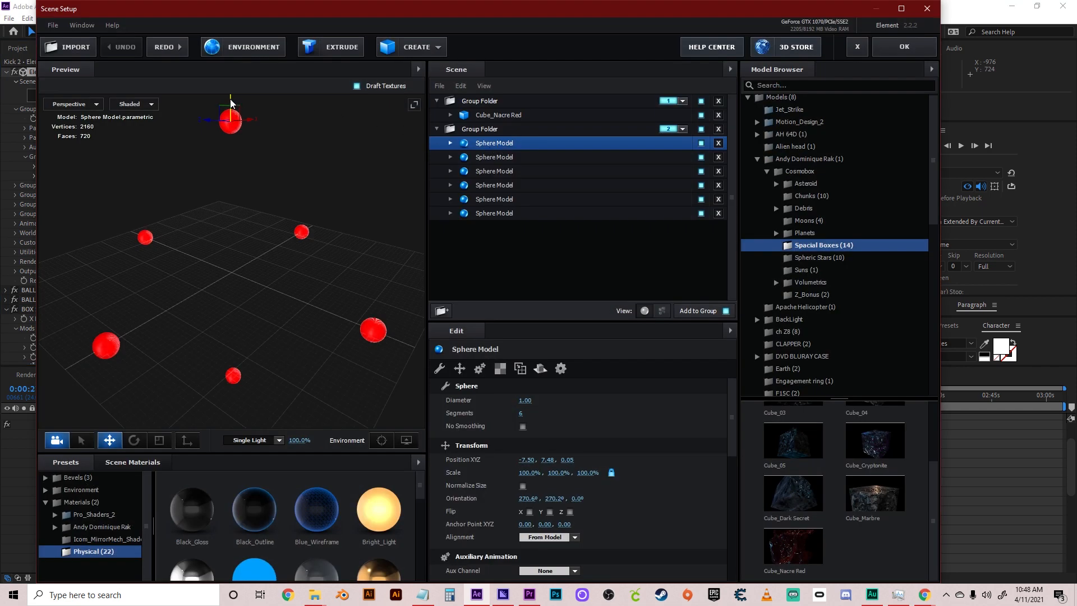
left_click_drag(234, 105, 236, 149)
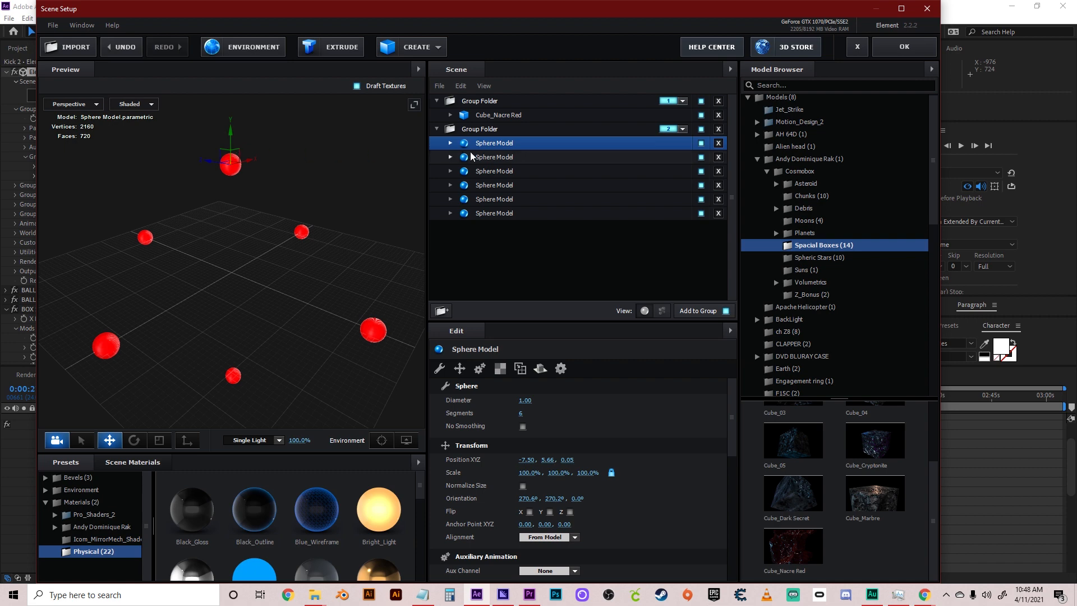
left_click(491, 160)
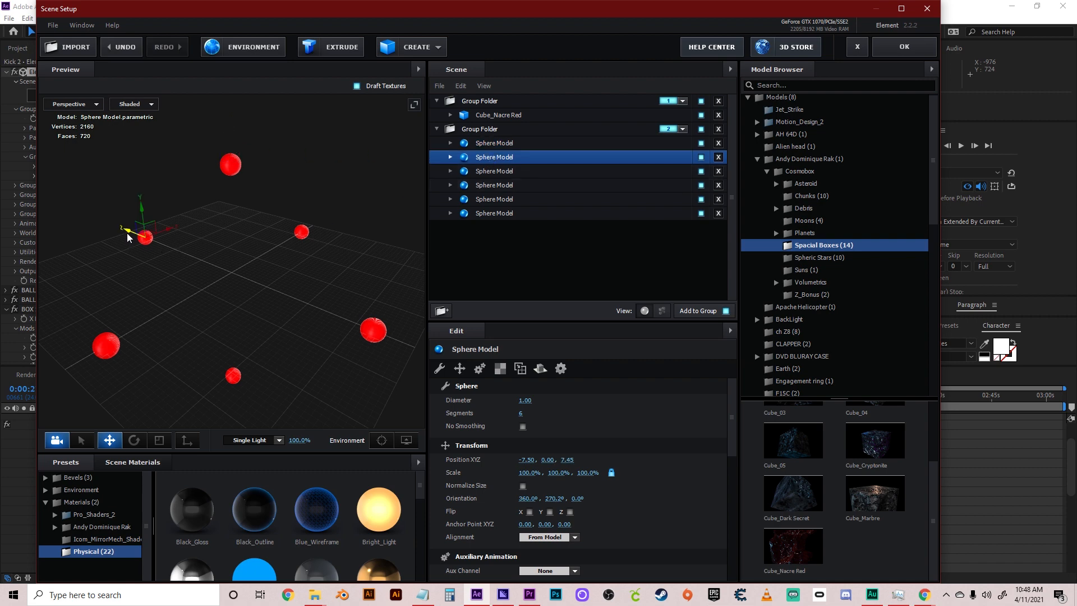
left_click_drag(132, 233, 153, 246)
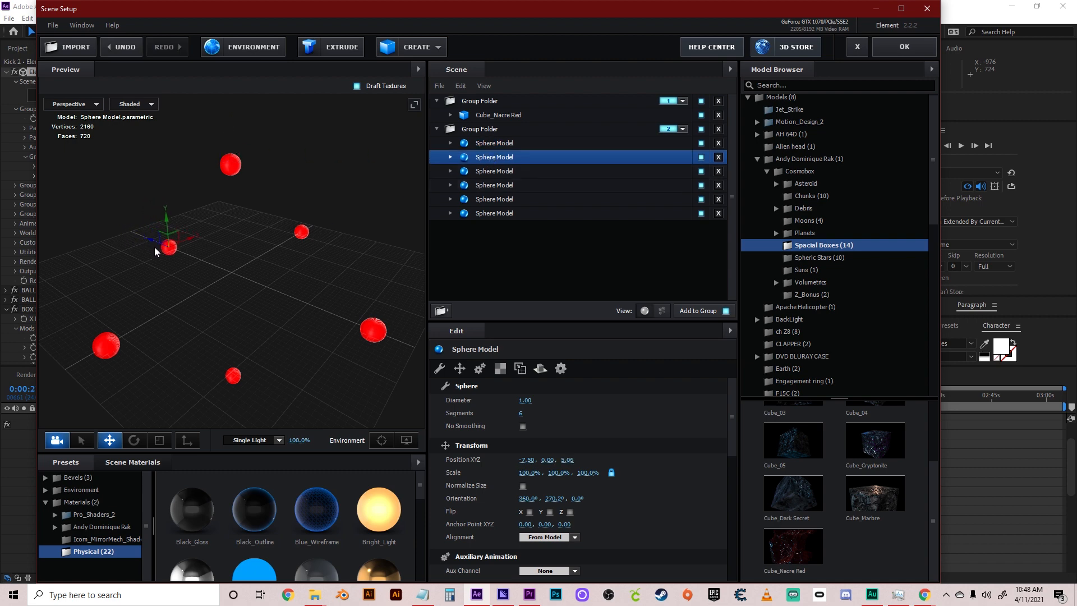
Move the third sphere inward to X -13.64 and raise the fourth sphere to Y -5.48
left_click(481, 173)
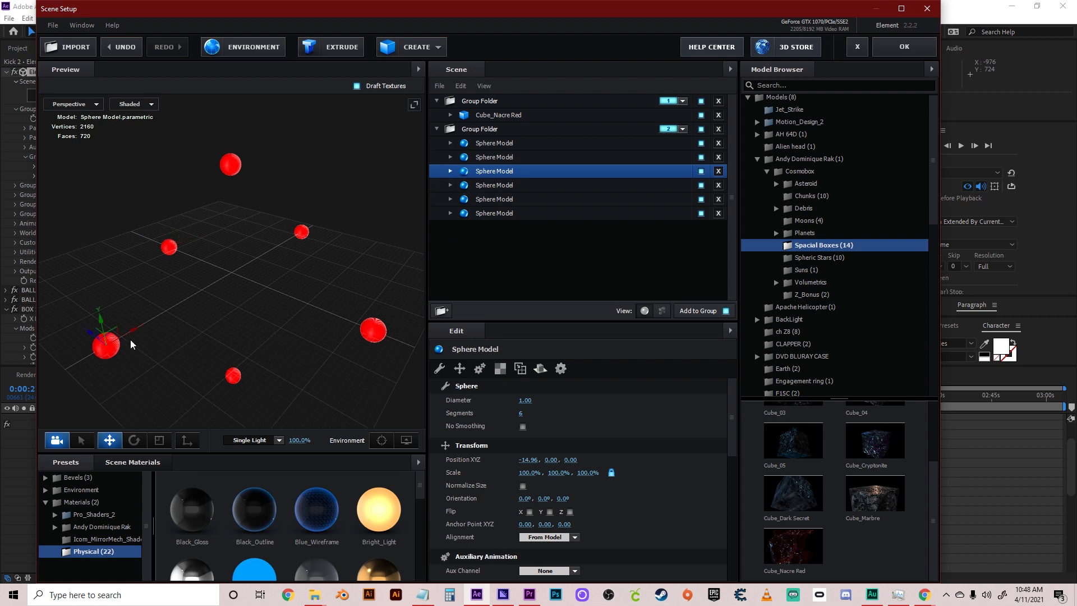
left_click_drag(131, 340, 158, 314)
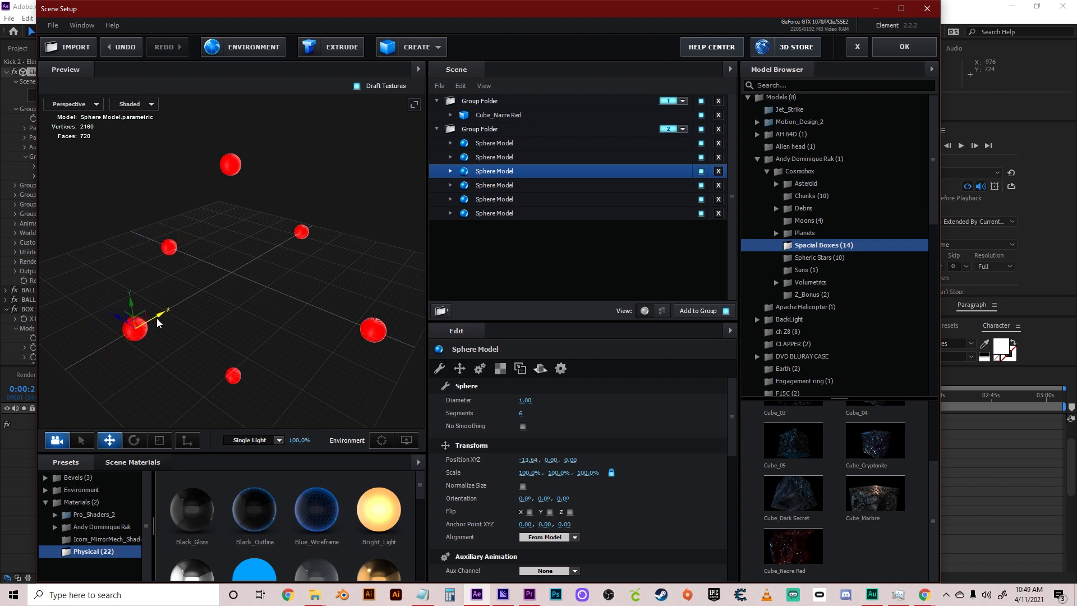
left_click(483, 185)
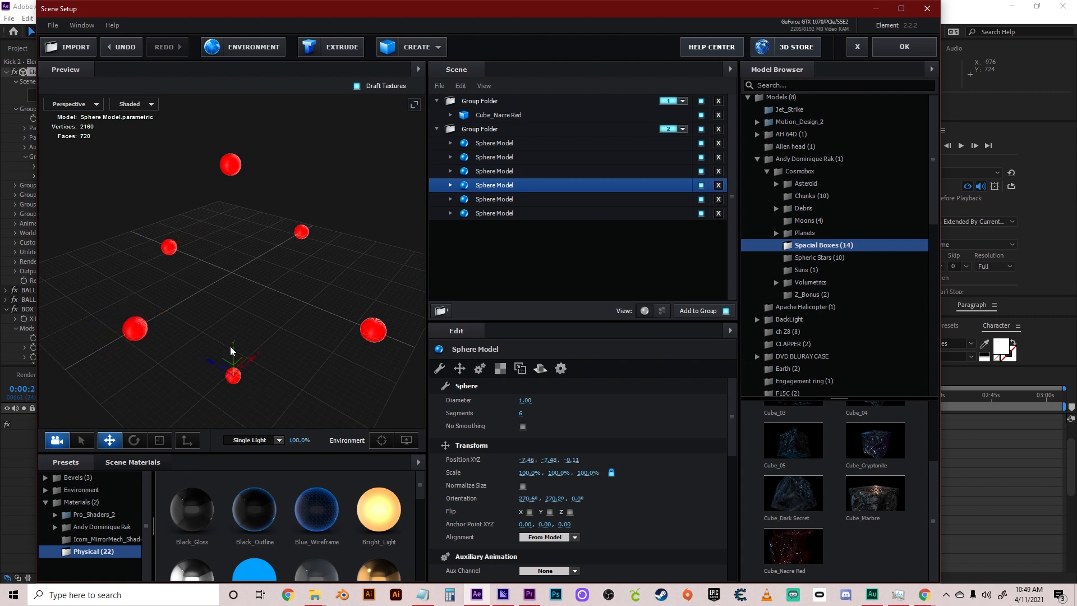
left_click_drag(230, 351, 233, 327)
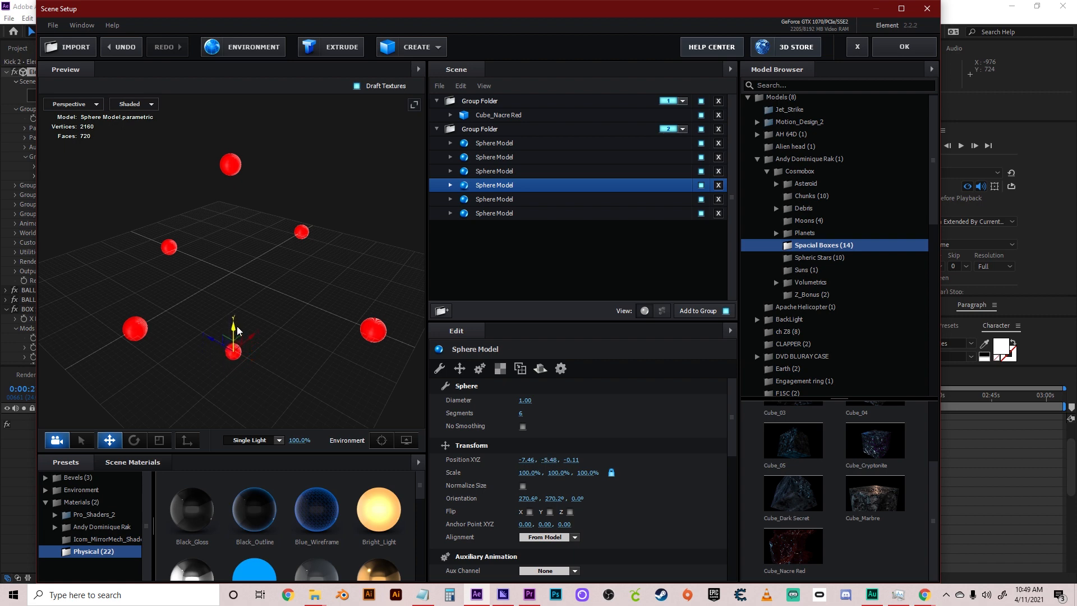
Move the fifth sphere inward and the sixth sphere to X -1.63, and apply the scene changes
left_click(473, 201)
left_click_drag(354, 314, 296, 315)
left_click_drag(312, 275, 292, 275)
left_click_drag(287, 329, 192, 313)
left_click(480, 217)
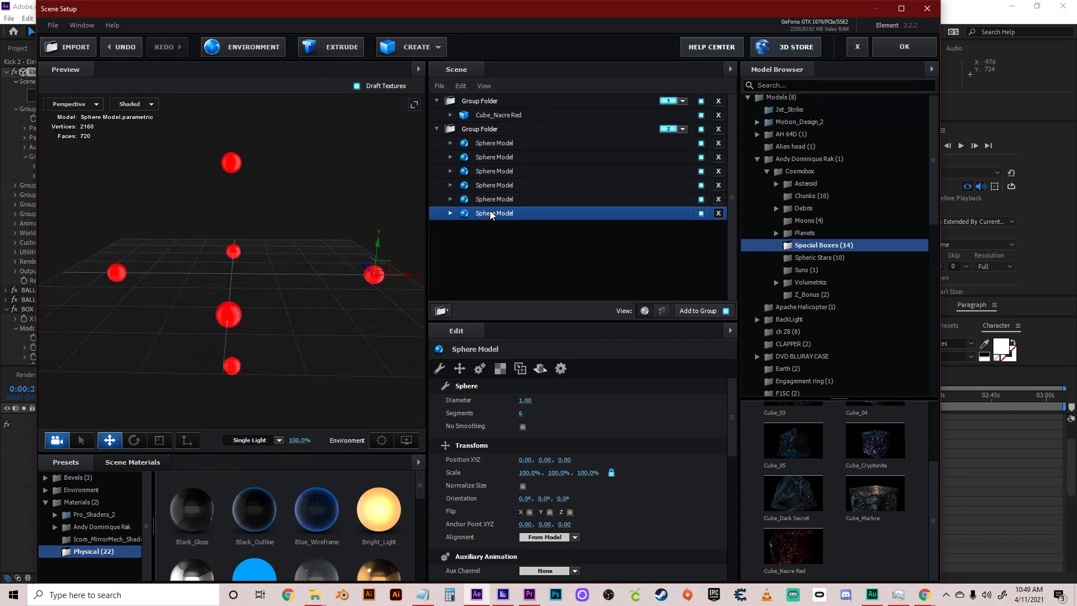
left_click_drag(401, 279, 375, 281)
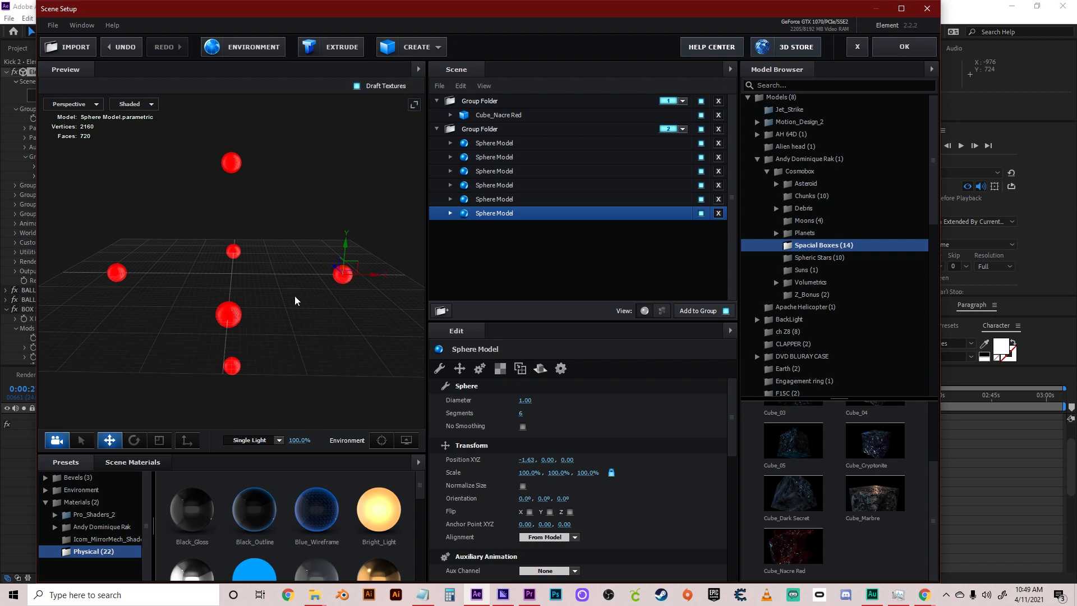
left_click(888, 50)
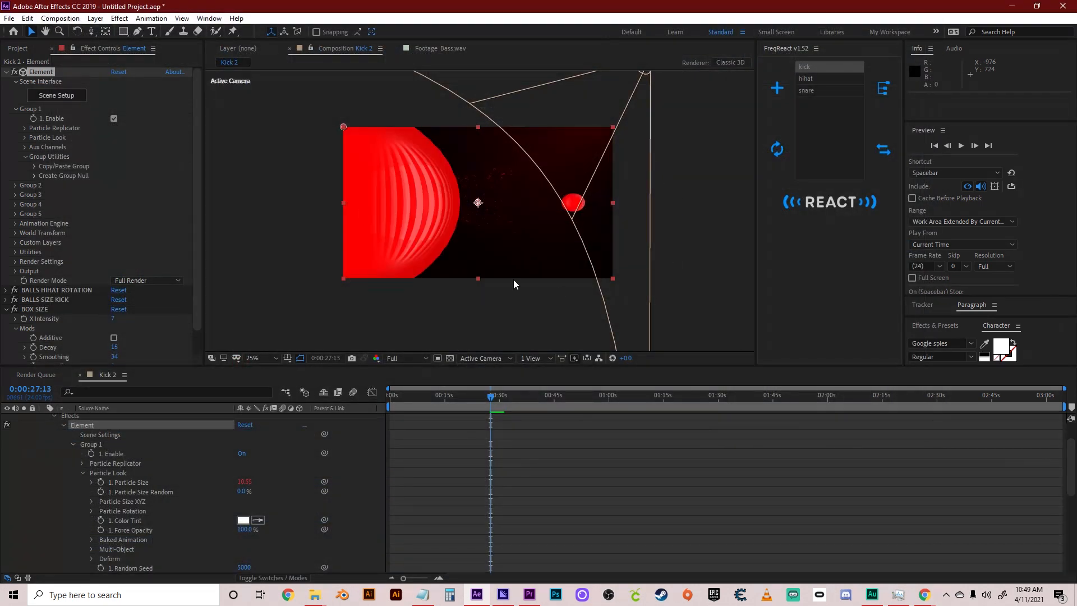
Preview the composition from 0:00:27:13 and inspect the tightened sphere layout around the cube up close
key("space")
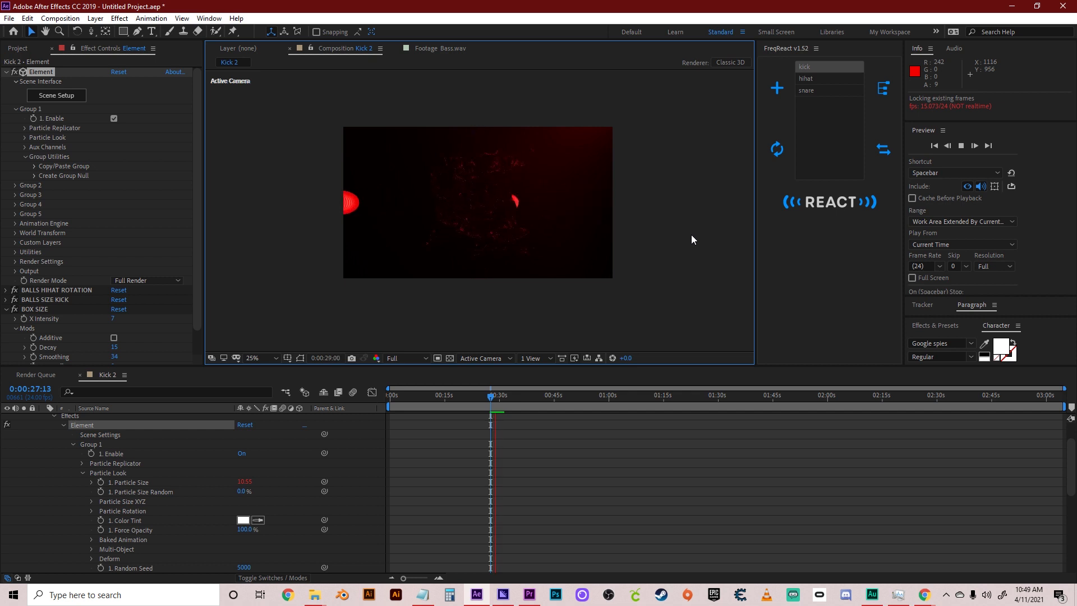
scroll(610, 253, "up", 4)
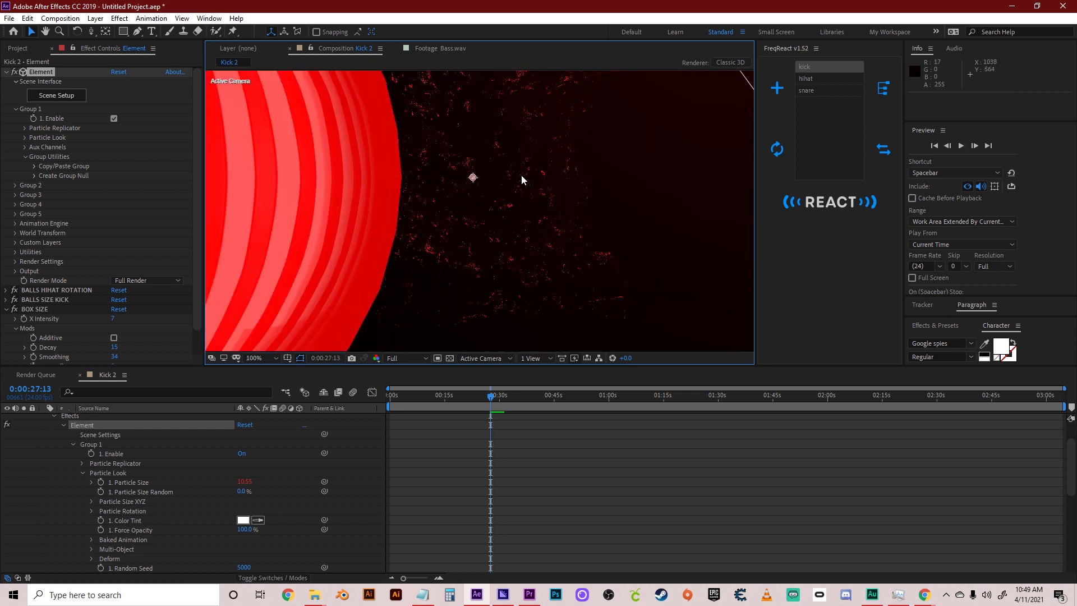
scroll(500, 228, "down", 4)
left_click(704, 232)
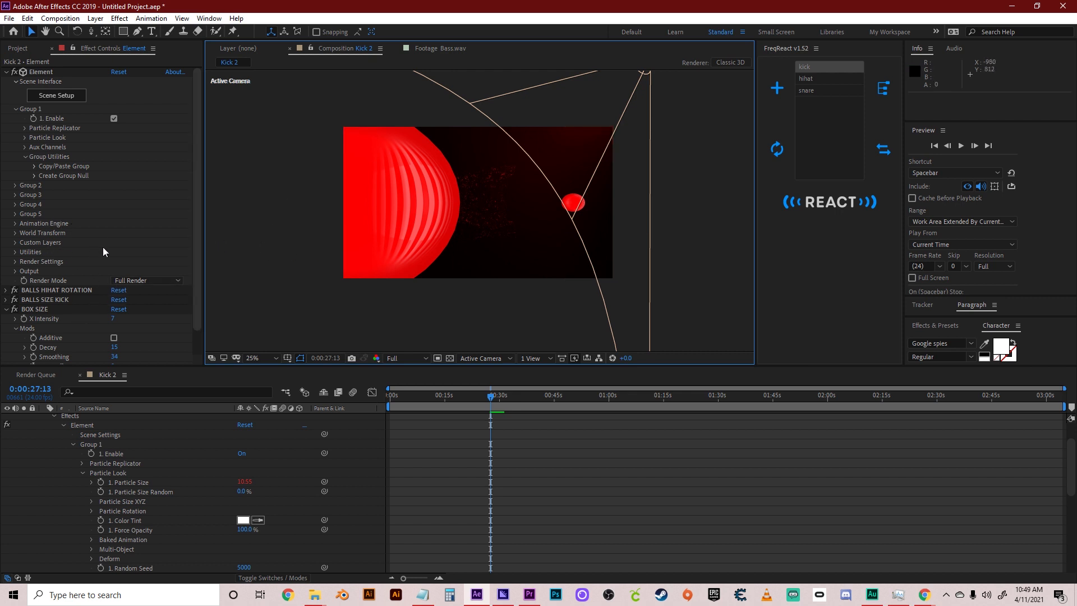
Add a FreqReact Pulse reactor driven by the hihat profile to Group 1's Particle Replicator Y Rotation
left_click(33, 308)
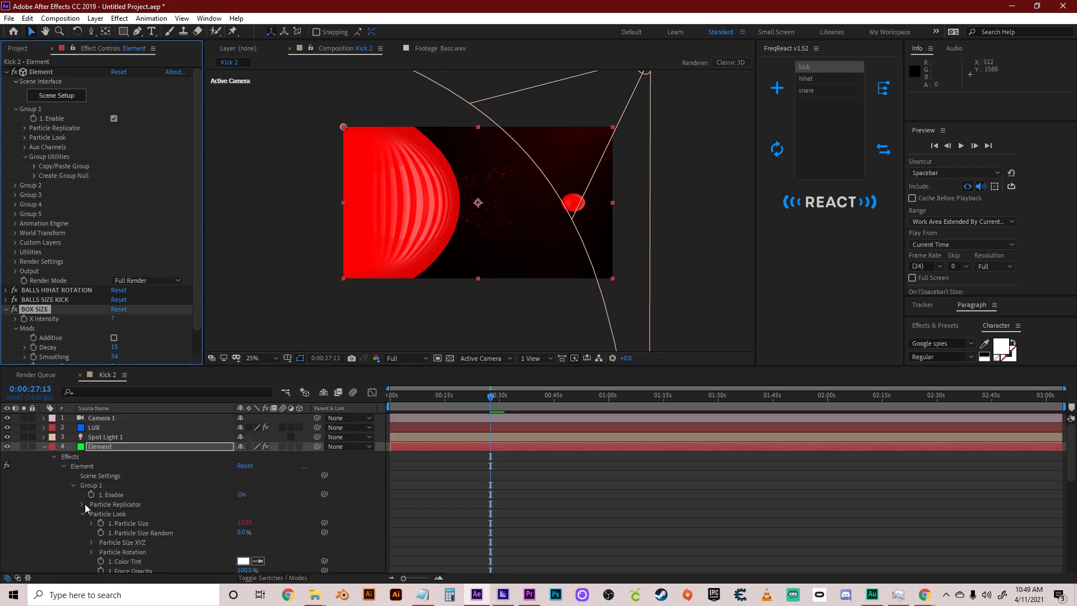
scroll(84, 512, "up", 2)
left_click(96, 446)
left_click(82, 467)
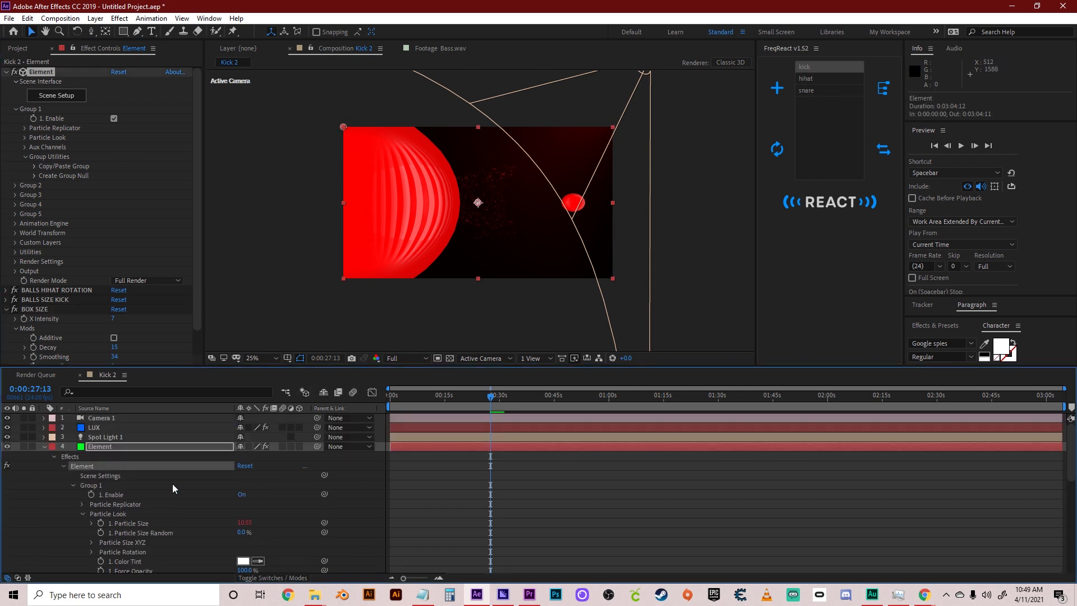
scroll(135, 483, "down", 2)
left_click(82, 447)
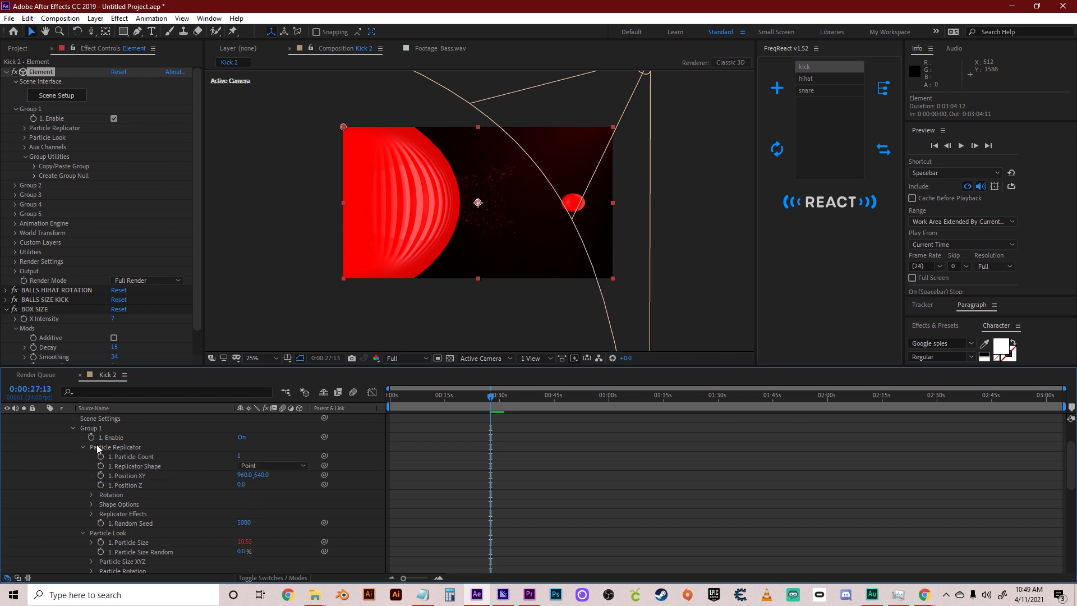
left_click(92, 494)
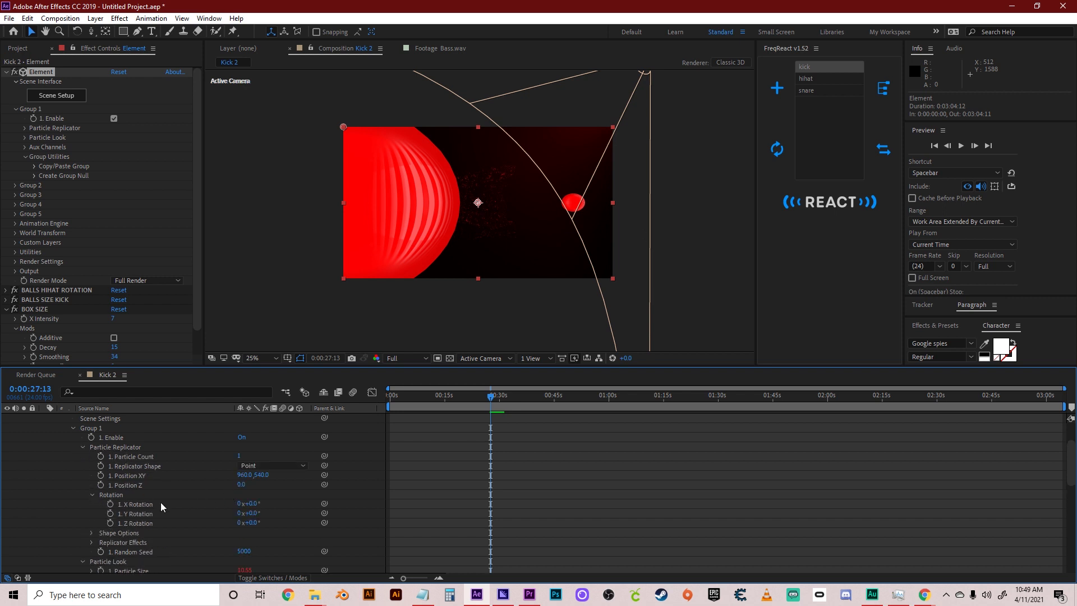
left_click(143, 513)
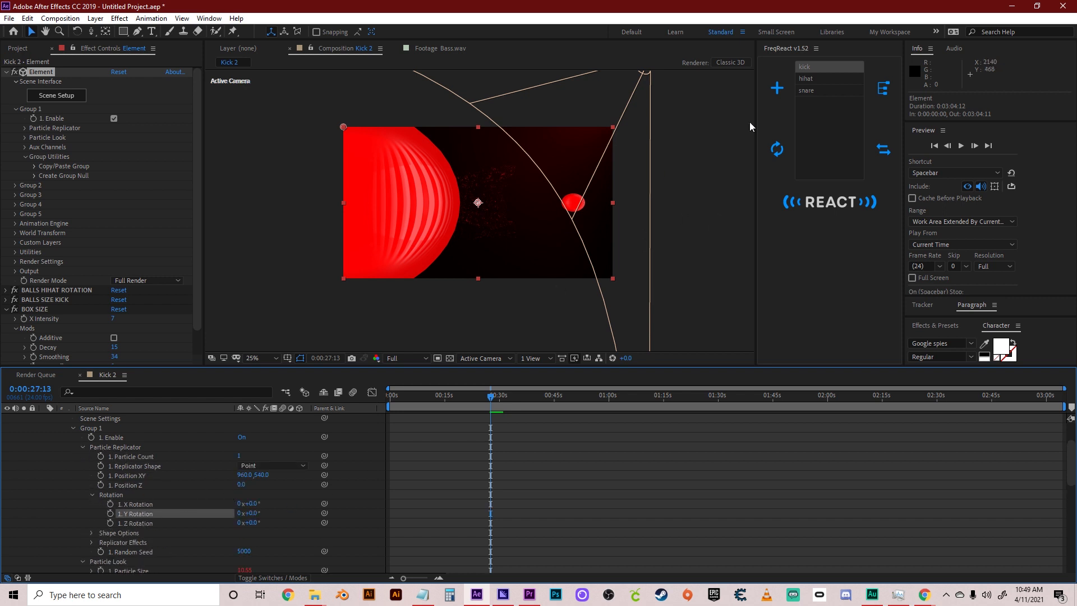
left_click(810, 78)
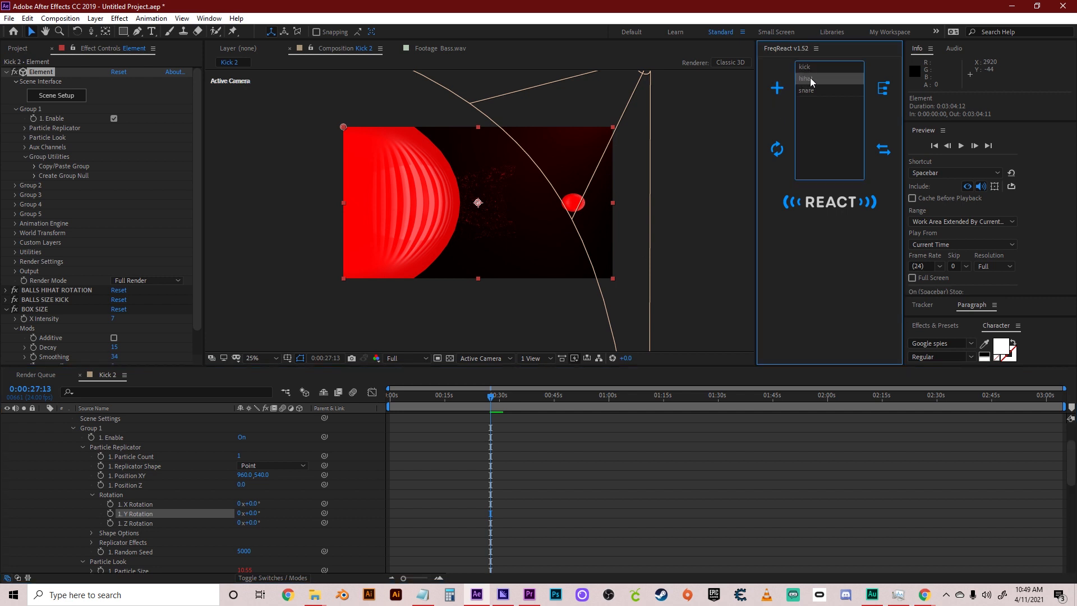
left_click(820, 203)
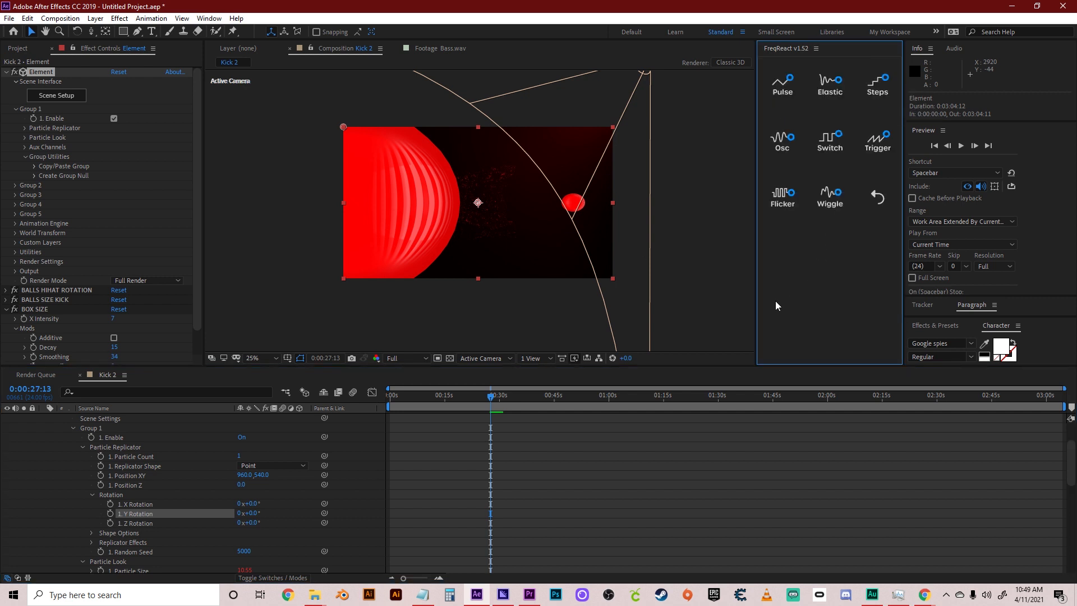
left_click(783, 93)
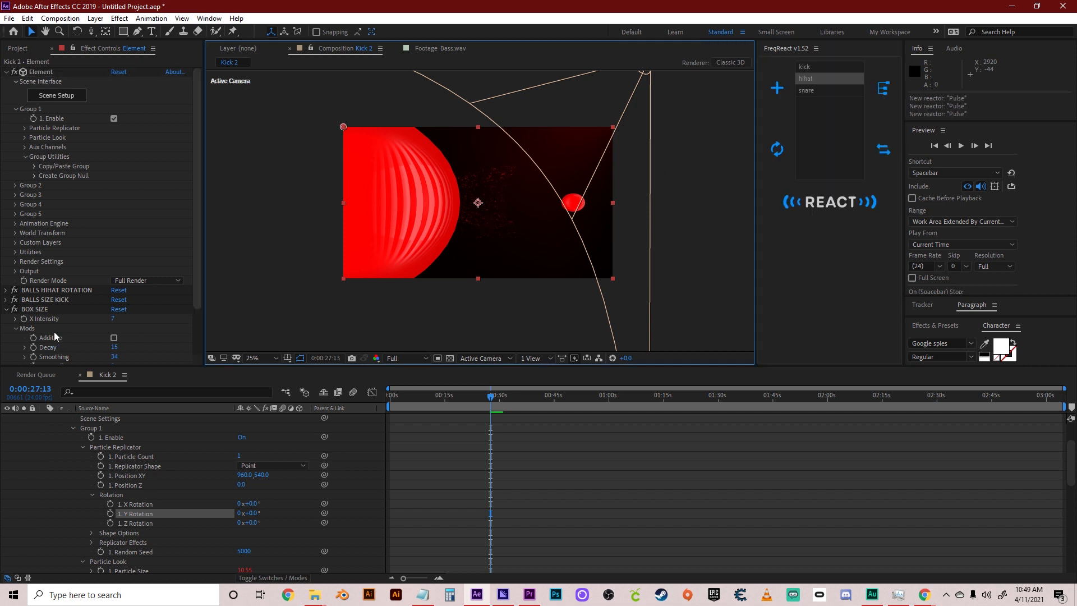
Collapse the BOX SIZE effect and rename the new hihat Y Rotation reactor to BOX SPIN
scroll(69, 329, "down", 2)
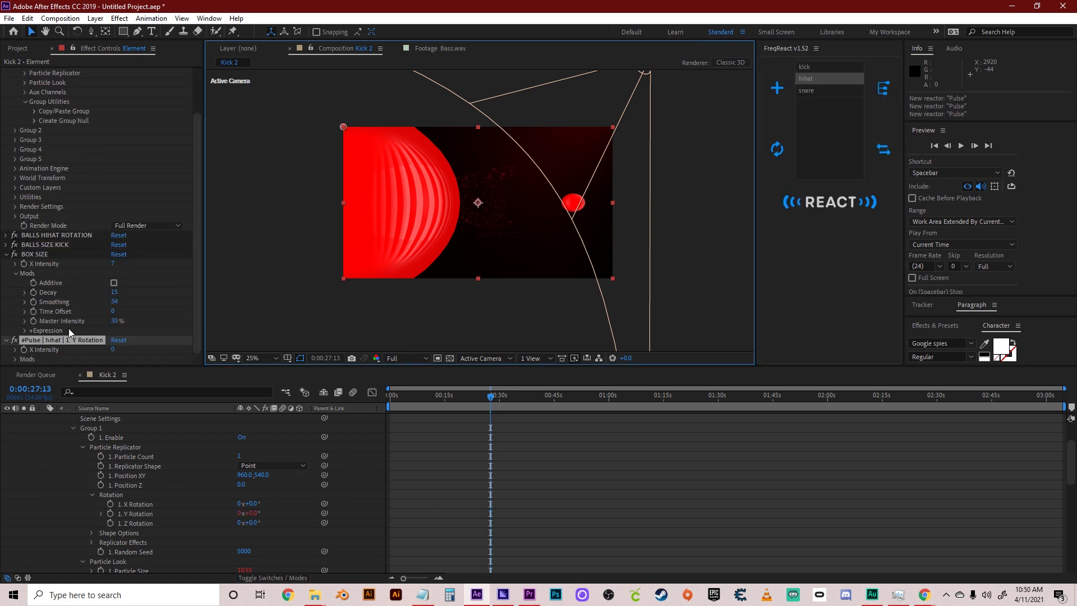
left_click(7, 256)
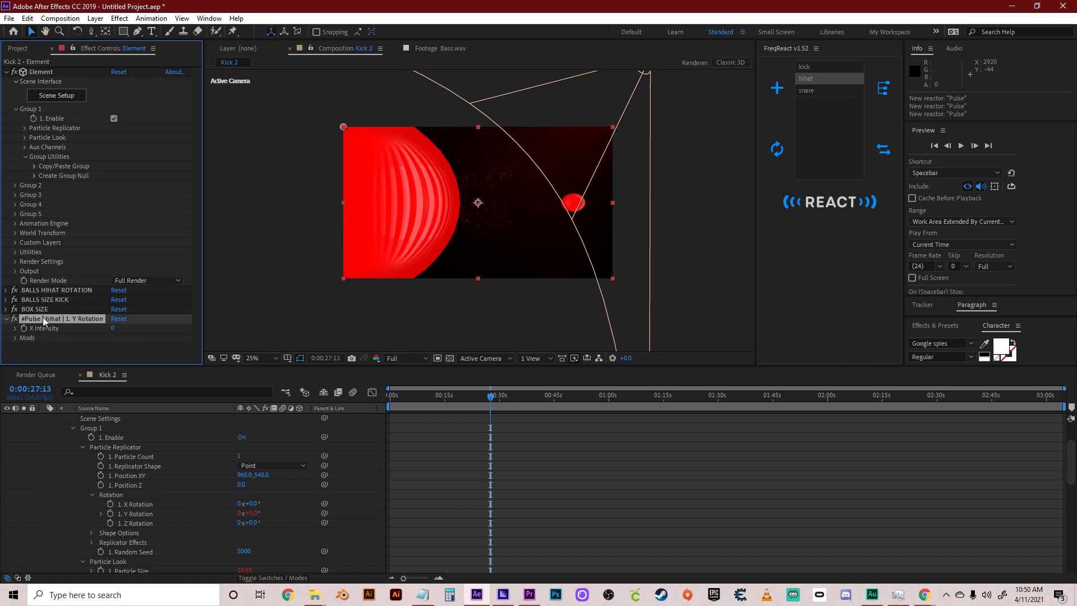
key("Return")
type("BOX SPIN")
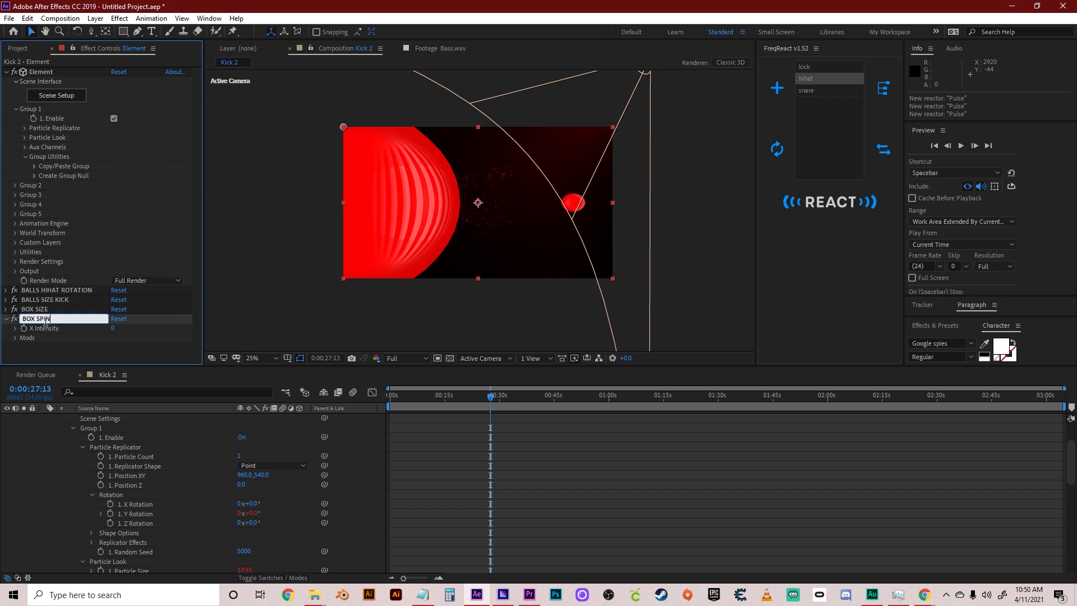
key("Return")
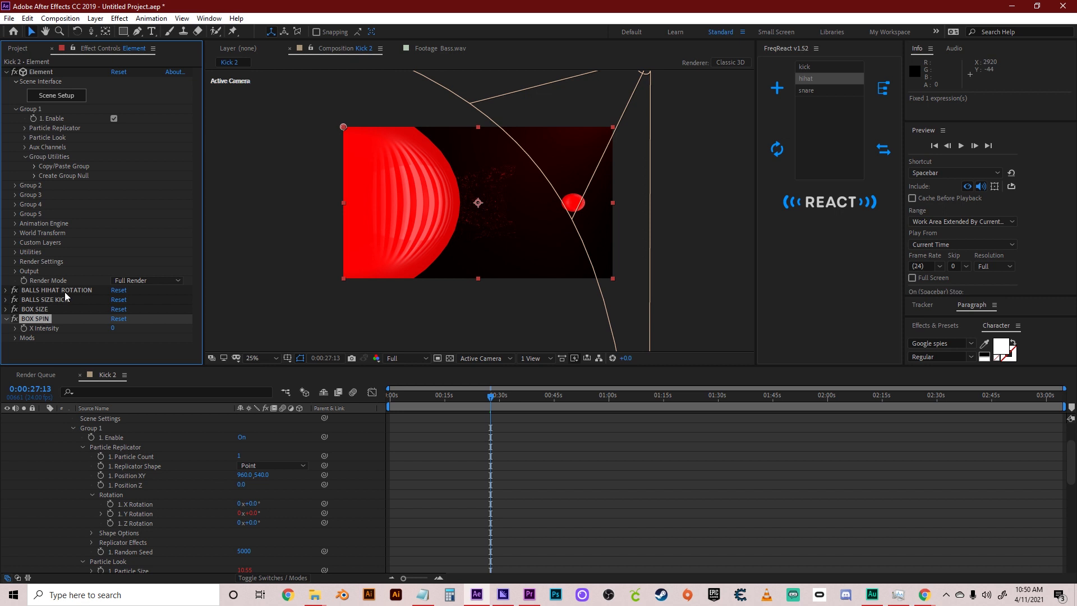
Set the BOX SPIN reactor's X Intensity to 100 and preview the cube's rotation
left_click_drag(113, 328, 124, 335)
left_click(15, 338)
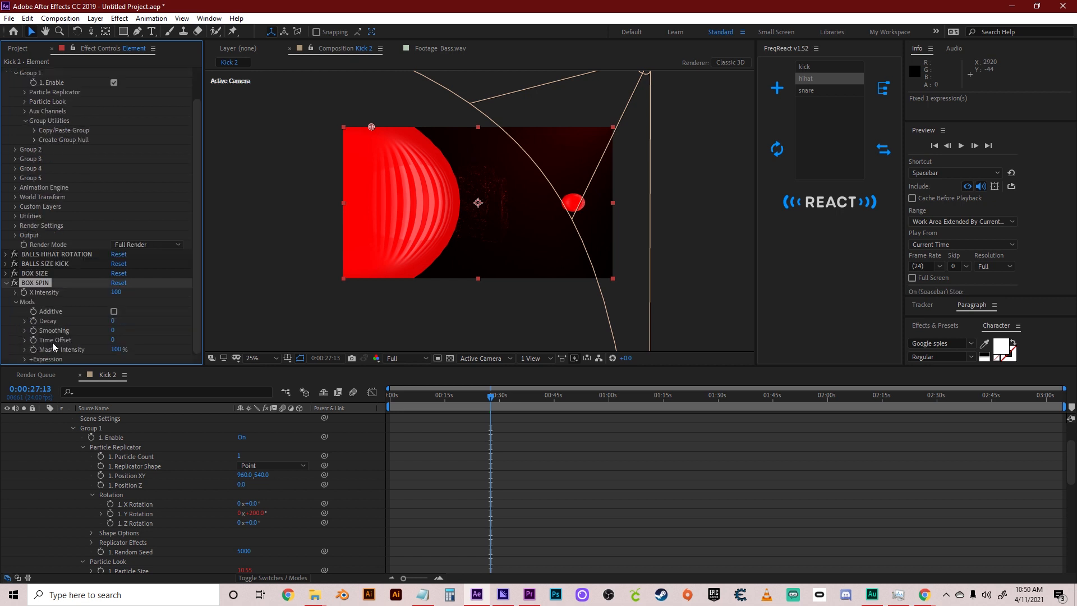
left_click(286, 275)
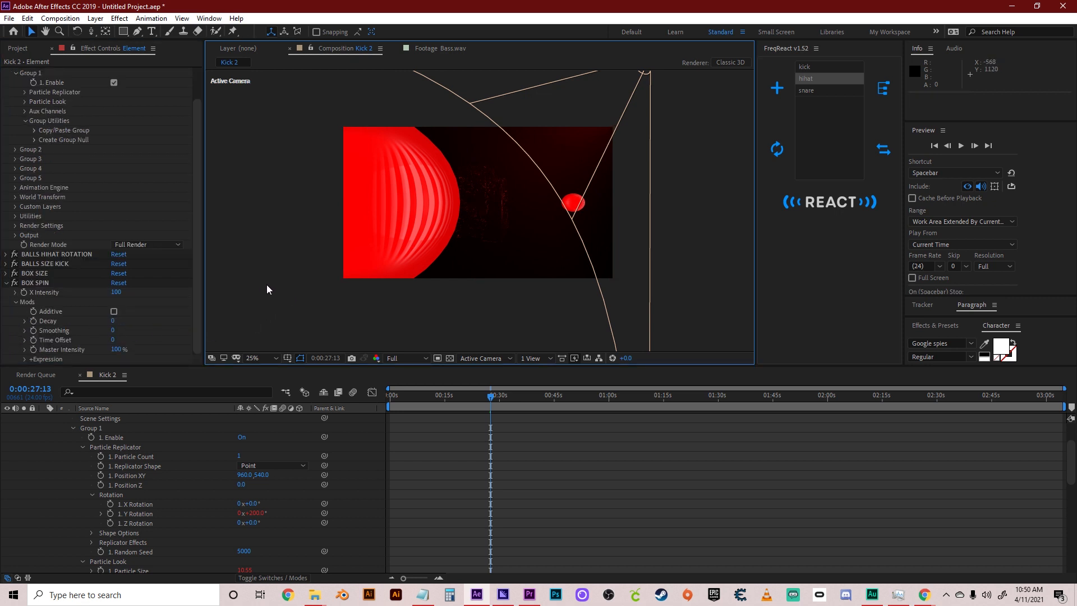
key("space")
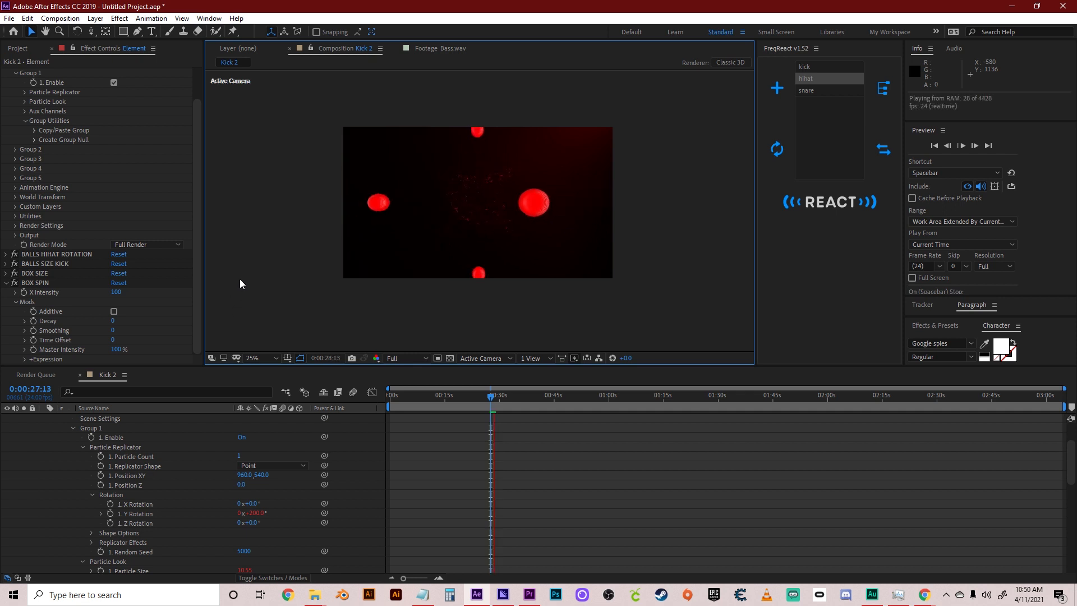
key("space")
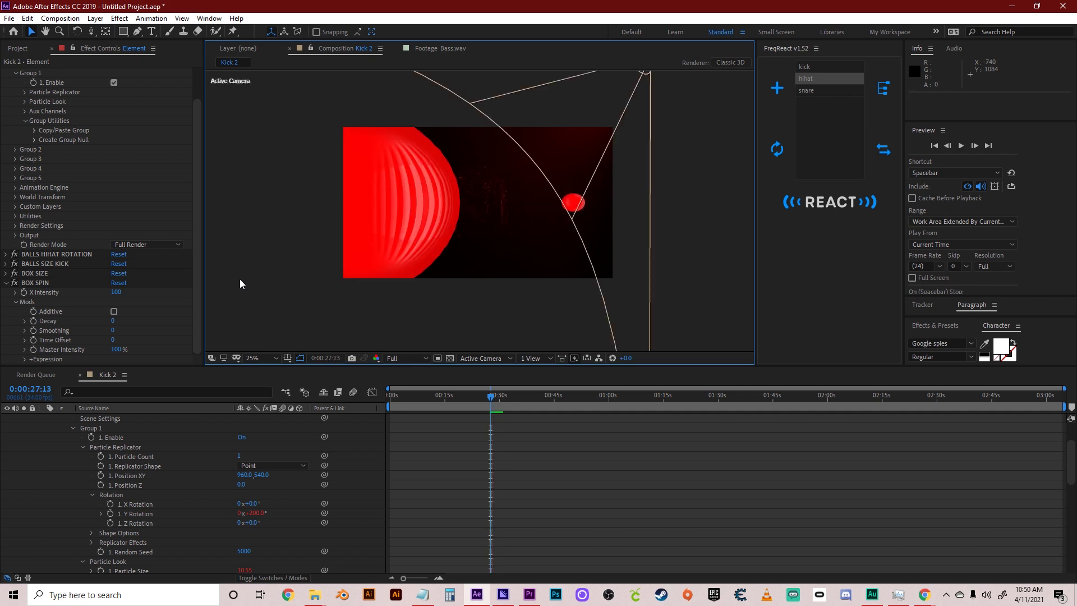
Turn on Additive for the BOX SPIN reactor and preview the cube's accumulating spin
left_click(118, 315)
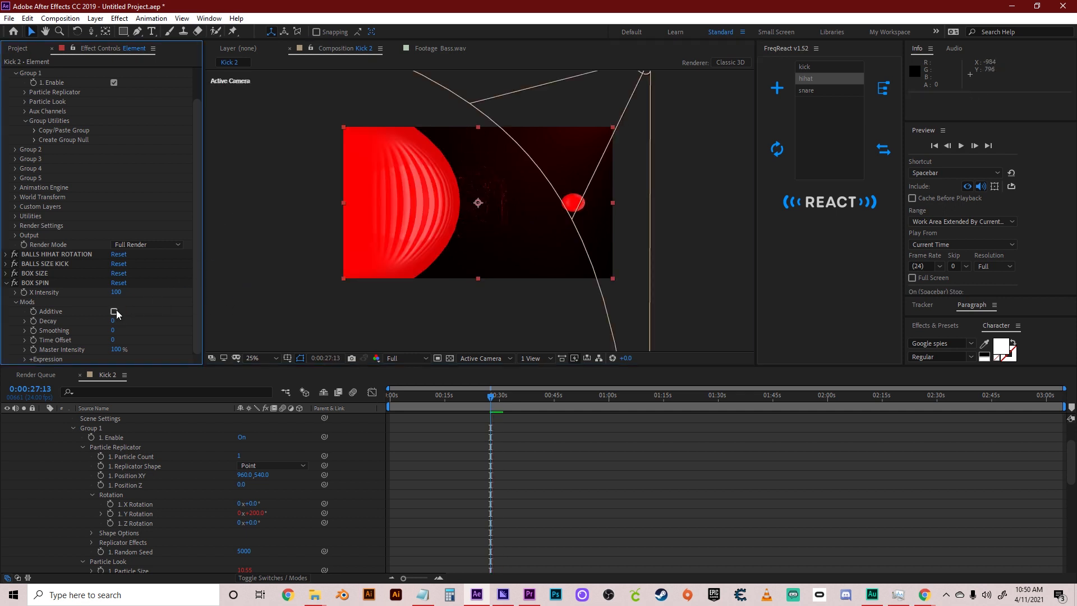
left_click(114, 312)
key("space")
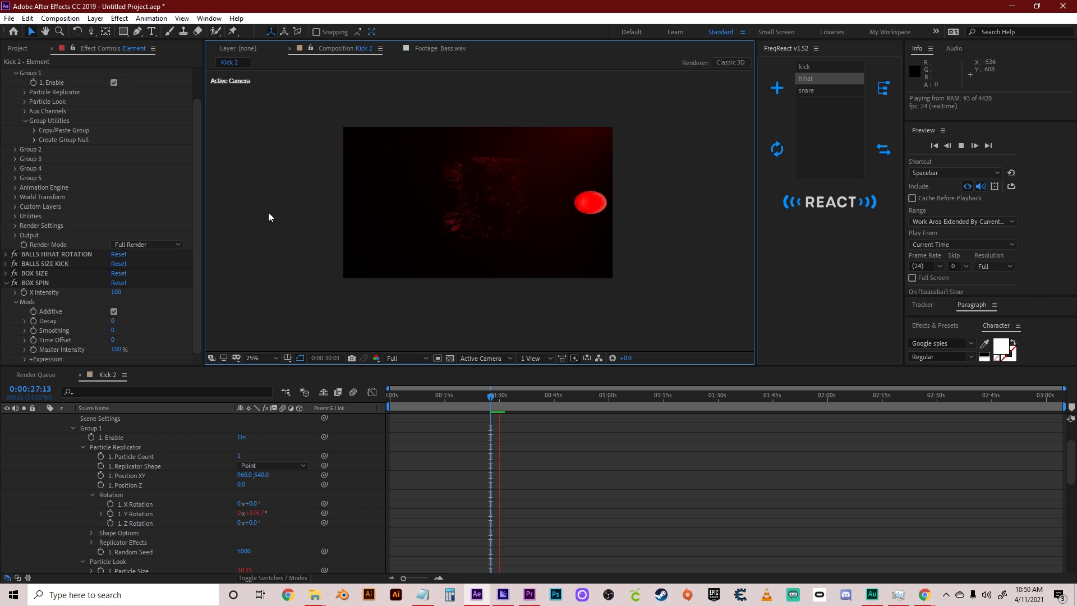
key("space")
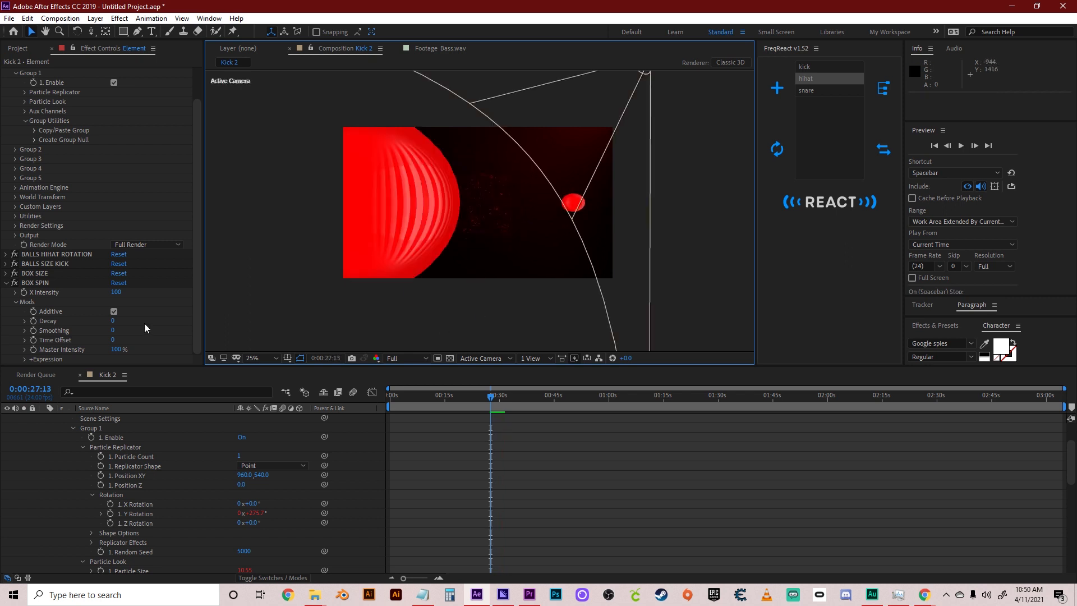
scroll(89, 493, "up", 3)
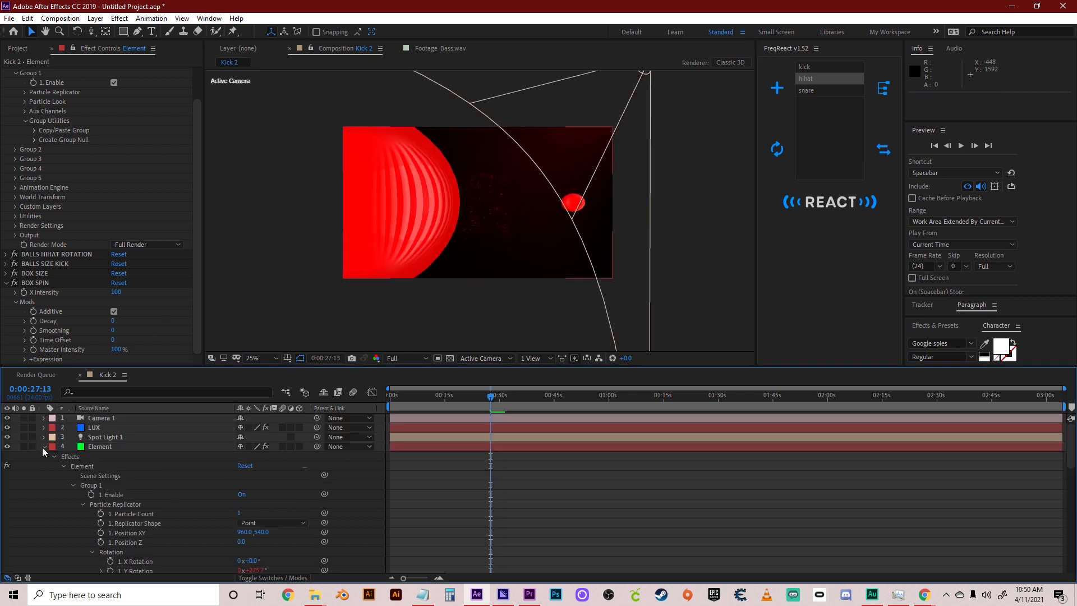
Collapse the Element layer's properties and move the current time to 0:00:29:13
left_click(43, 446)
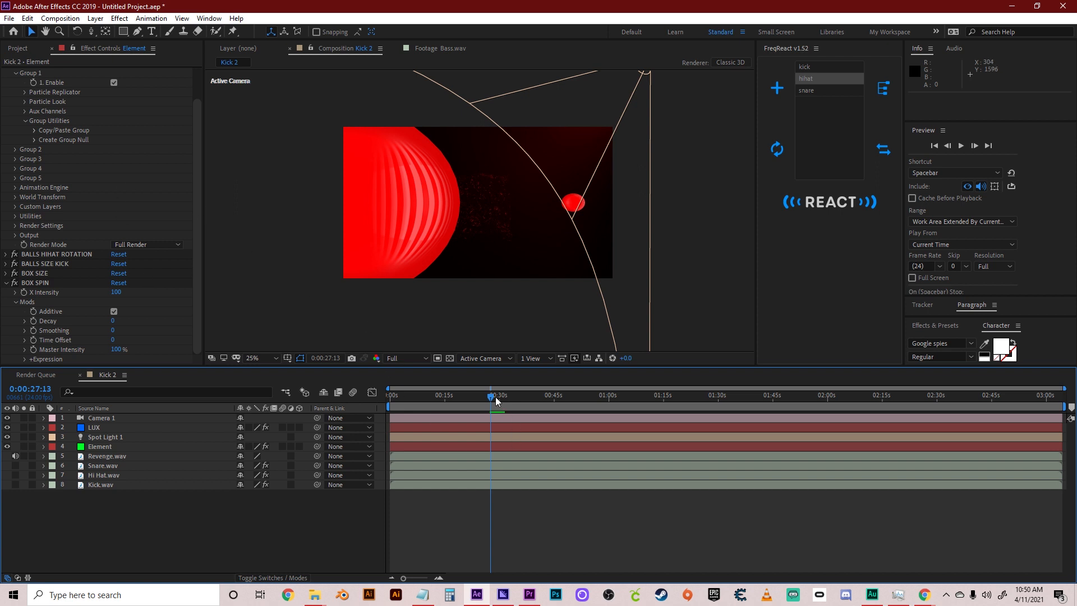
mouse_move(495, 400)
left_mouse_down()
mouse_move(533, 399)
mouse_move(498, 403)
left_mouse_up()
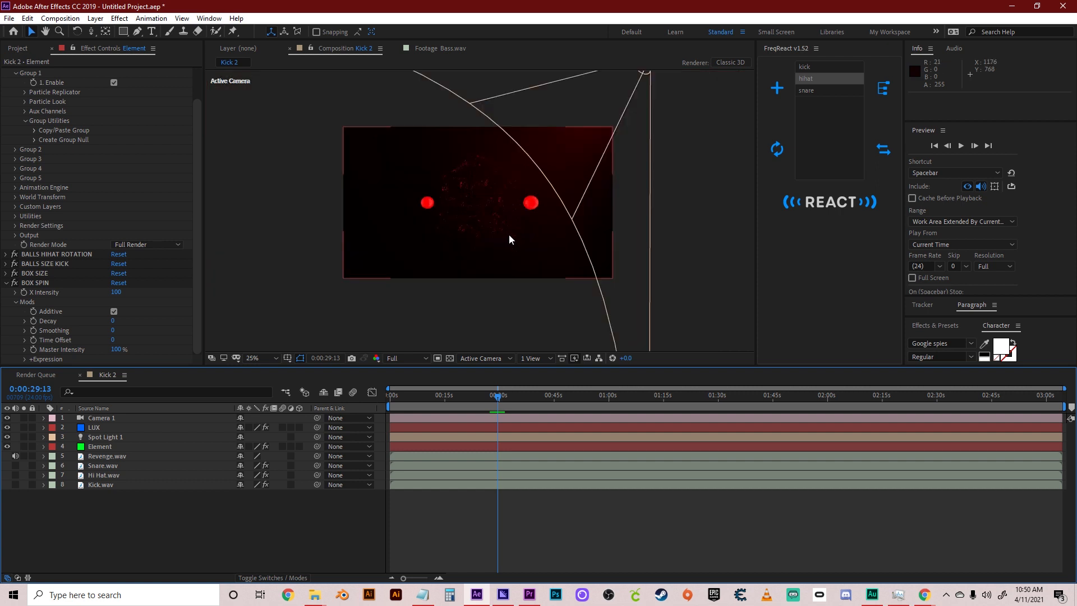
left_click(704, 275)
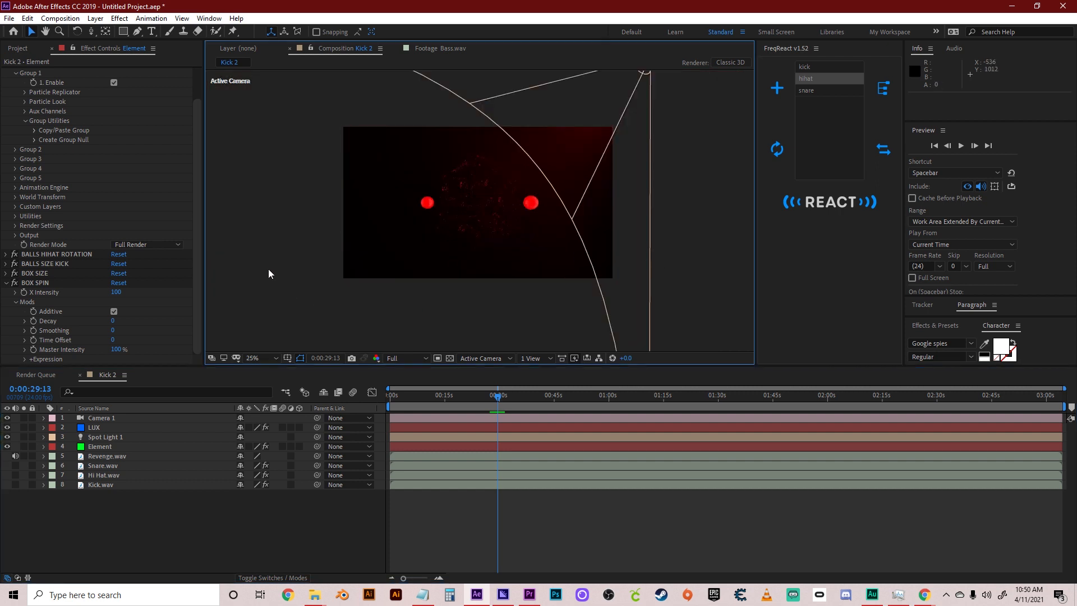
scroll(492, 226, "up", 2)
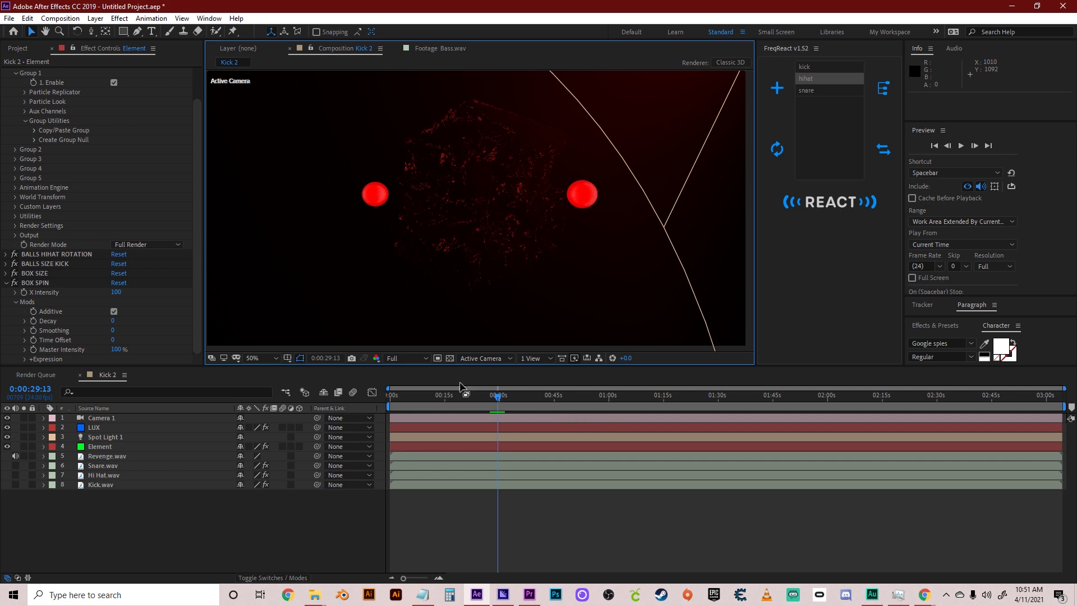
Reveal the keyframed properties of all eight layers, examine the snare, hihat and kick FreqProfile keyframes, and collapse them again
left_click(179, 505)
left_click(109, 416)
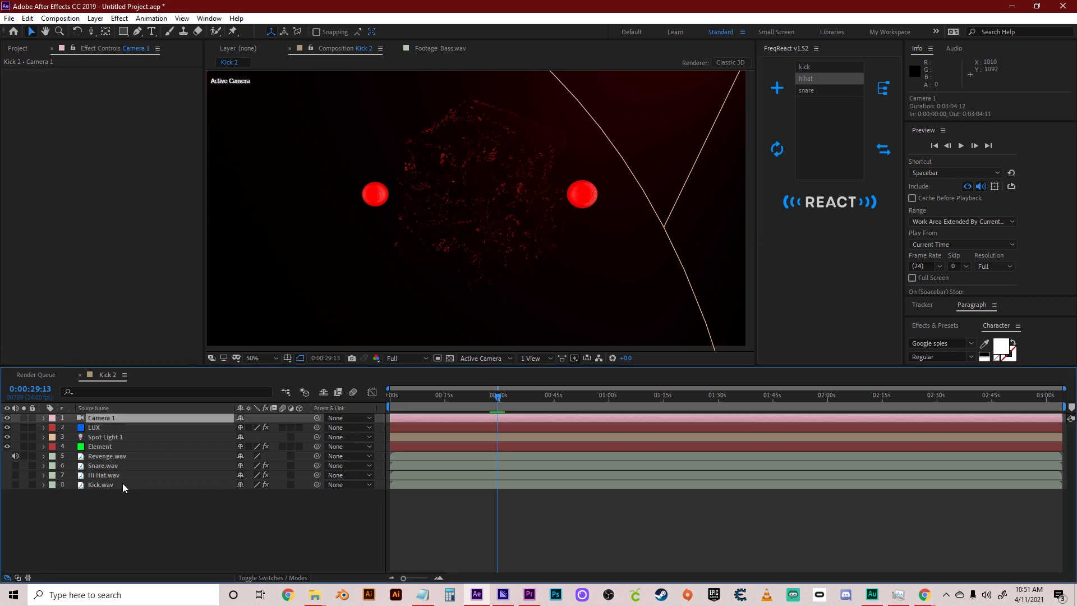
left_click(122, 483, "shift")
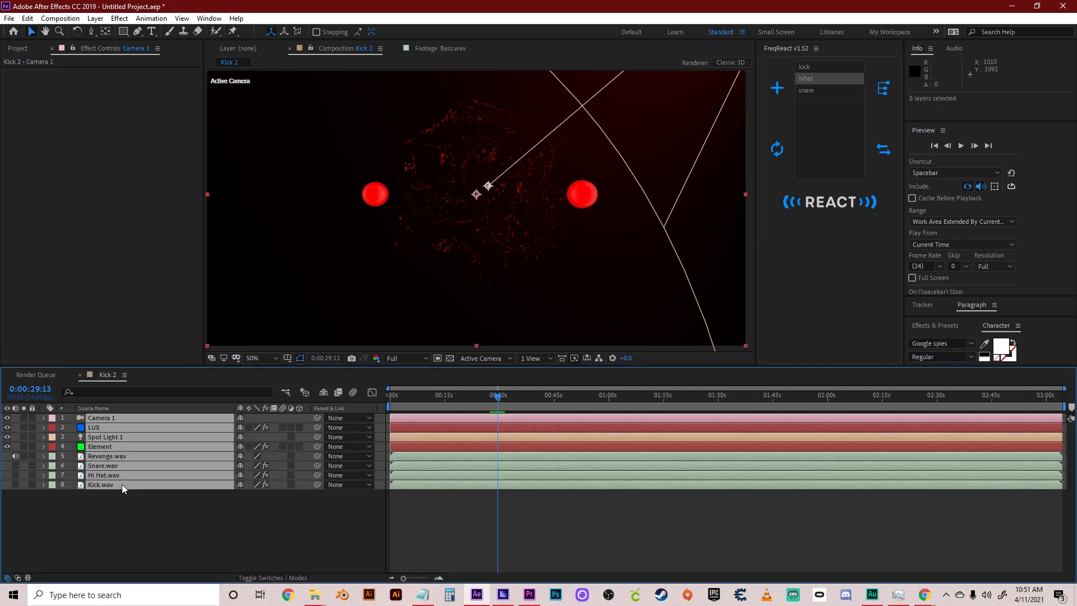
key("u")
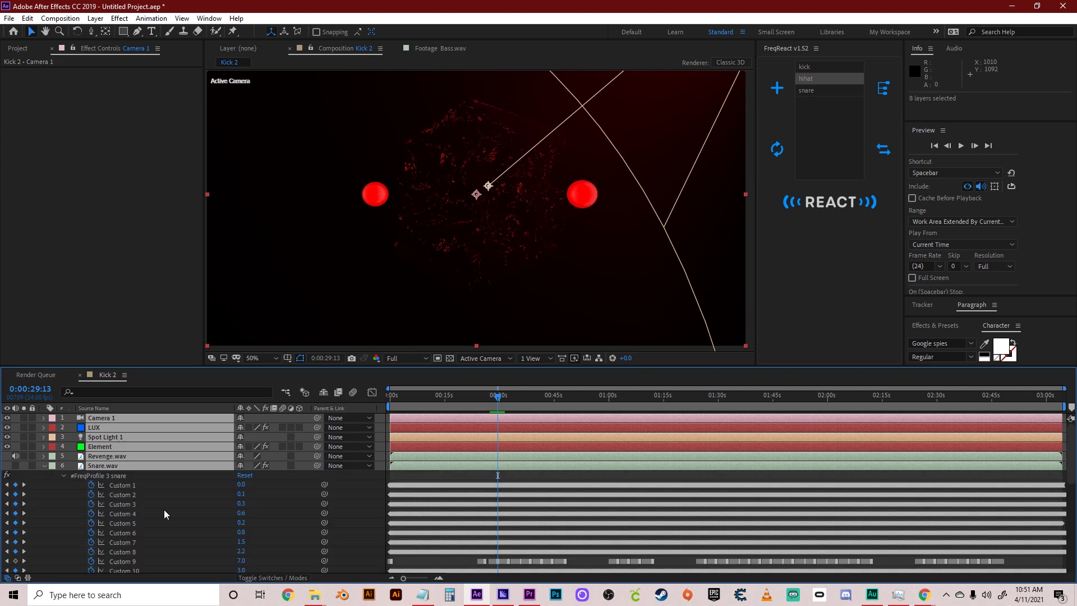
scroll(146, 499, "down", 2)
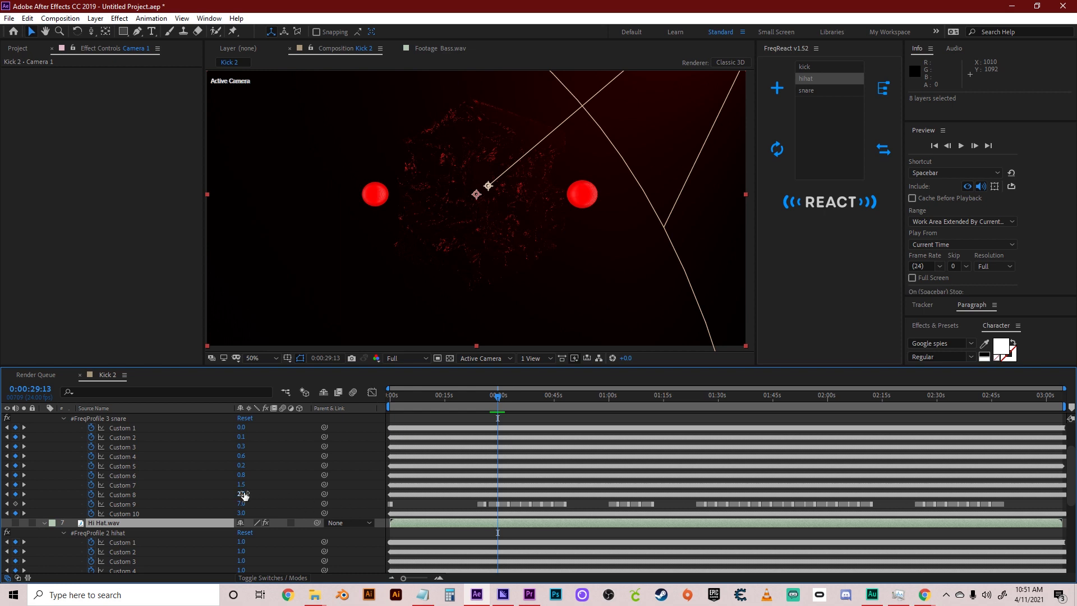
scroll(199, 485, "down", 2)
scroll(180, 515, "down", 4)
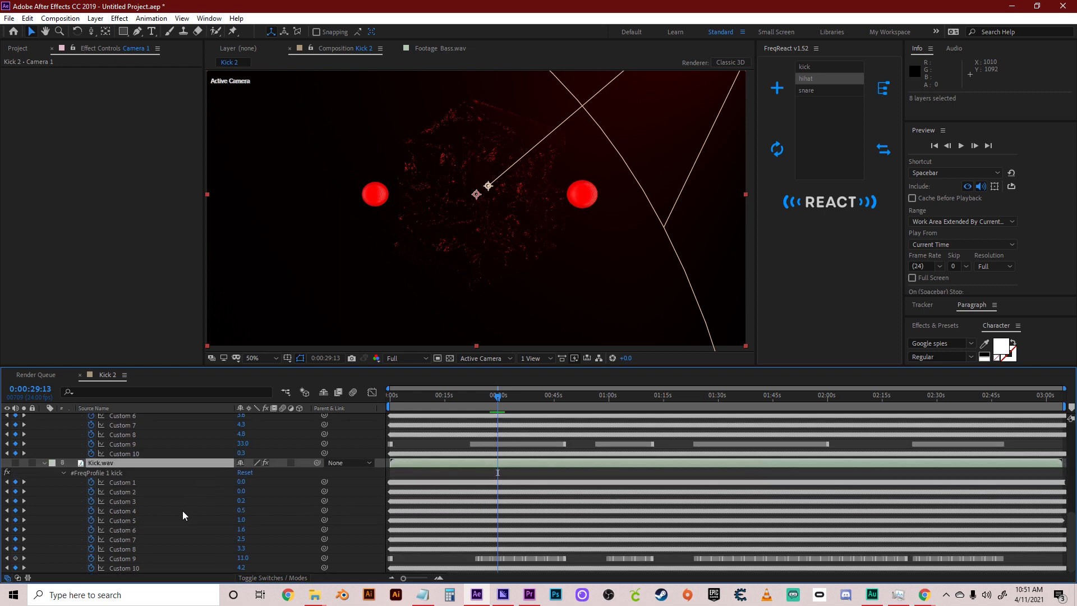
scroll(182, 509, "up", 8)
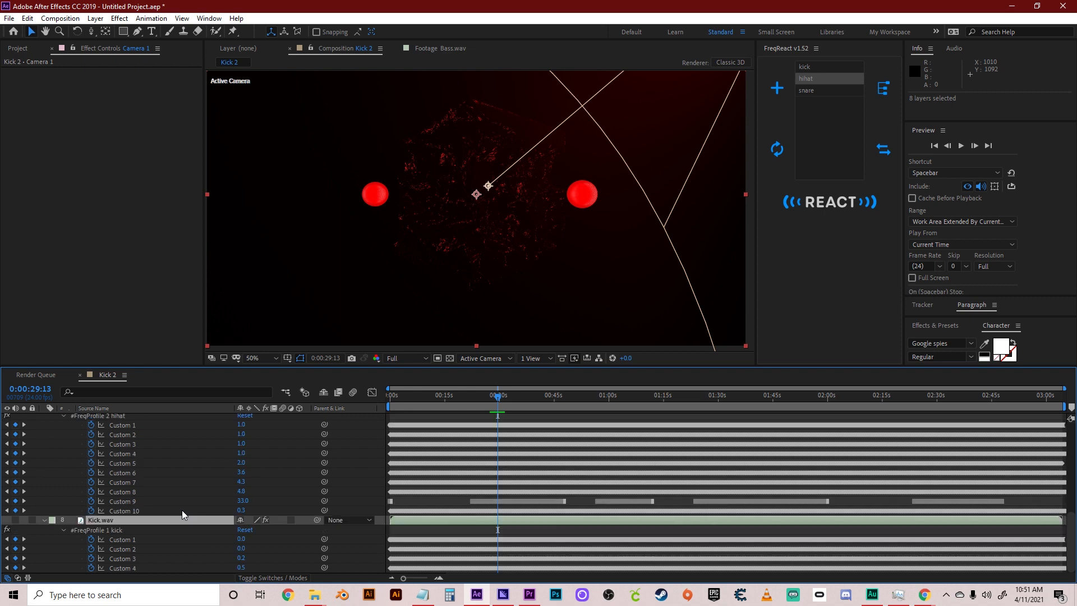
key("u")
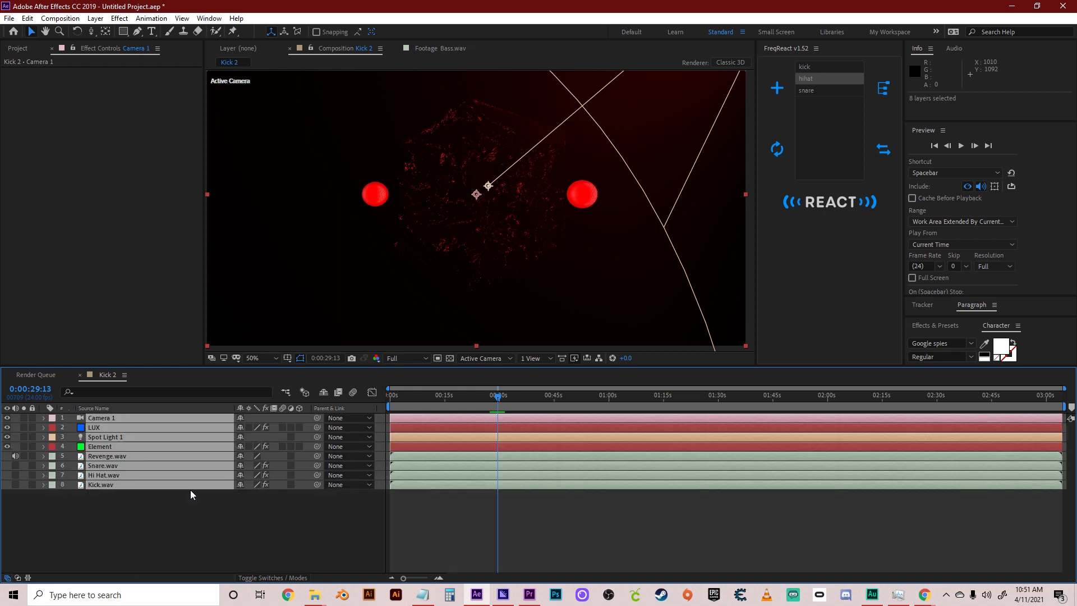
left_click(194, 497)
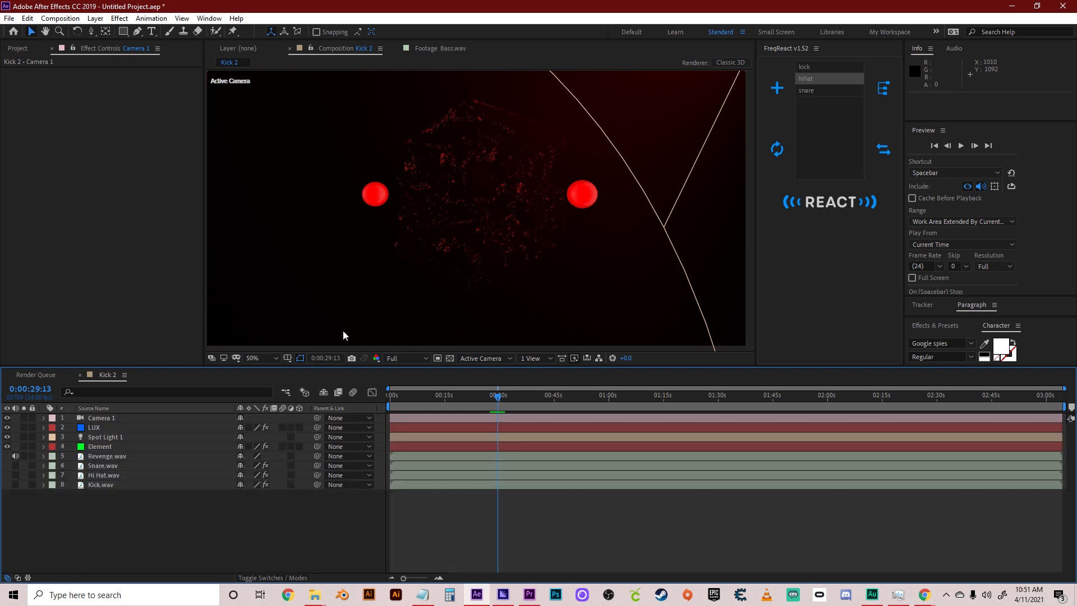
Move the current time to 0:00:29:20 to view the spheres and cube at that frame
scroll(489, 241, "down", 2)
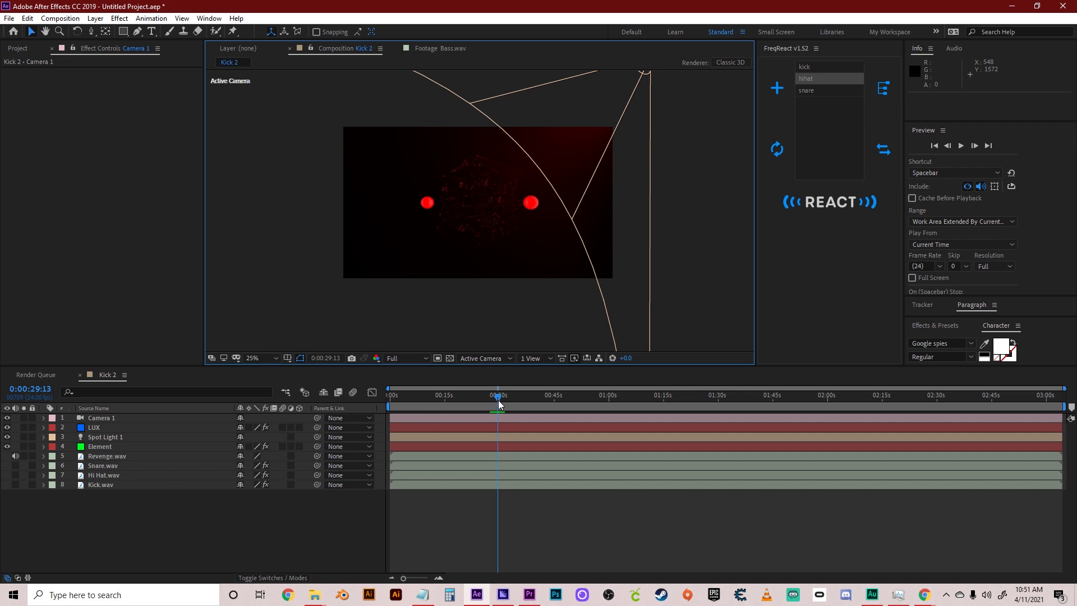
left_click_drag(498, 399, 499, 396)
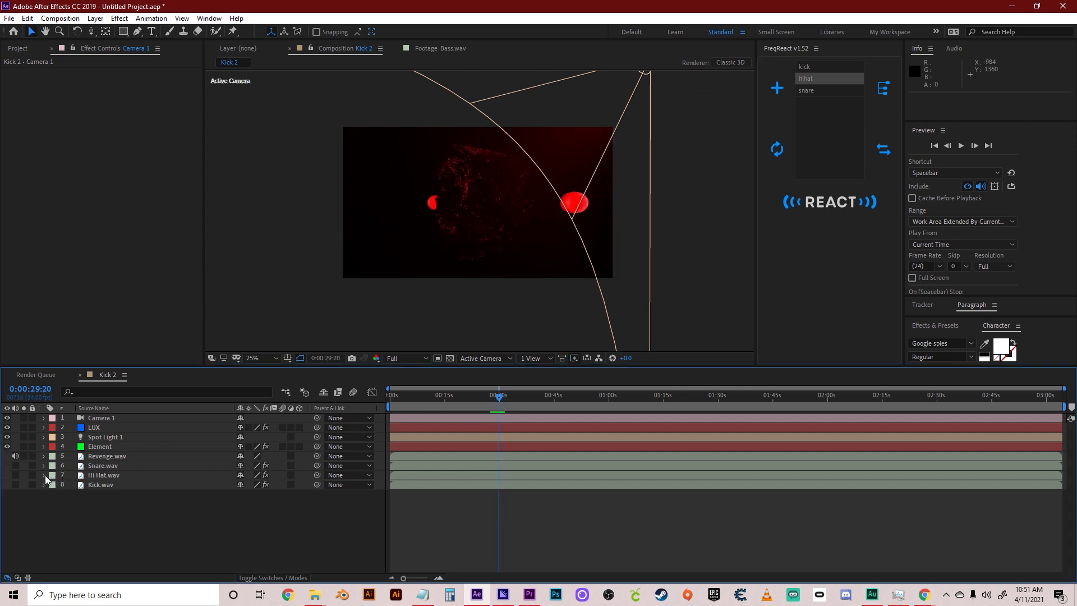
left_click(694, 113)
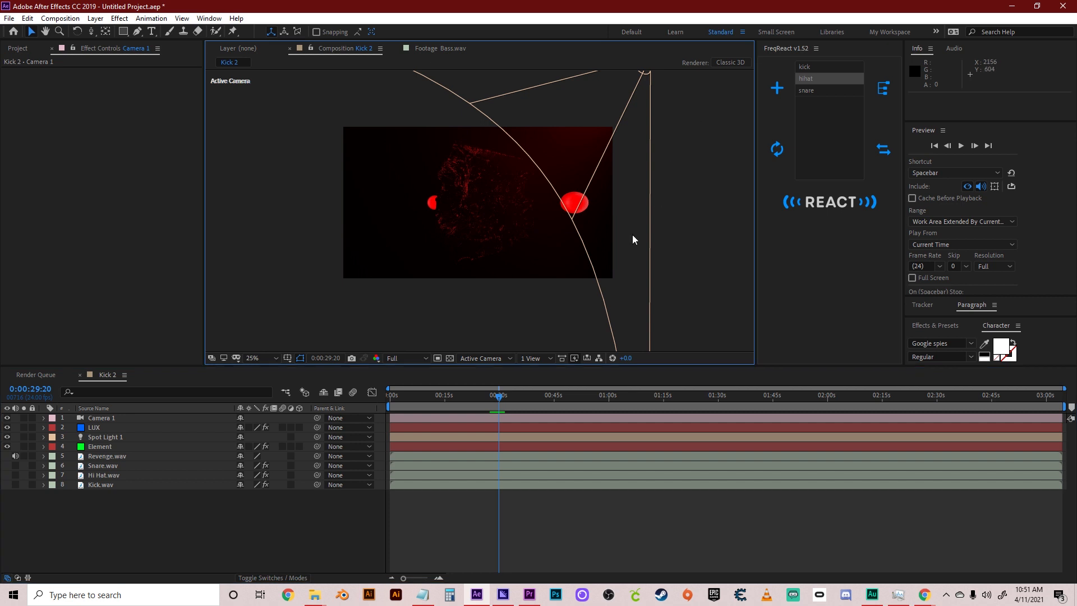
Add a FreqReact Steps reactor driven by the snare profile to Spot Light 1's Color
left_click(110, 446)
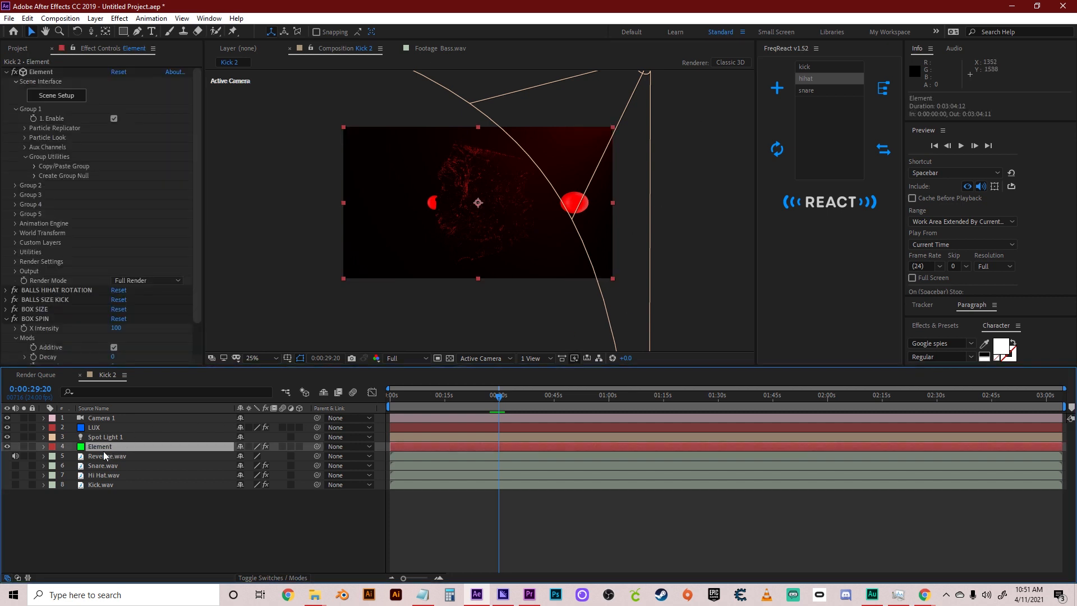
left_click(93, 439)
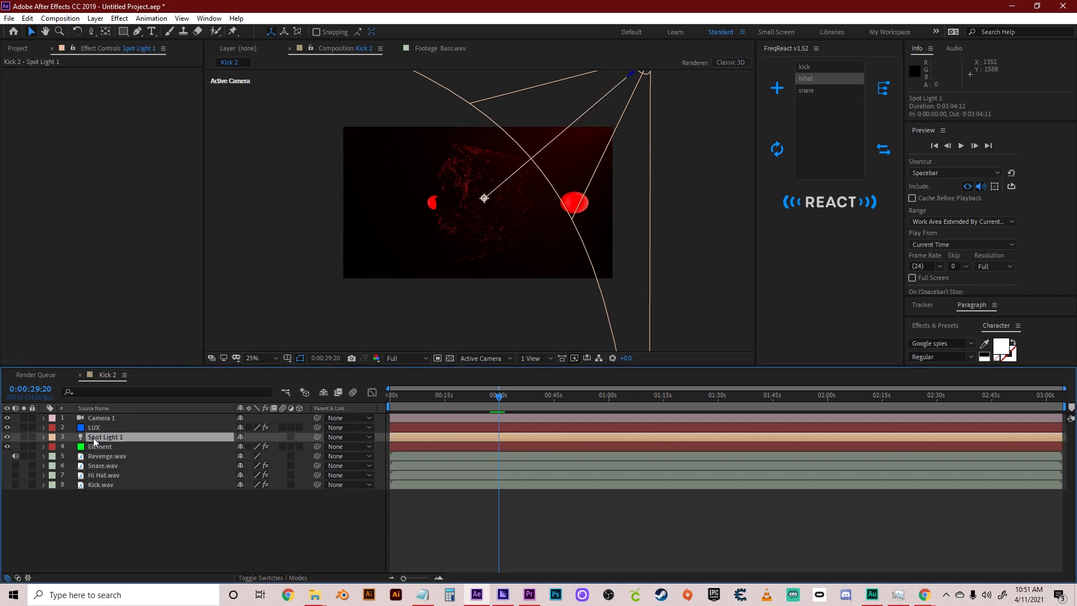
left_click(44, 437)
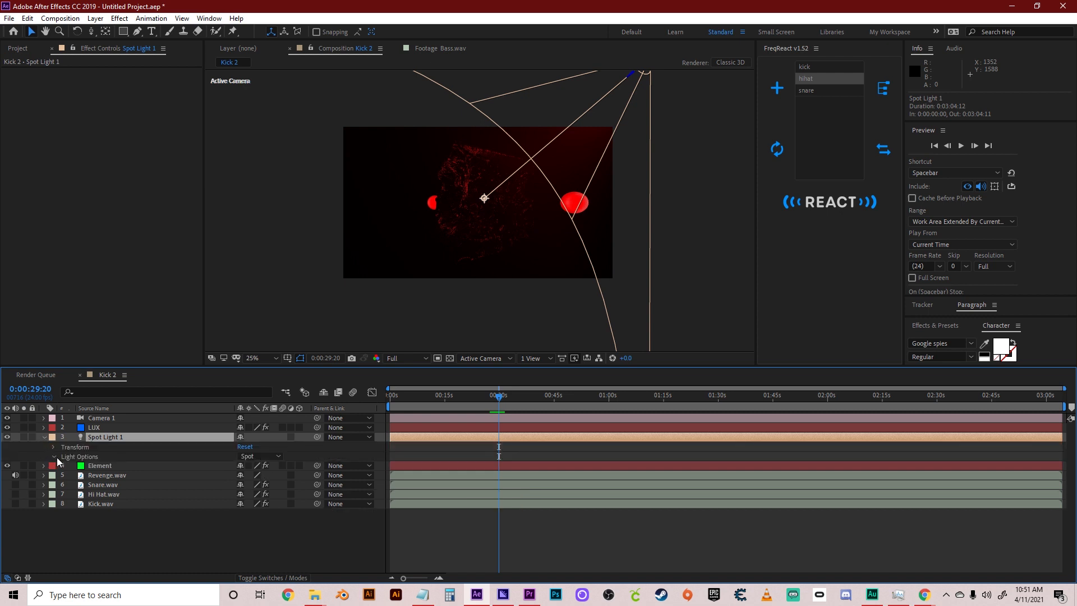
left_click(56, 456)
left_click(87, 476)
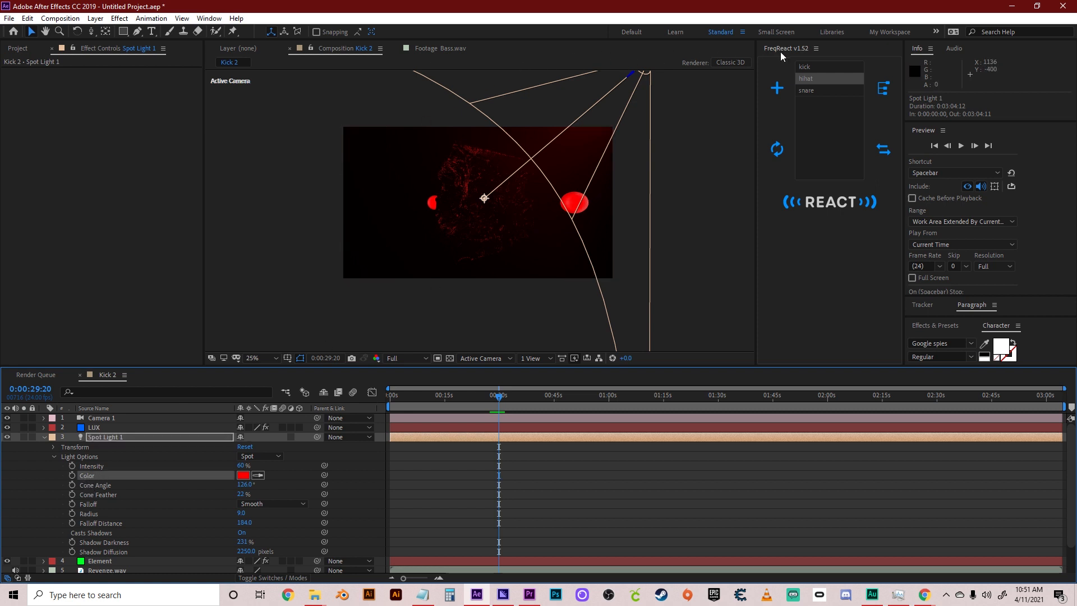
left_click(809, 91)
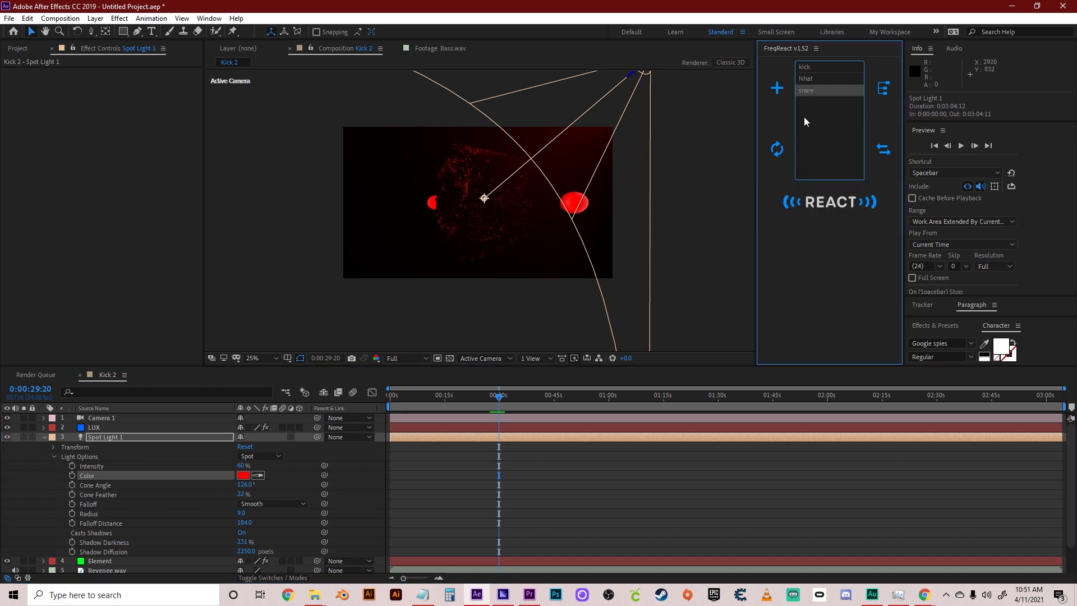
left_click(816, 201)
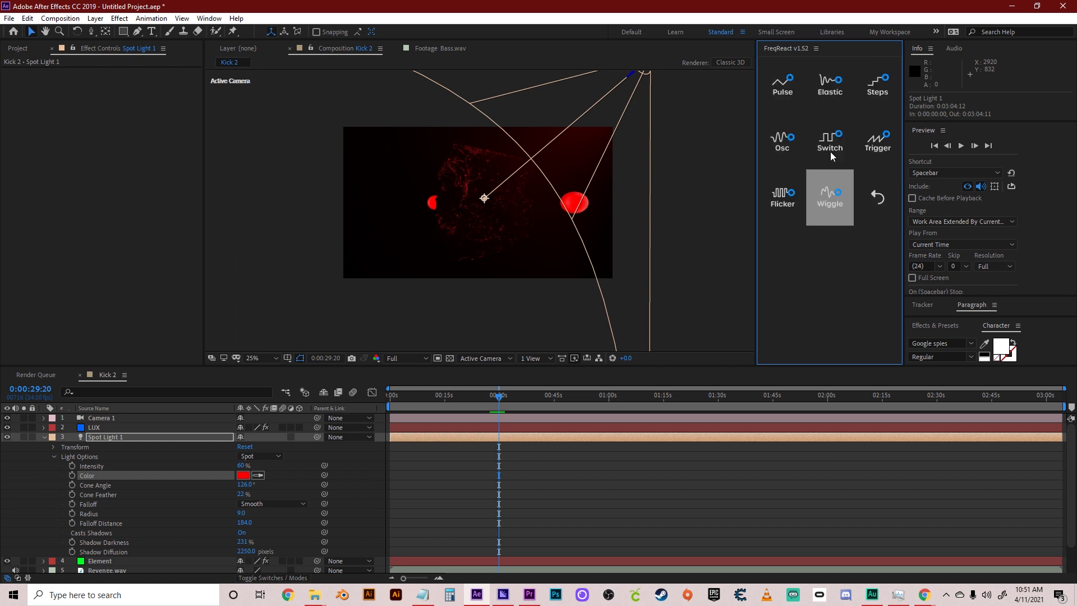
left_click(883, 93)
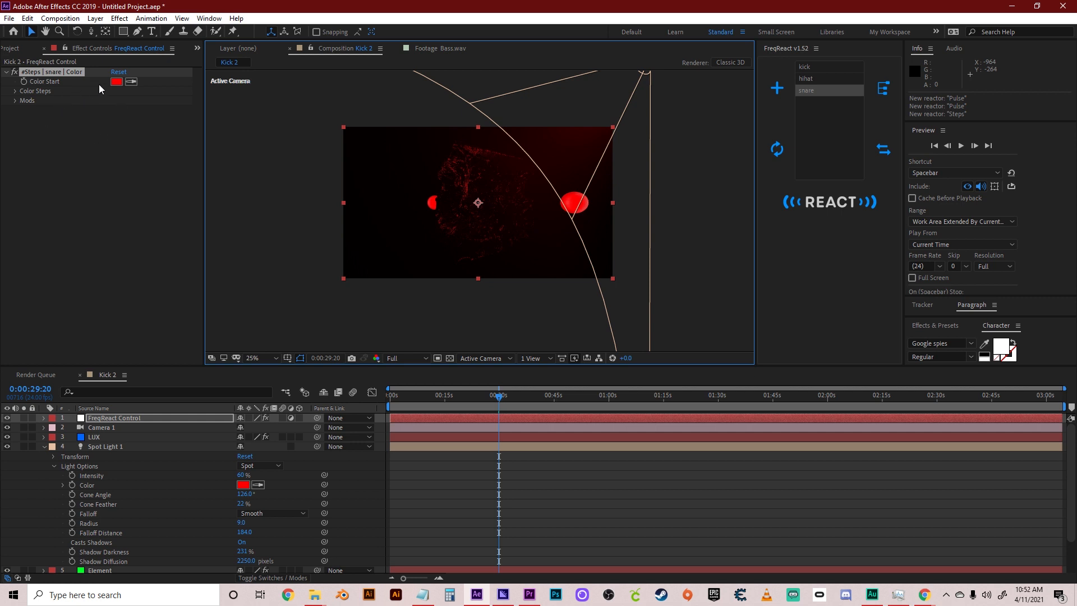
In the snare Steps reactor's Color Steps, set Color 1 to blue and Color 2 to yellow FFEA00
left_click(15, 91)
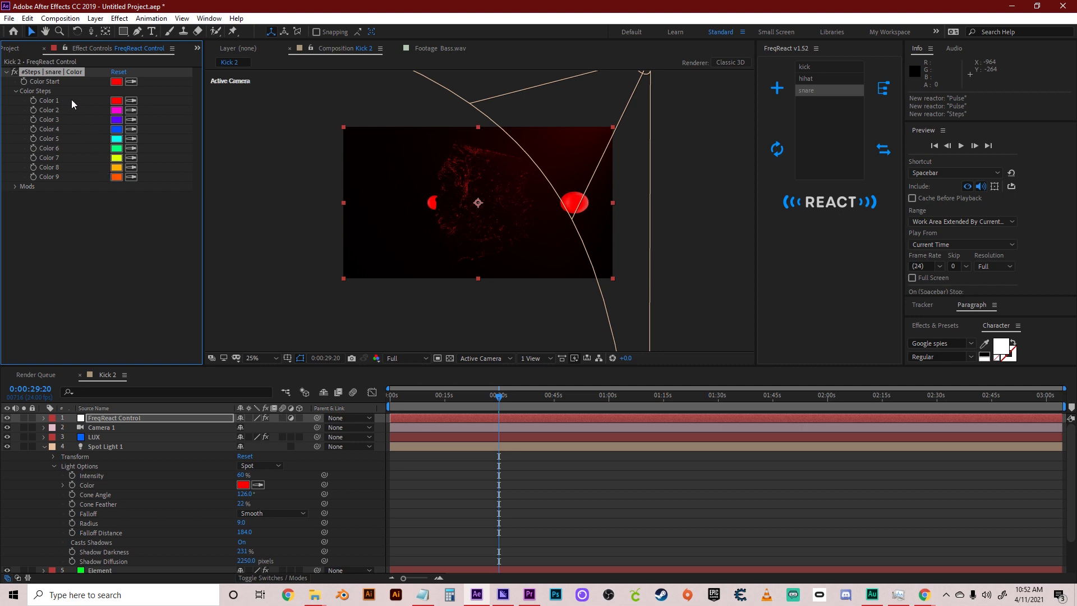
left_click(116, 101)
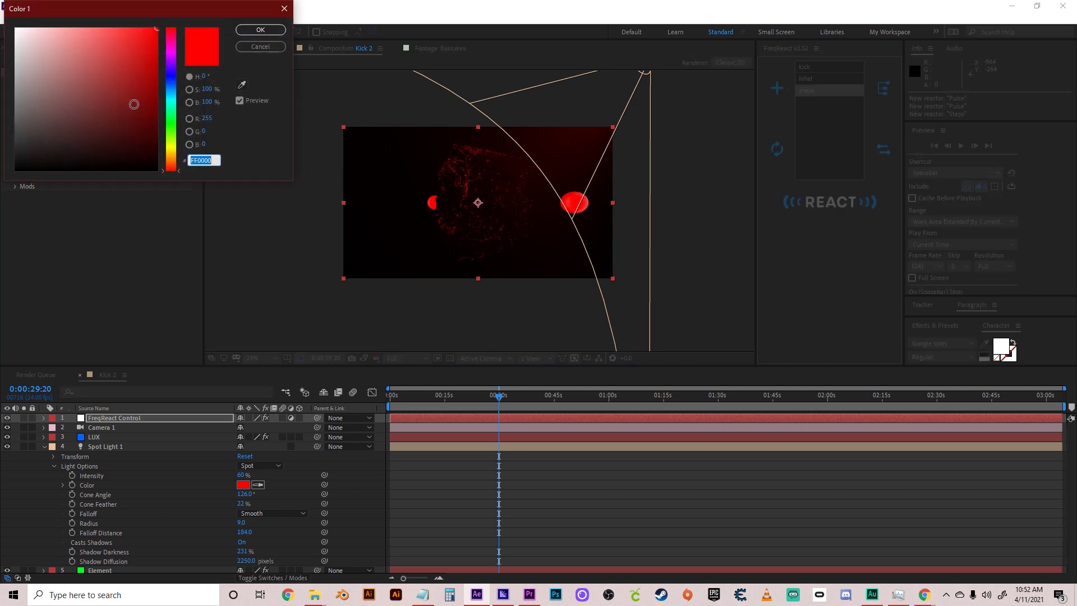
left_click(173, 87)
left_click(253, 29)
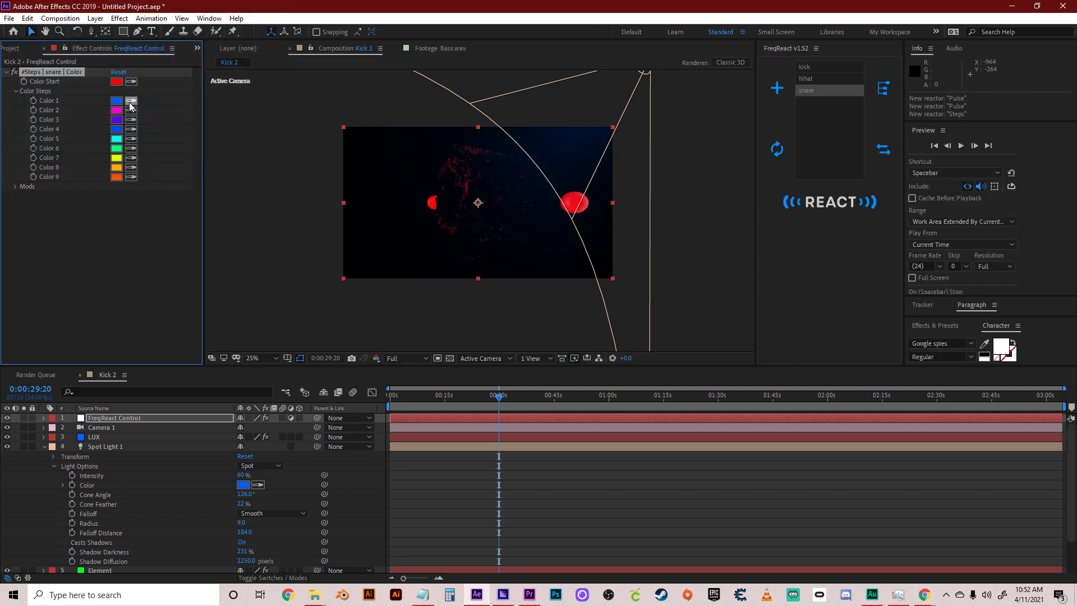
left_click(116, 110)
left_click(170, 150)
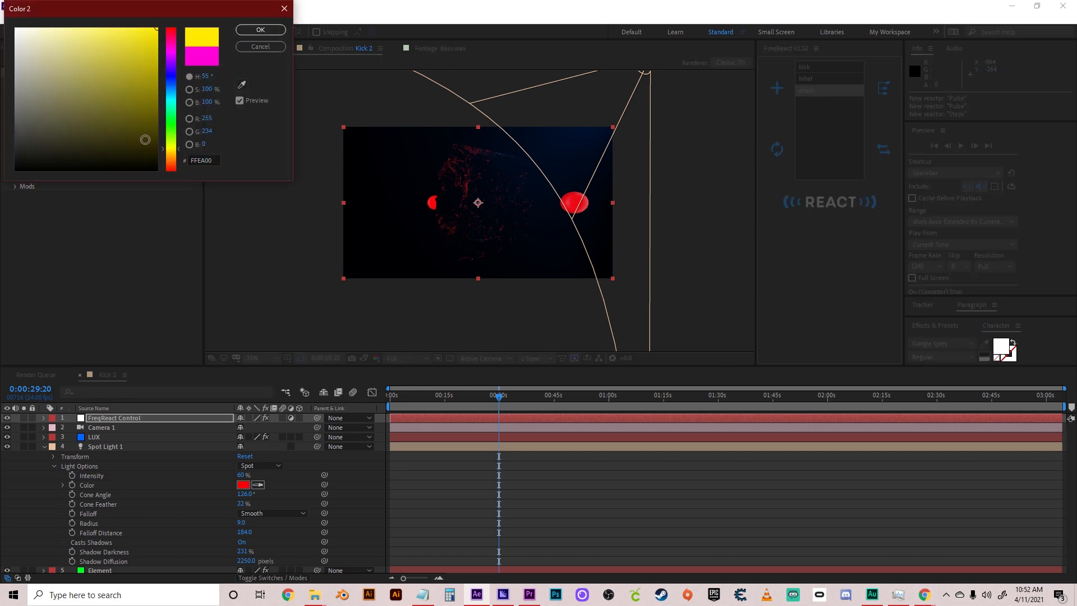
left_click(260, 29)
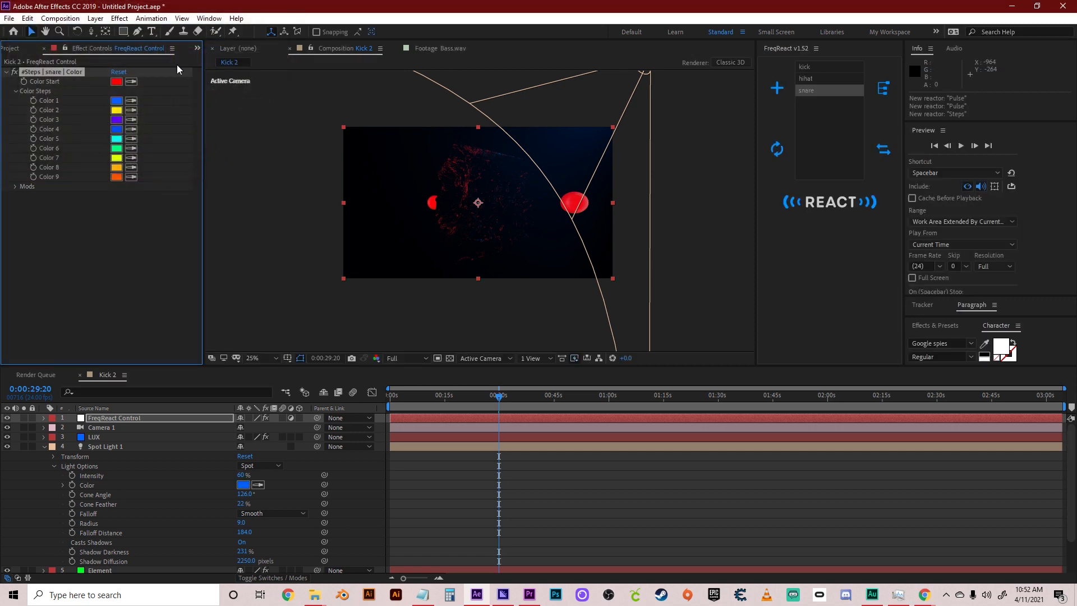
Set Color 3 of the snare Steps reactor to the dark orange D69200
left_click(117, 119)
left_click(174, 120)
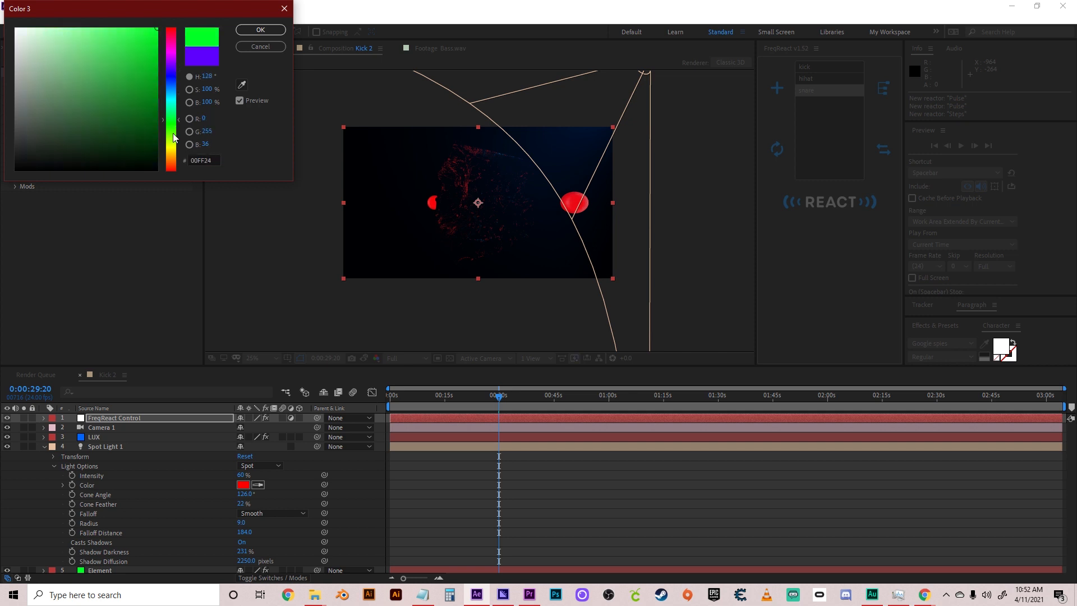
left_click_drag(173, 161, 173, 154)
left_click_drag(150, 61, 177, 50)
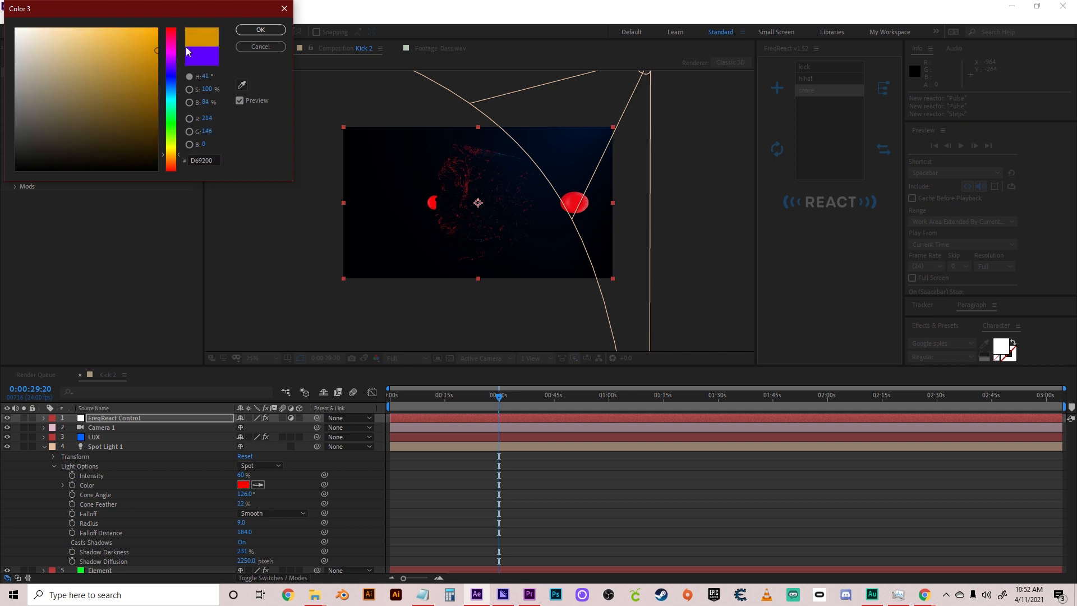
left_click(260, 28)
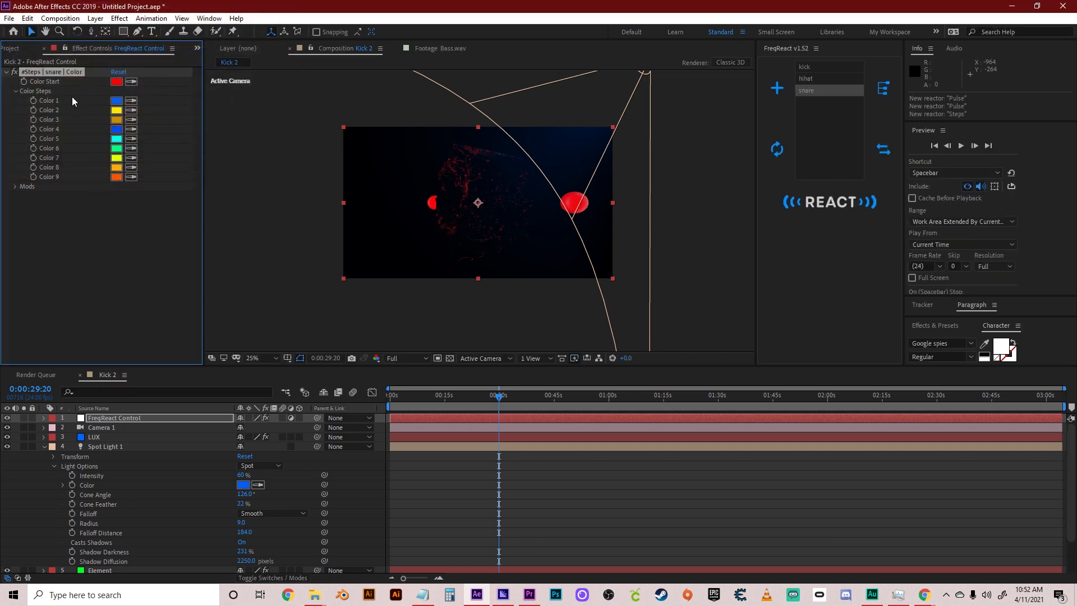
Set the Number of Steps in the snare Steps reactor's Mods to 3
left_click(15, 187)
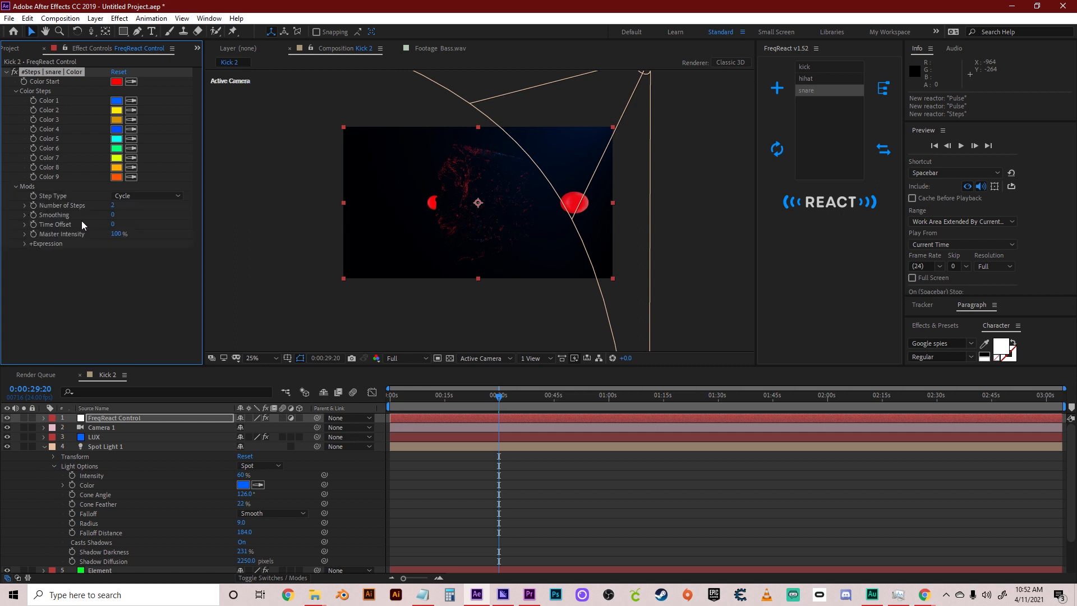
left_click(117, 206)
type("3")
left_click(113, 325)
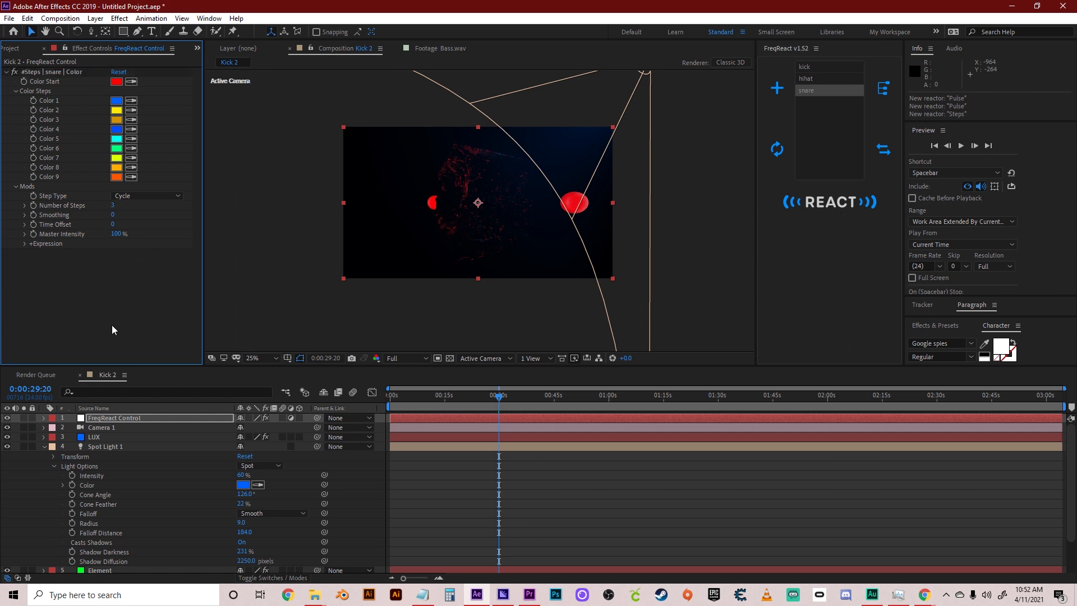
Preview the composition from 0:00:29:20 to check the spotlight's color changes on the snare
left_click(251, 225)
key("space")
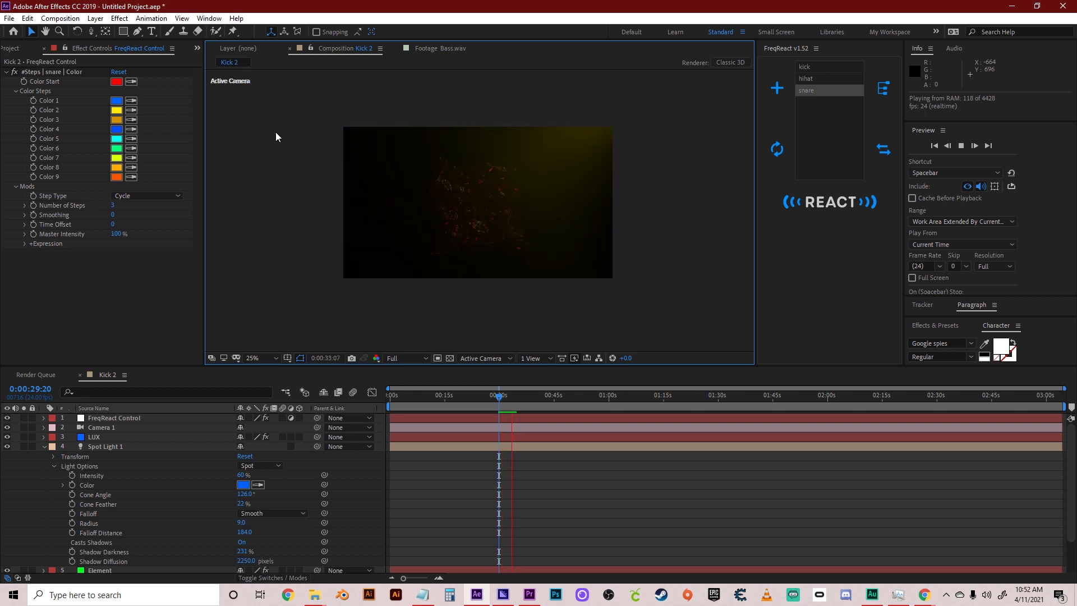
key("space")
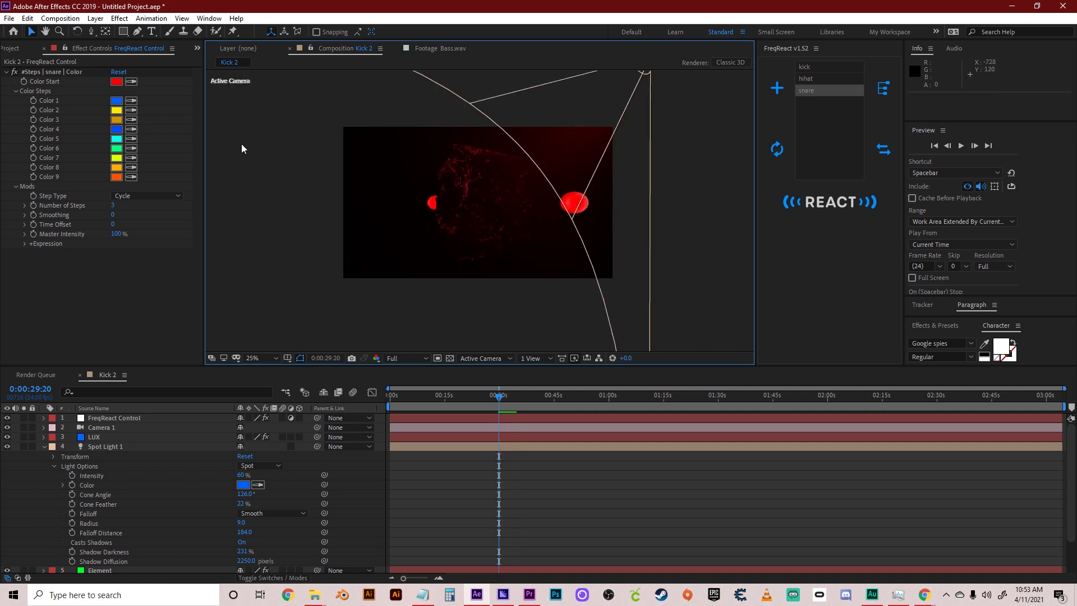
key("space")
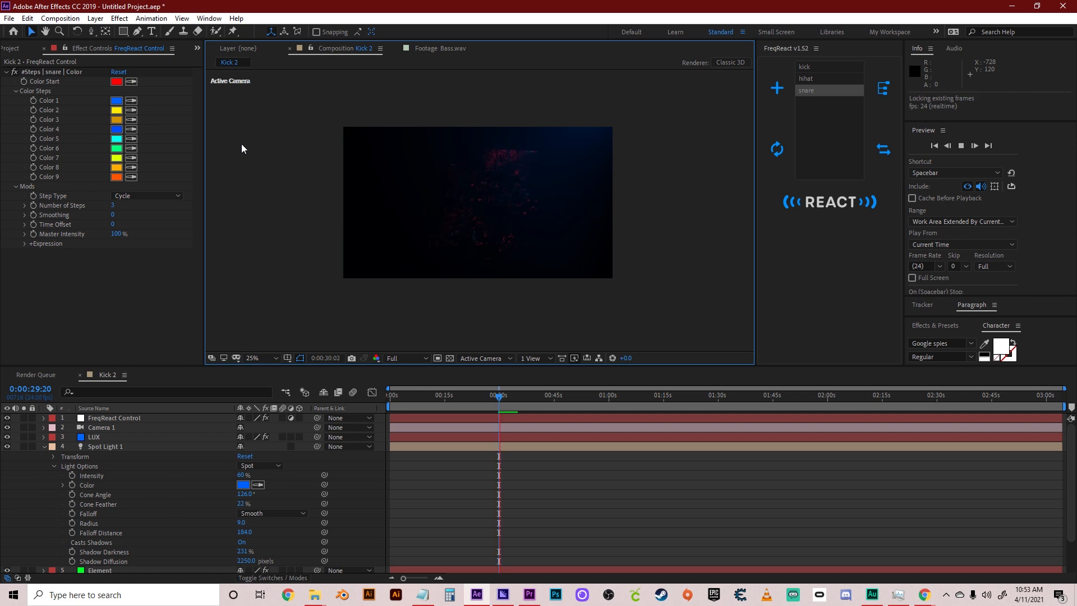
Stop the preview and collapse the snare color reactor and the Spot Light 1 layer's properties
key("space")
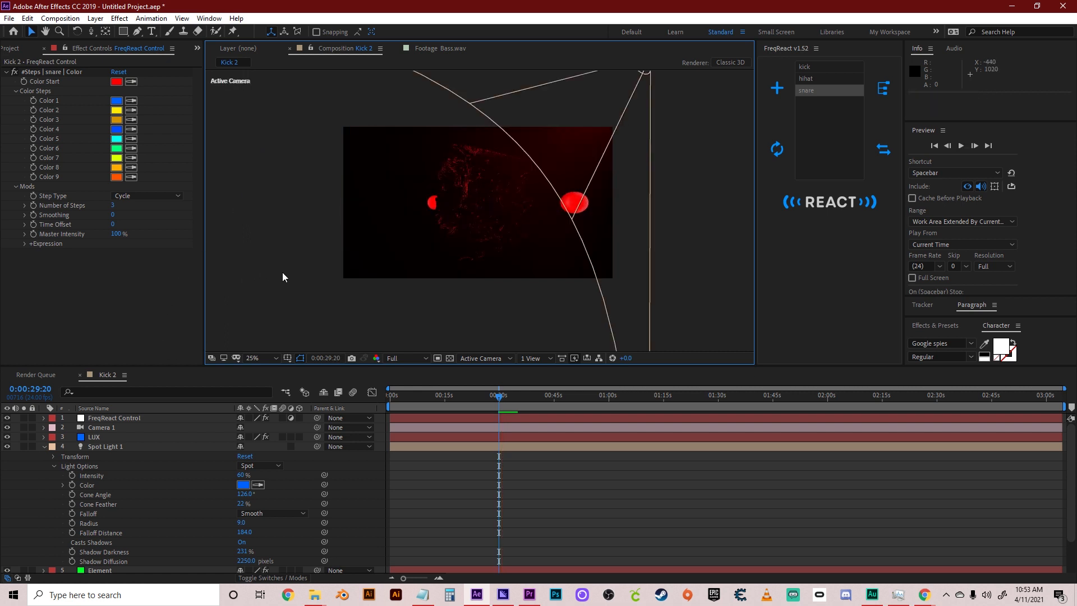
left_click(7, 72)
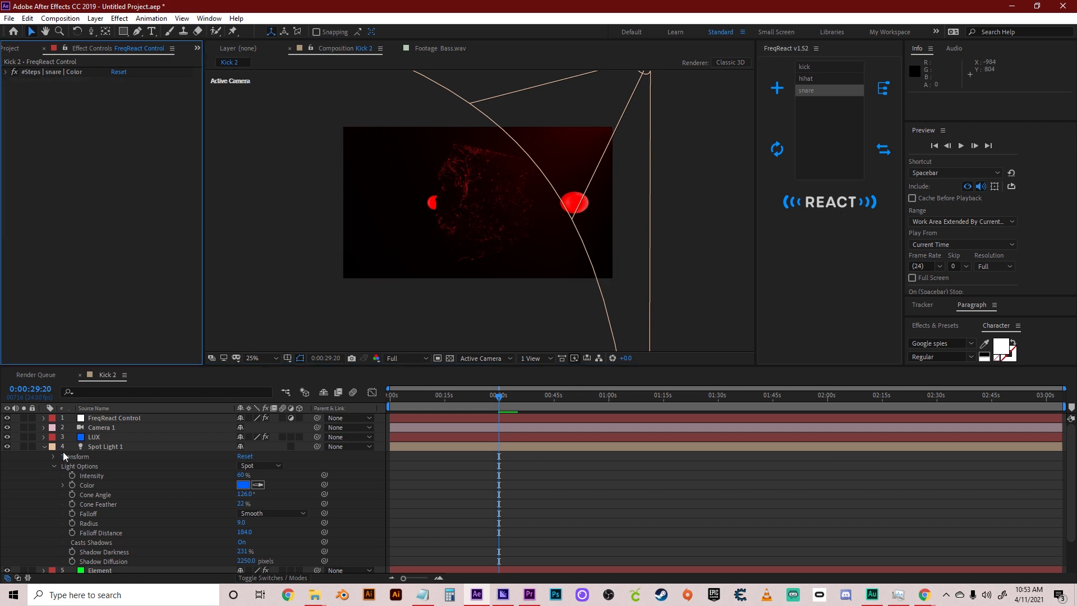
left_click(45, 447)
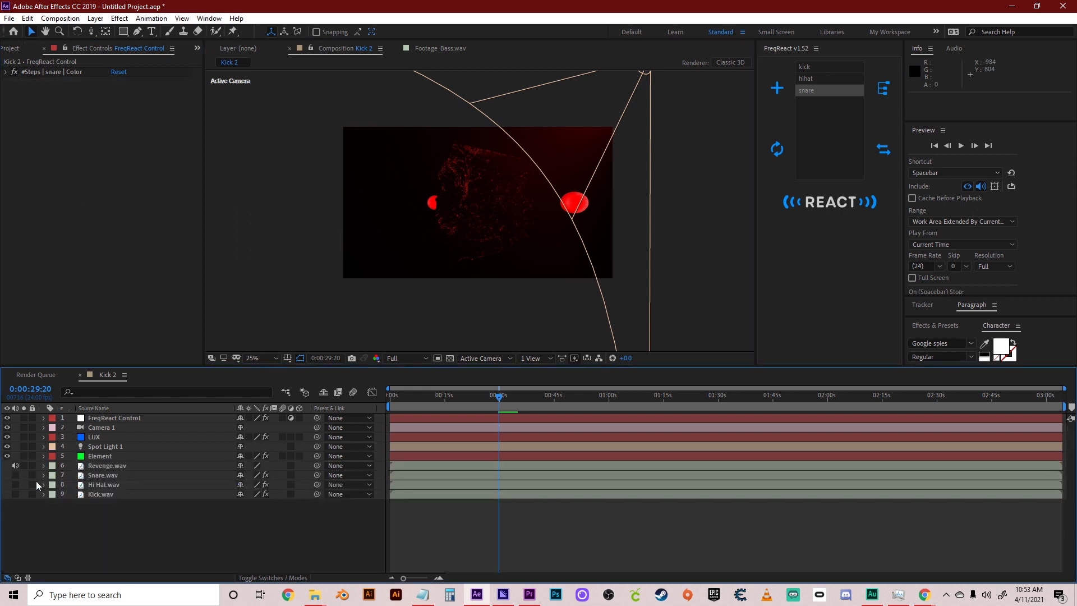
Set the Lighting Influence to 100% in the Element effect's Physical Environment render settings, with the BOX SPIN reactor collapsed
left_click(88, 455)
scroll(49, 255, "down", 2)
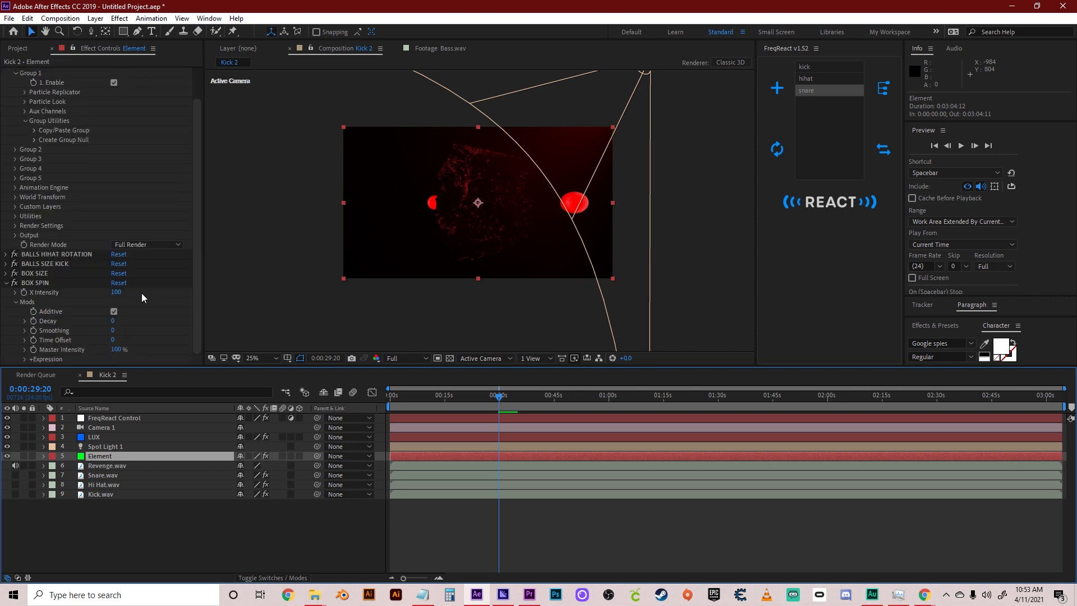
left_click(7, 282)
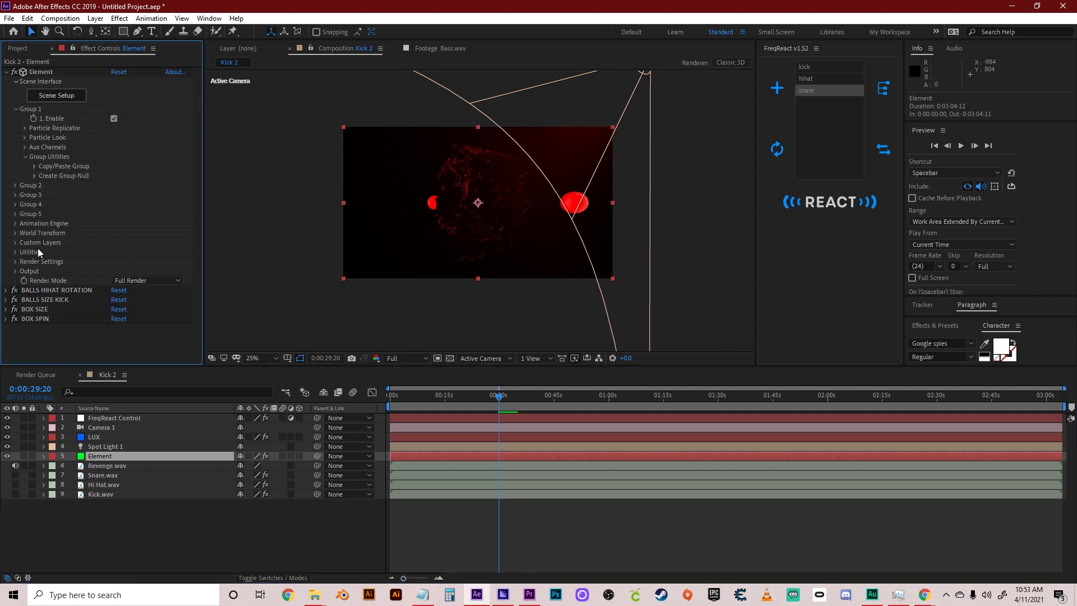
left_click(15, 262)
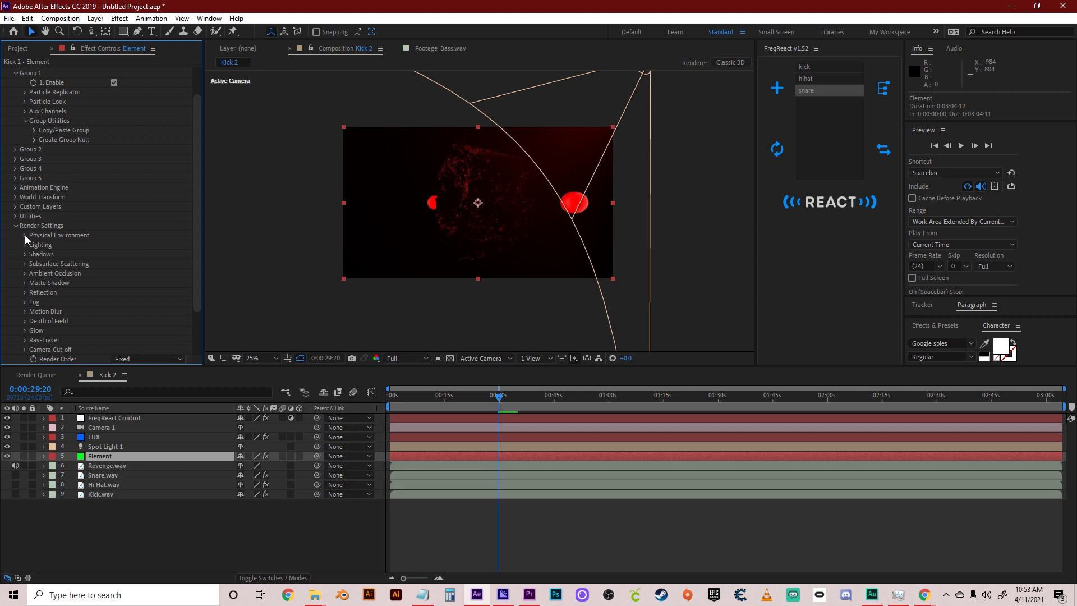
left_click(25, 235)
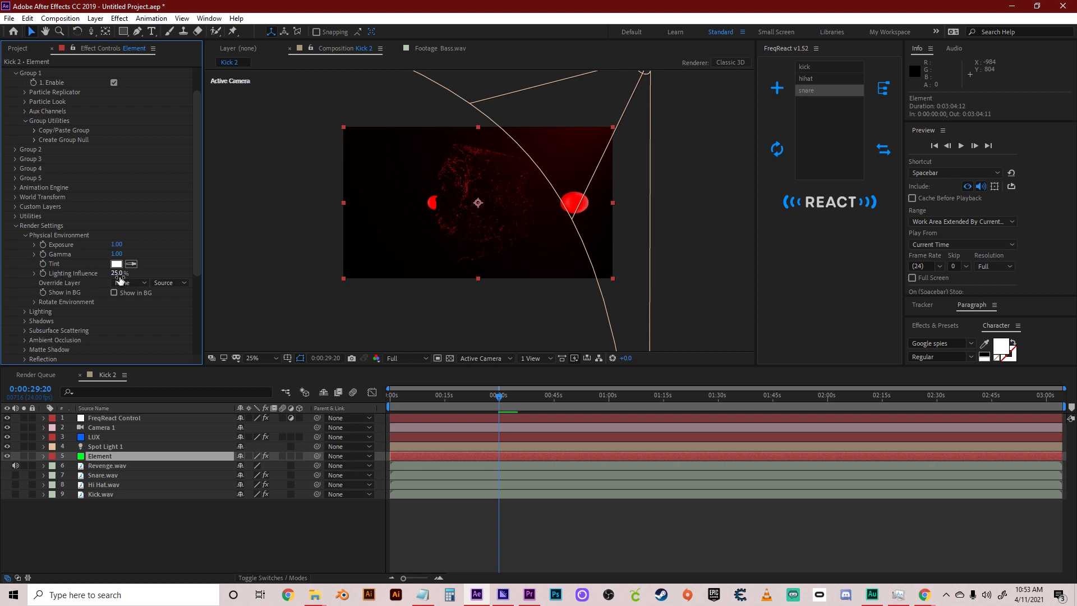
left_click_drag(117, 273, 405, 230)
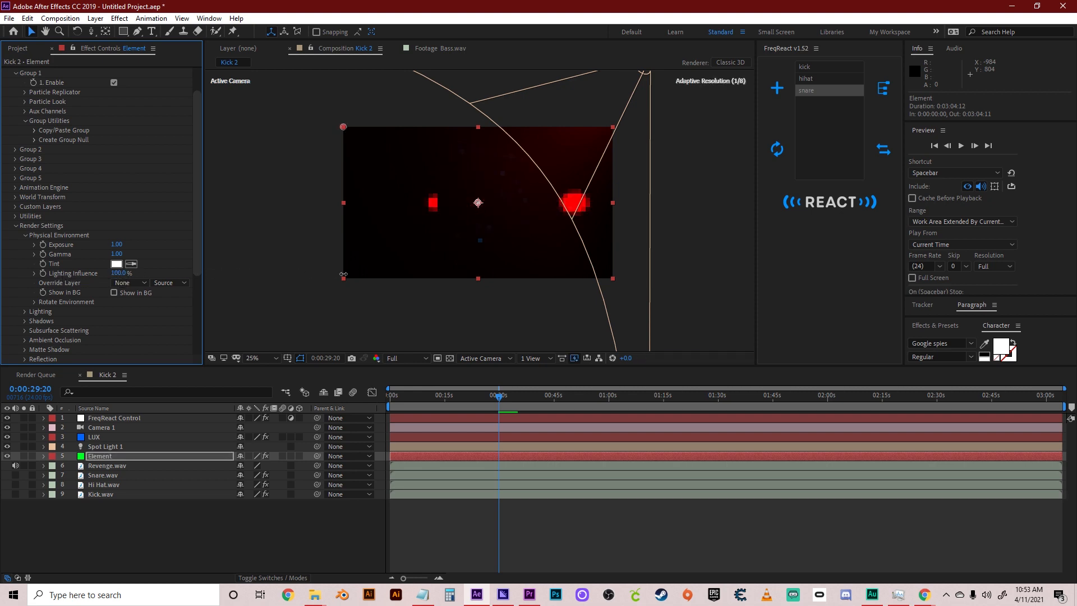
Preview the composition from 0:00:29:20 and inspect the frame up close to check the cube's and spheres' lighting
key("space")
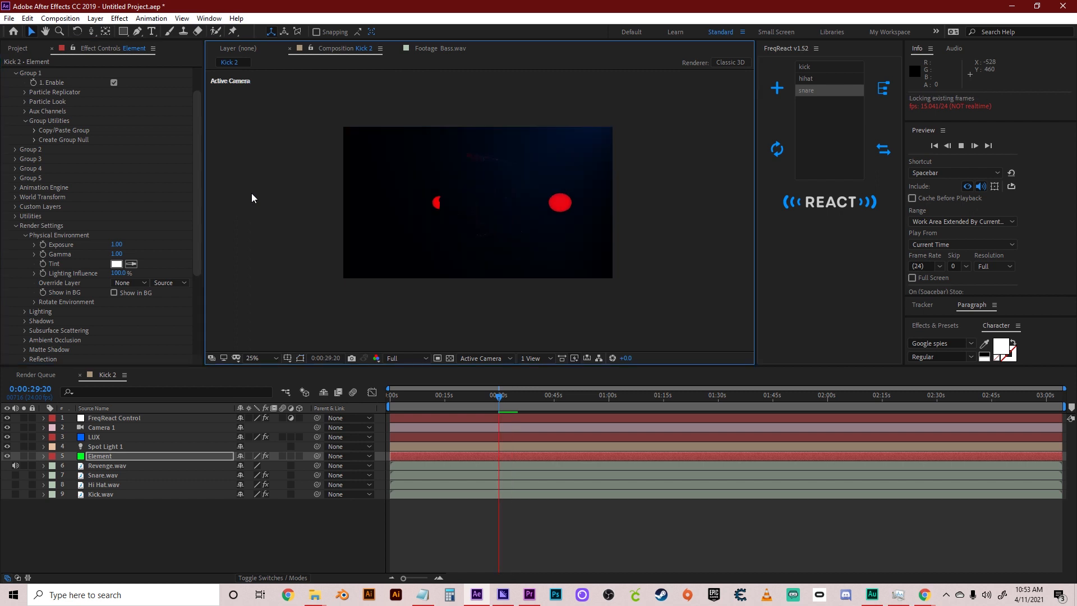
key("space")
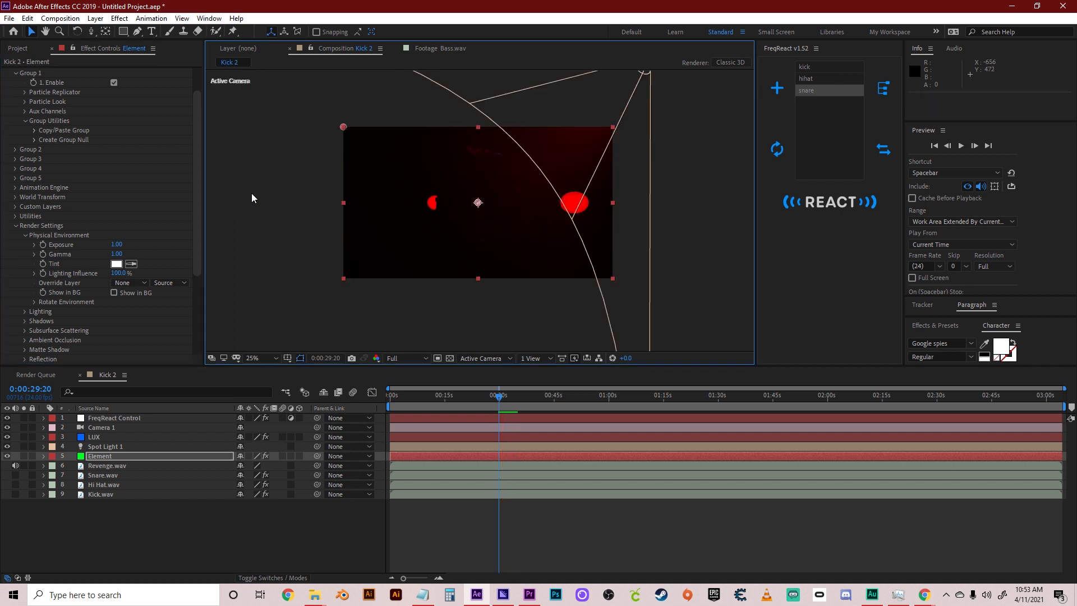
key("period")
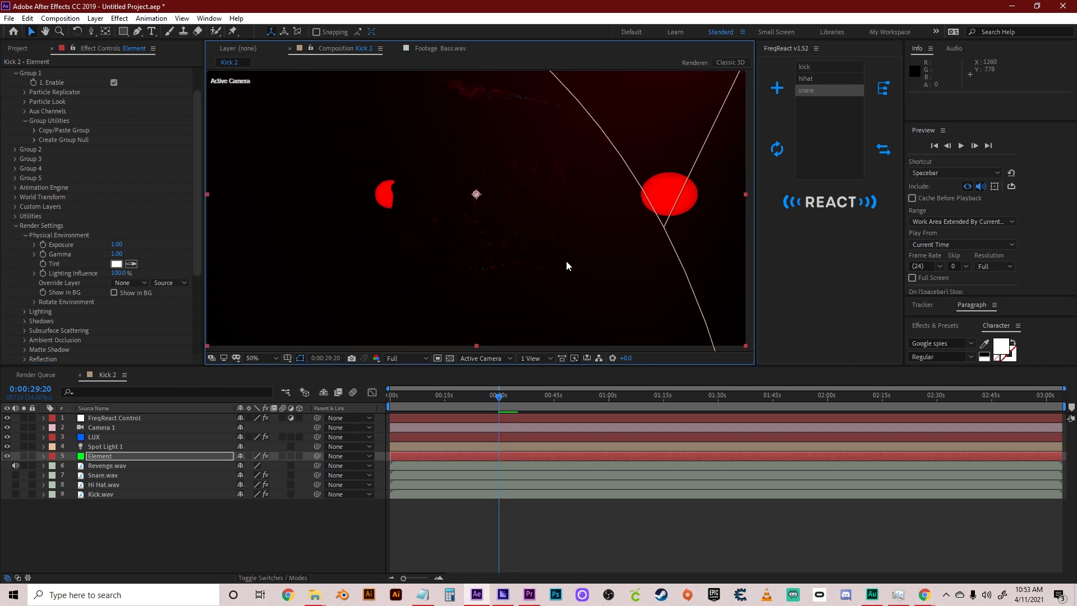
key("comma")
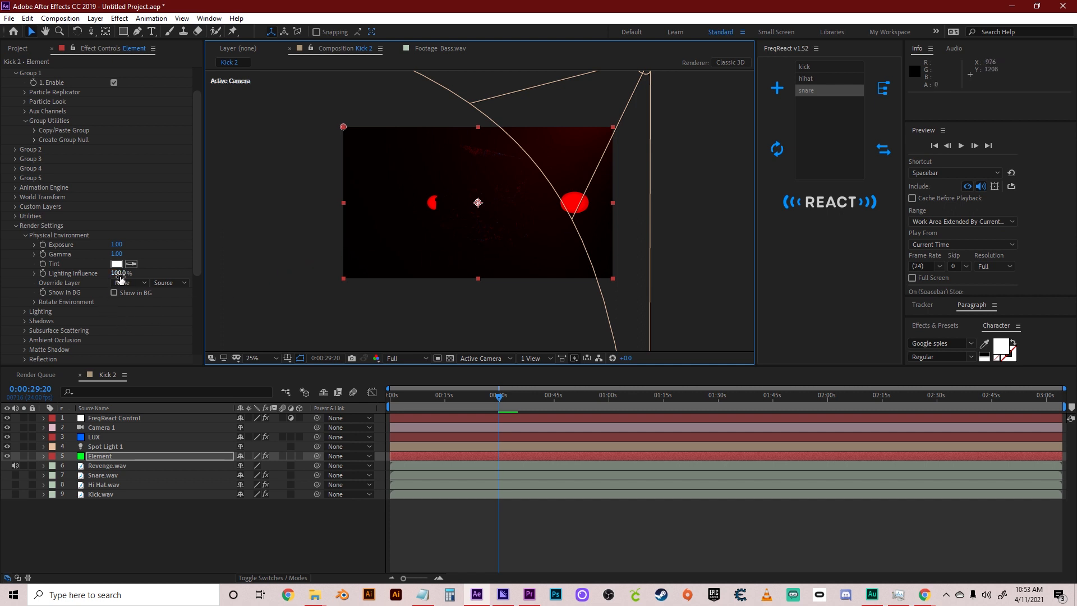
left_click(172, 204)
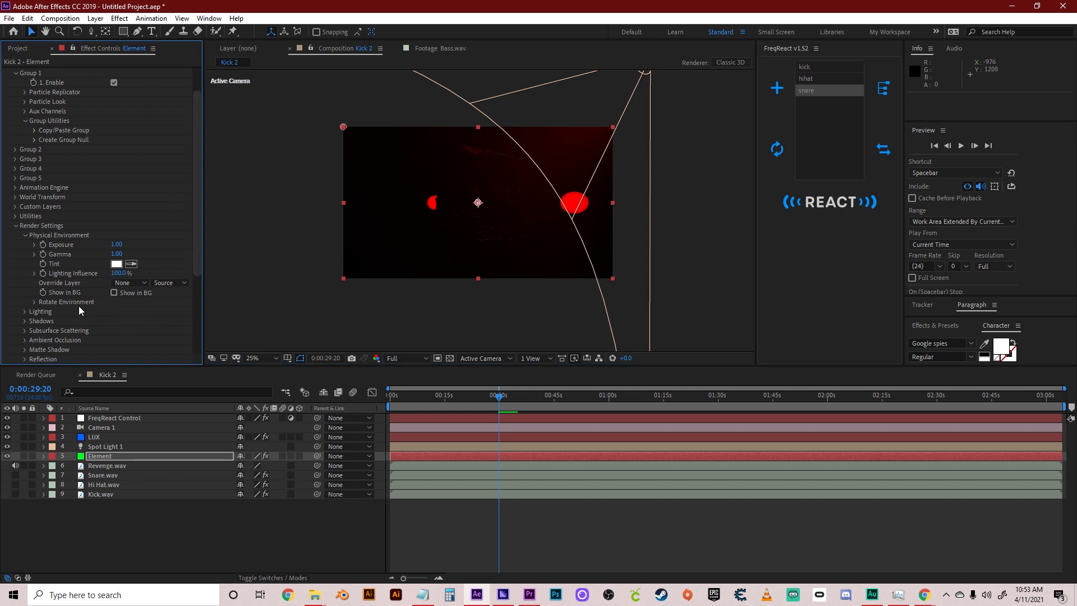
Enable Shadows in the Element effect's render settings
scroll(78, 308, "down", 3)
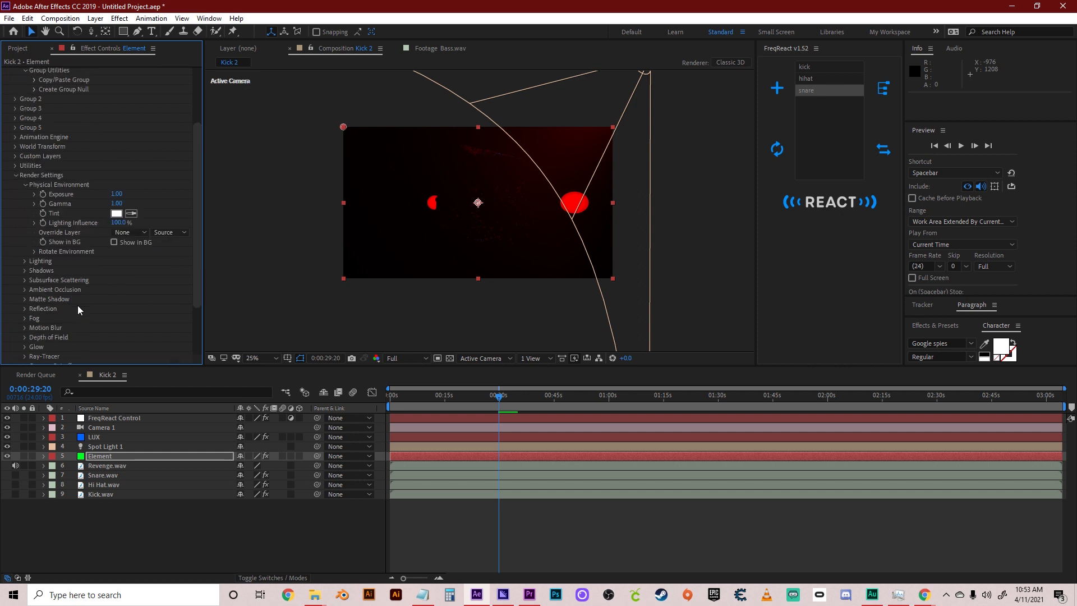
scroll(77, 309, "down", 3)
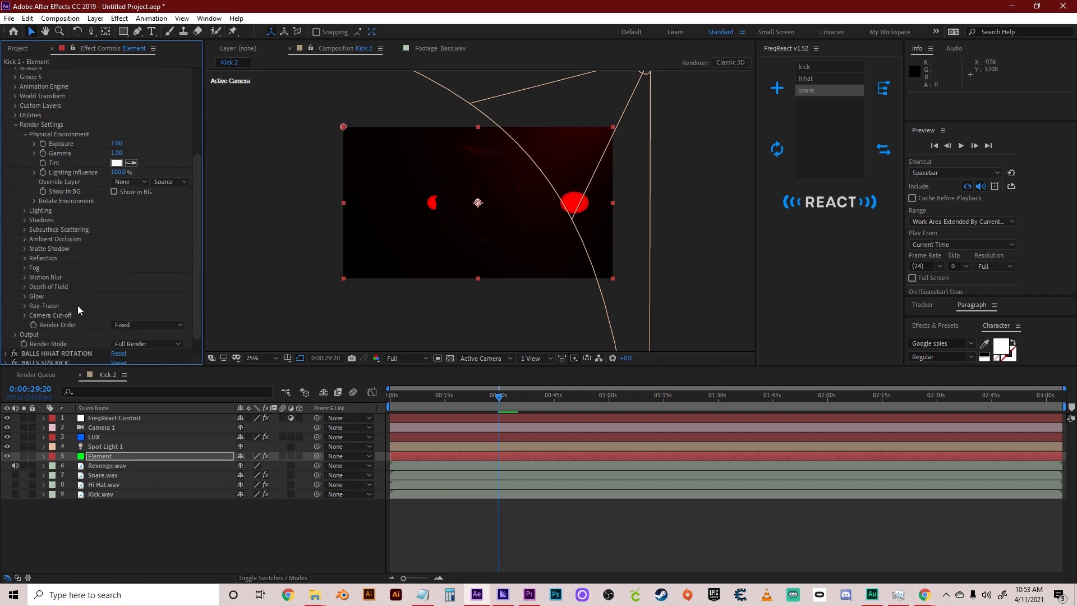
left_click(24, 220)
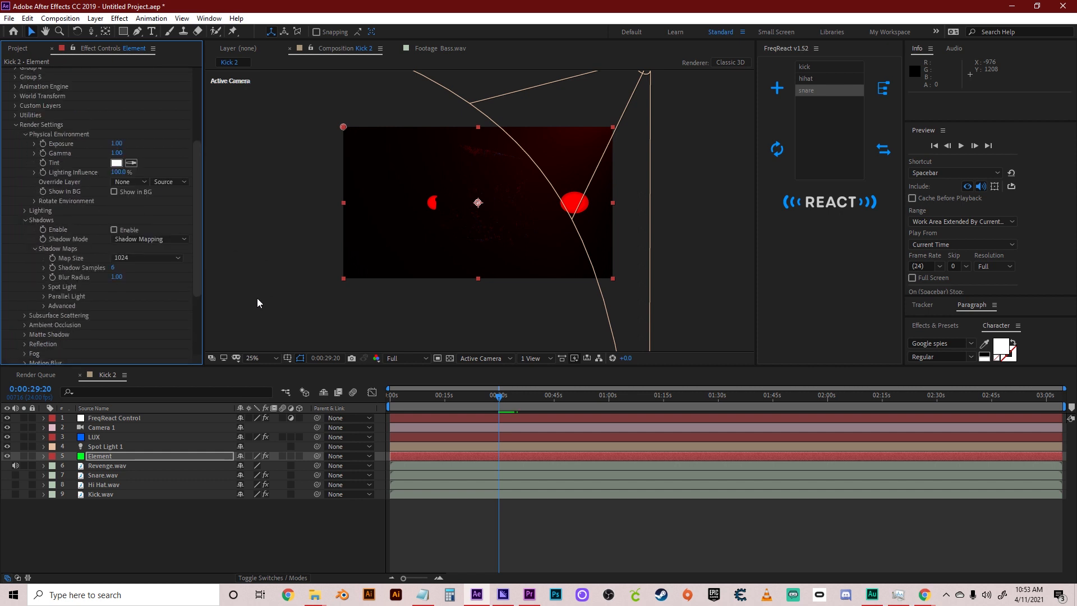
left_click(114, 230)
Enable Ambient Occlusion in the Element effect's render settings
scroll(78, 291, "down", 2)
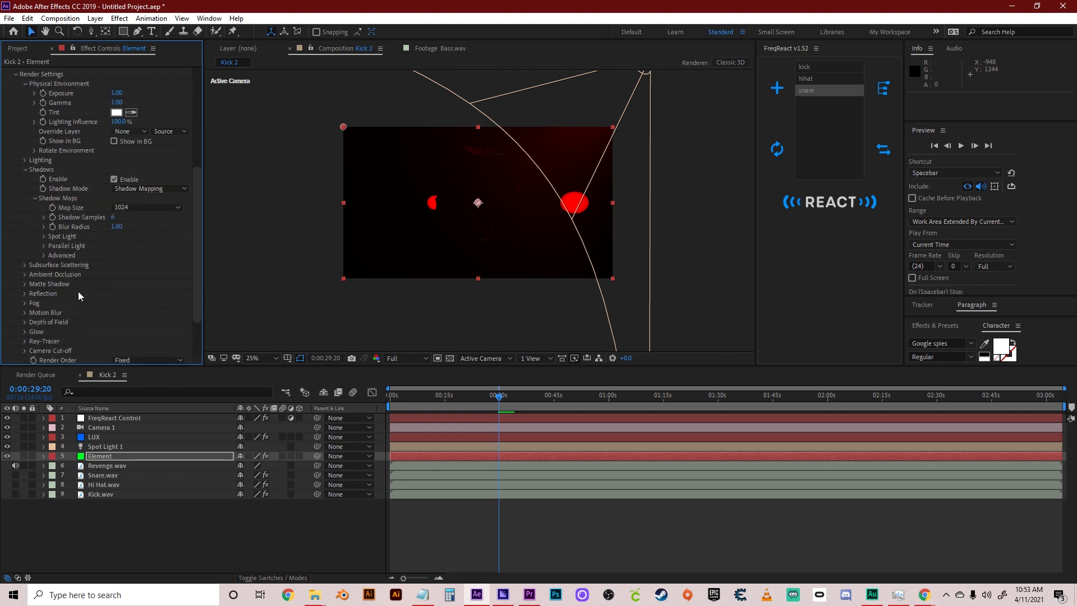
left_click(25, 274)
scroll(24, 273, "down", 2)
left_click(114, 226)
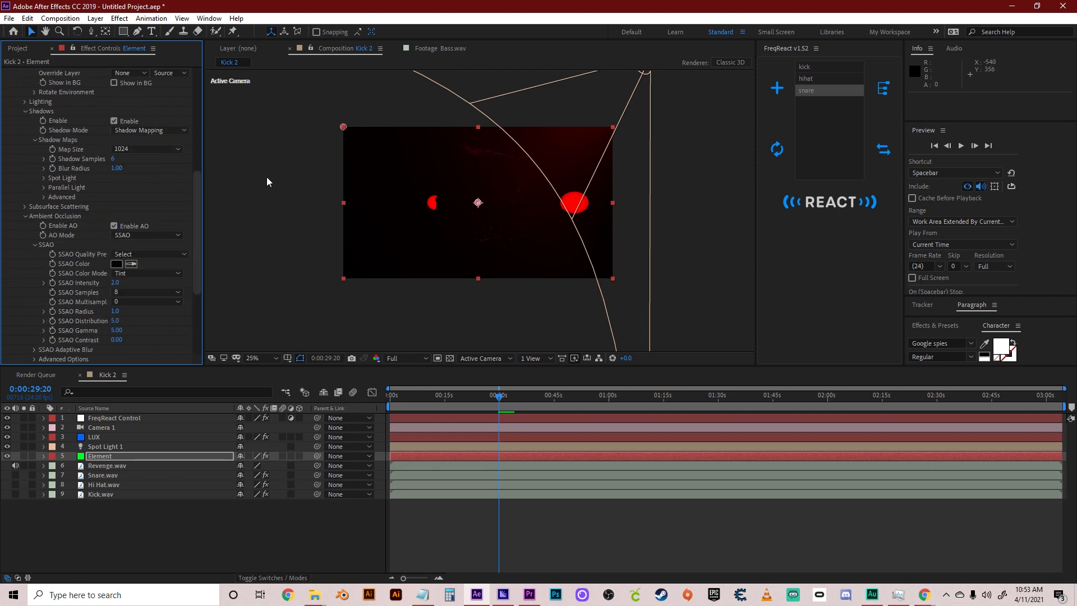
In Element's Output settings, set Multisampling to 16 and Supersampling to 2, and turn on Enhanced Multisampling
scroll(147, 297, "down", 5)
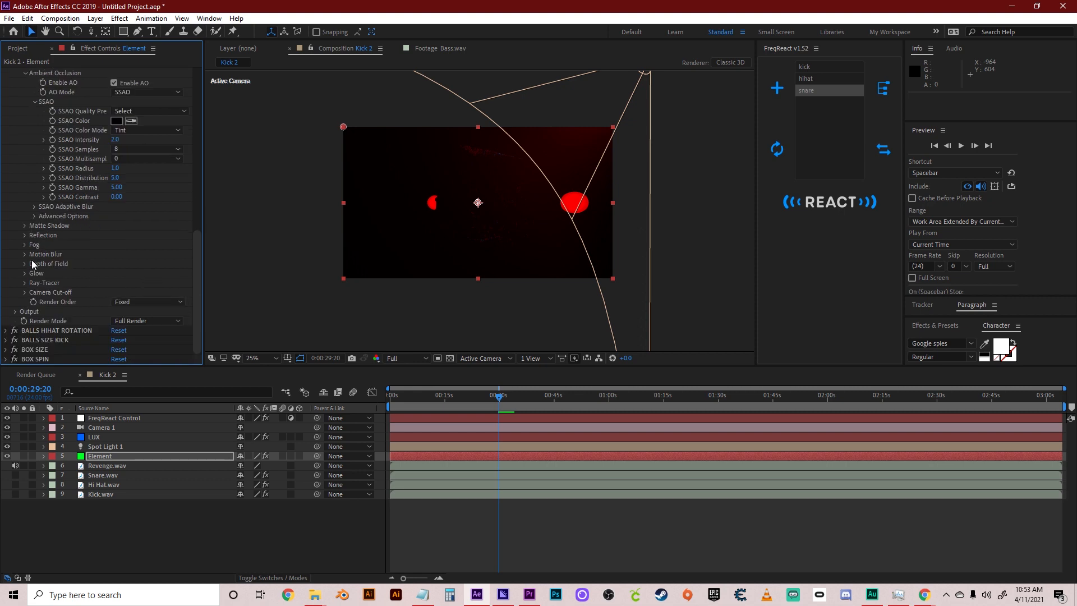
left_click(15, 311)
scroll(17, 314, "down", 4)
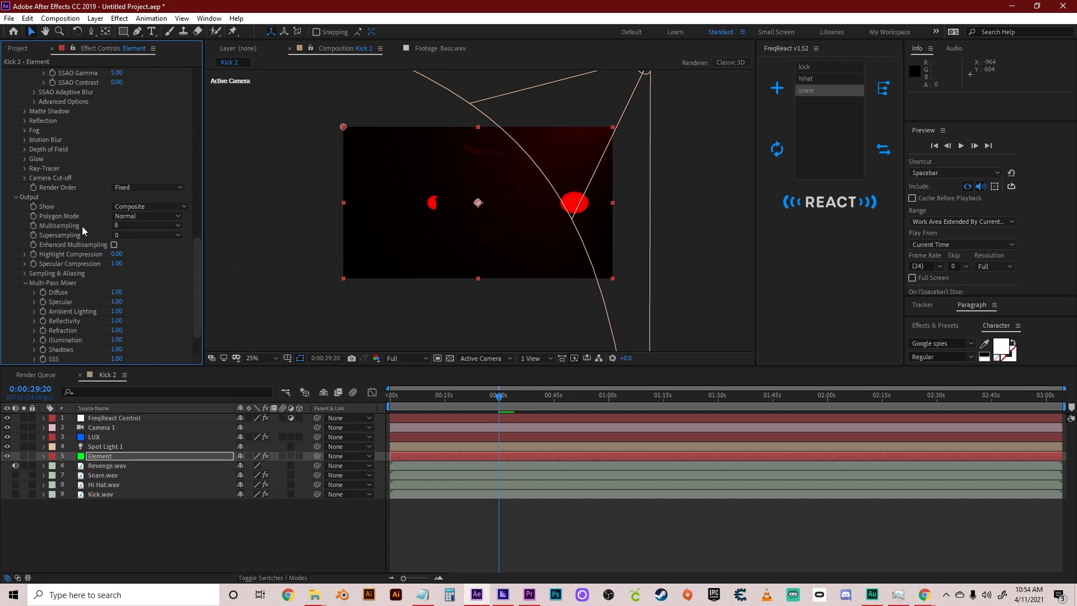
left_click(122, 224)
left_click(131, 299)
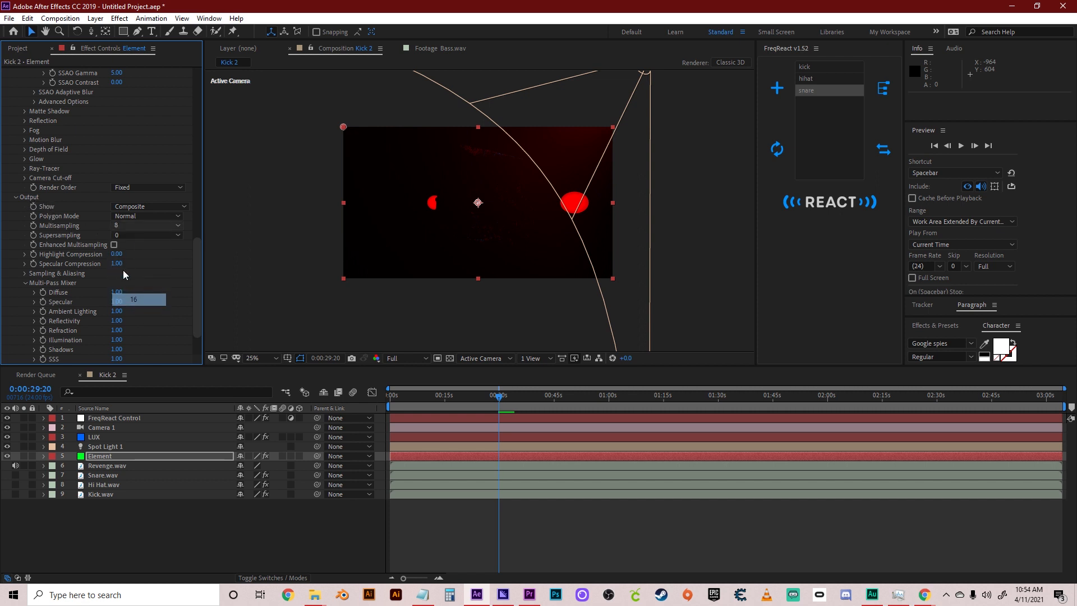
left_click(123, 236)
left_click(131, 260)
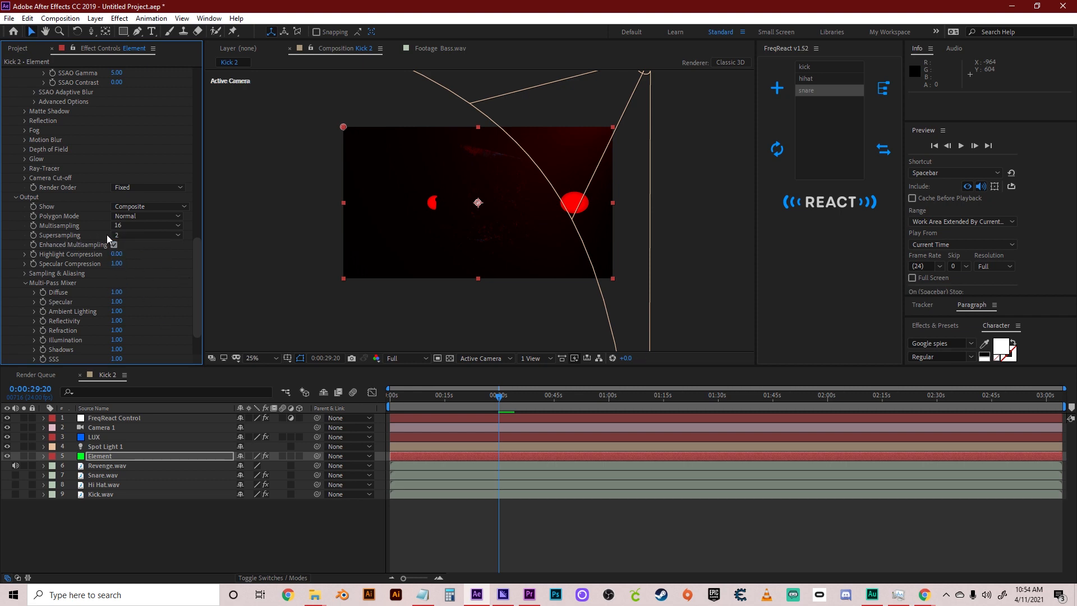
Inspect the rendered cube and red spheres up close at 0:00:29:20 and 0:00:31:06
left_click(264, 286)
scroll(652, 262, "up", 4)
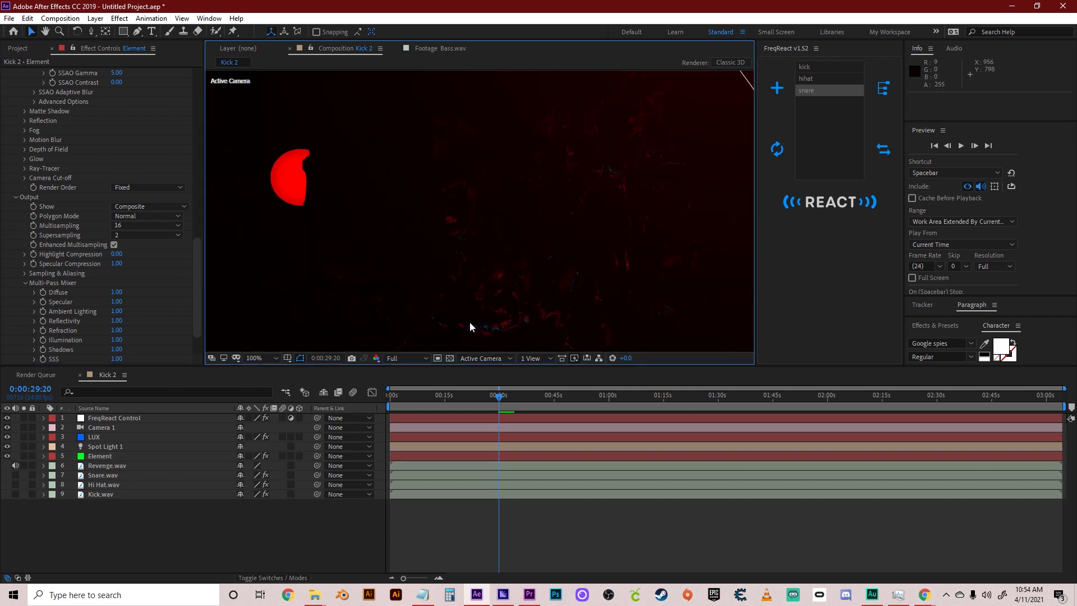
scroll(534, 223, "down", 1)
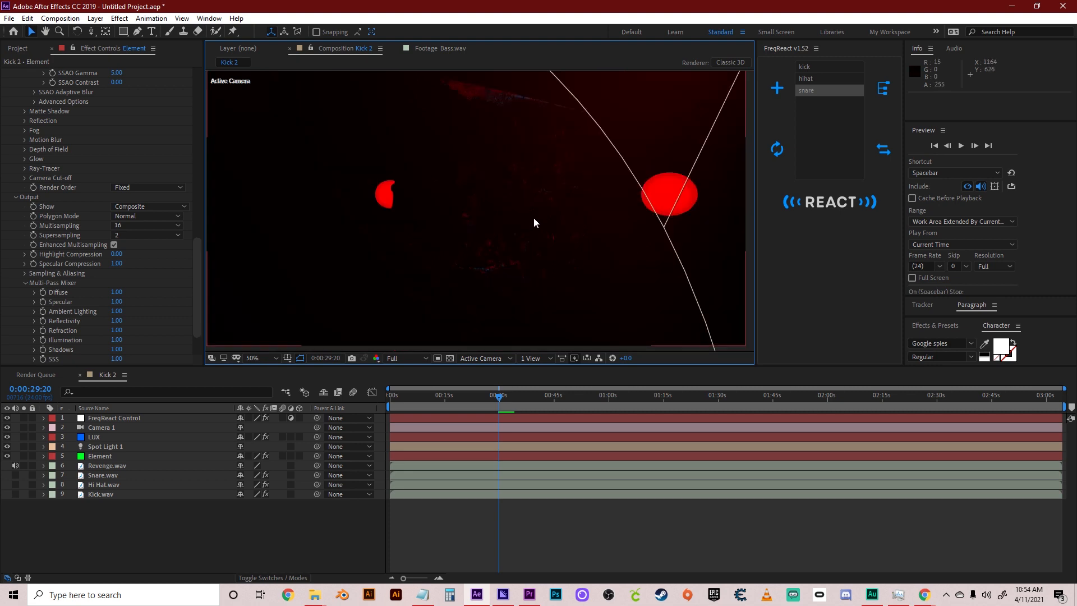
left_click(499, 396)
left_click_drag(499, 396, 505, 398)
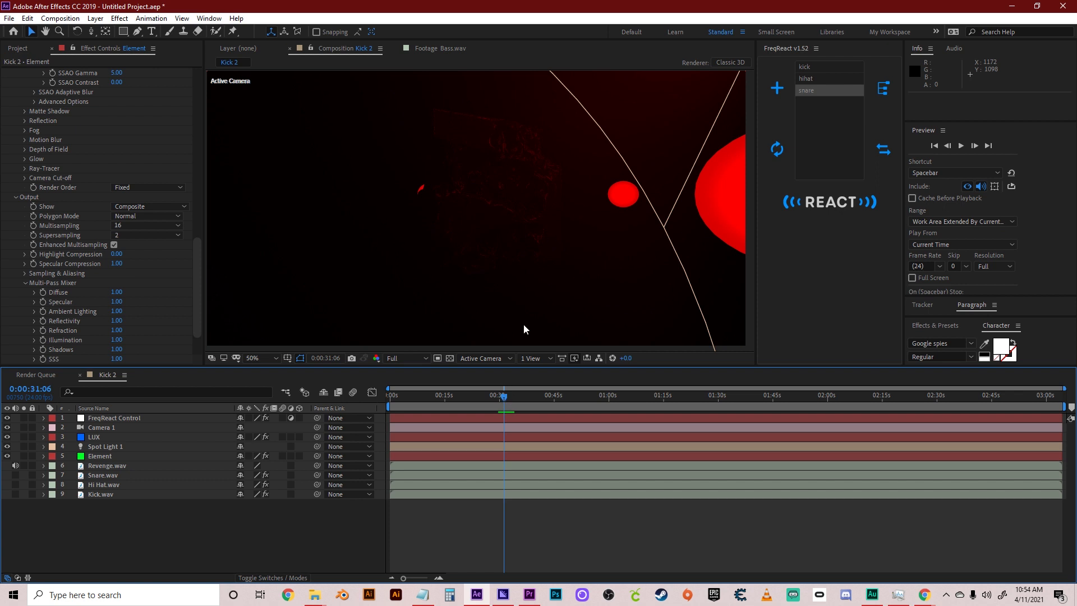
scroll(605, 274, "up", 1)
scroll(605, 273, "down", 1)
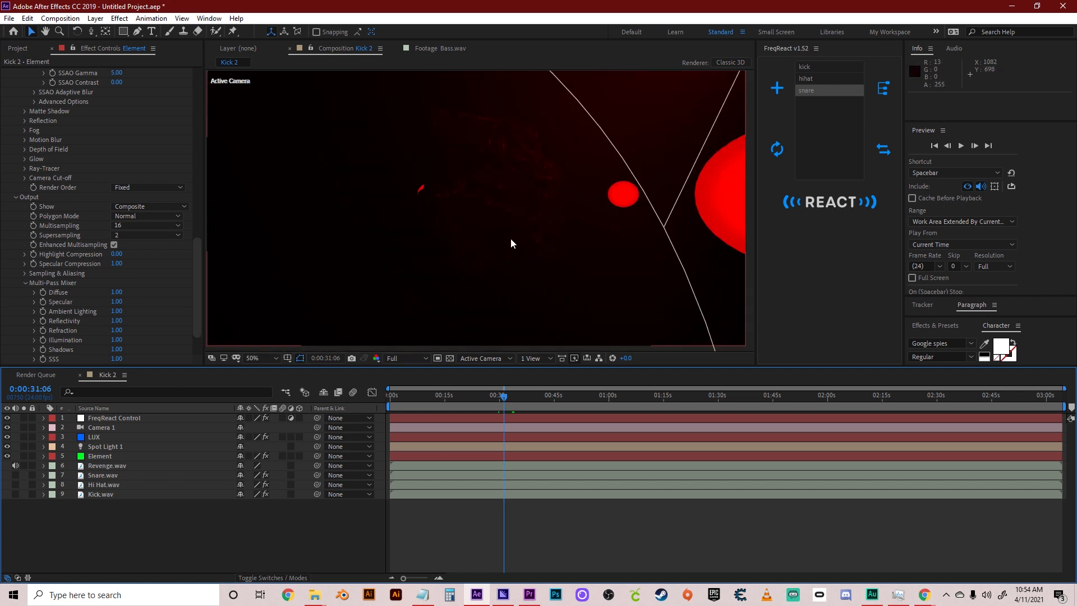
scroll(510, 239, "down", 1)
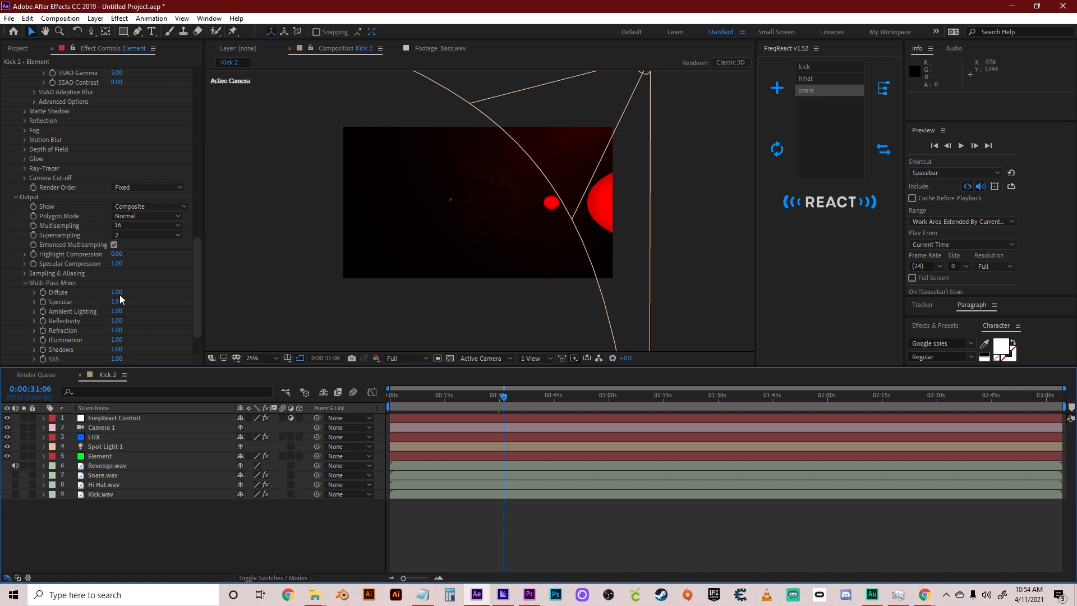
Collapse the Element effect's settings and take a closer look at the spheres in the composition
scroll(33, 225, "up", 10)
scroll(22, 179, "up", 5)
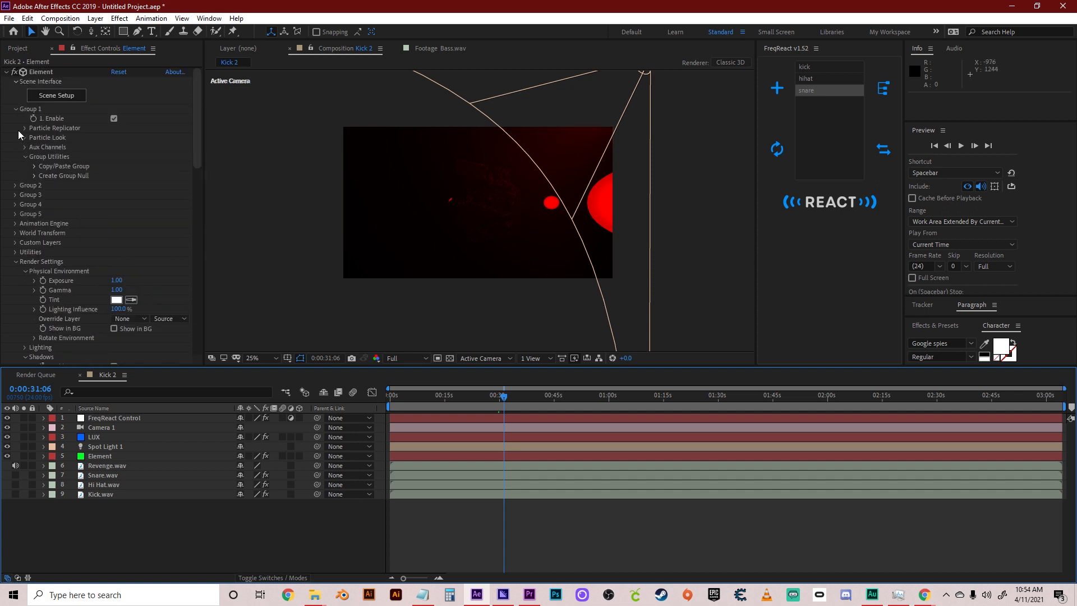
left_click(6, 72)
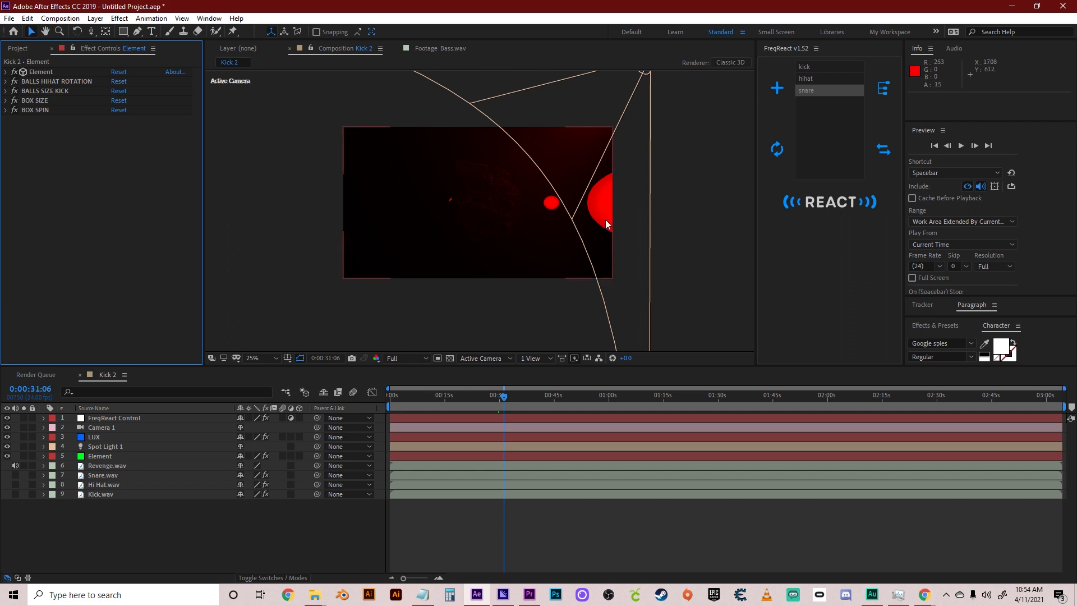
left_click(721, 226)
scroll(701, 236, "up", 2)
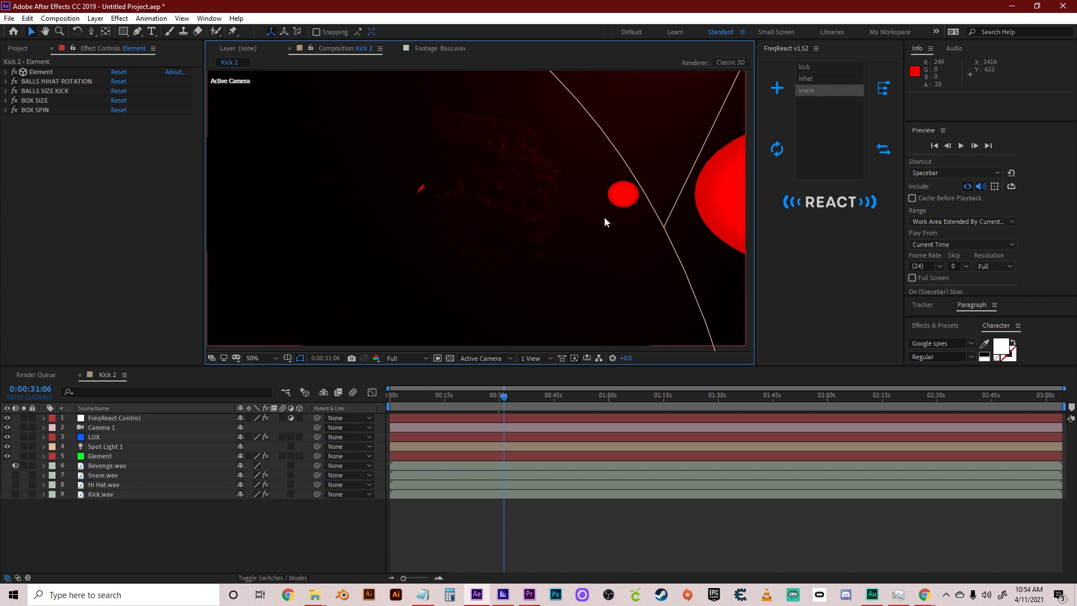
Reveal the Point Lights settings of the LUX layer's Lux effect and check the lighting in the composition
left_click(43, 437)
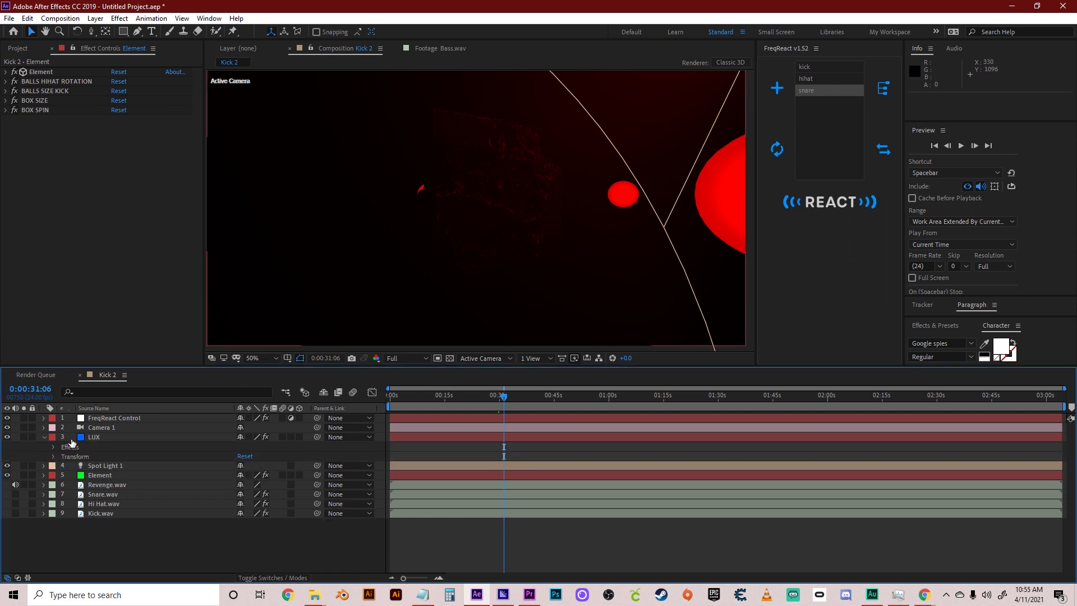
left_click(63, 456)
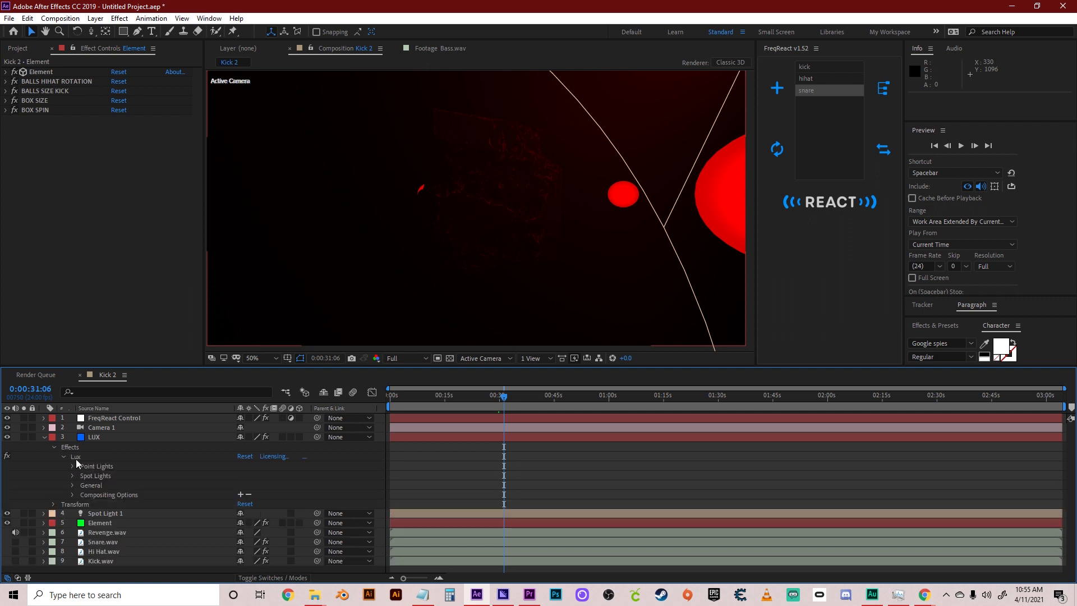
left_click(72, 466)
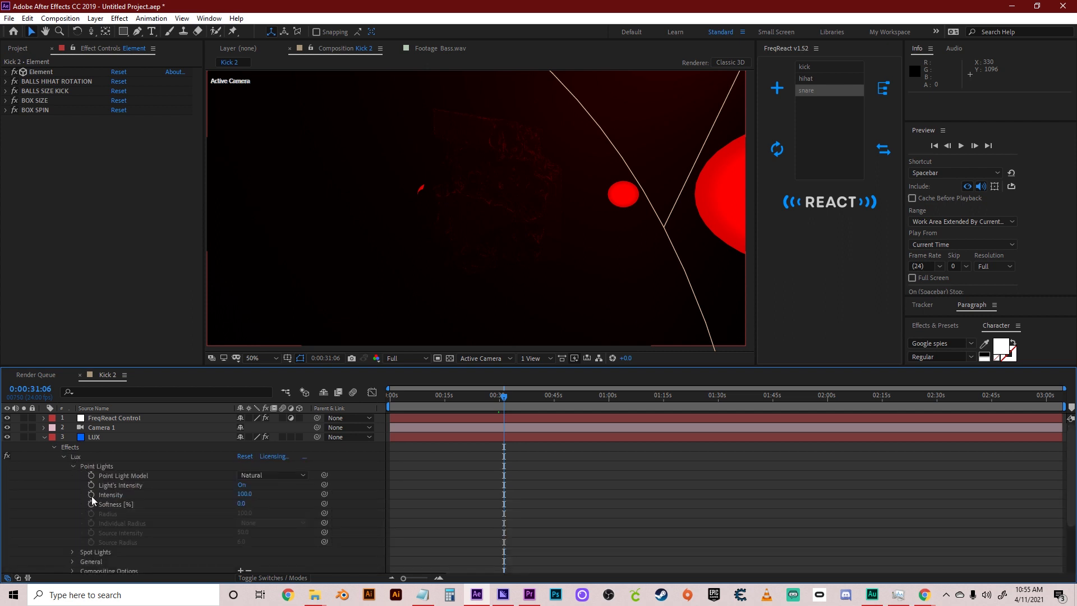
left_click(136, 253)
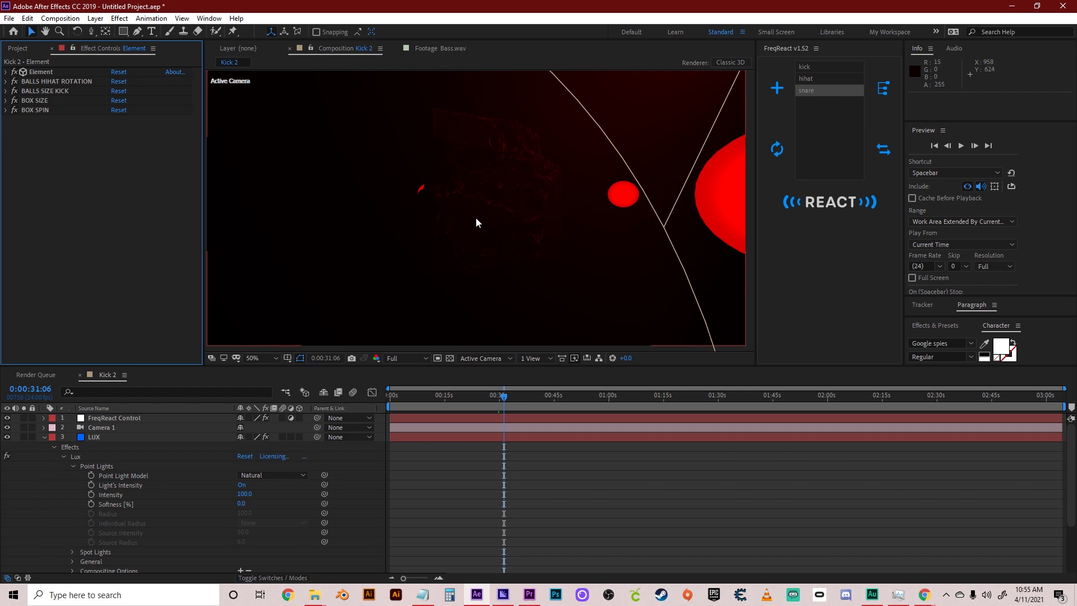
key("comma")
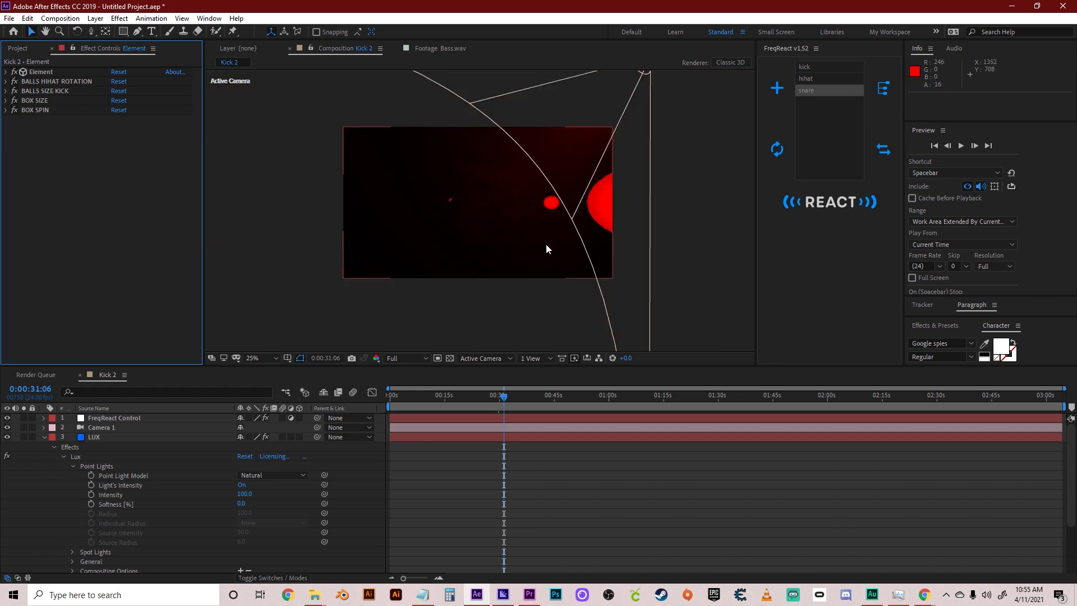
left_click(706, 253)
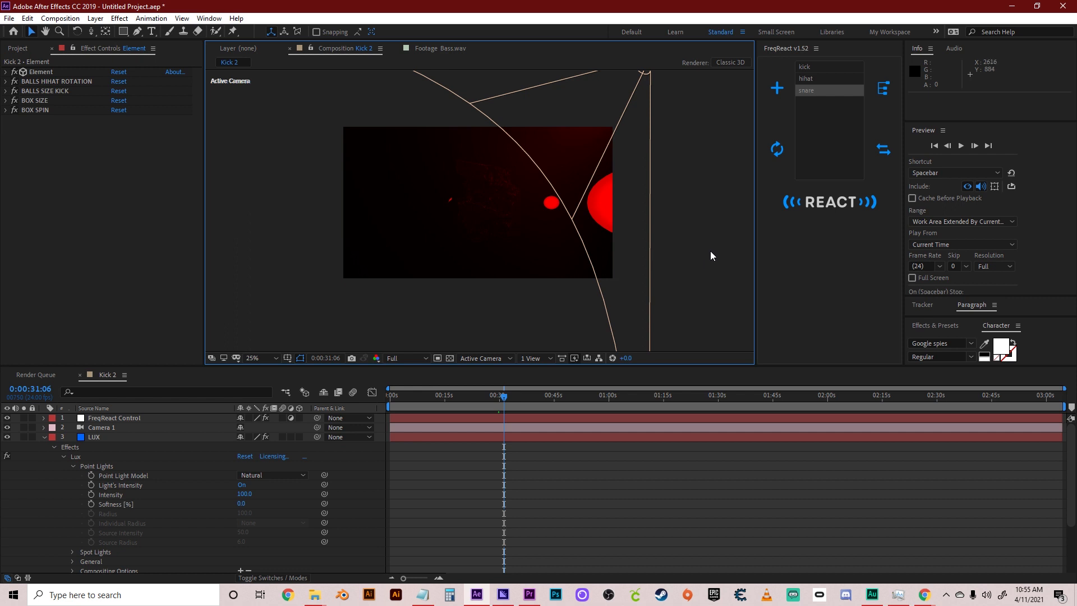
key("period")
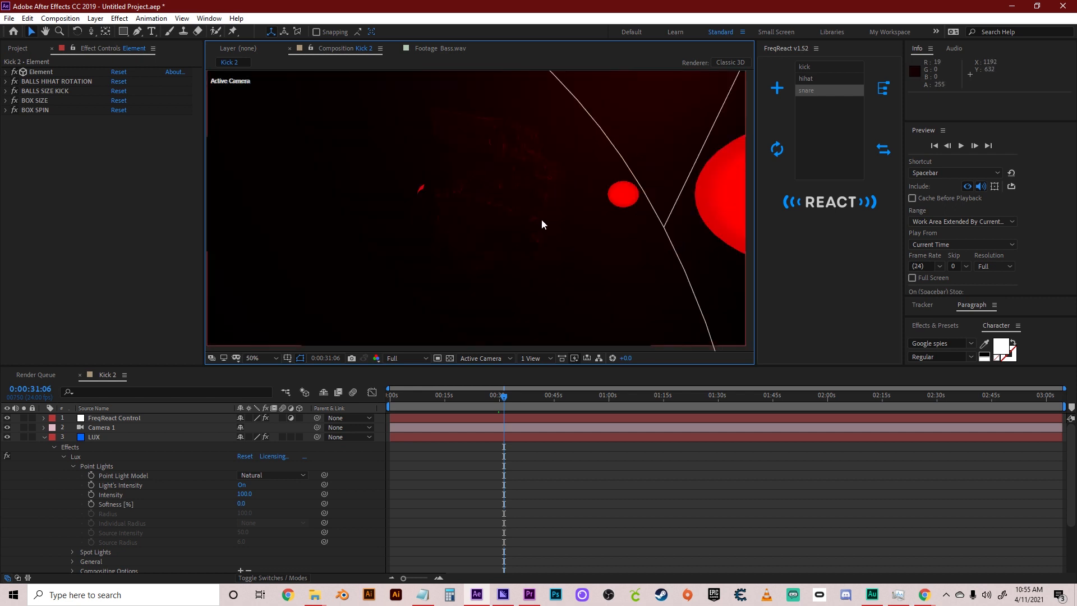